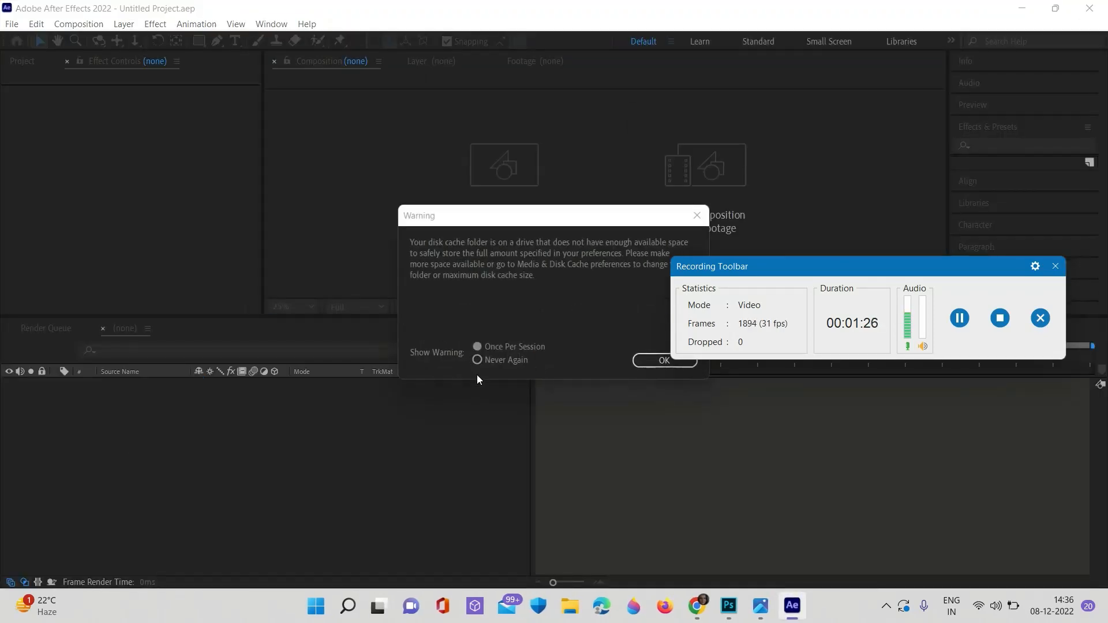
Step: Dismiss the disk cache warning, start a new project and create a 1920 x 1080 composition with the HDTV 1080 29.97 preset
click(639, 359)
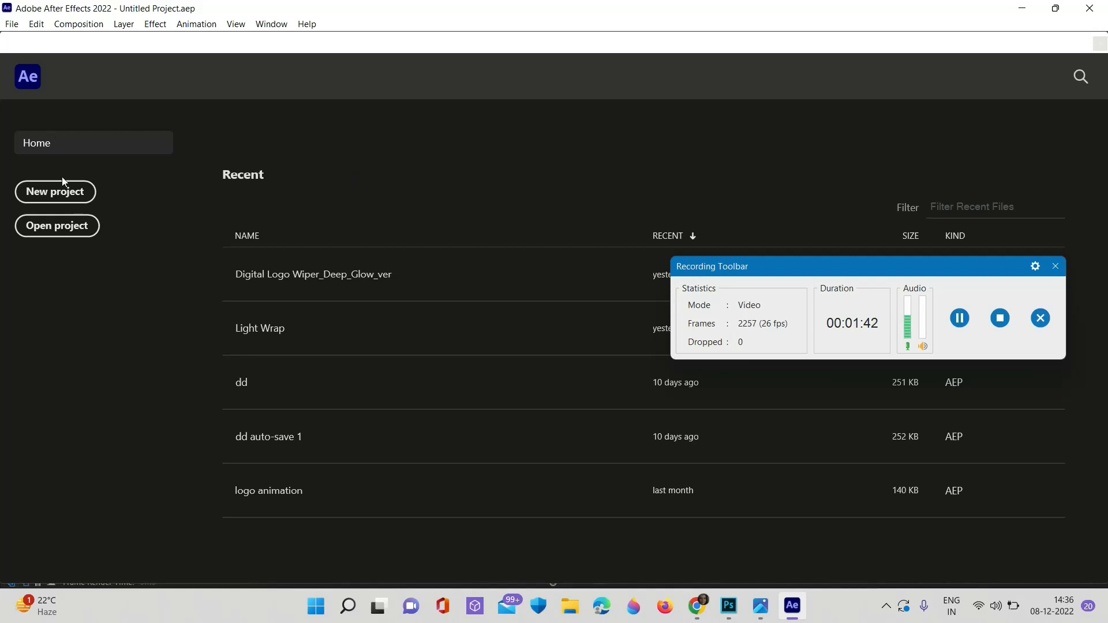
click(84, 194)
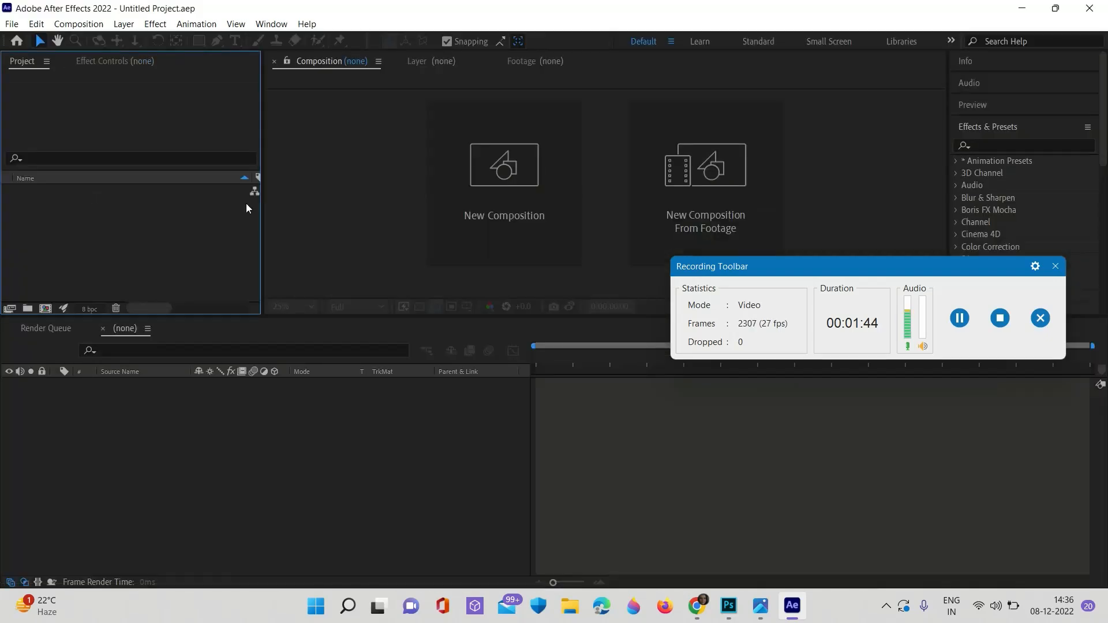
click(504, 199)
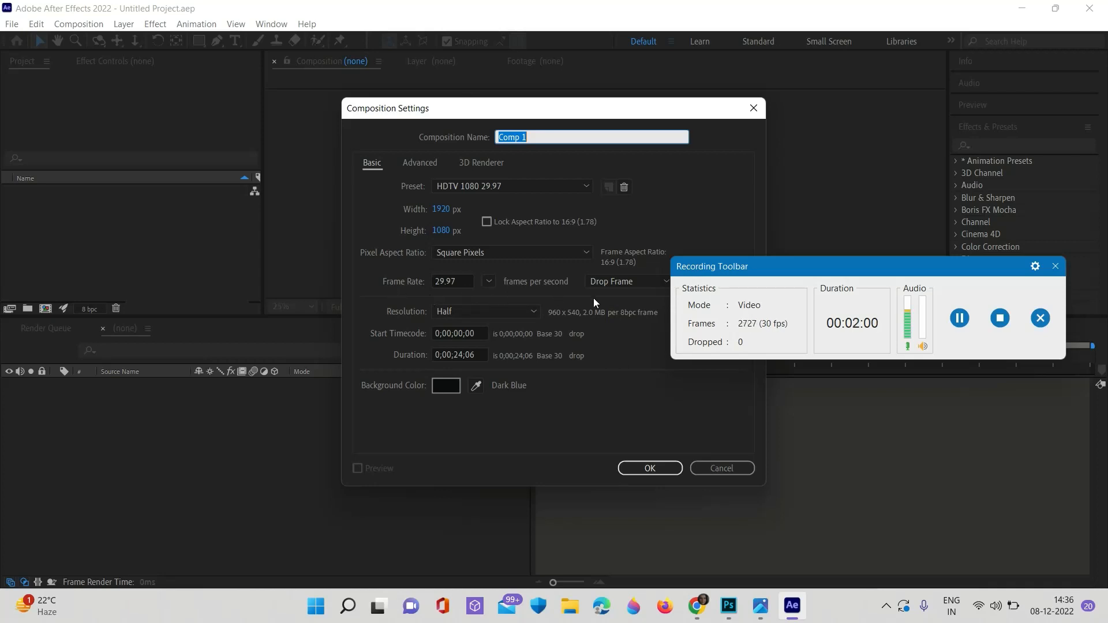
click(653, 470)
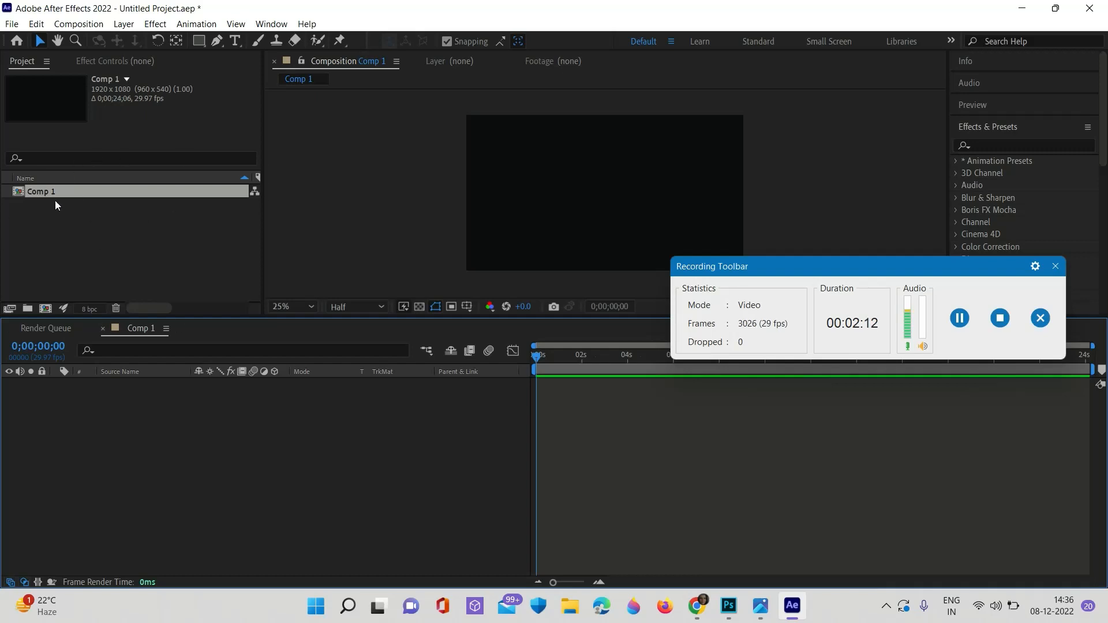
Step: Import the smart watch PNG image from the Desktop folder as footage and try to place it in the timeline
double_click(127, 243)
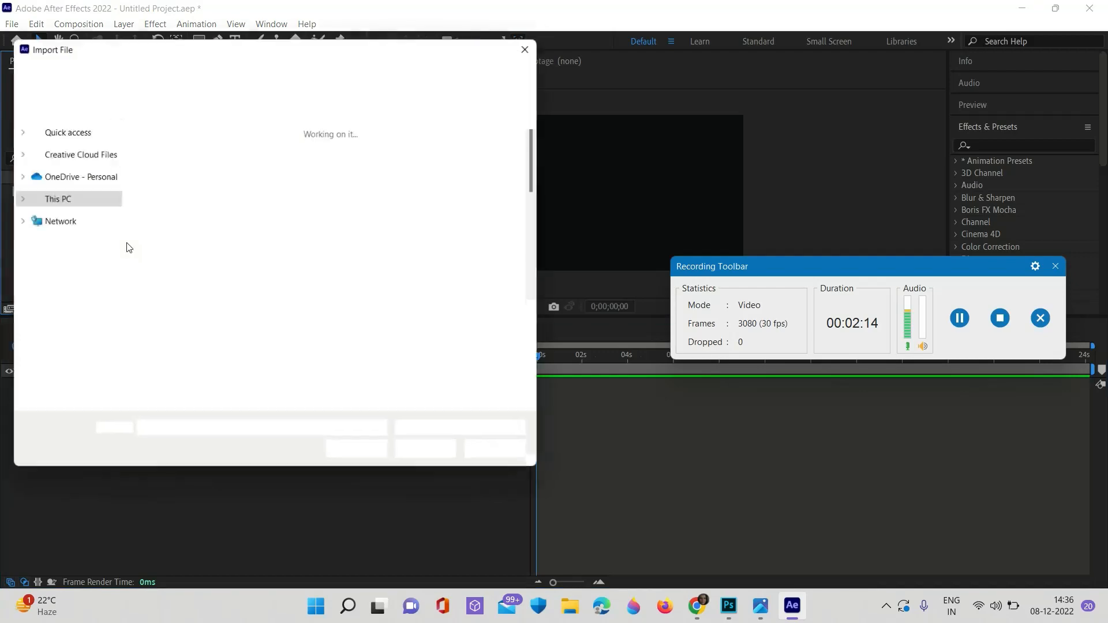
scroll(58, 198, up, 2)
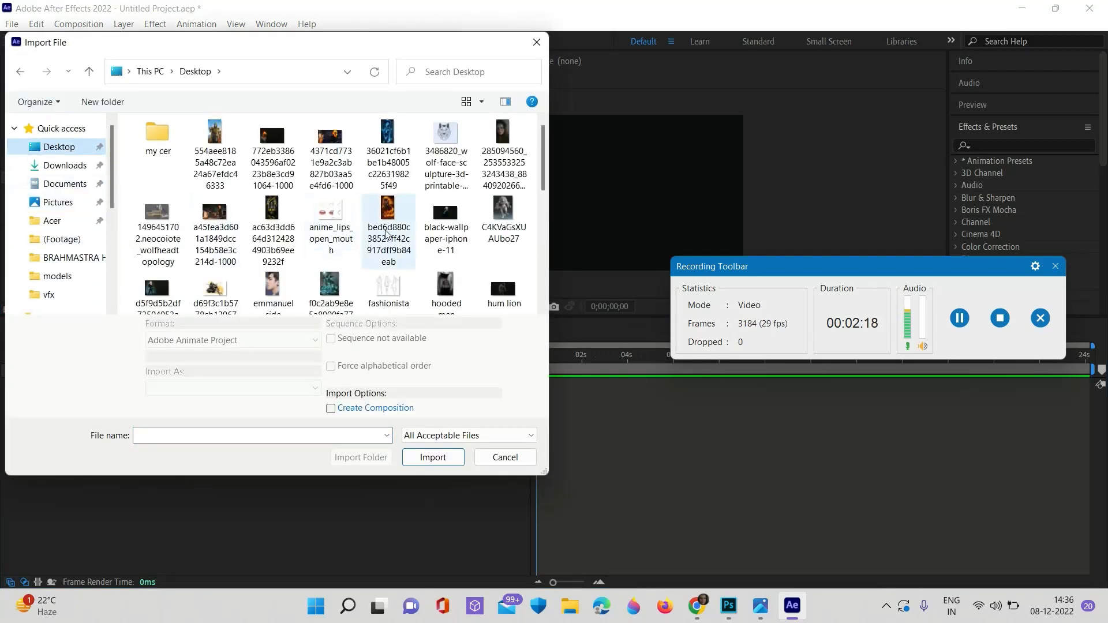
scroll(397, 235, down, 2)
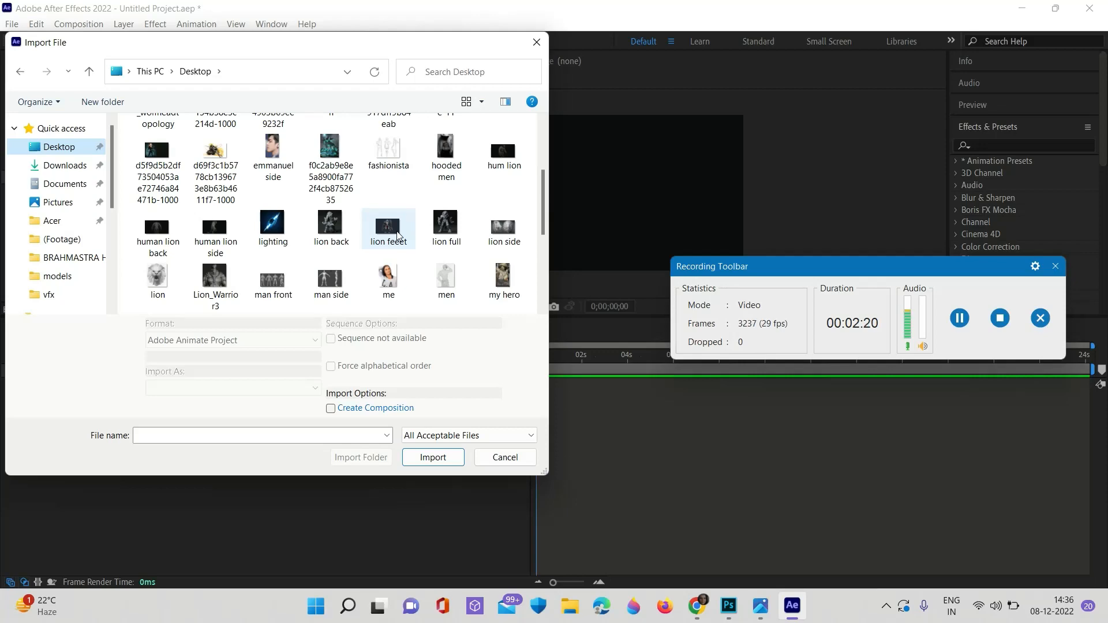
scroll(397, 236, down, 2)
click(442, 221)
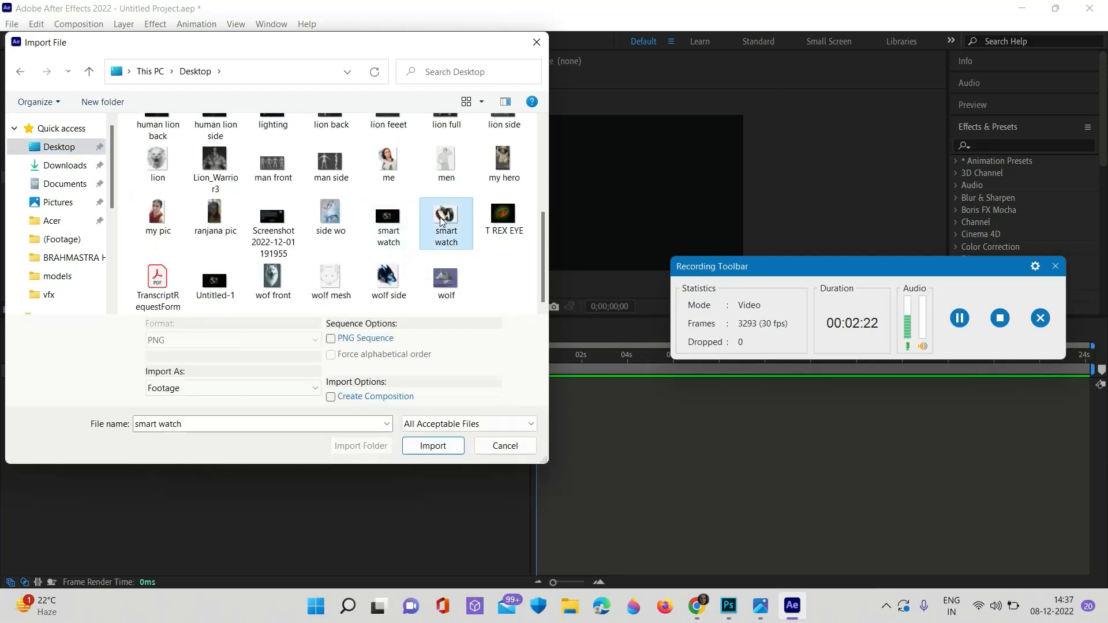
click(437, 447)
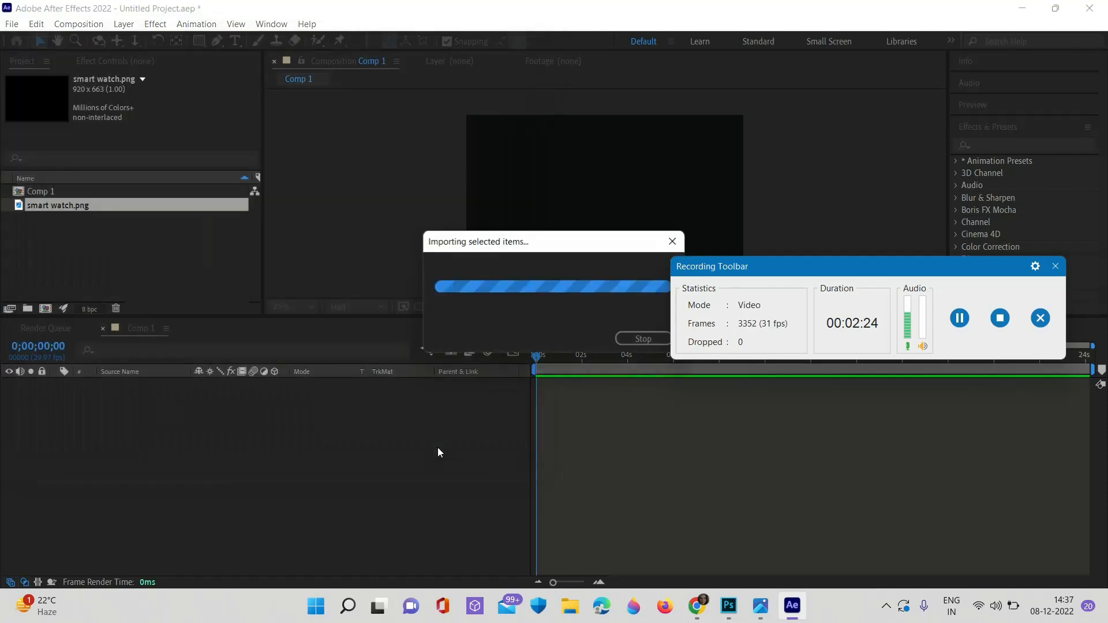
drag(75, 203, 79, 318)
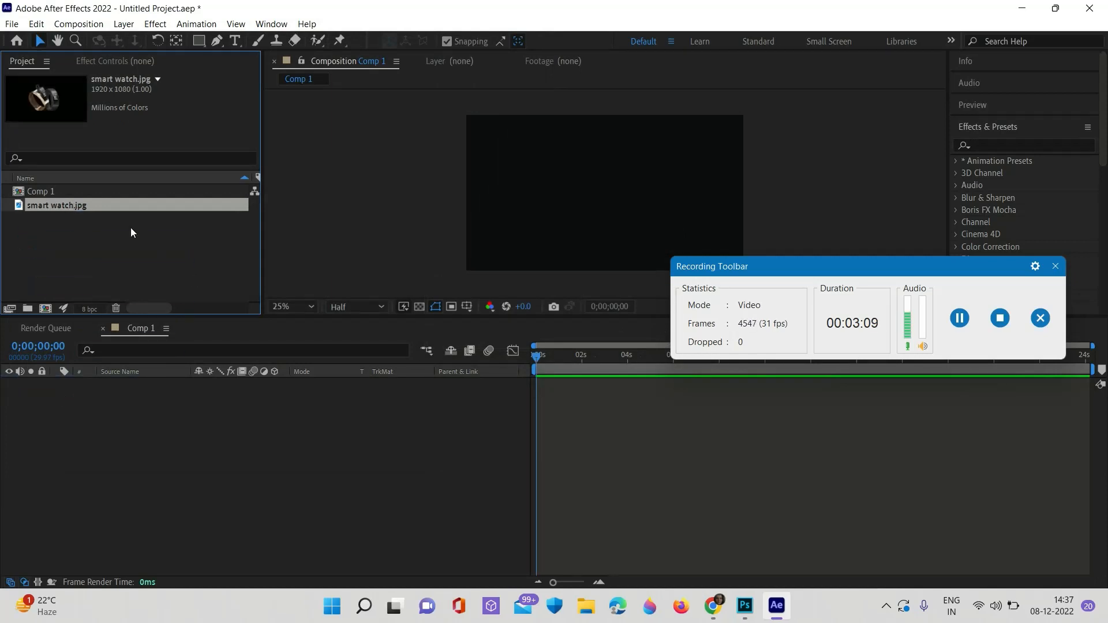
Step: Add smart watch.jpg from the project to the Comp 1 timeline as a layer
drag(129, 205, 81, 407)
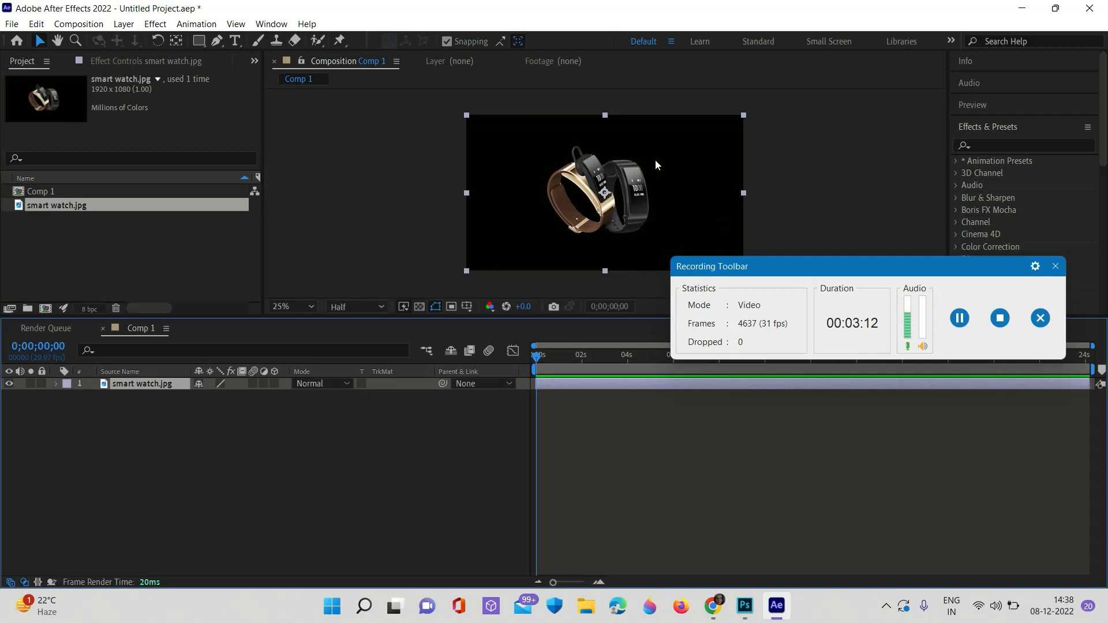
scroll(622, 151, up, 2)
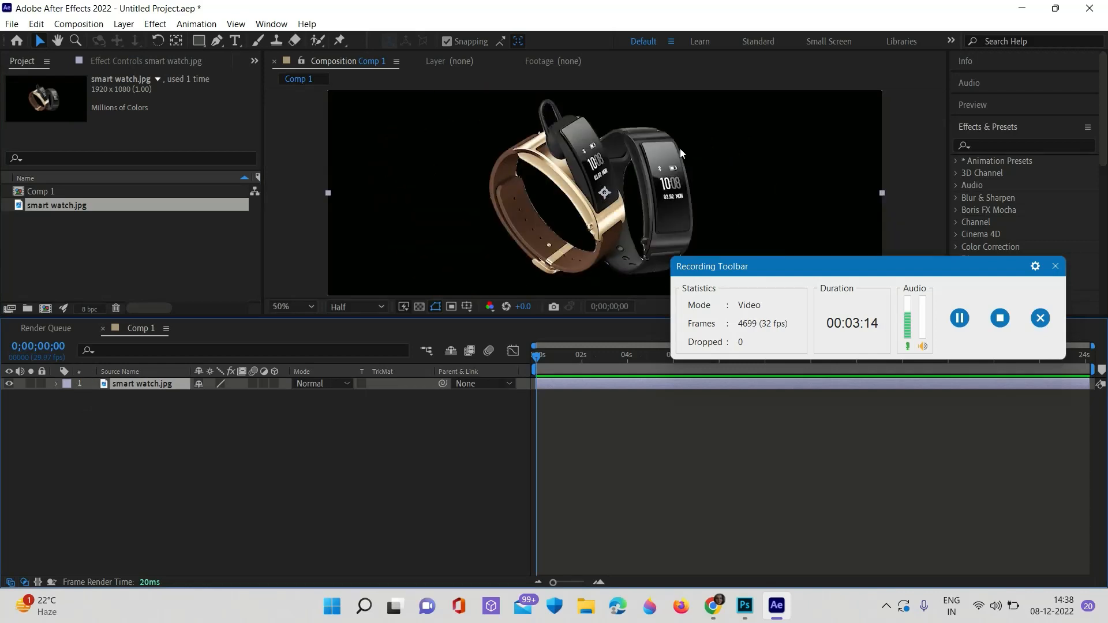
scroll(680, 148, down, 2)
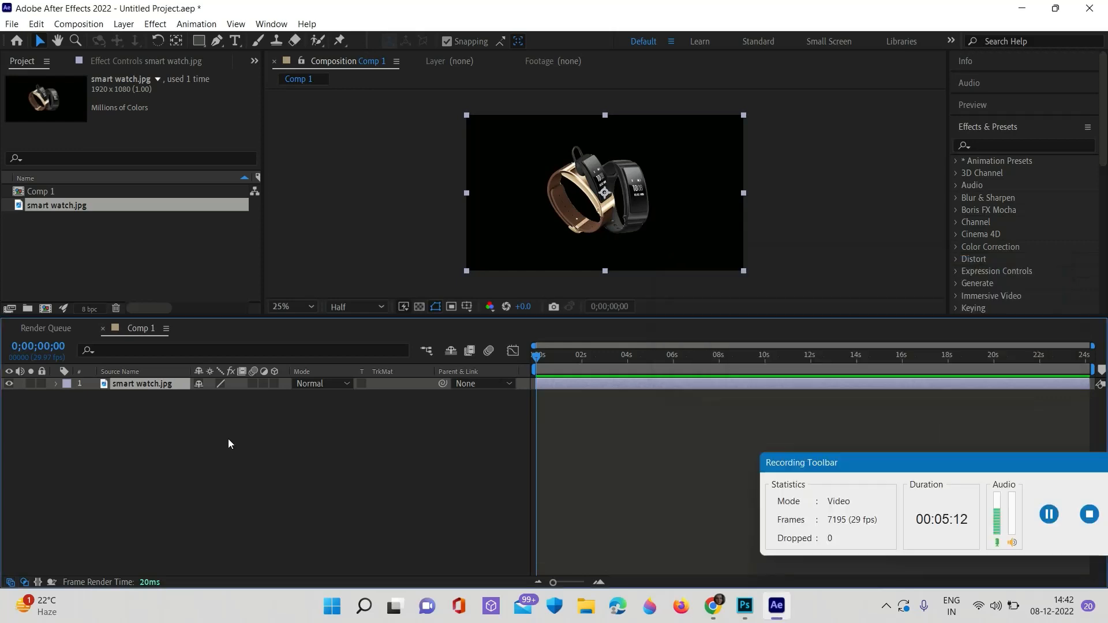
Step: Pre-compose the smart watch.jpg layer as "smart watch.j", leaving all attributes in Comp 1
key(ctrl+shift+c)
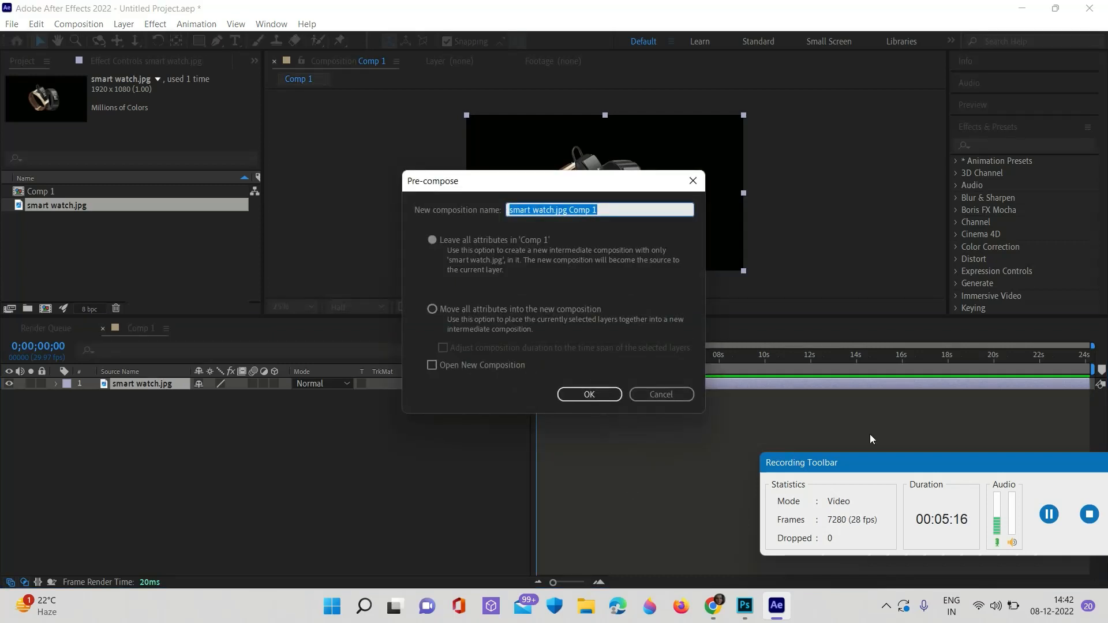
drag(905, 459, 840, 452)
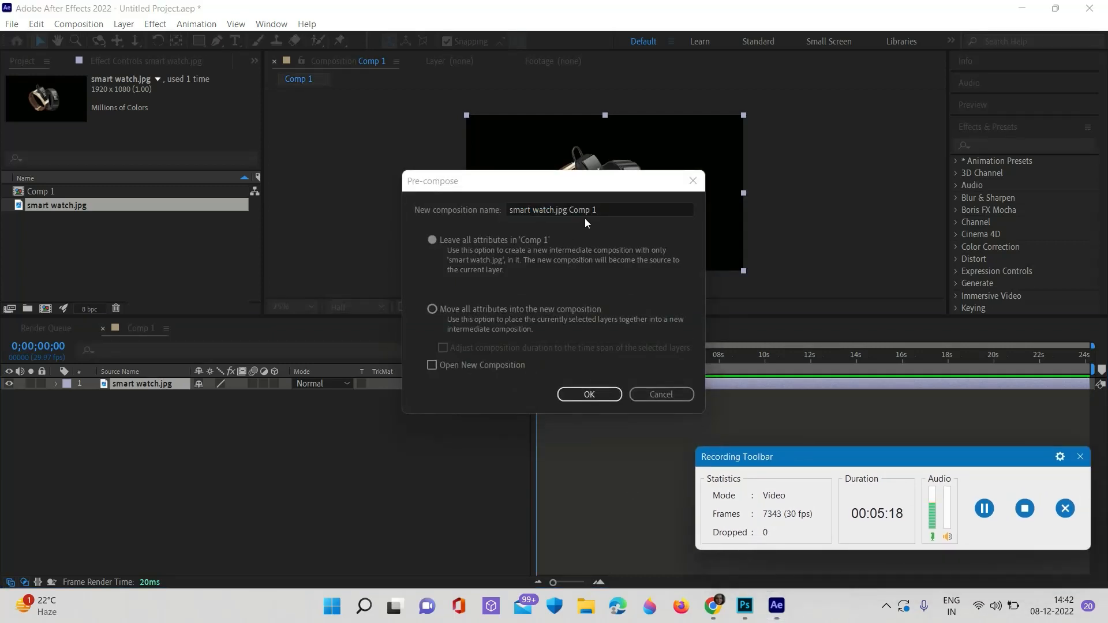
drag(559, 210, 632, 209)
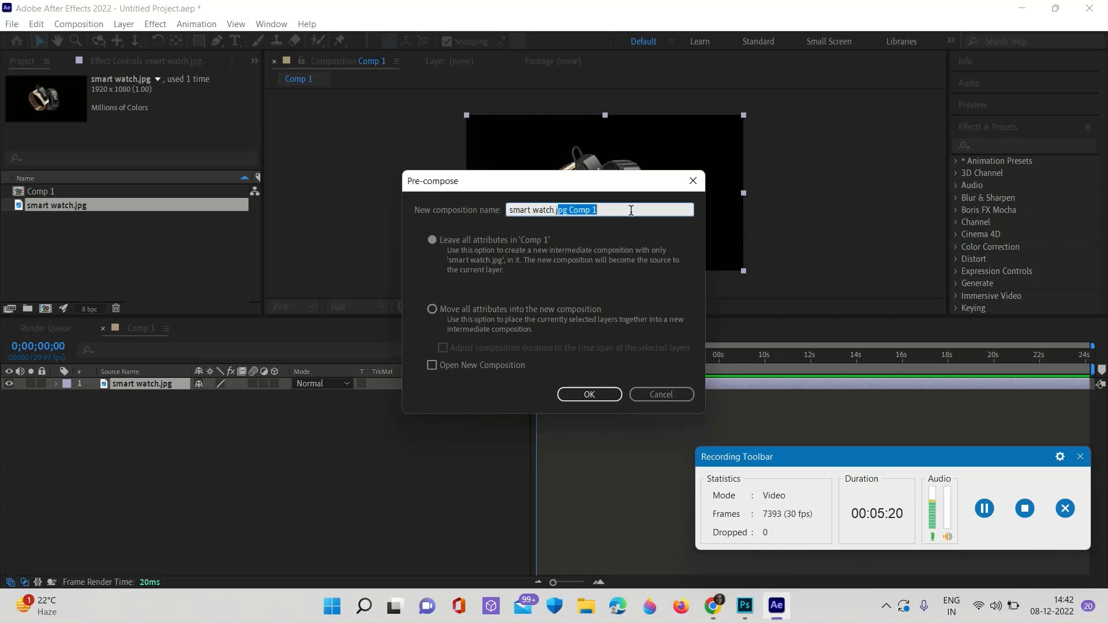
key(BackSpace)
click(431, 239)
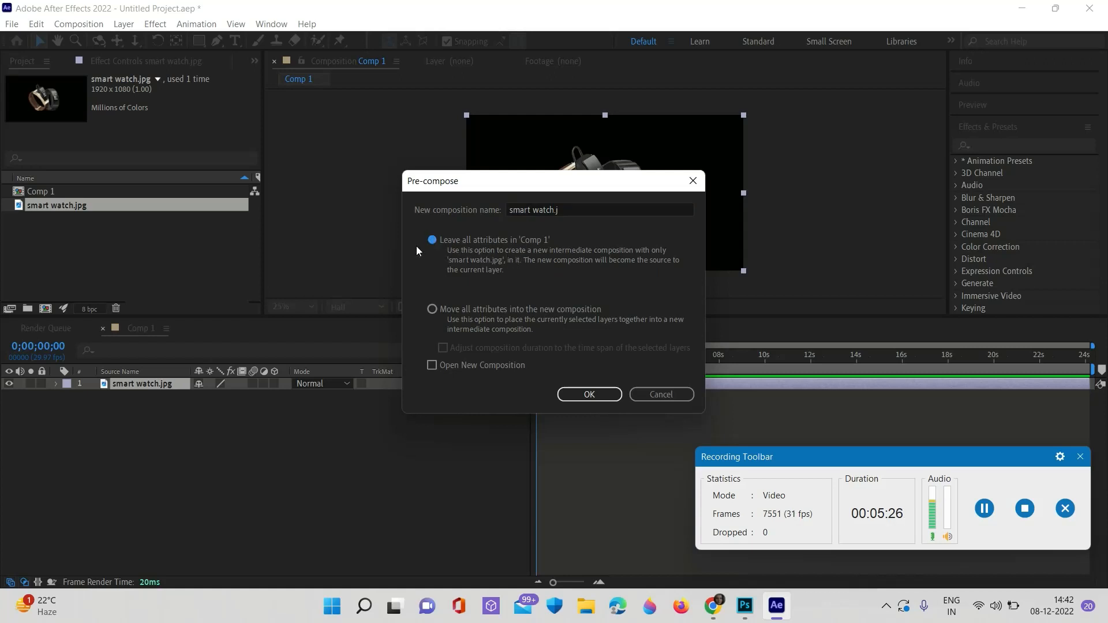
click(579, 396)
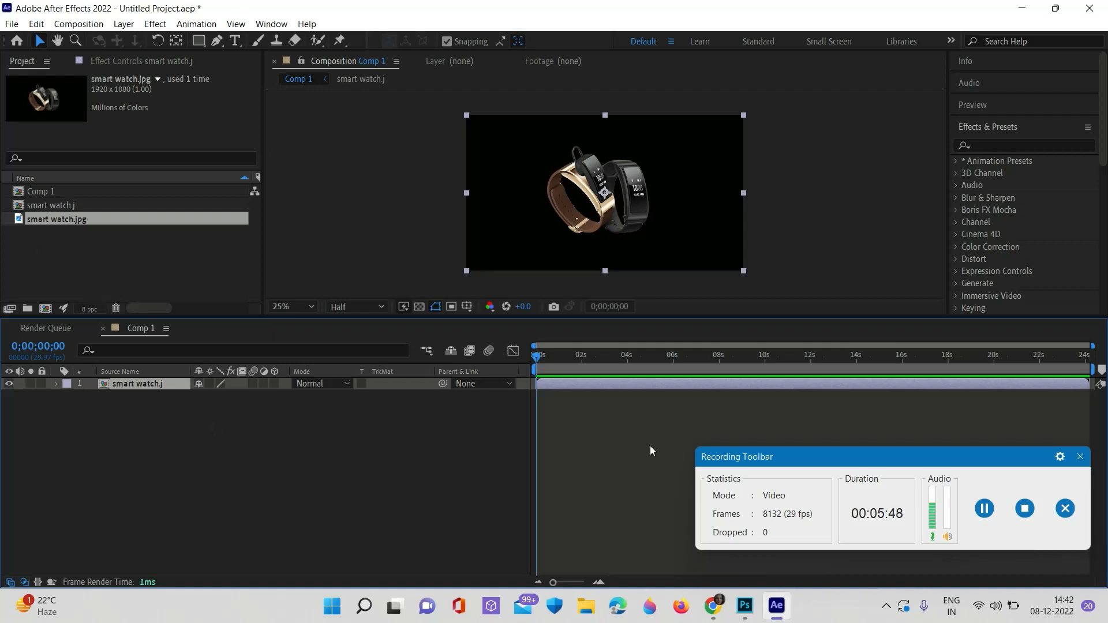
Step: Create a blue 1920 x 1080 solid layer named "smart watch solid" above the smart watch layer
right_click(234, 466)
mouse_move(299, 301)
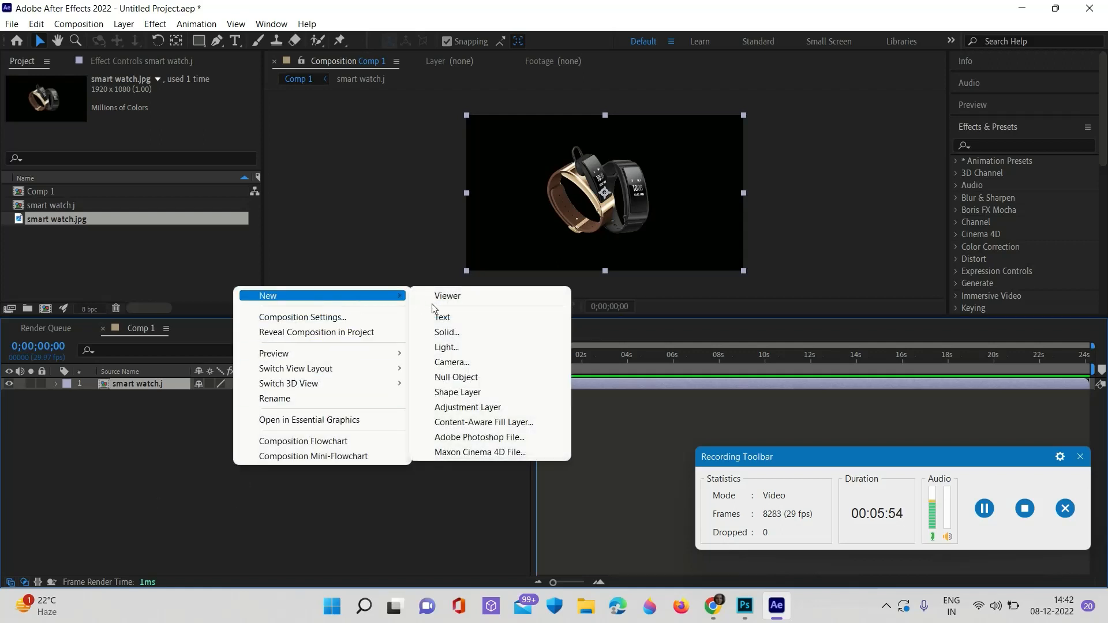
click(452, 331)
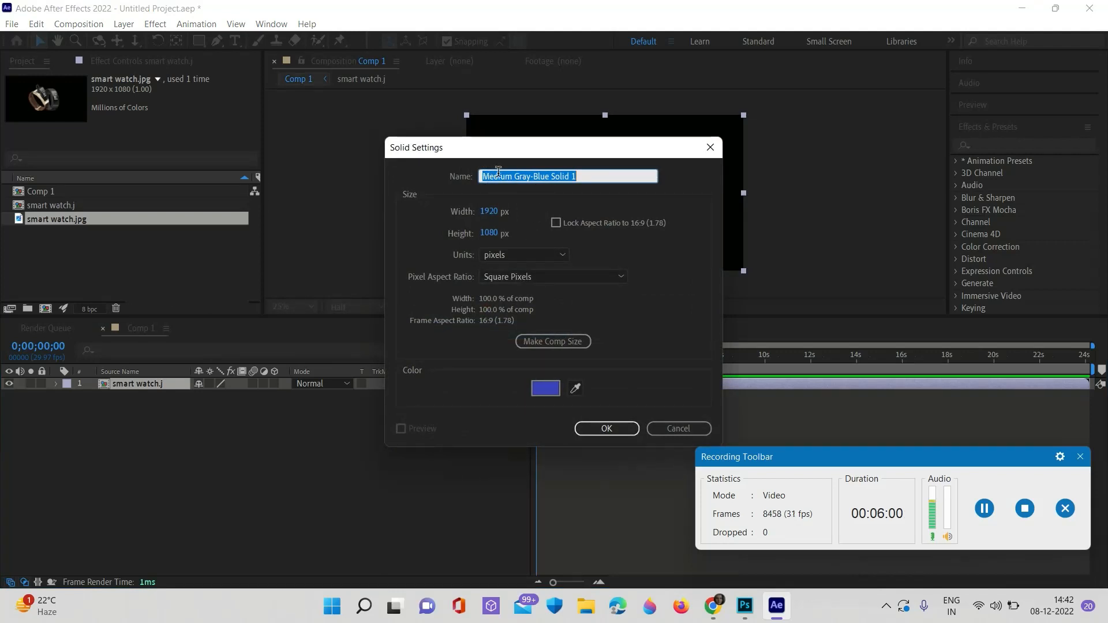
text(smart w)
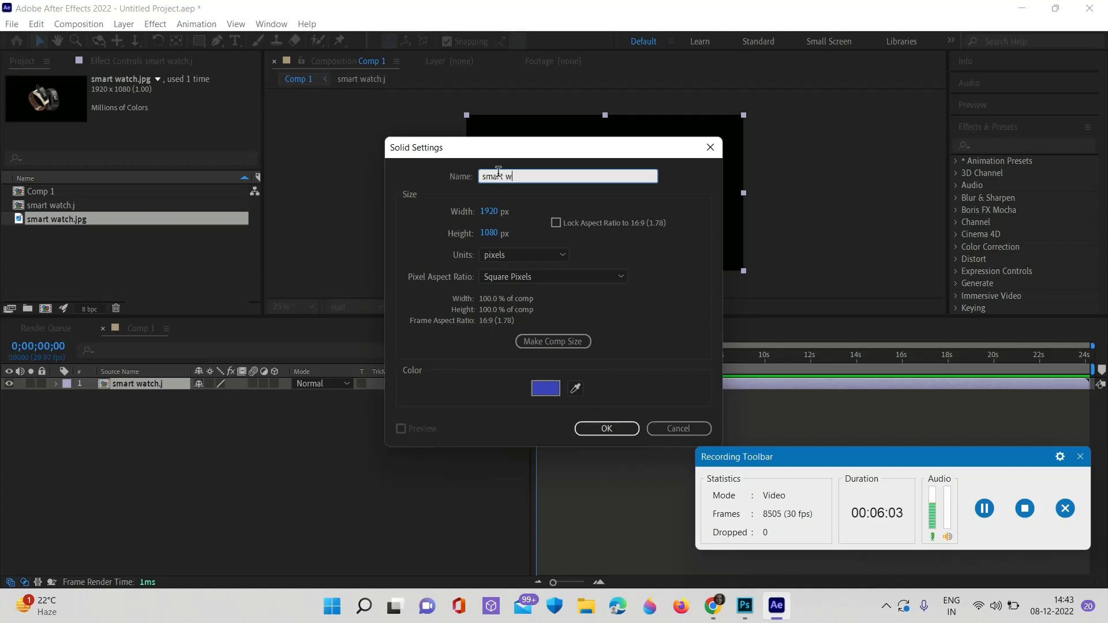
text(atch solid)
click(607, 428)
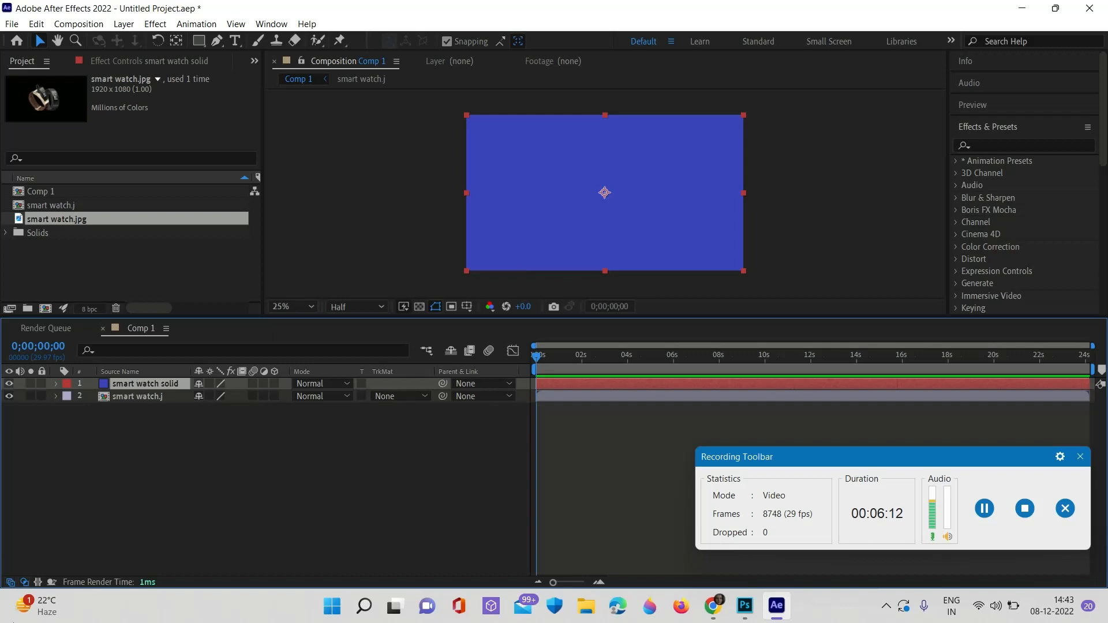
Step: Find the Roughen Edges effect and apply it to the smart watch solid layer
click(1021, 145)
text(ro)
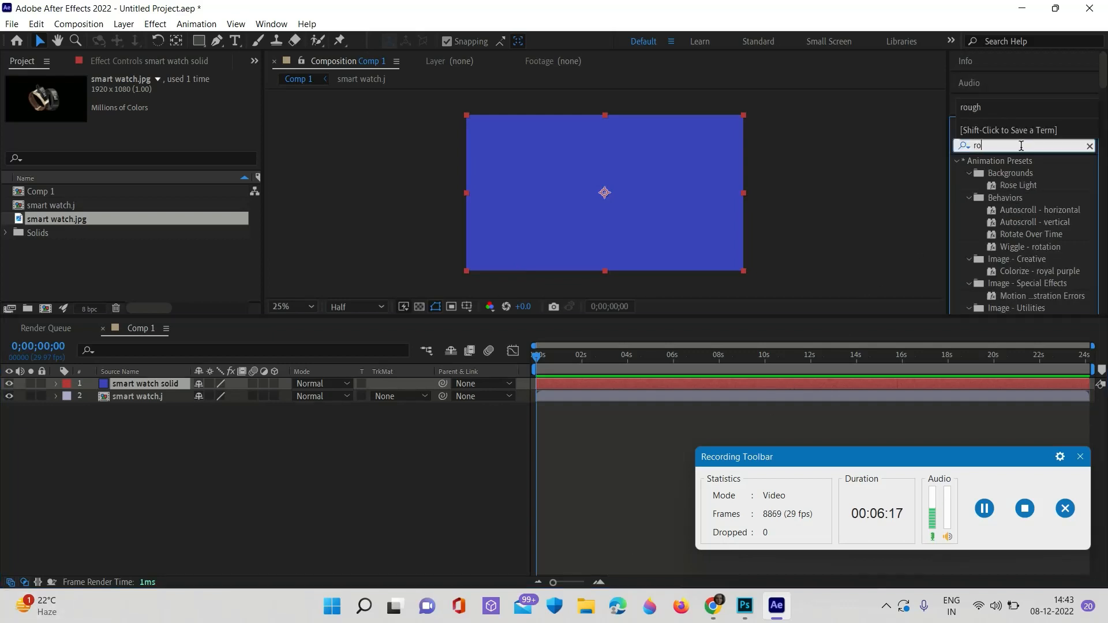
text(ugh)
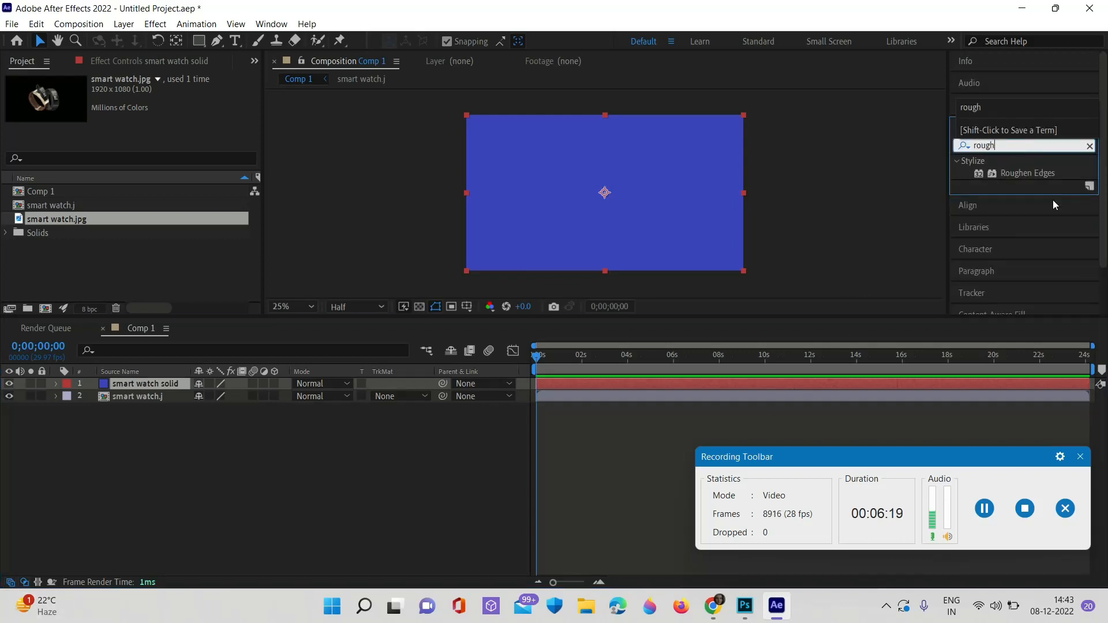
click(1030, 171)
drag(1029, 171, 664, 212)
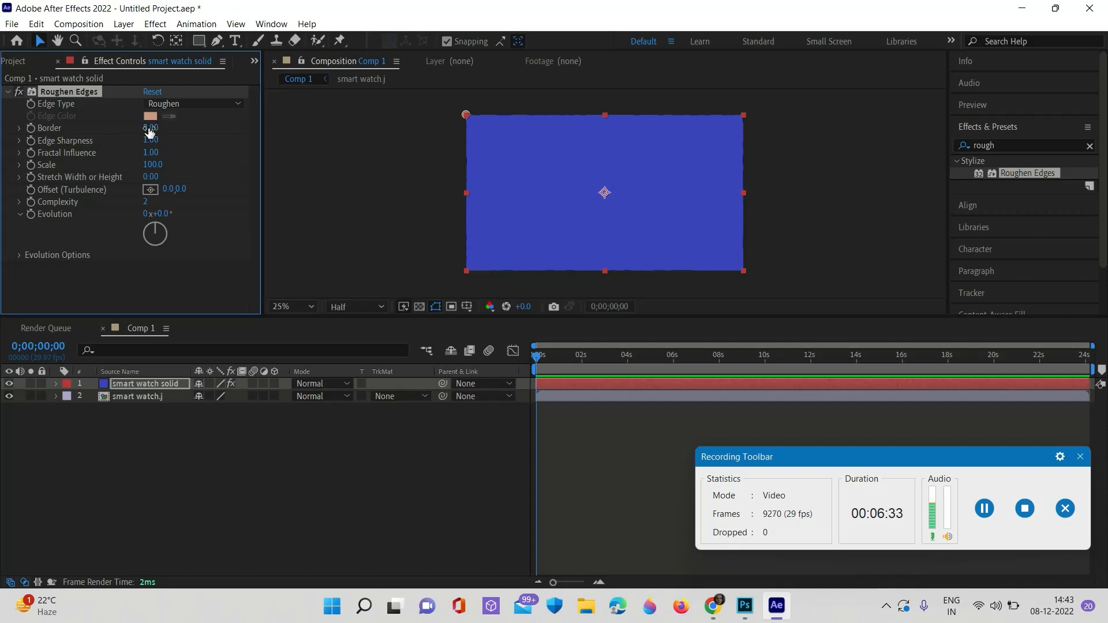
Step: Set the Border of the Roughen Edges effect to 500 and its Edge Sharpness to 10
drag(148, 131, 1017, 247)
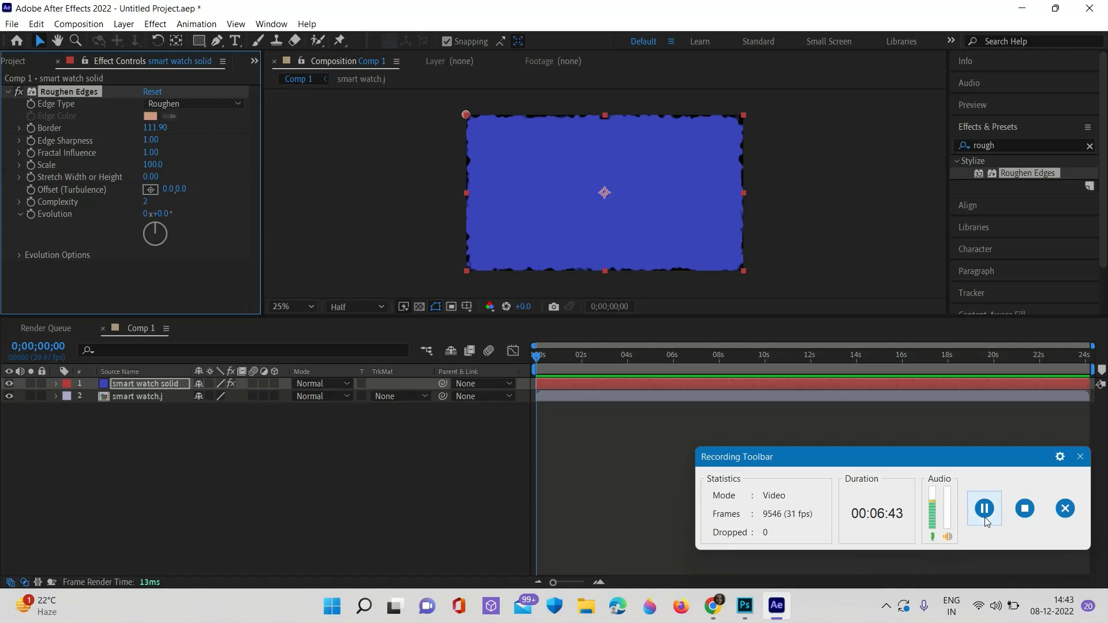
click(985, 509)
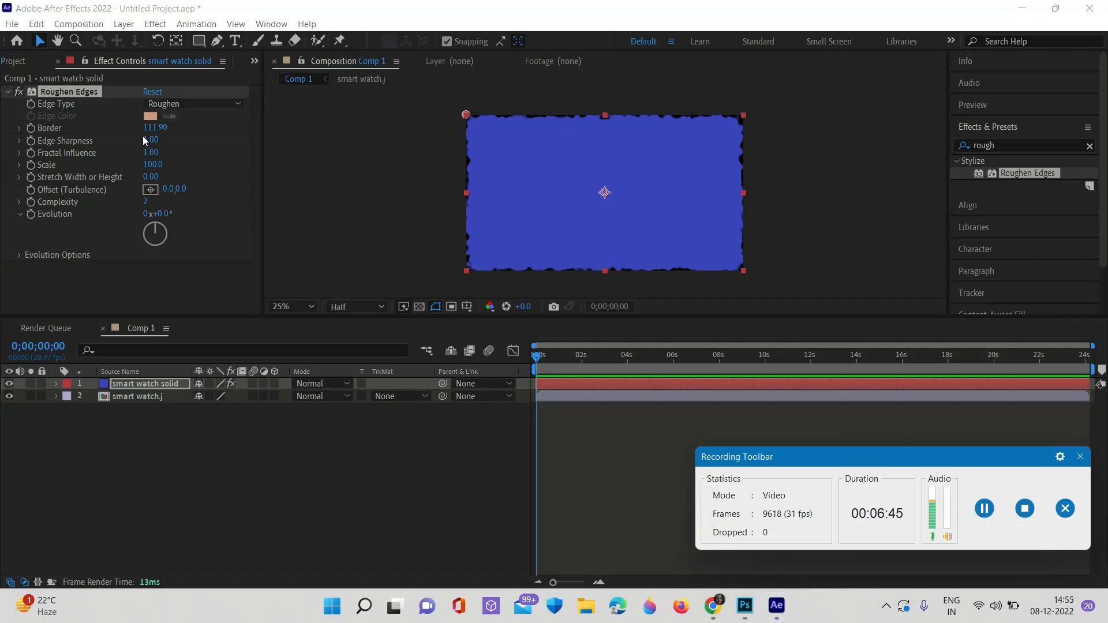
click(156, 127)
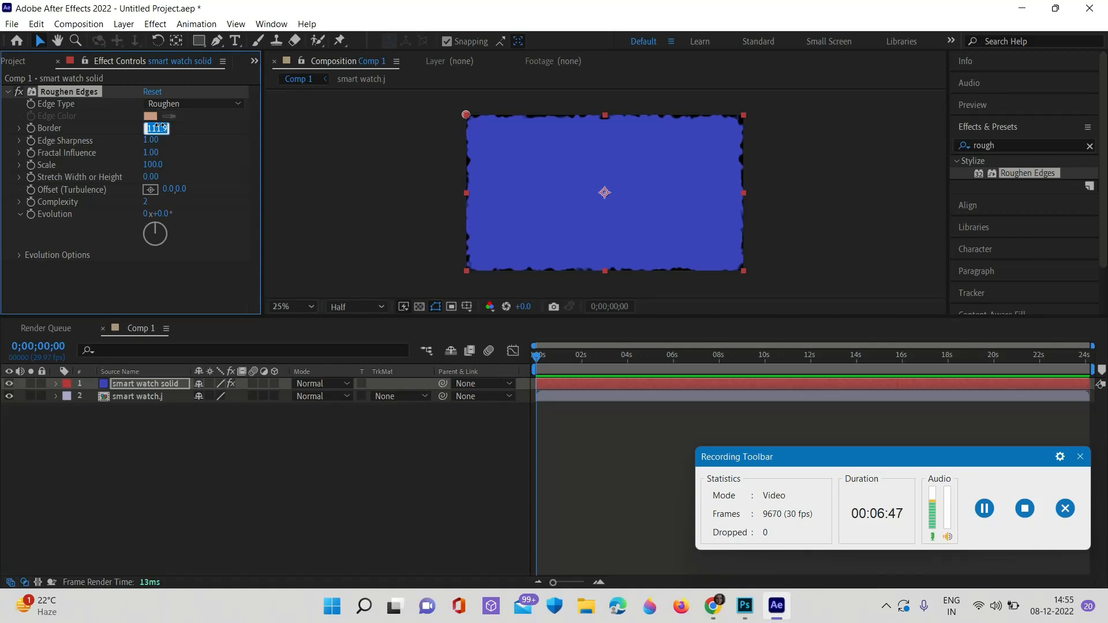
text(500)
key(Return)
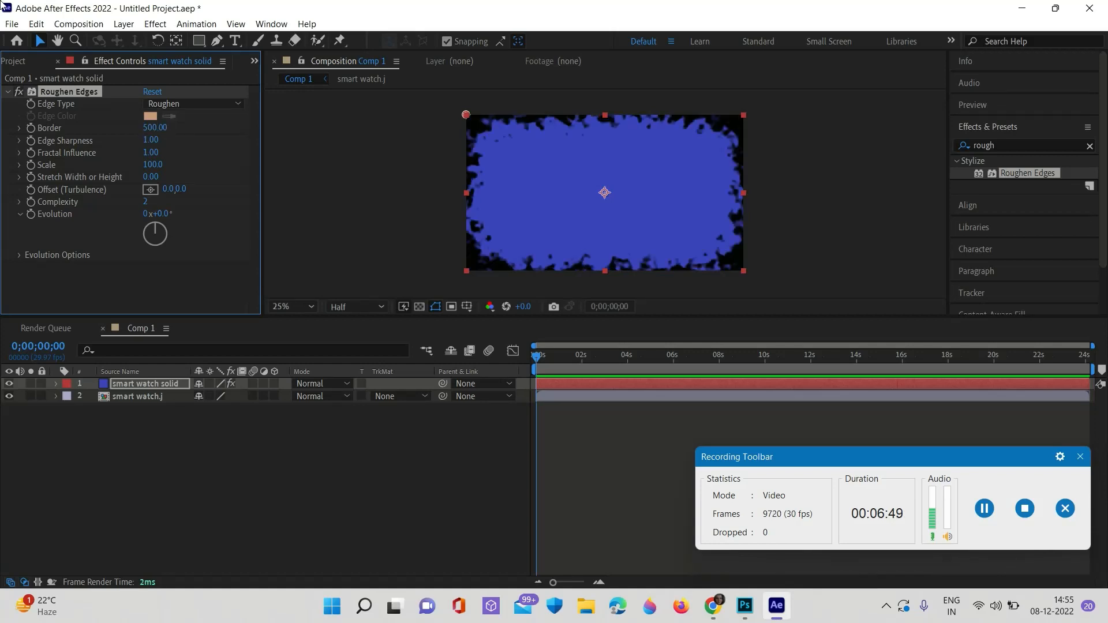
click(150, 140)
text(10)
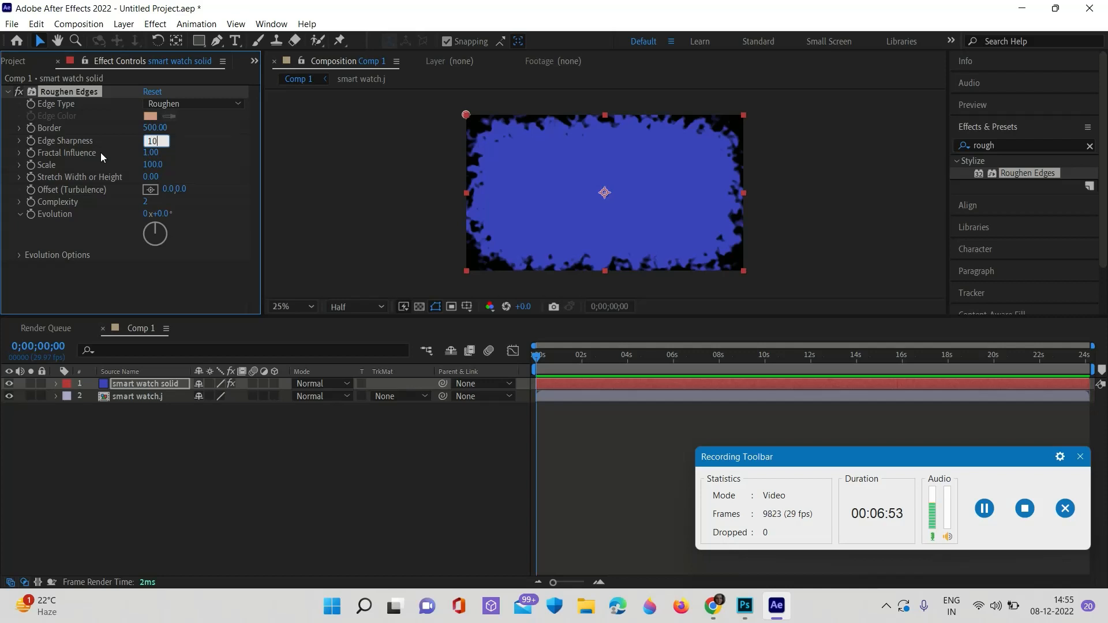
key(Return)
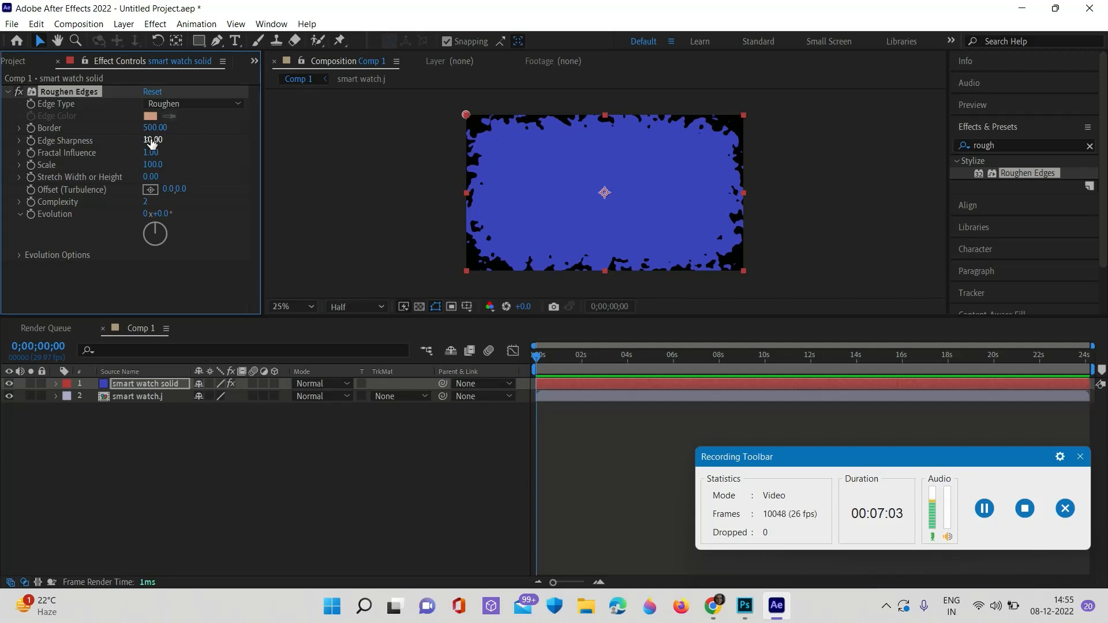
Step: Try an Edge Sharpness of 0 on the solid's Roughen Edges effect and restore it to 10
click(151, 141)
text(0)
key(Return)
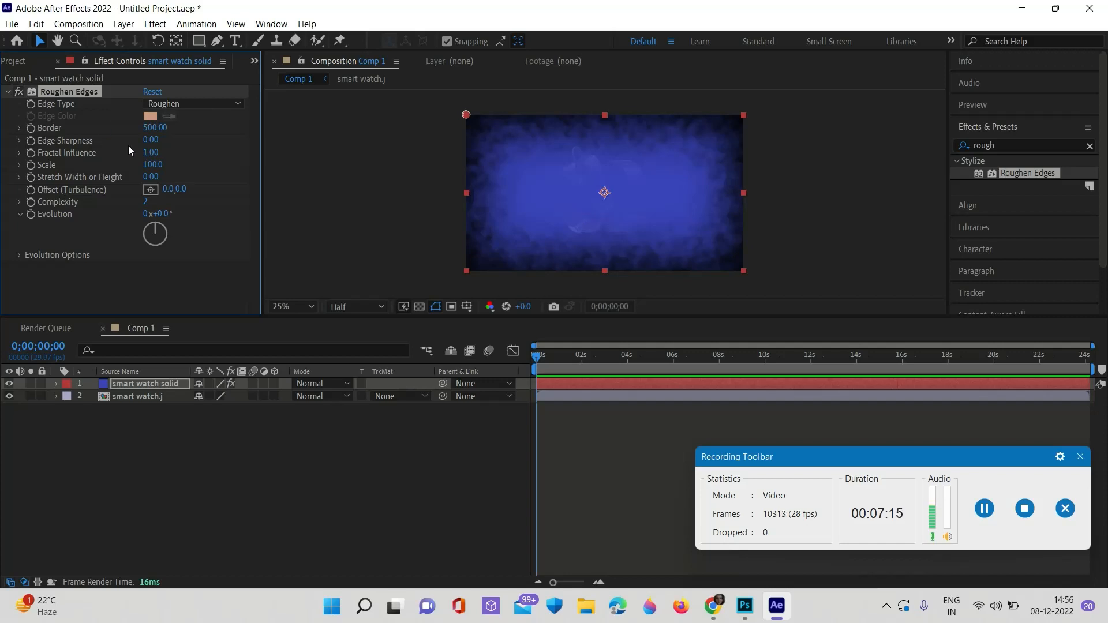
click(151, 140)
text(10)
key(Return)
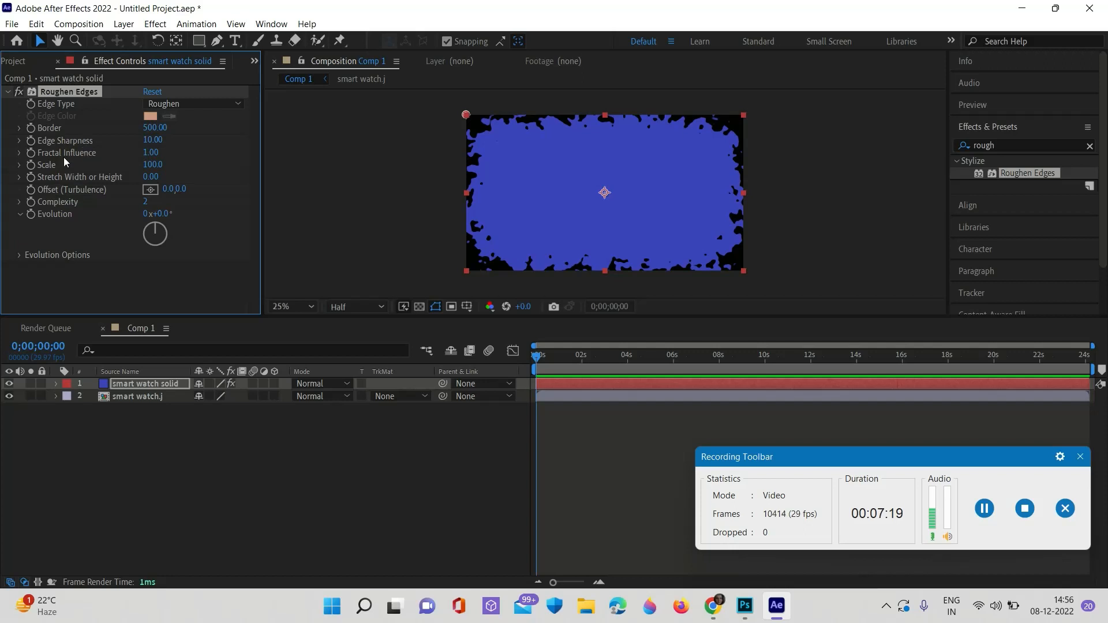
Step: Set the Scale of the smart watch solid's Roughen Edges effect to 50
click(153, 165)
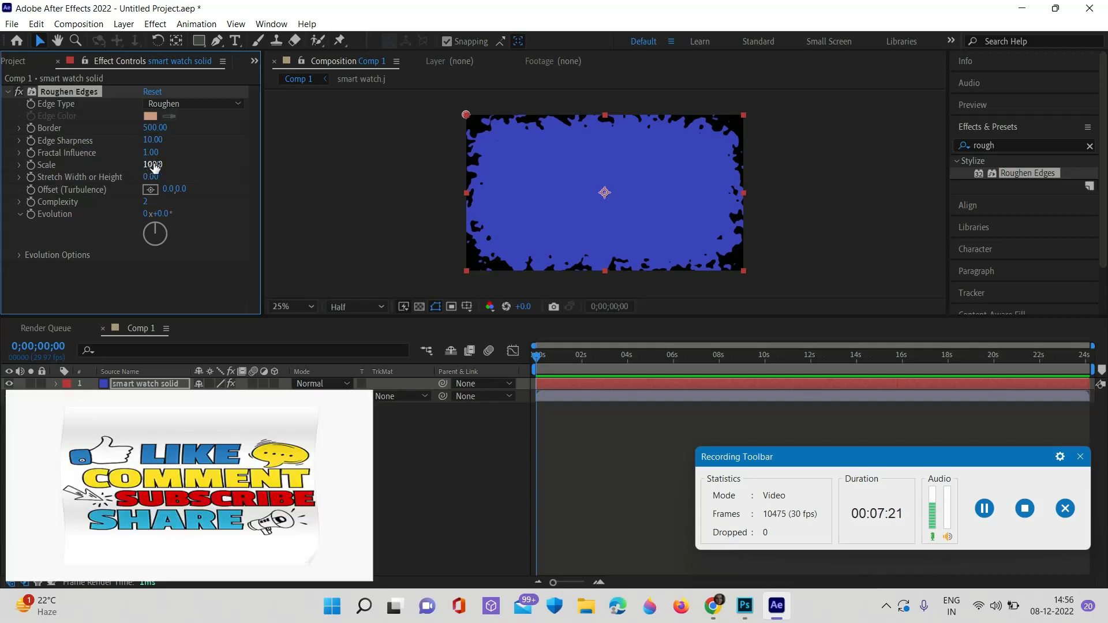
text(500)
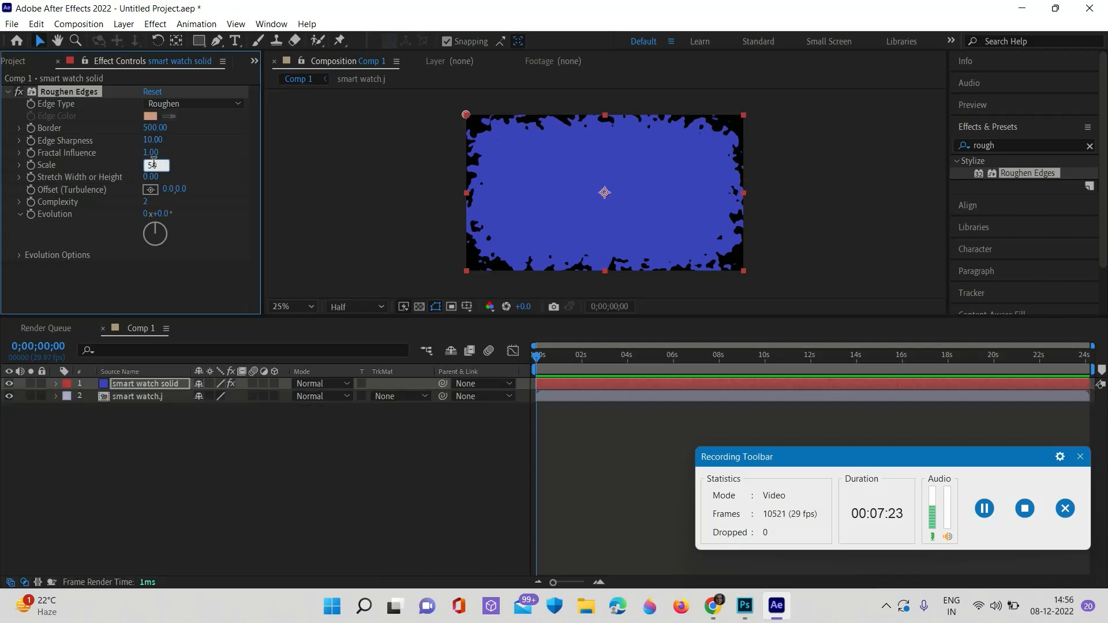
key(Return)
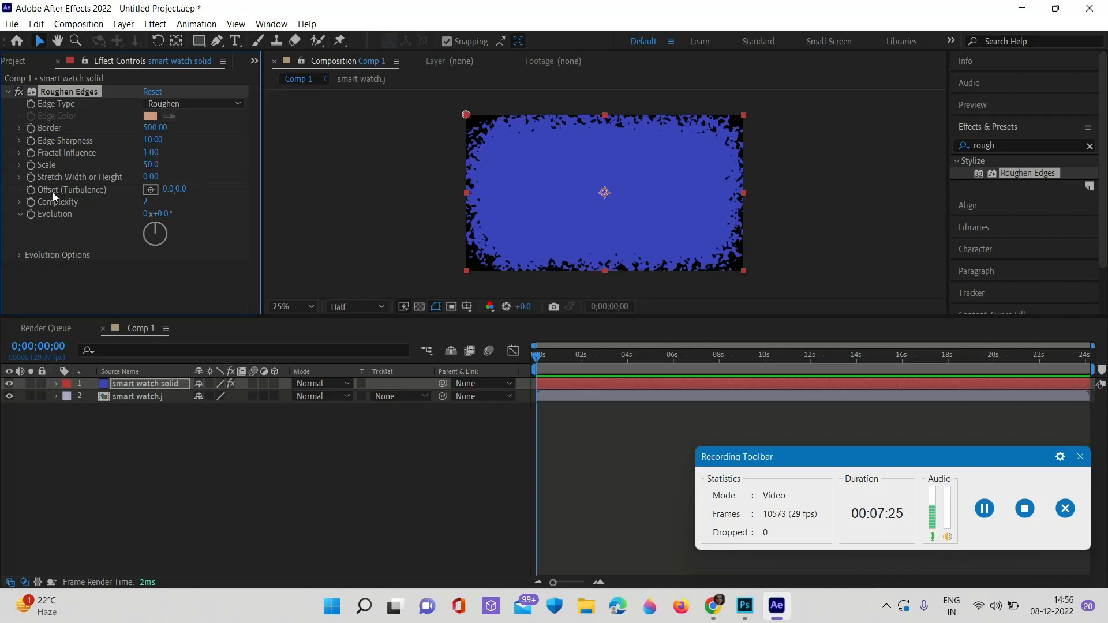
Step: Animate the Roughen Edges Evolution with a starting keyframe at 0 seconds and a value of 60° at 0;00;05;29
click(31, 215)
drag(536, 358, 672, 371)
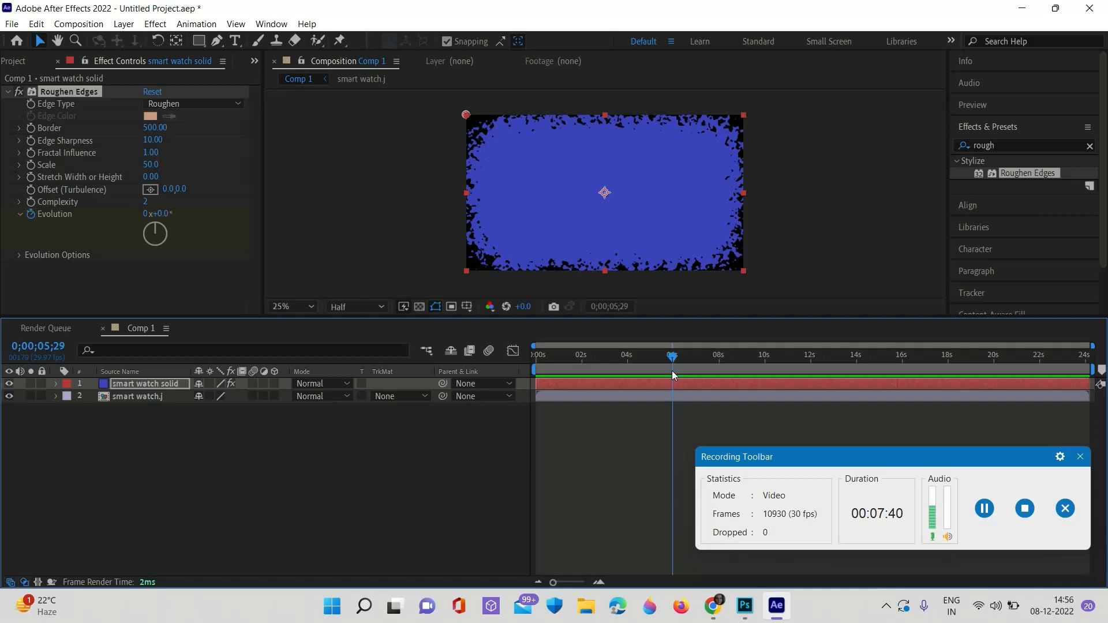
drag(161, 215, 211, 213)
click(162, 214)
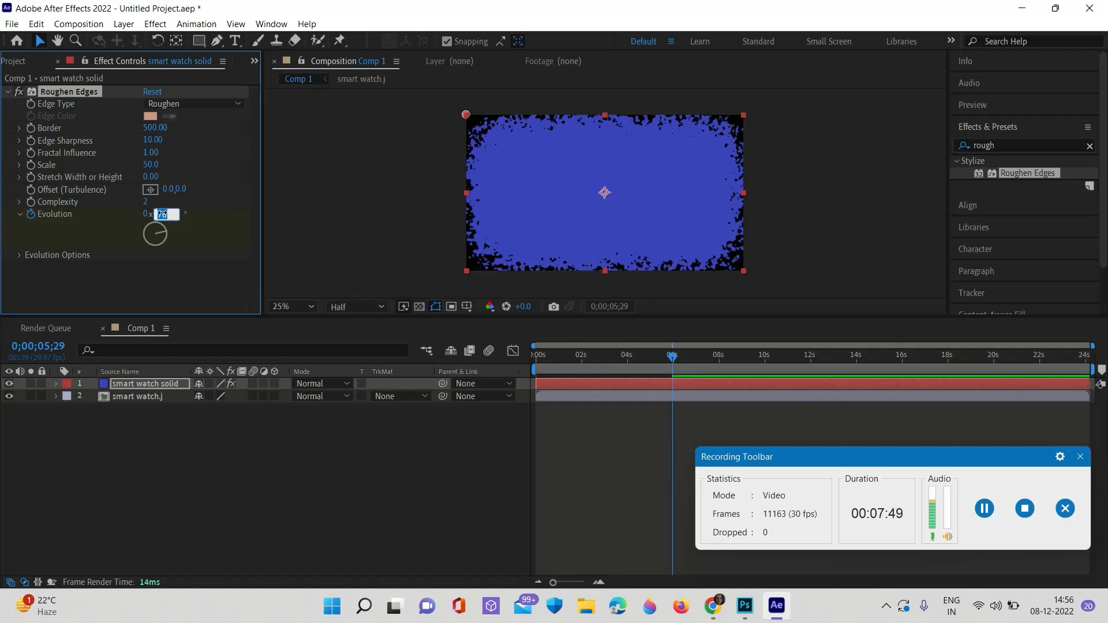
text(59)
key(Return)
click(162, 213)
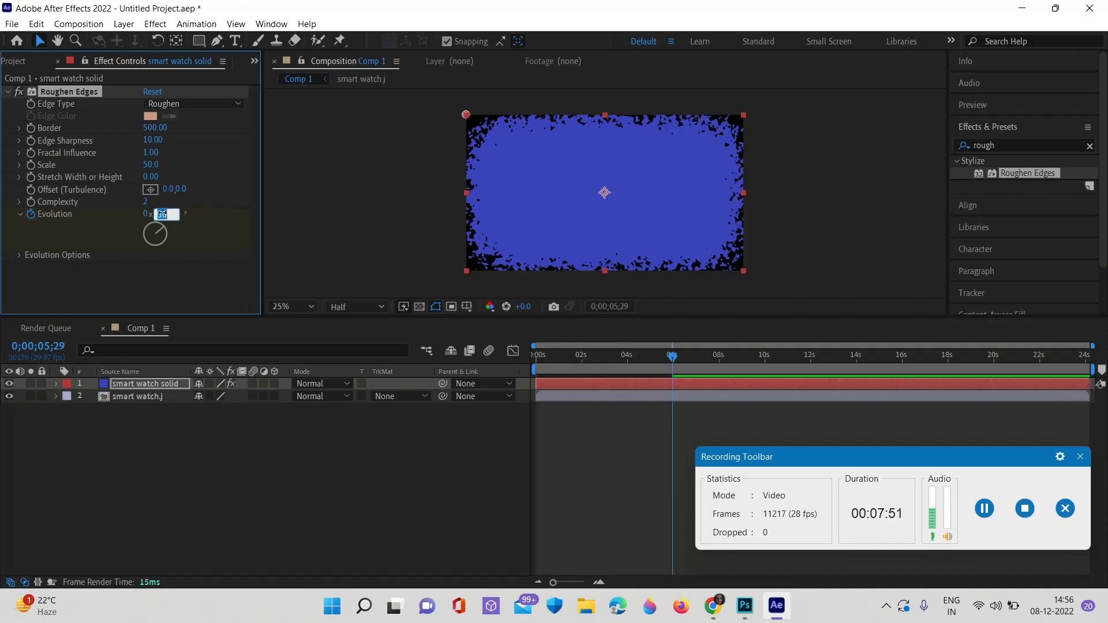
text(6)
key(Return)
mouse_move(673, 361)
mouse_down()
mouse_move(531, 359)
mouse_move(700, 361)
mouse_move(535, 362)
mouse_move(671, 375)
mouse_move(529, 376)
mouse_move(672, 380)
mouse_up()
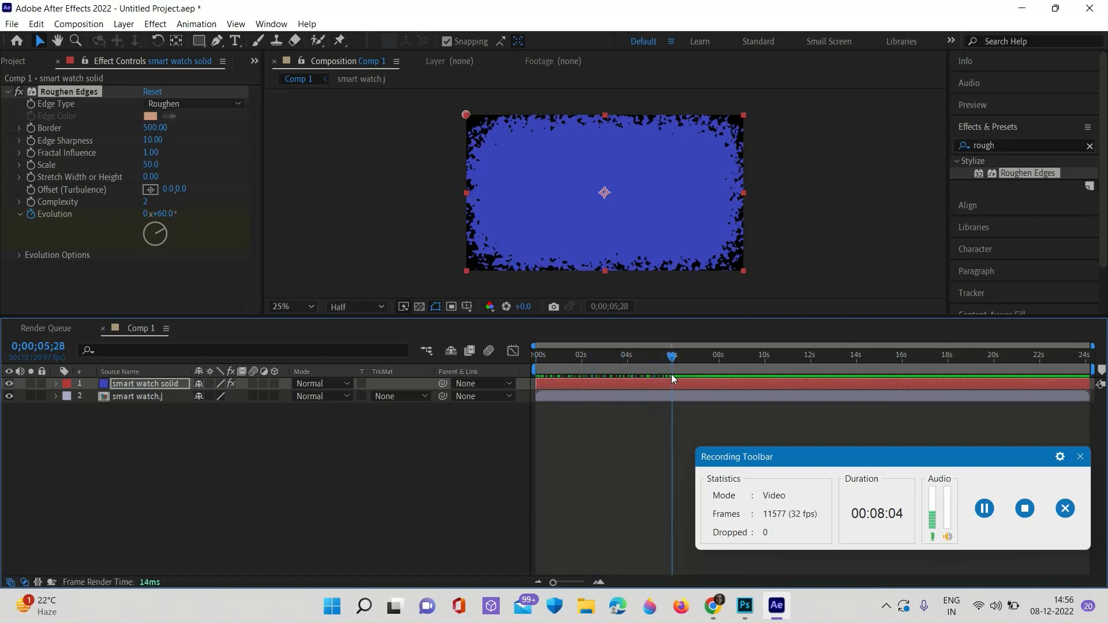
Step: Animate the Roughen Edges Scale from a keyframe at 0 seconds to a value of 100 at 0;00;05;28
drag(672, 358, 527, 357)
click(31, 165)
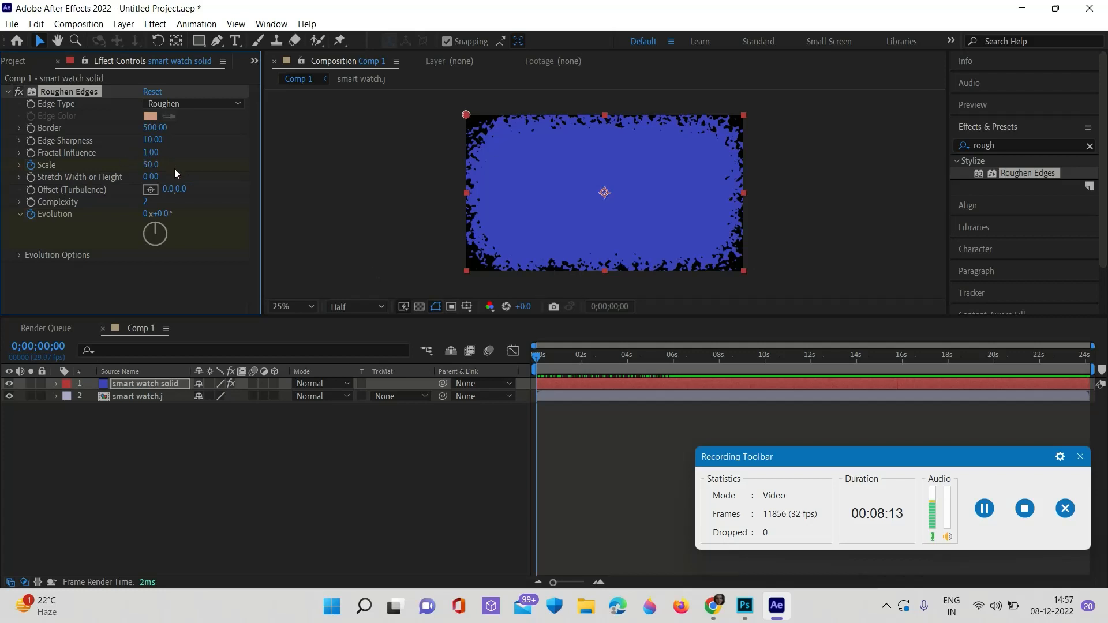
drag(536, 358, 673, 381)
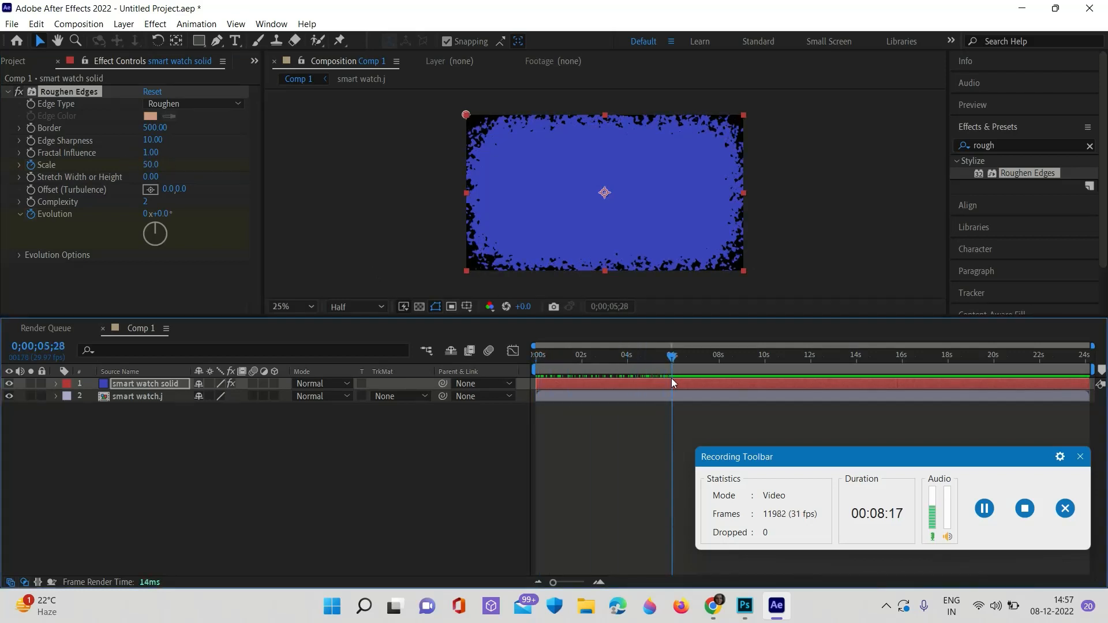
click(150, 165)
text(100)
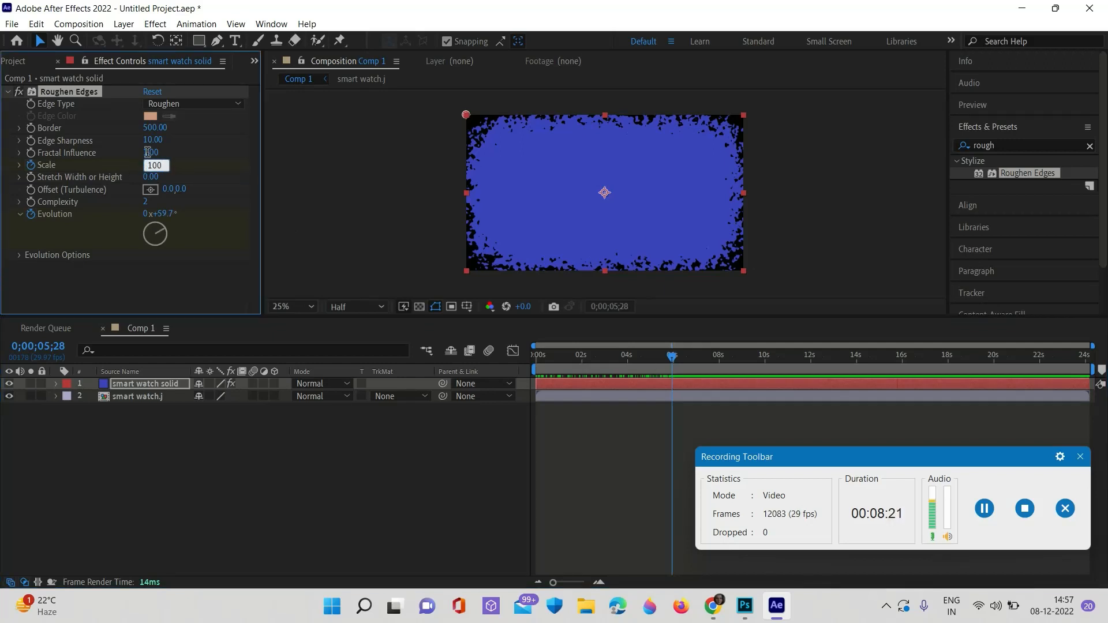
key(Return)
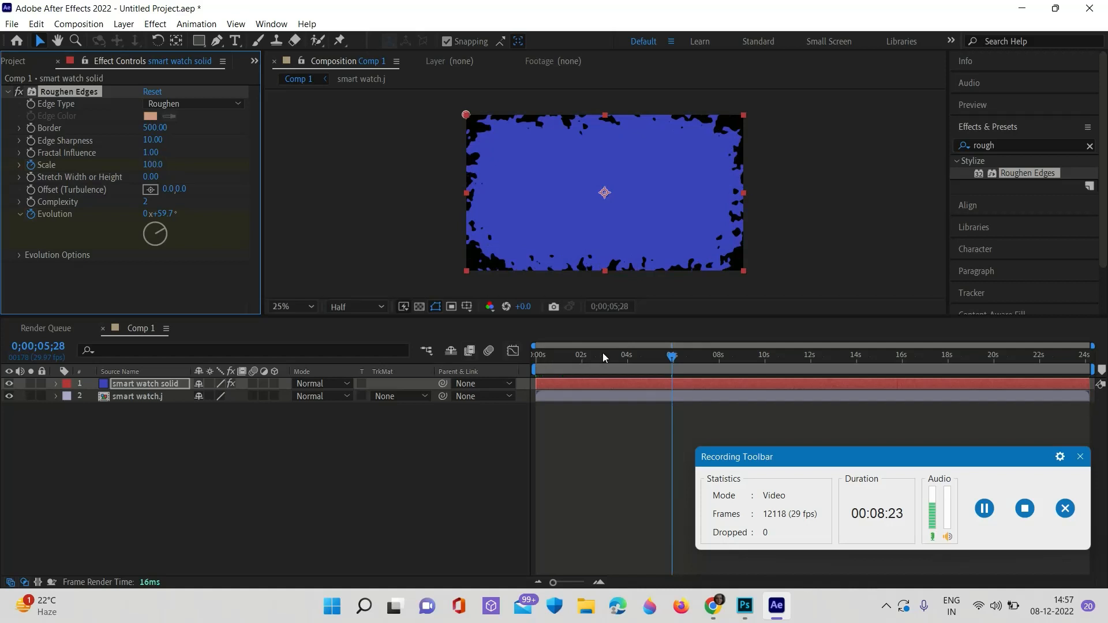
drag(676, 359, 469, 355)
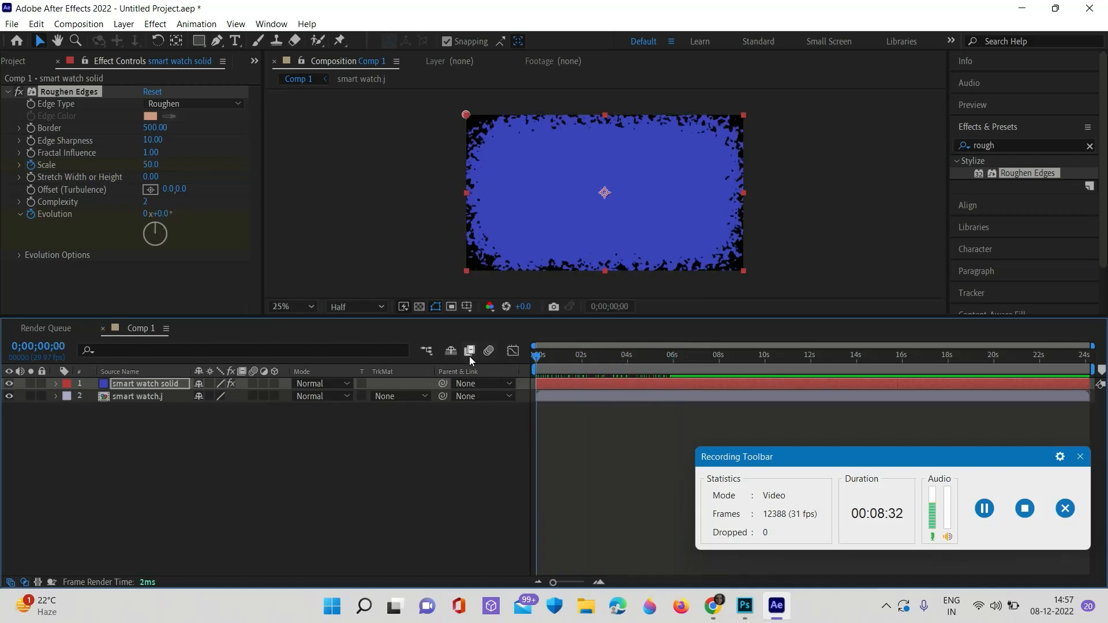
click(987, 517)
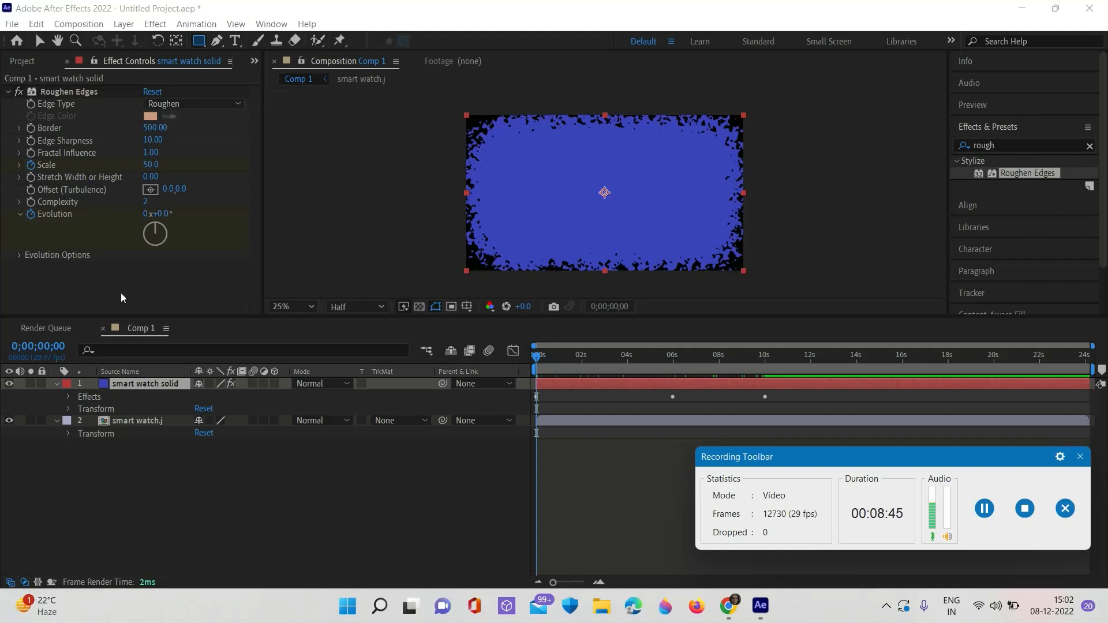
Step: Draw a tall rectangular mask over the left edge of the Cyan Solid 1 layer and save the project
click(67, 397)
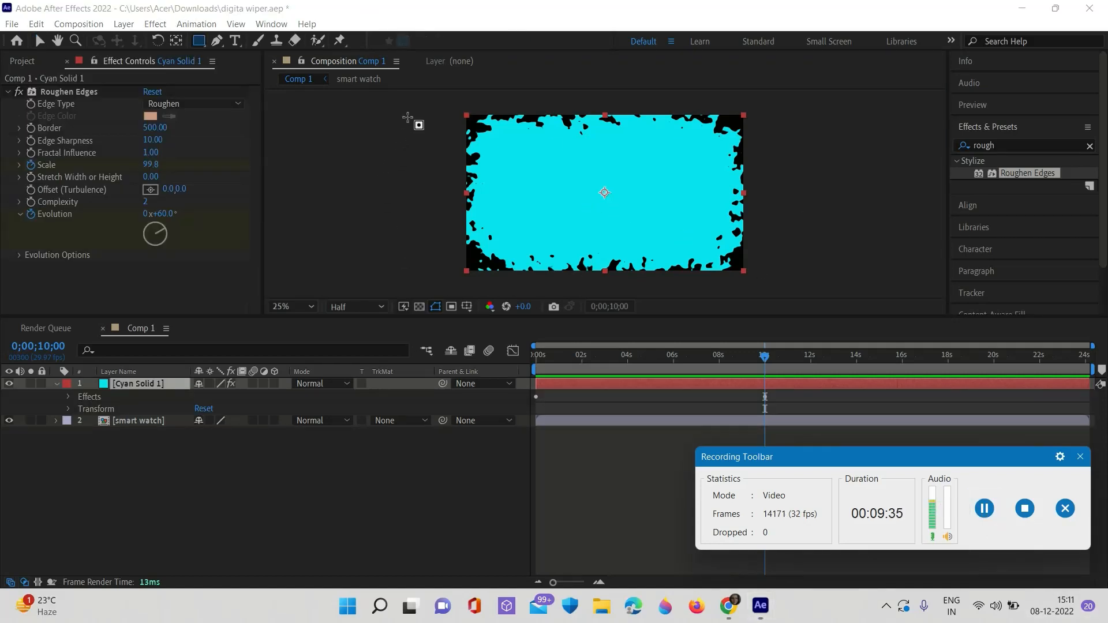
drag(420, 99, 499, 288)
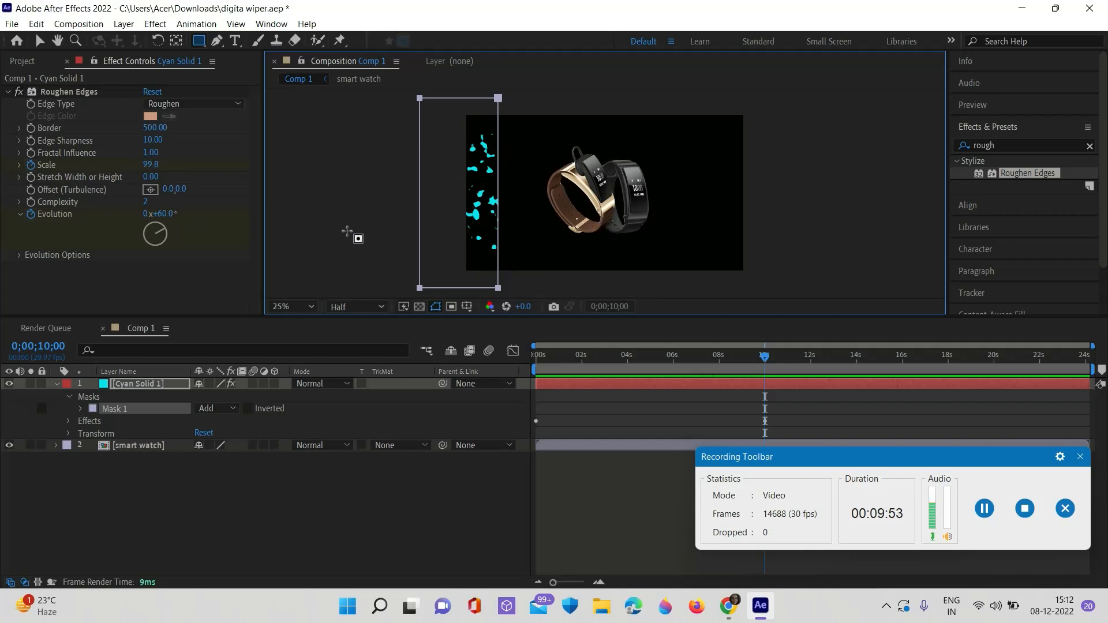
click(12, 24)
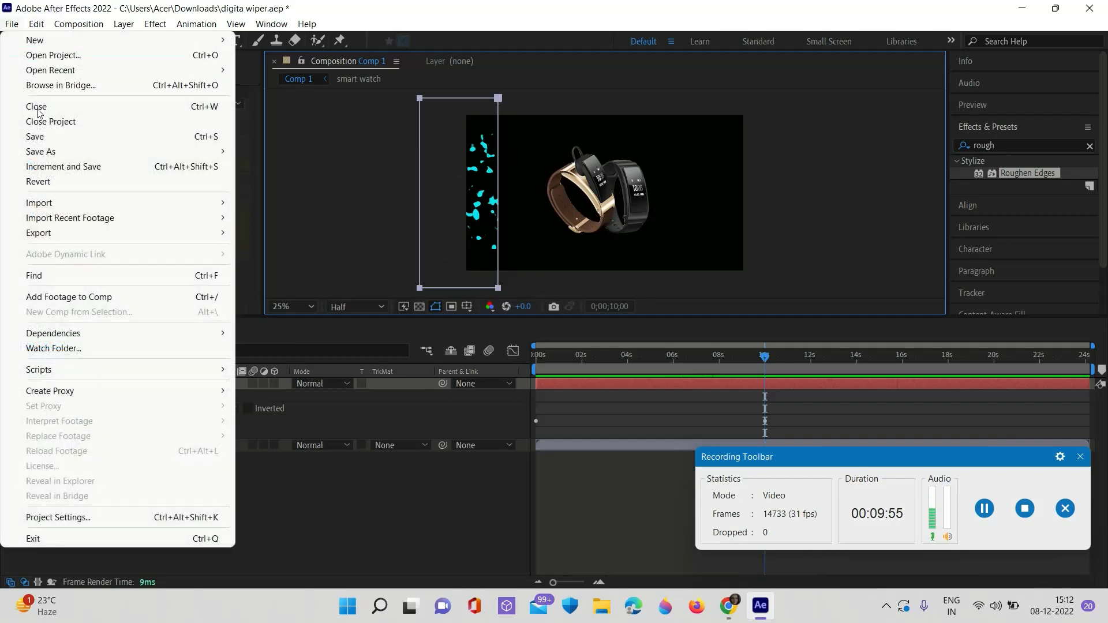
click(41, 140)
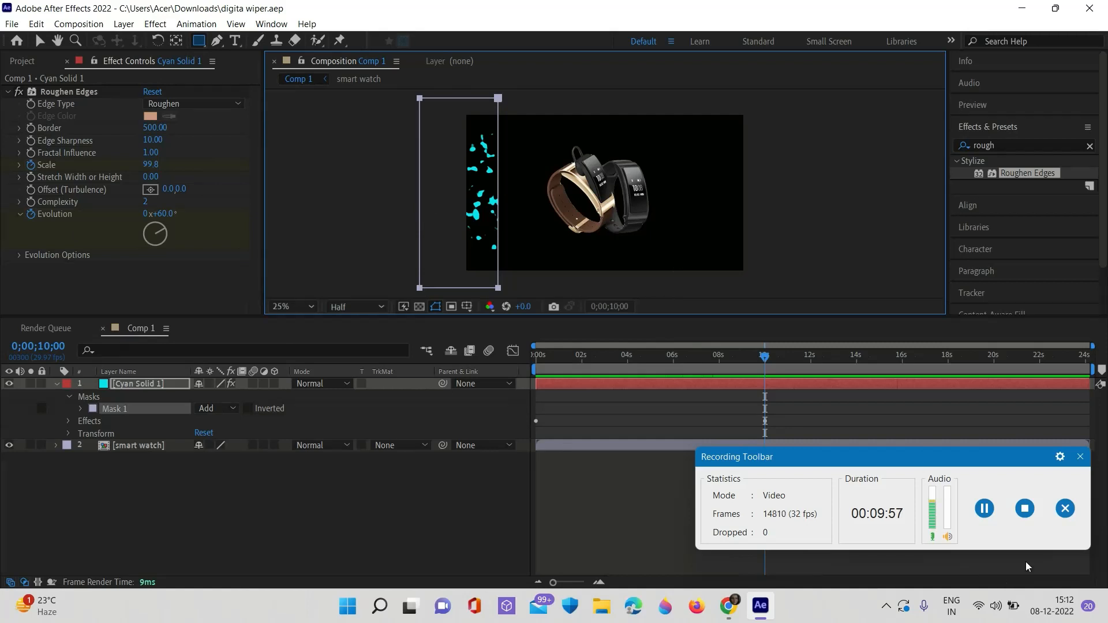
click(985, 509)
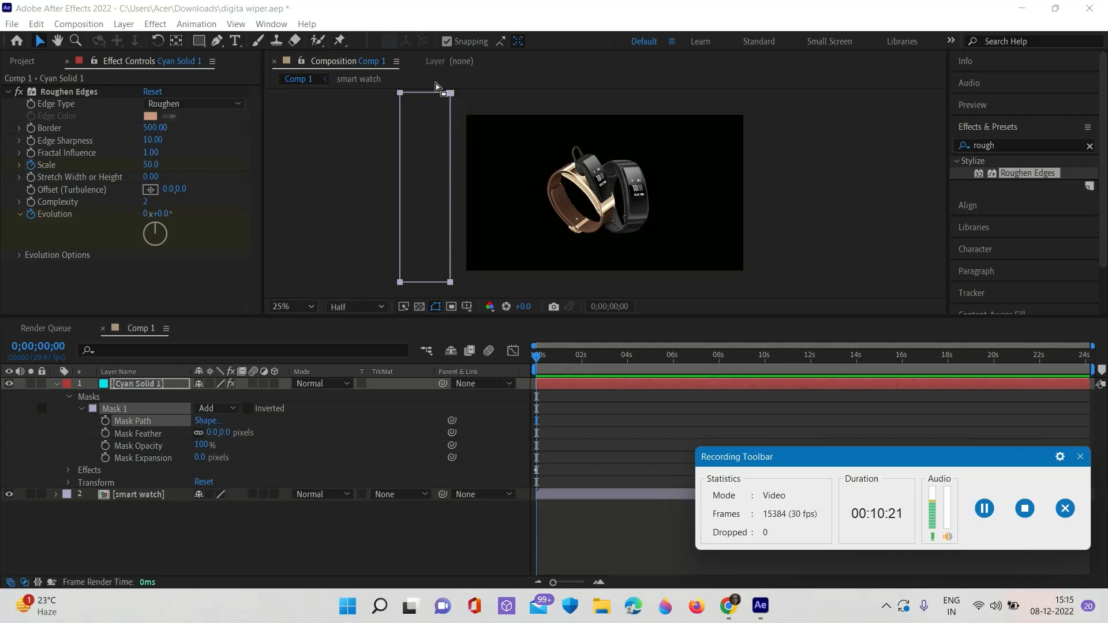
Step: Select the mask's upper-right corner point and add a Mask Path keyframe for Mask 1 at 0 seconds
click(478, 162)
click(451, 93)
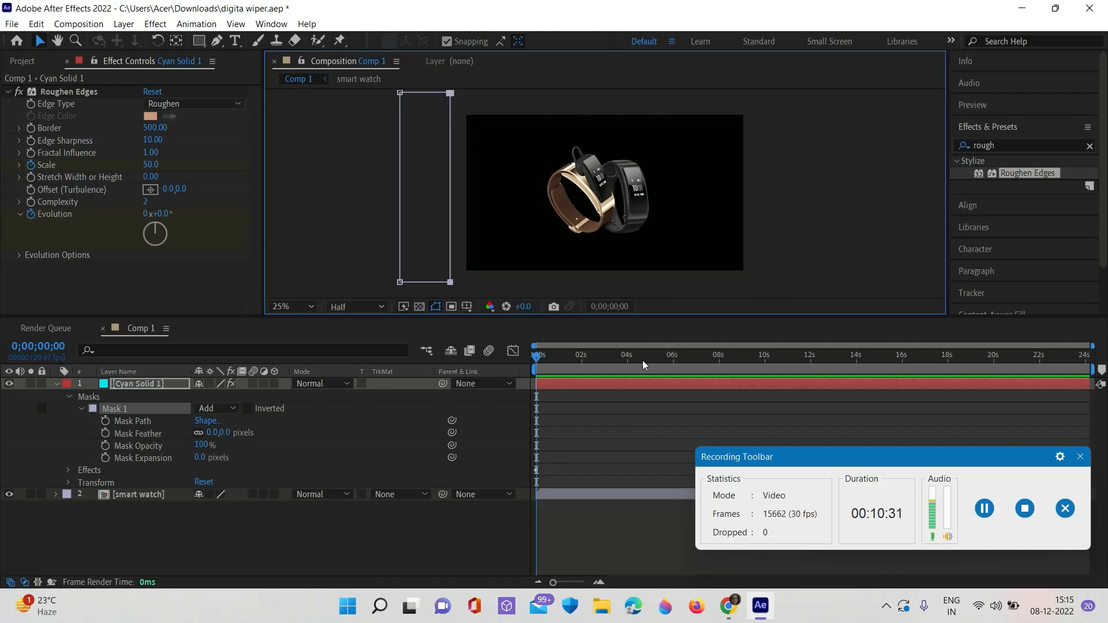
click(538, 358)
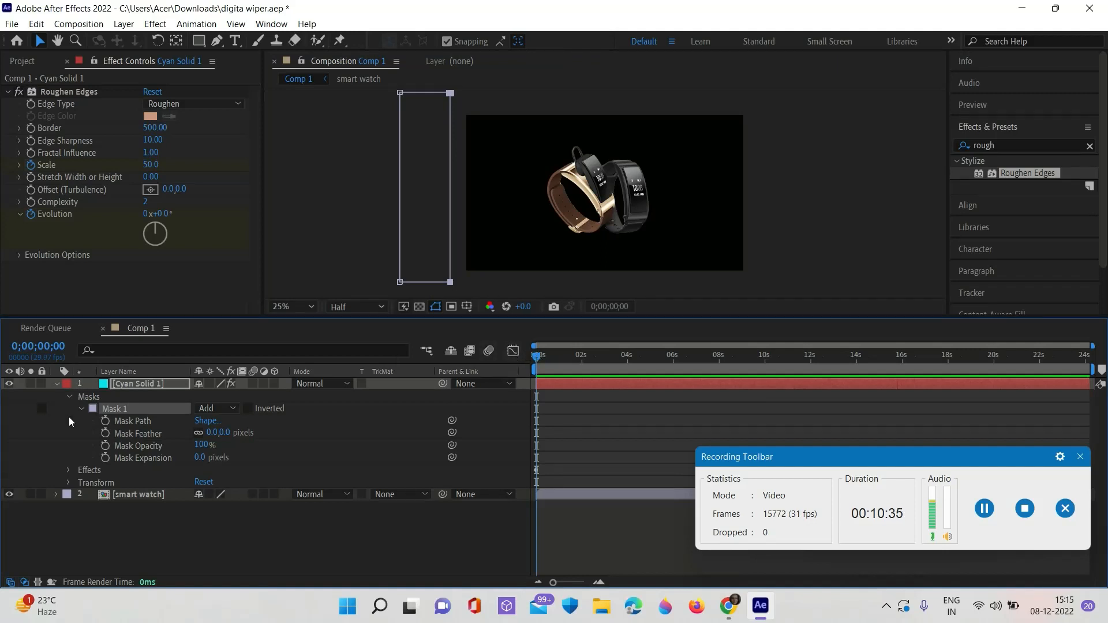
click(105, 421)
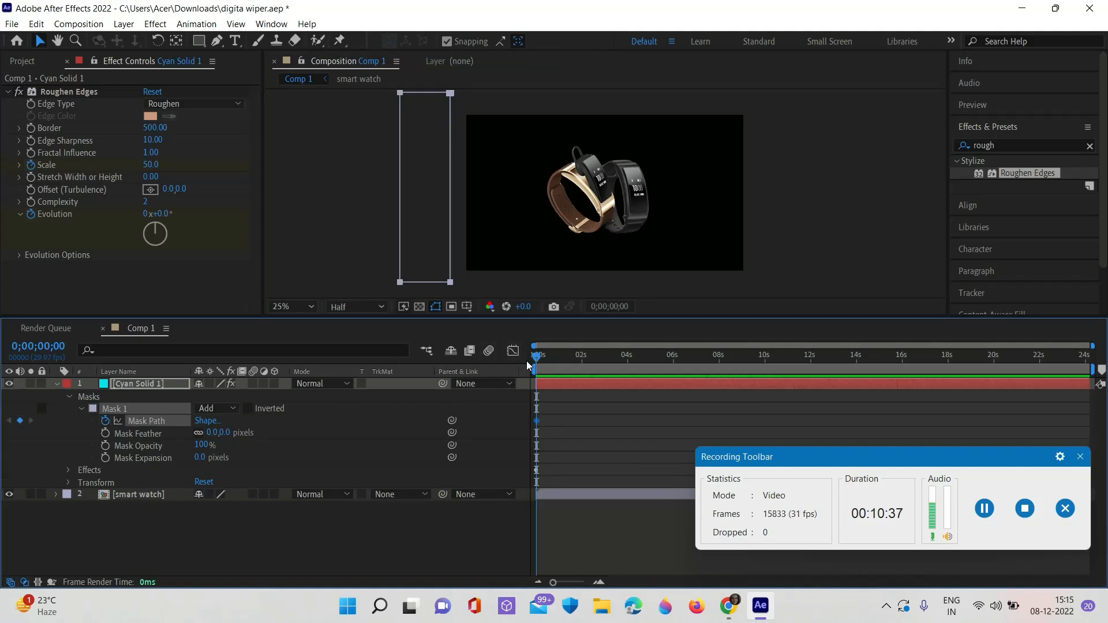
Step: At 0;00;10;01, stretch the right side of Mask 1 past the composition's right edge so the mask covers the whole frame
drag(537, 359, 765, 360)
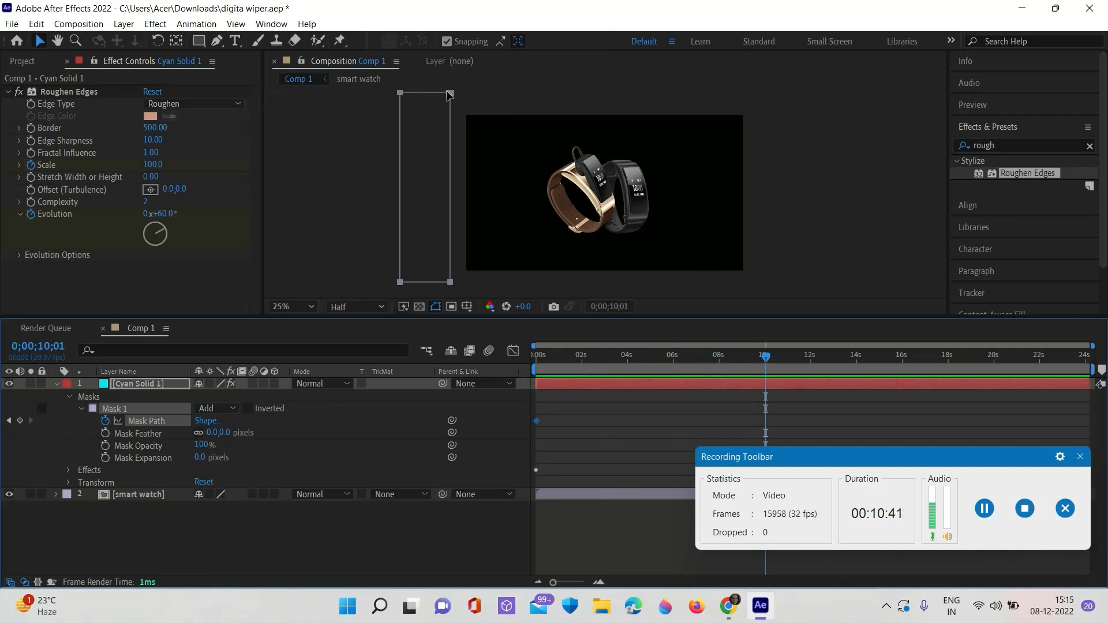
click(450, 93)
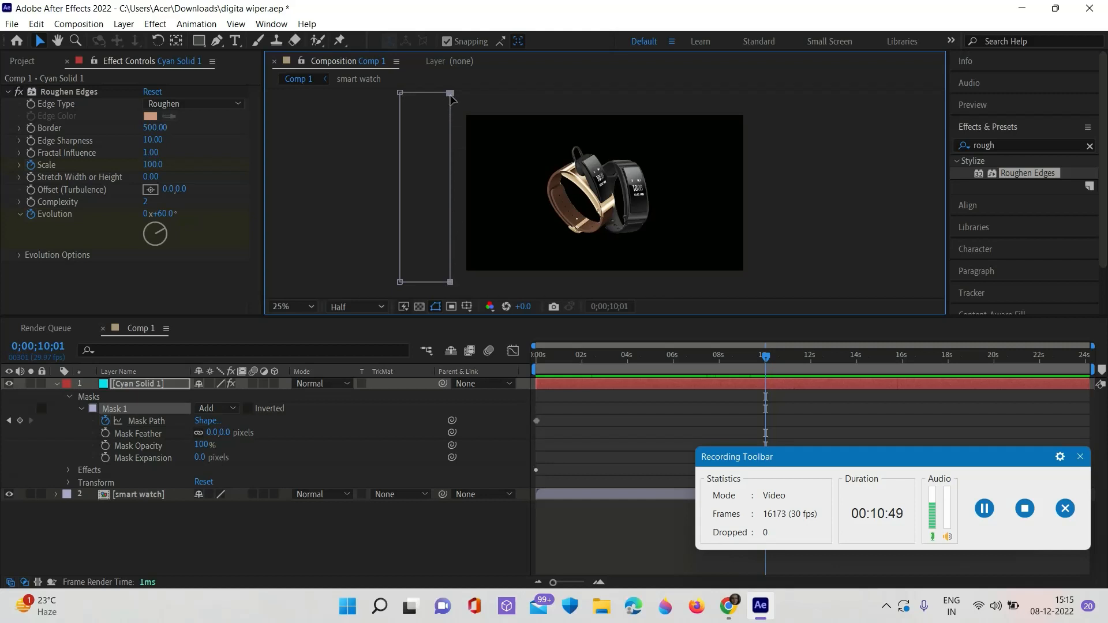
drag(450, 96, 763, 96)
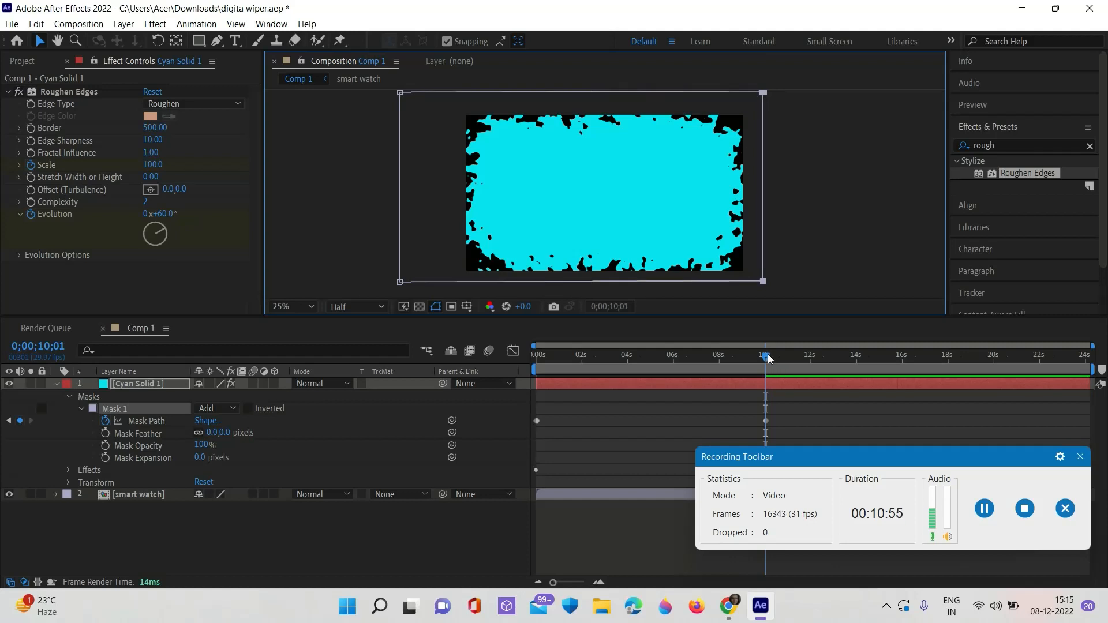
drag(766, 356, 508, 345)
click(986, 514)
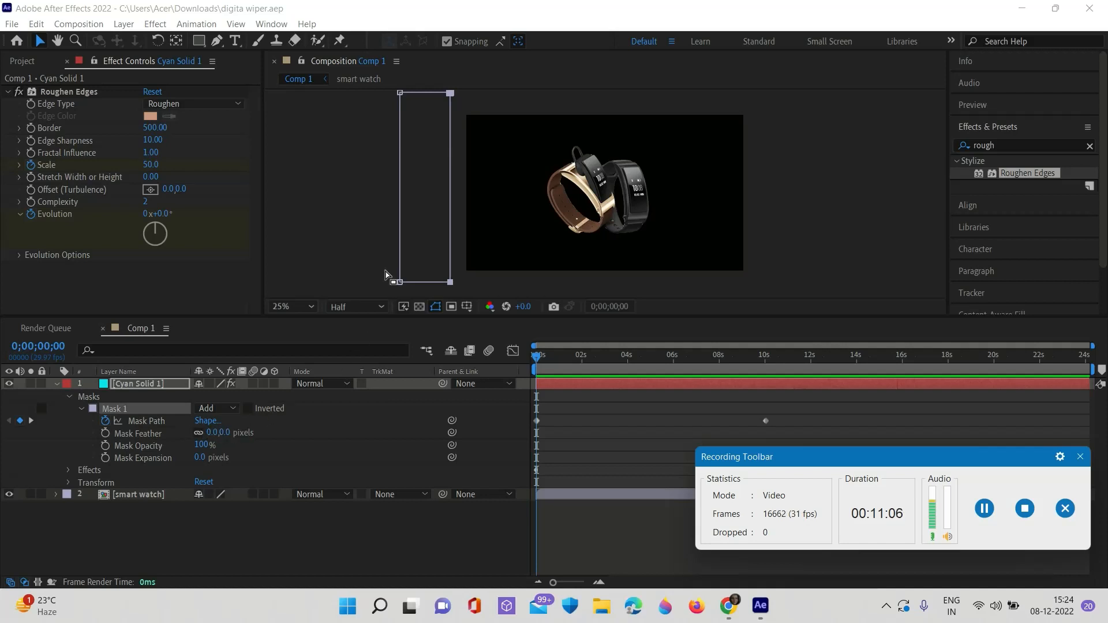
Step: Try a Mask Feather of 30 pixels on Mask 1 and scrub the timeline to check the wipe
click(212, 434)
text(30)
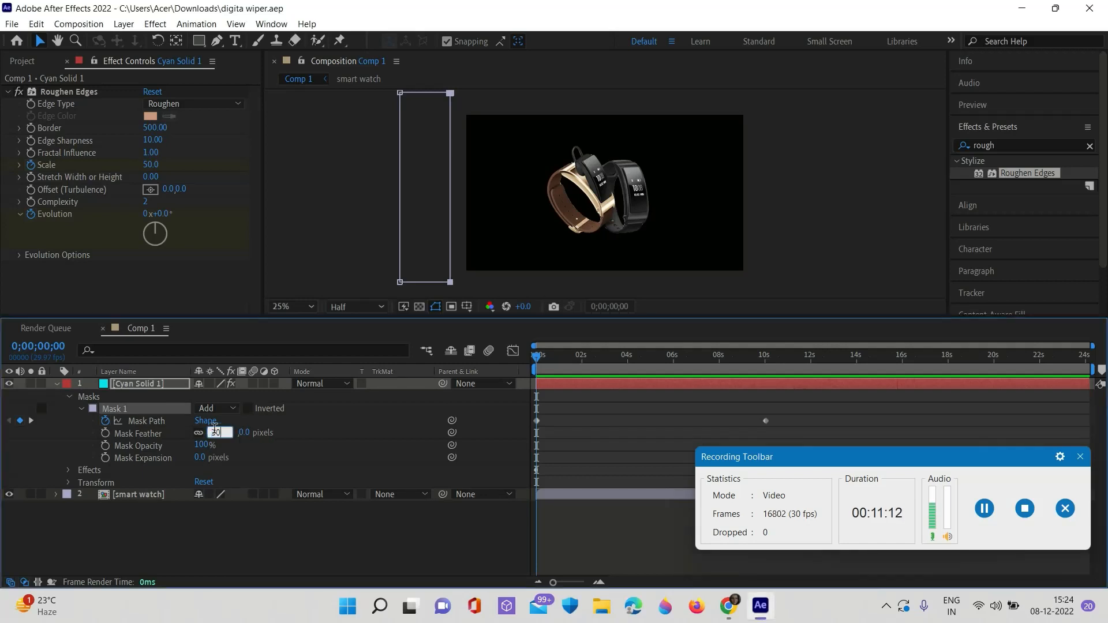
key(Return)
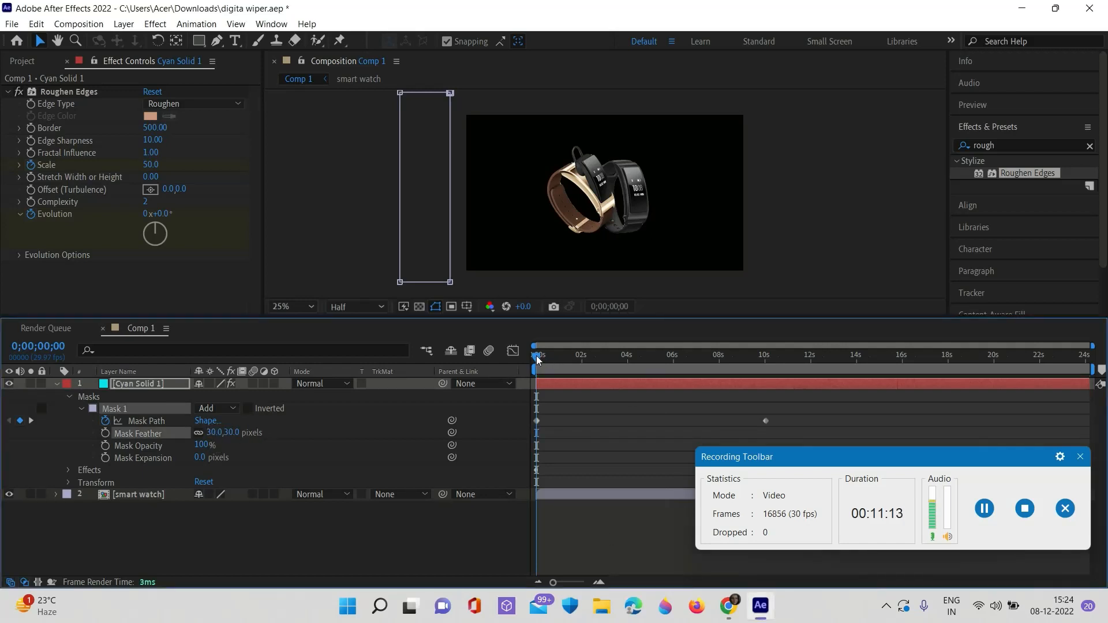
drag(537, 361, 723, 369)
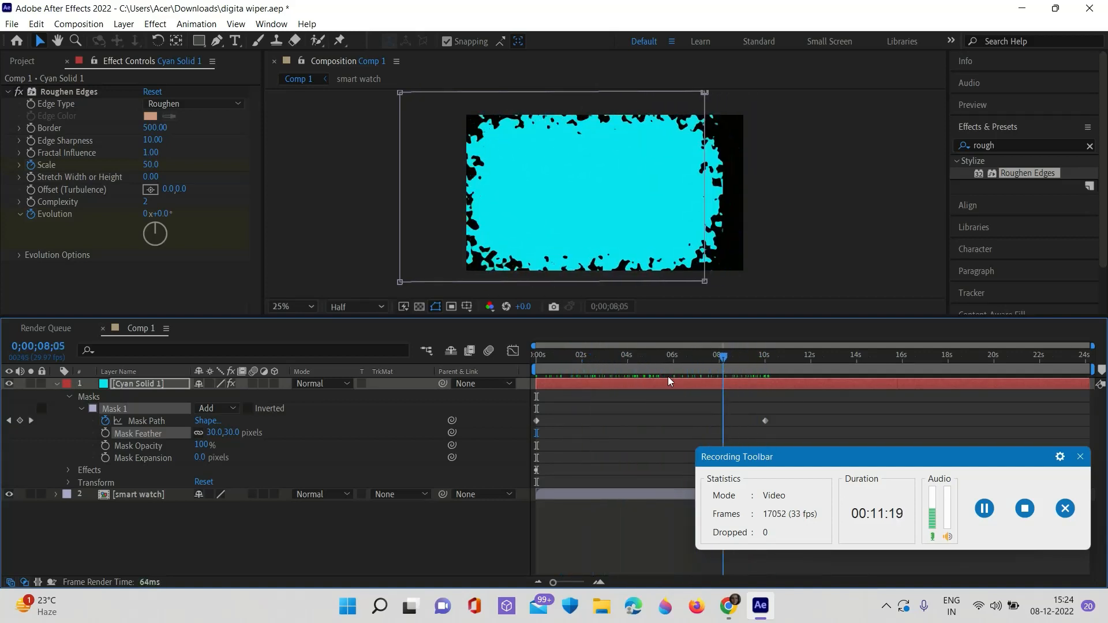
key(Home)
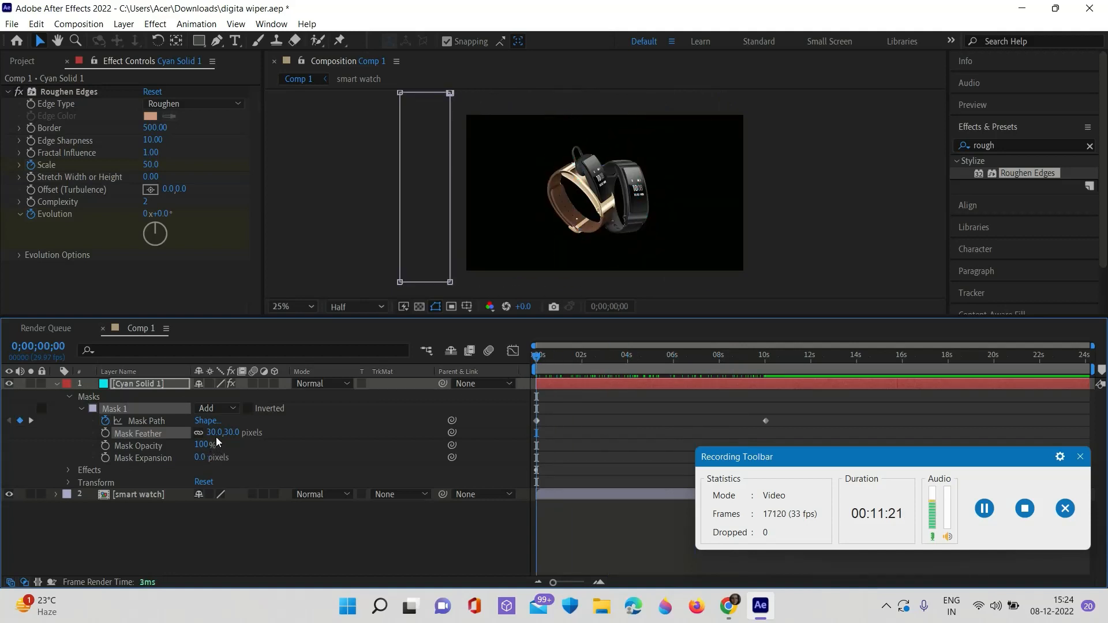
Step: Set the Mask Feather of Mask 1 to 100 pixels and scrub through the animation
click(214, 433)
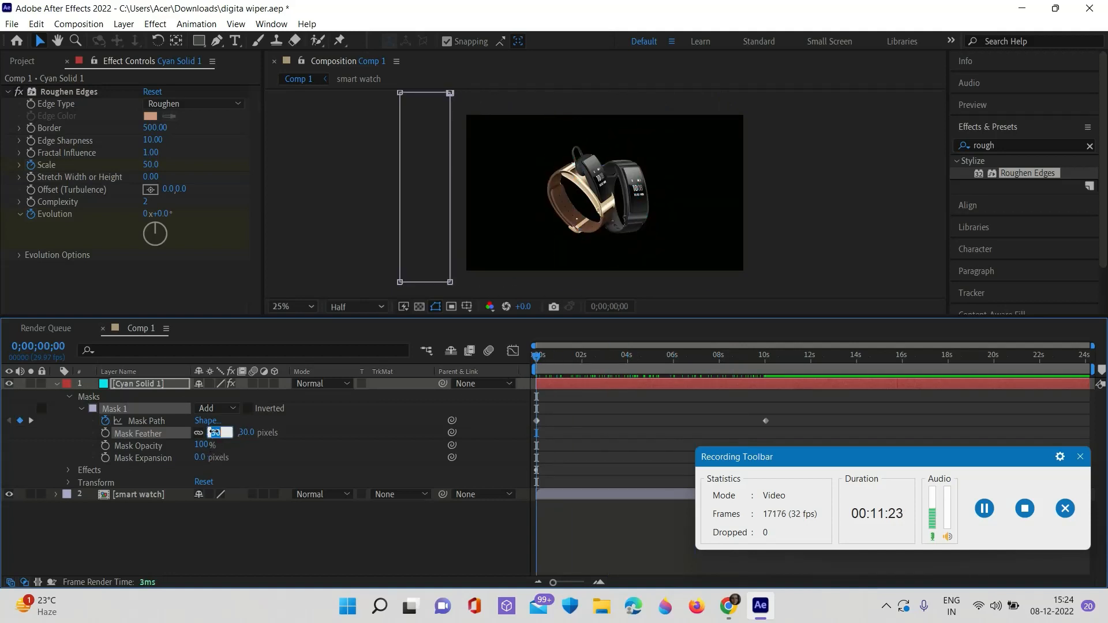
text(100)
key(Return)
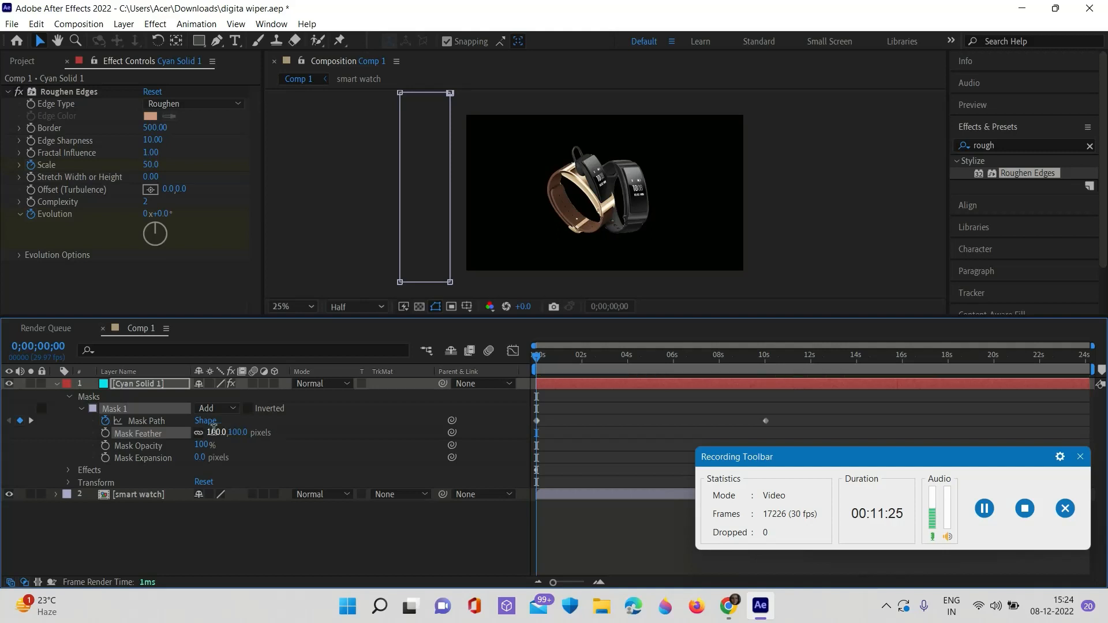
drag(537, 361, 516, 388)
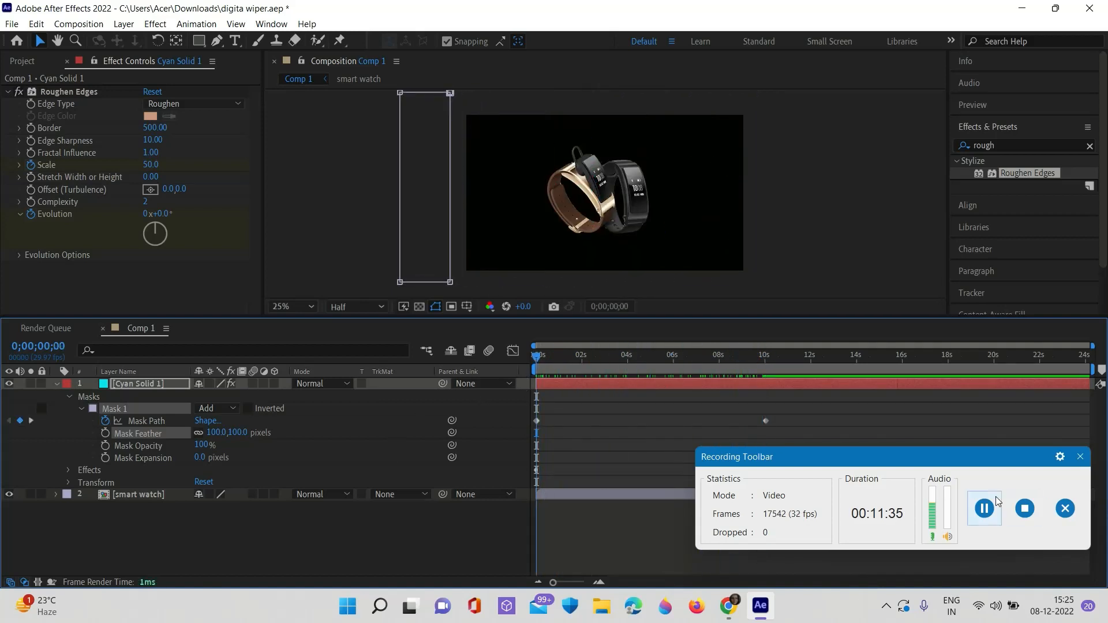
click(985, 508)
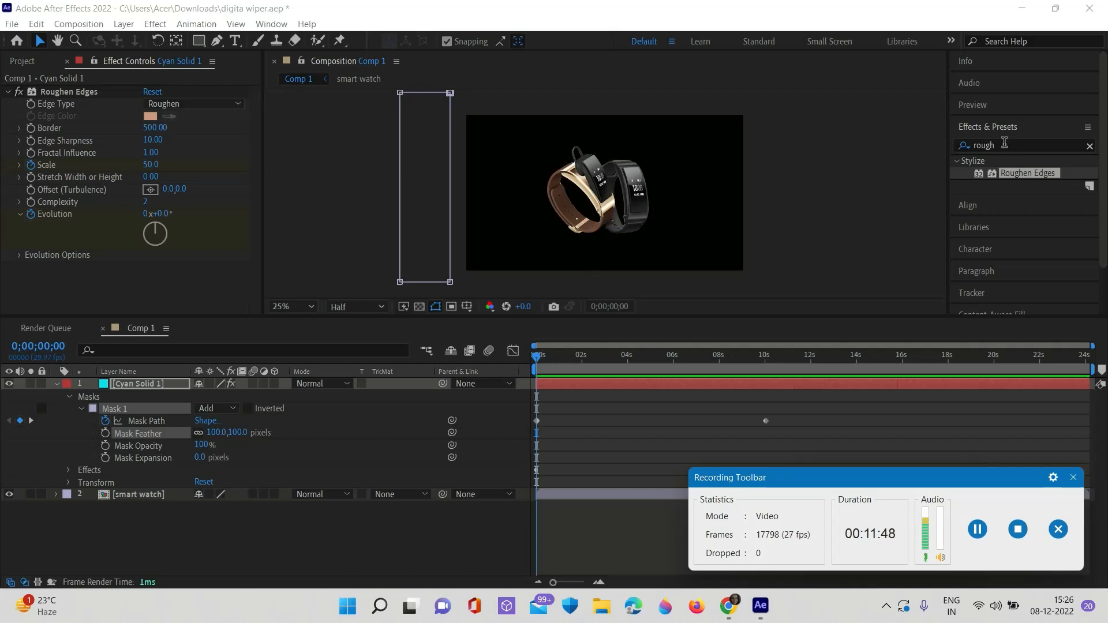
Step: Search the effects for mosaic and apply the Stylize Mosaic effect to Cyan Solid 1
click(1004, 145)
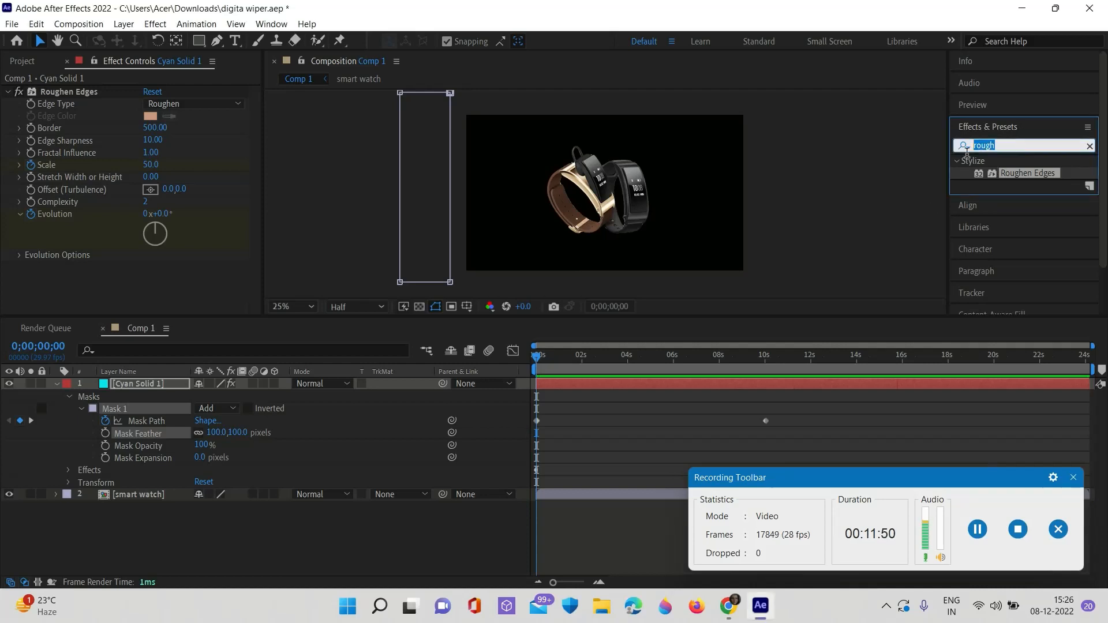
text(mosaic)
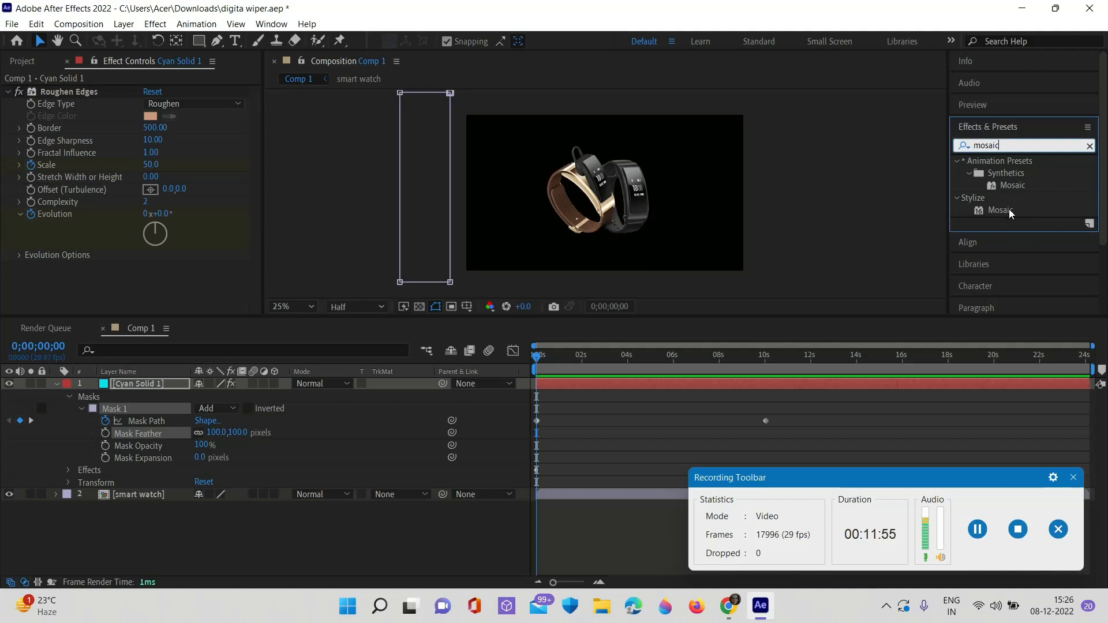
drag(1010, 212, 683, 218)
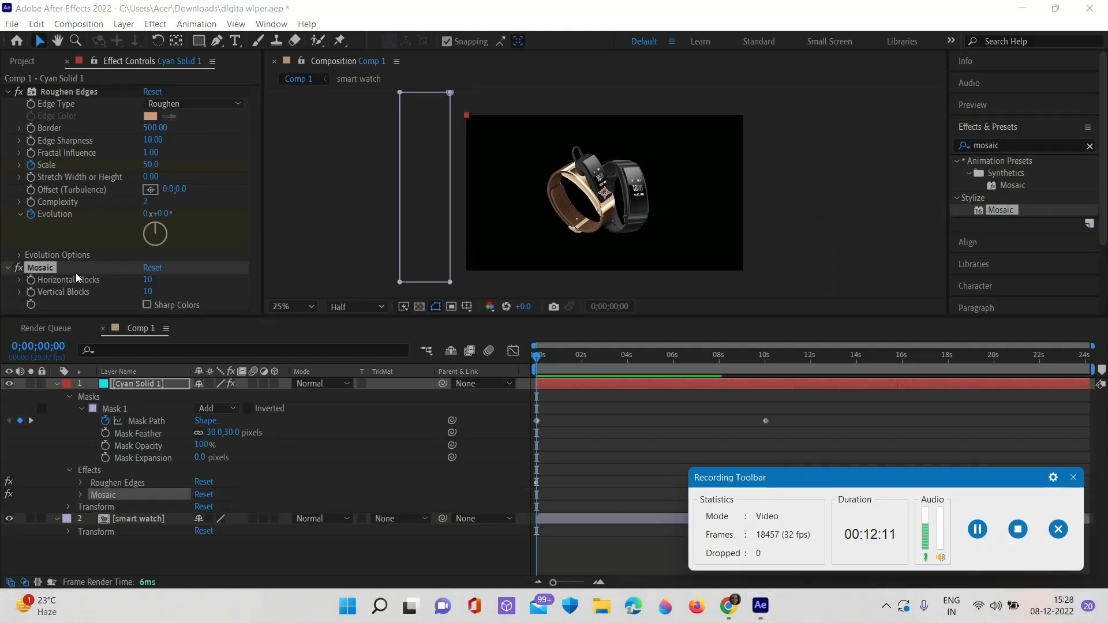
Step: Try 30 horizontal and 30 vertical blocks for the Mosaic effect and scrub the timeline to check the wipe
click(147, 282)
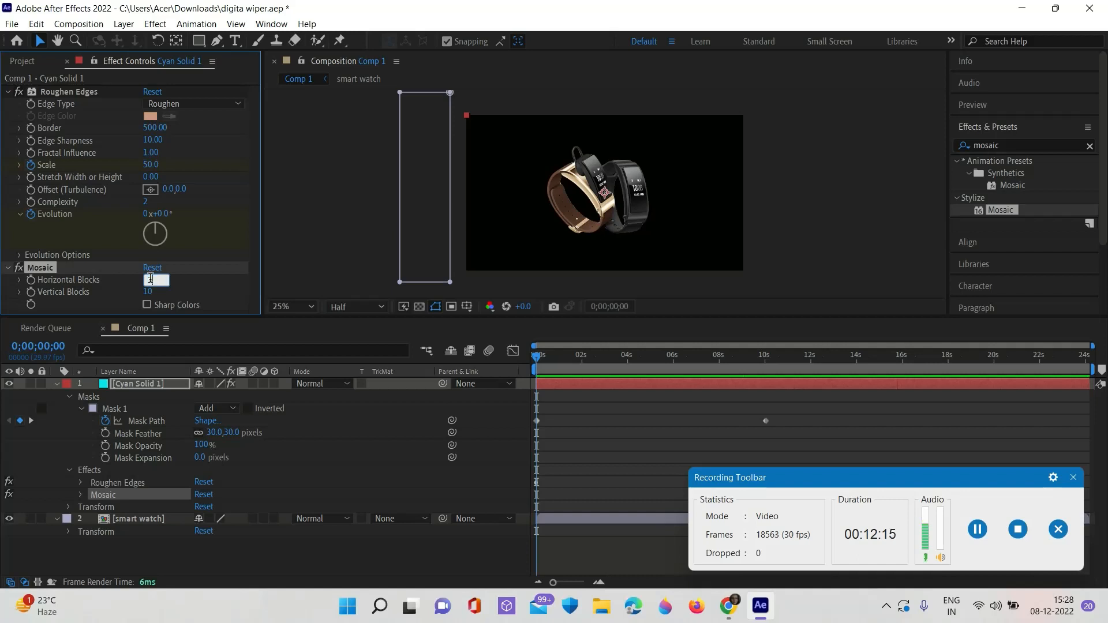
click(157, 299)
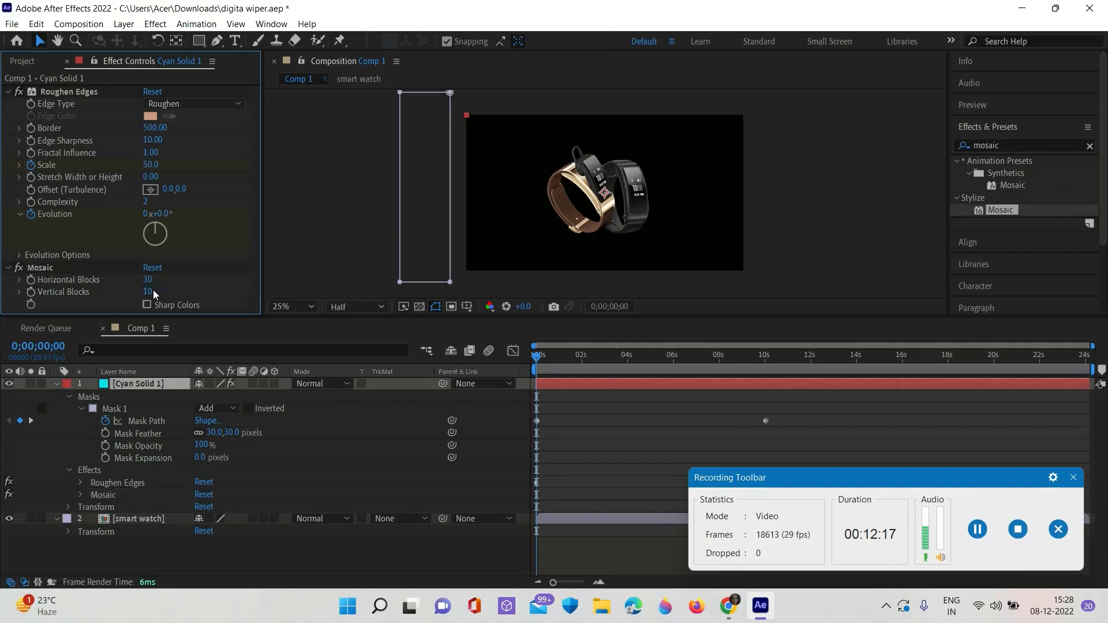
click(150, 293)
key(Return)
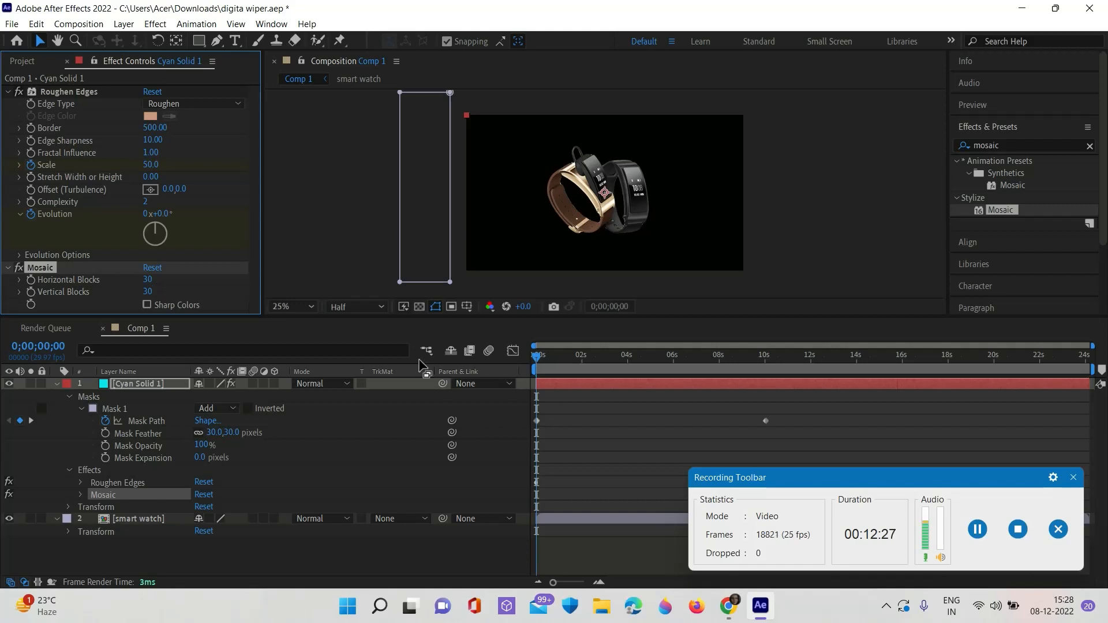
key(space)
drag(536, 361, 797, 358)
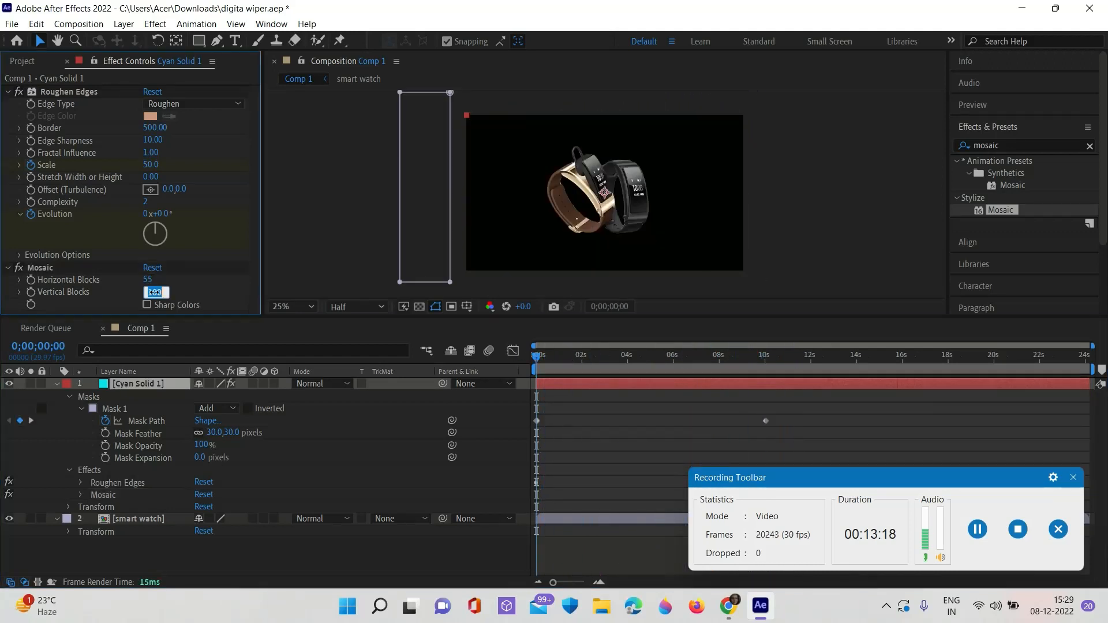
Step: Set the Mosaic effect's horizontal and vertical blocks to 55 and scrub through the wipe
text(55)
key(Return)
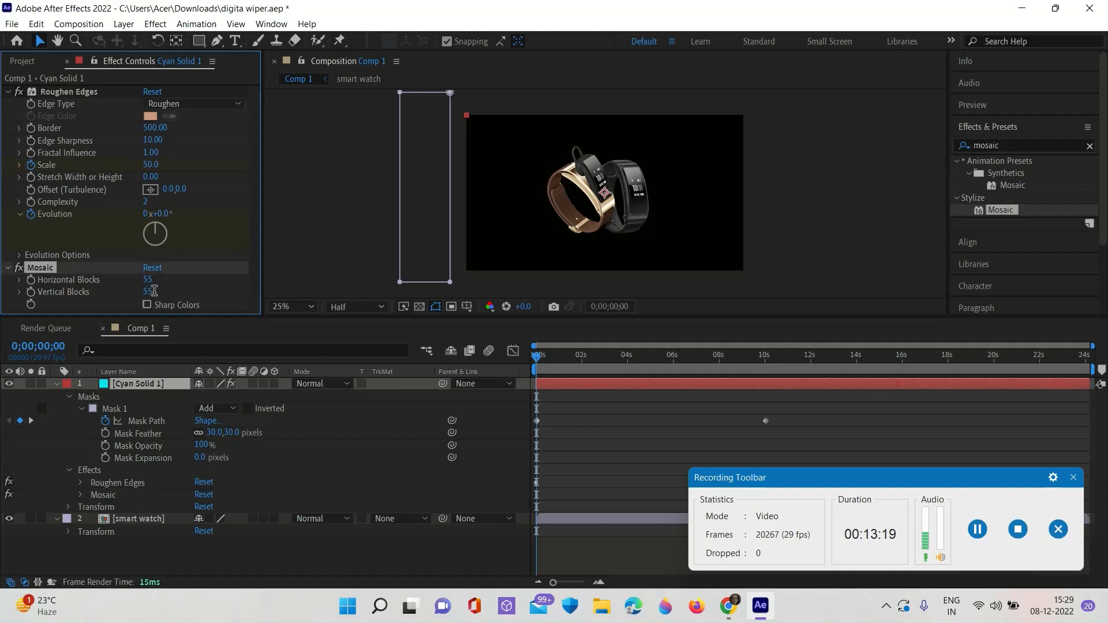
drag(540, 357, 537, 398)
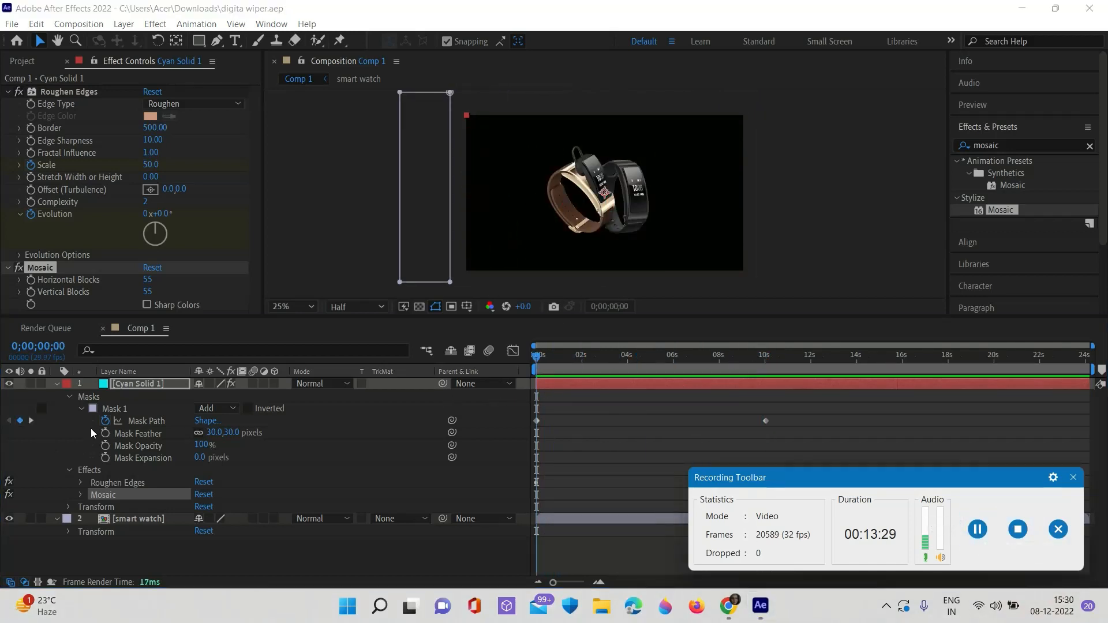
Step: Collapse Cyan Solid 1 and set the smart watch layer's track matte to Alpha Matte "[Cyan Solid 1]"
click(55, 384)
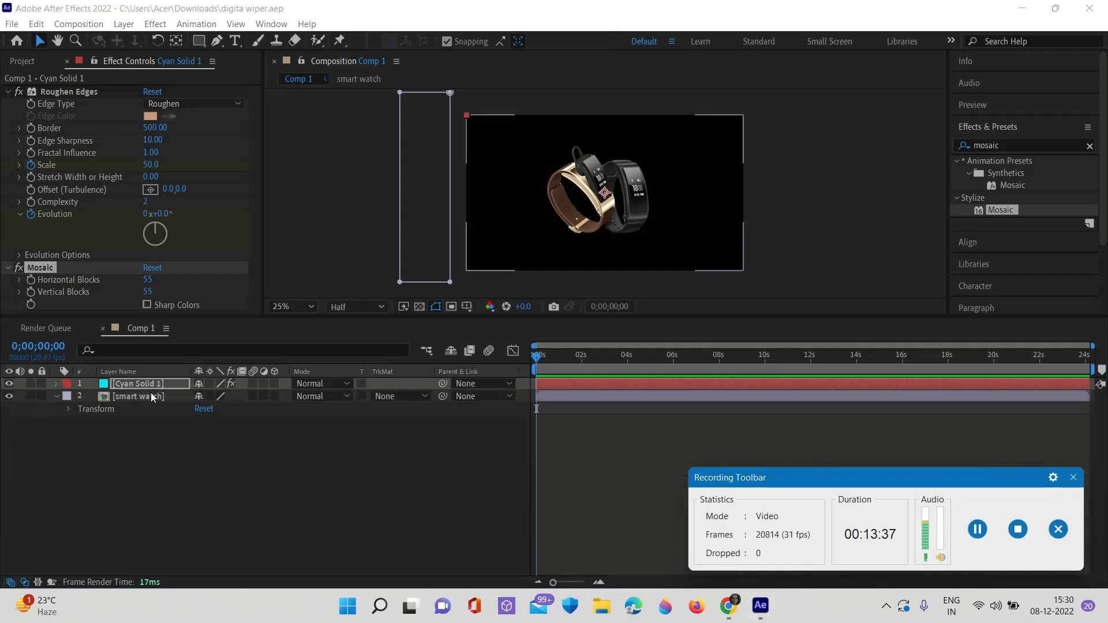
click(421, 396)
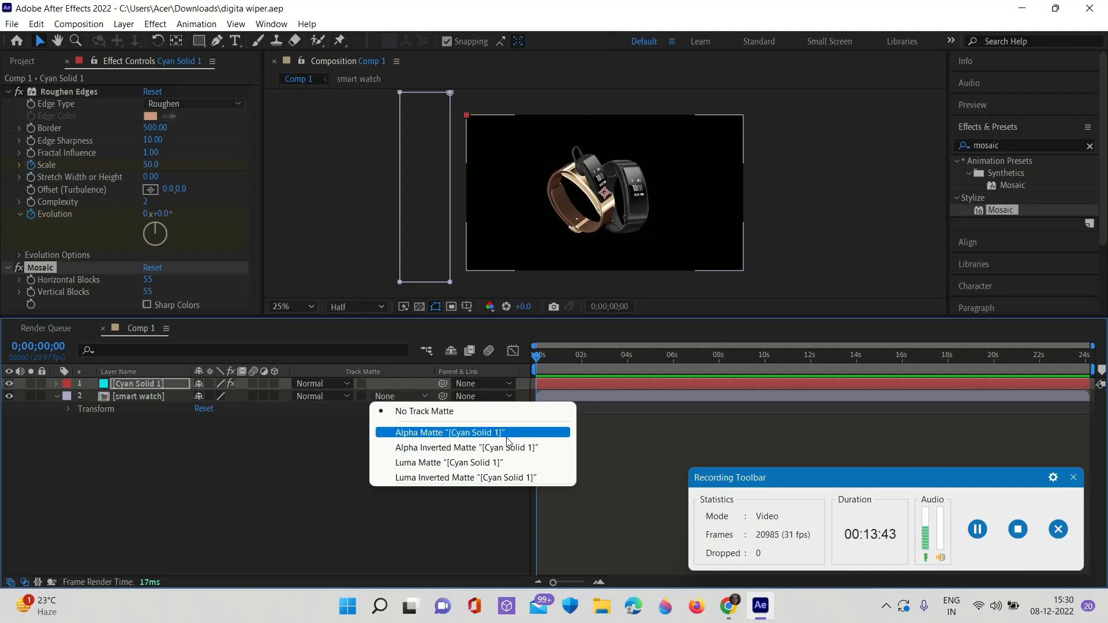
click(482, 434)
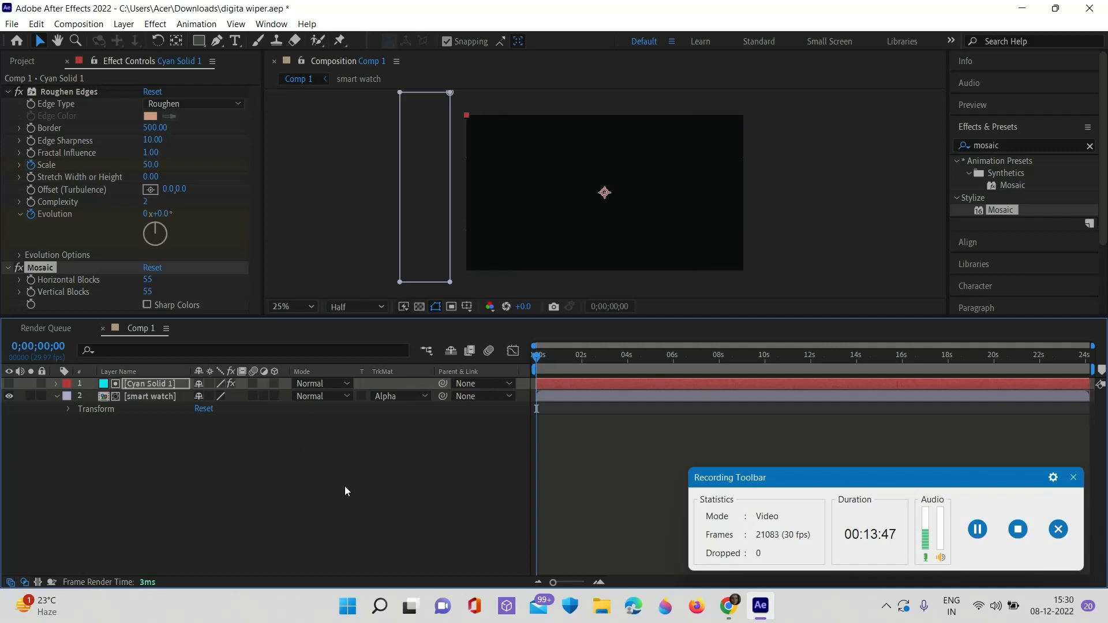
click(977, 530)
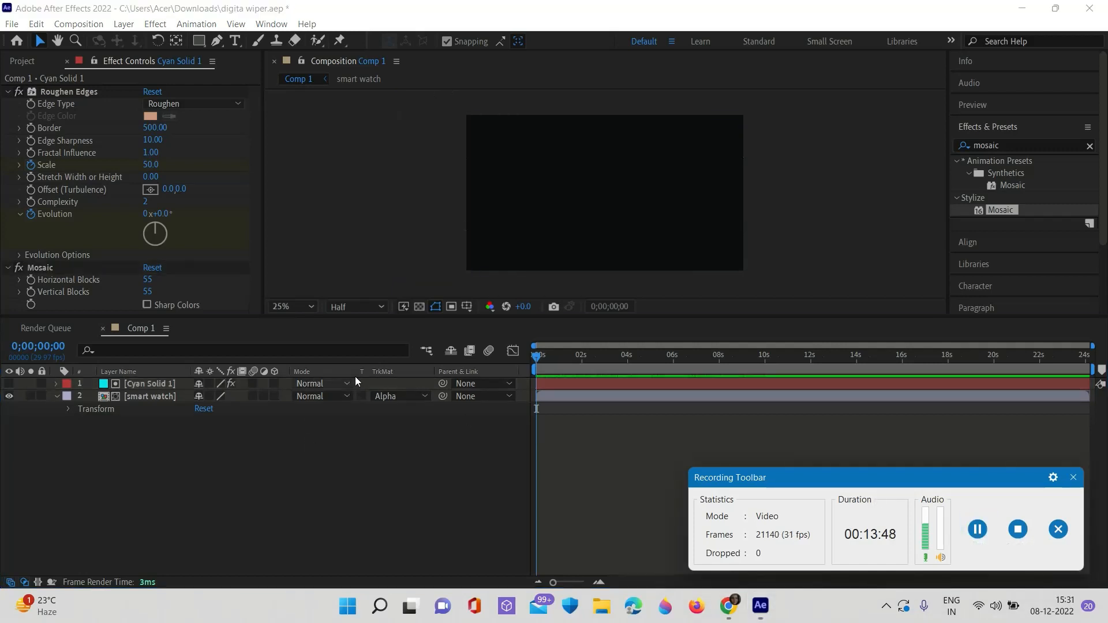
click(418, 400)
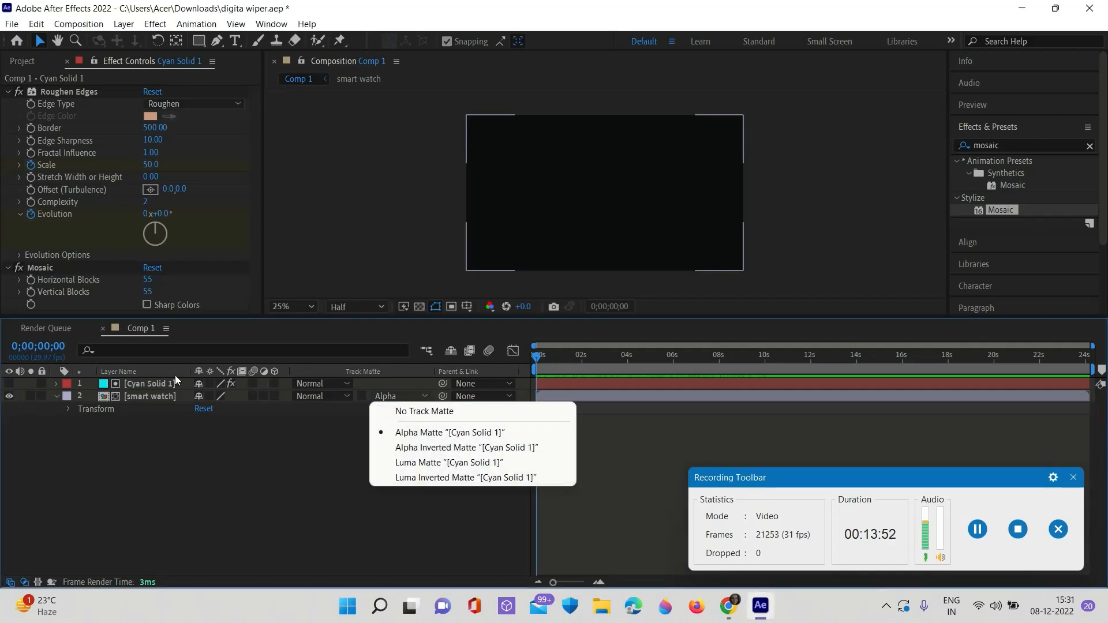
click(222, 466)
Step: Enlarge the composition view to 50%, scrub the timeline to check the matted wipe, and turn off the transparency grid
drag(541, 359, 487, 378)
scroll(677, 209, up, 2)
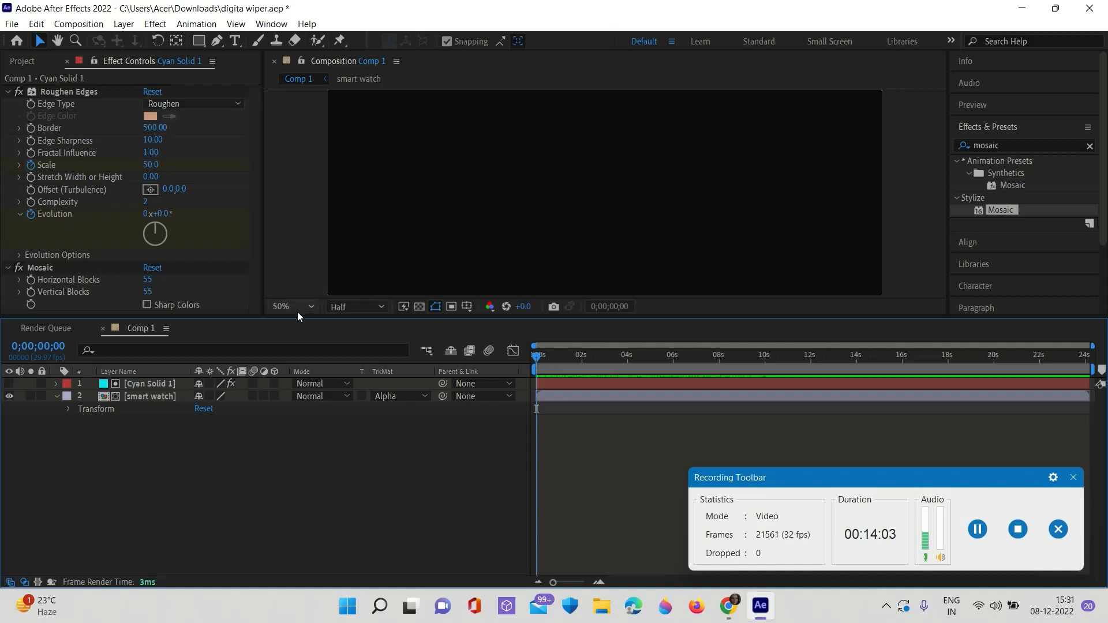
drag(297, 316, 298, 371)
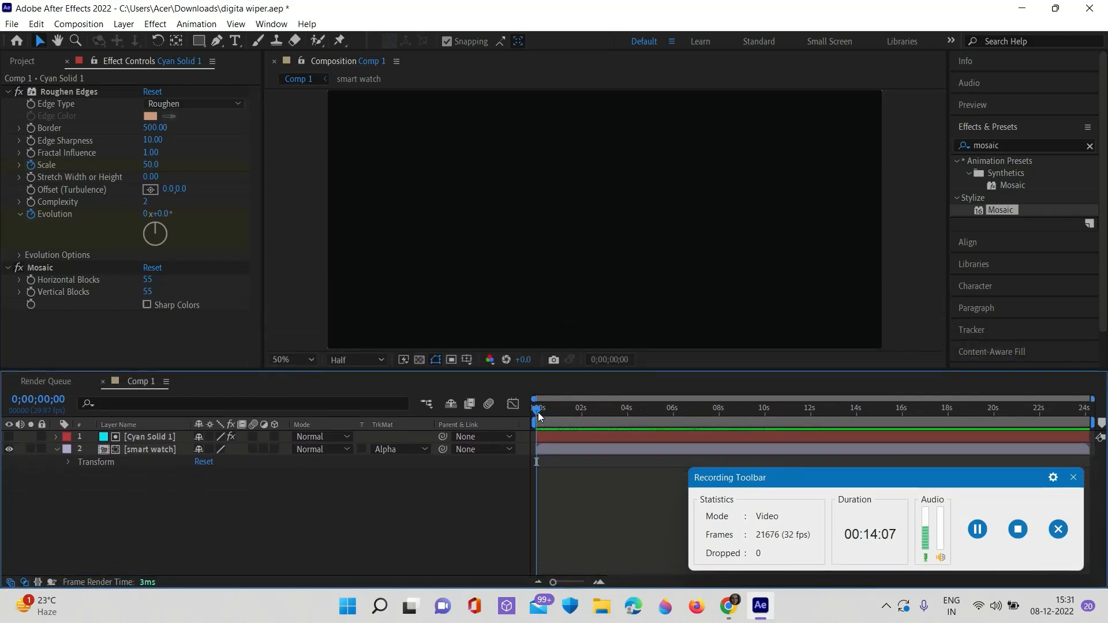
drag(539, 416, 648, 418)
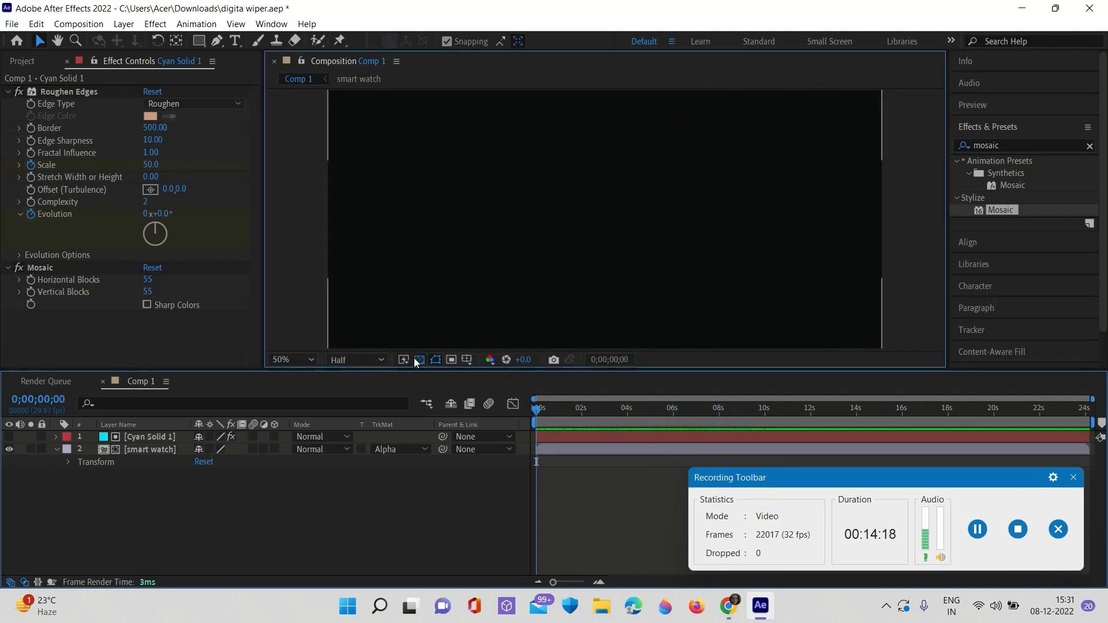
click(415, 359)
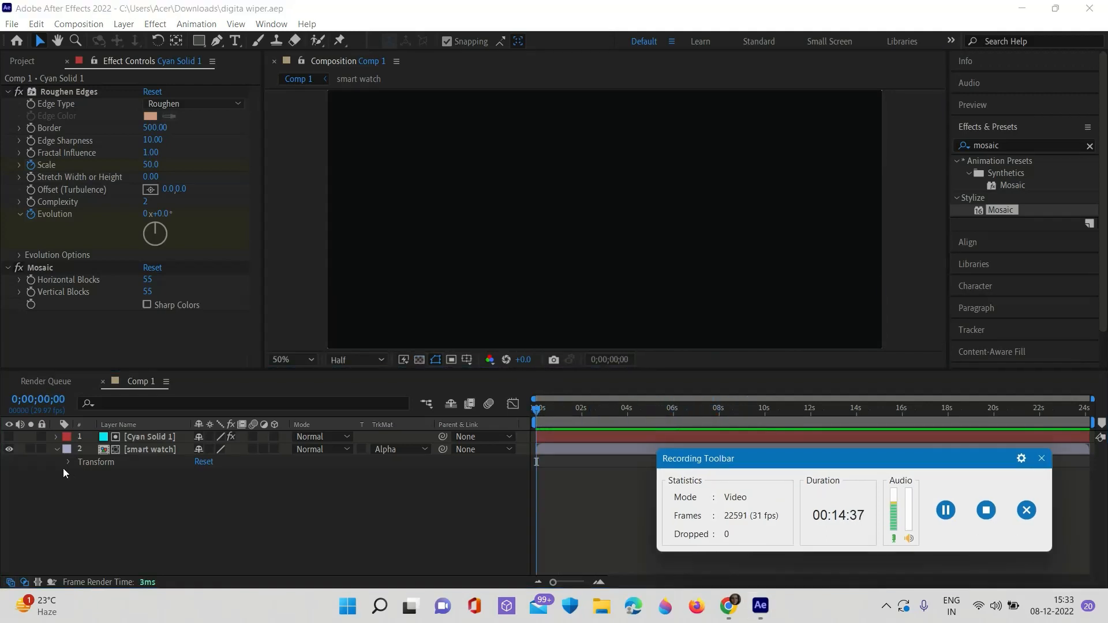
Step: Collapse the smart watch layer and give both Cyan Solid 1 and smart watch the Lavender label color
click(56, 450)
click(190, 452)
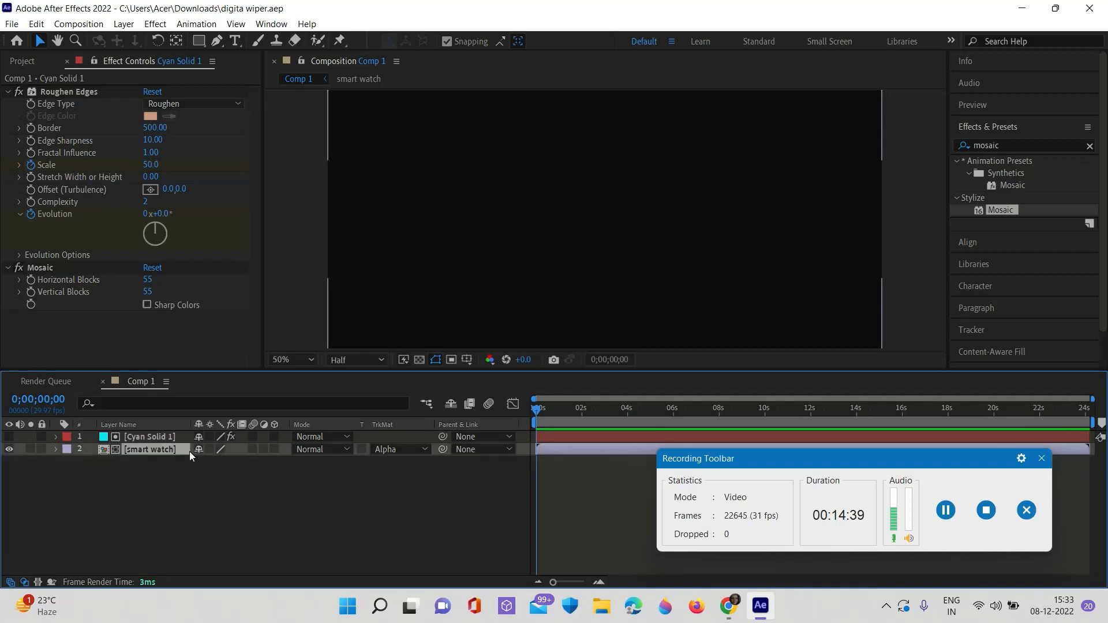
shift+click(178, 437)
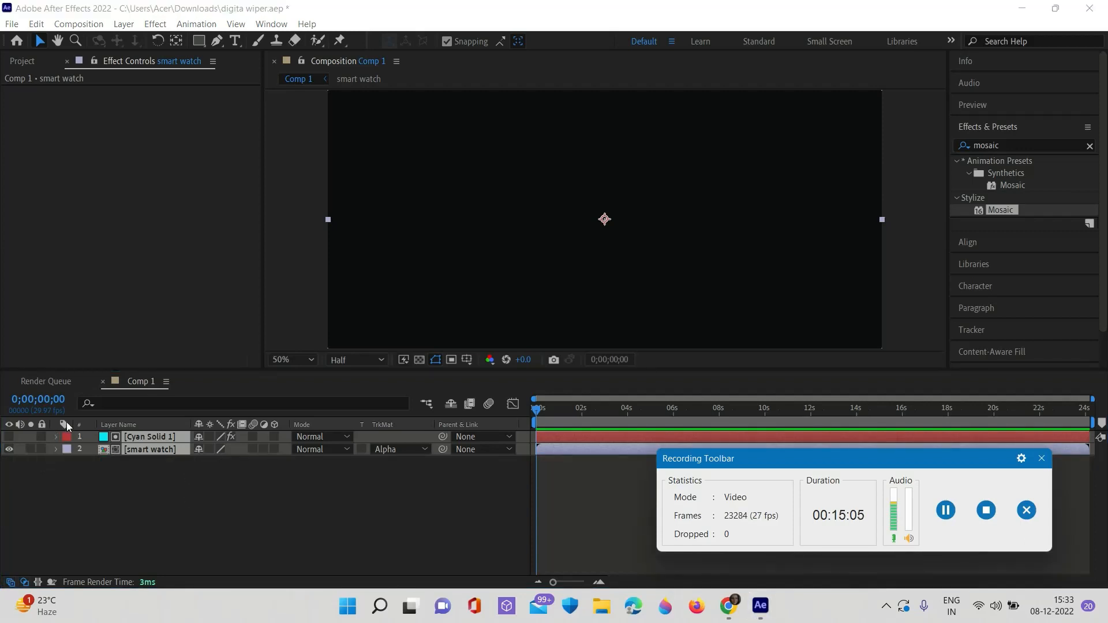
click(67, 437)
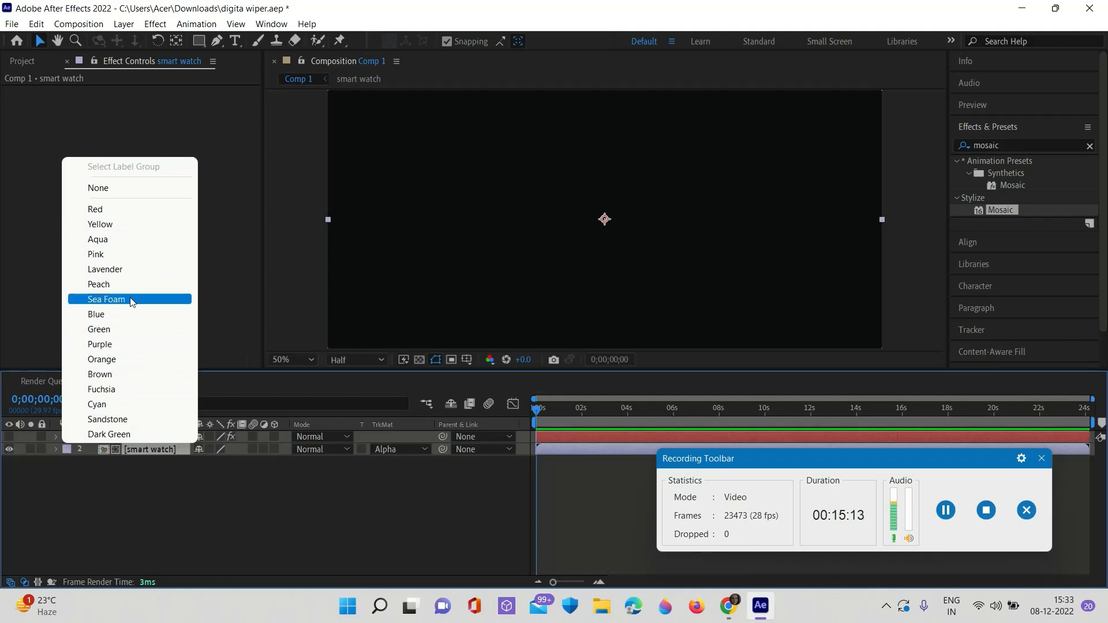
click(145, 268)
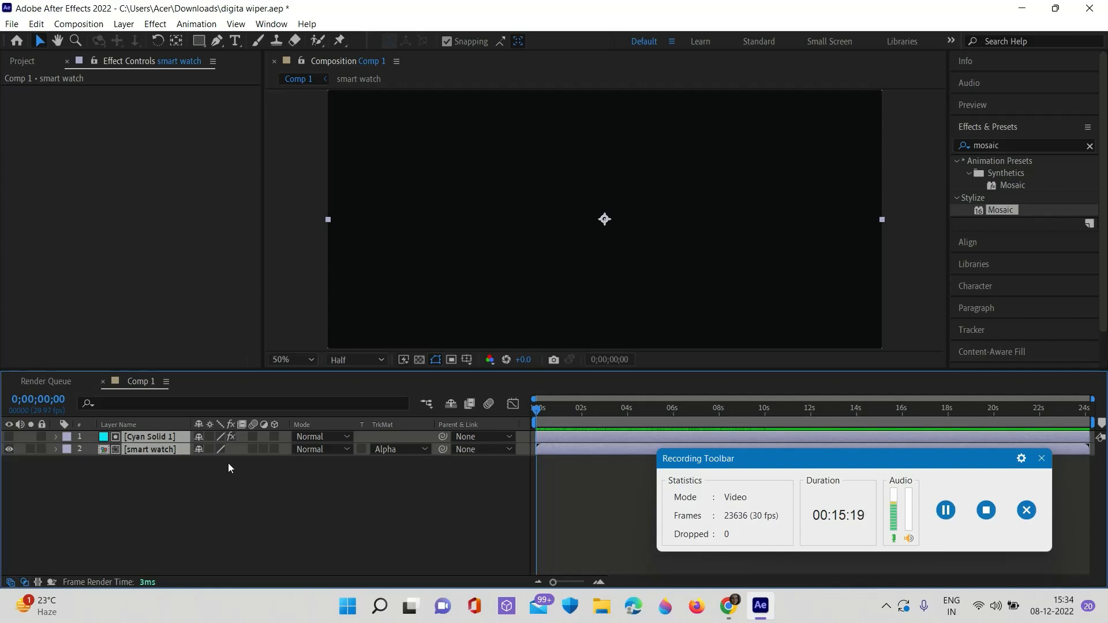
click(286, 453)
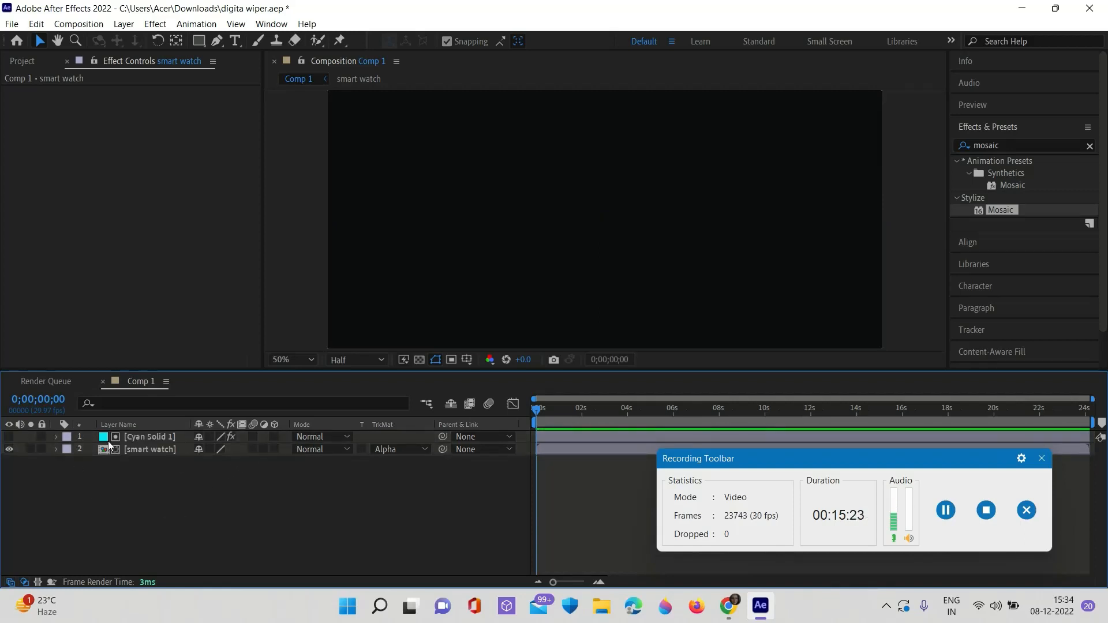
Step: Duplicate the Cyan Solid 1 and smart watch layers together
click(139, 452)
shift+click(144, 439)
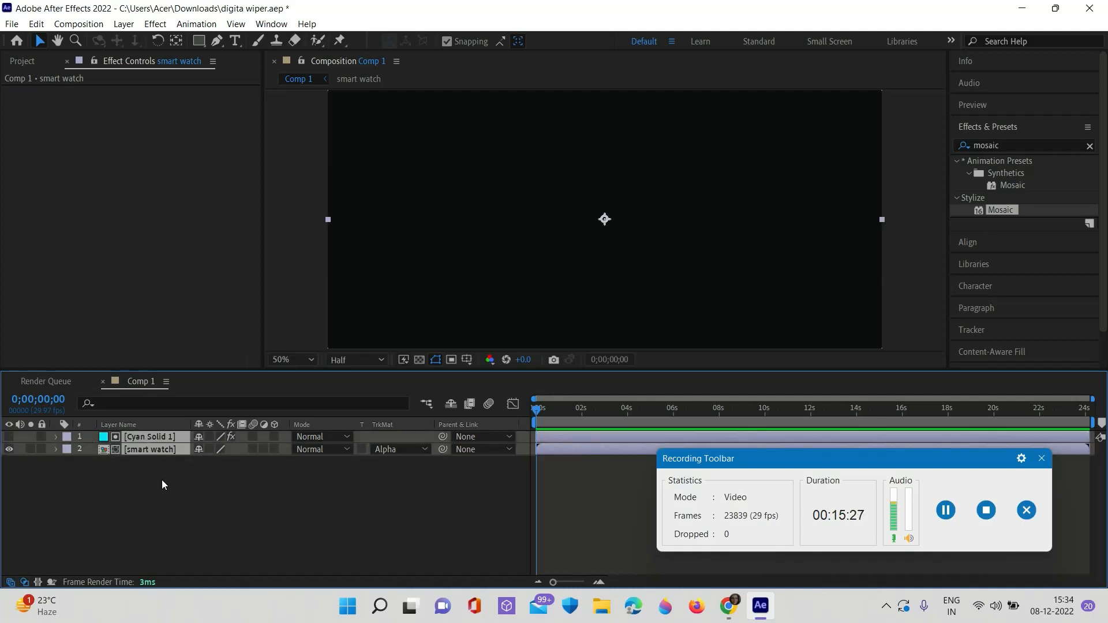
key(ctrl+d)
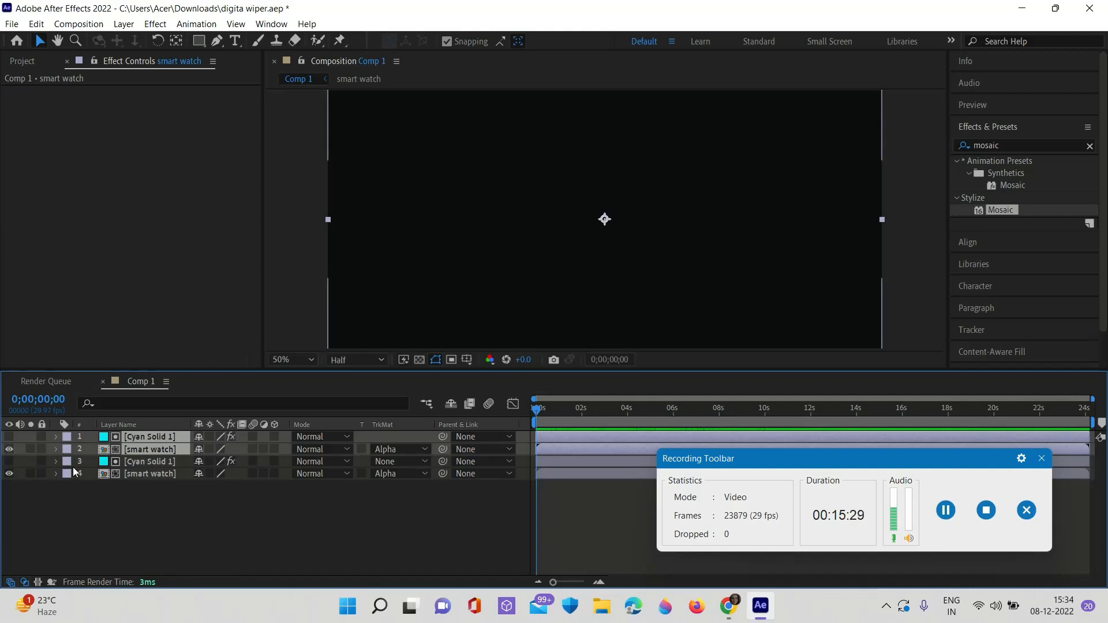
click(951, 516)
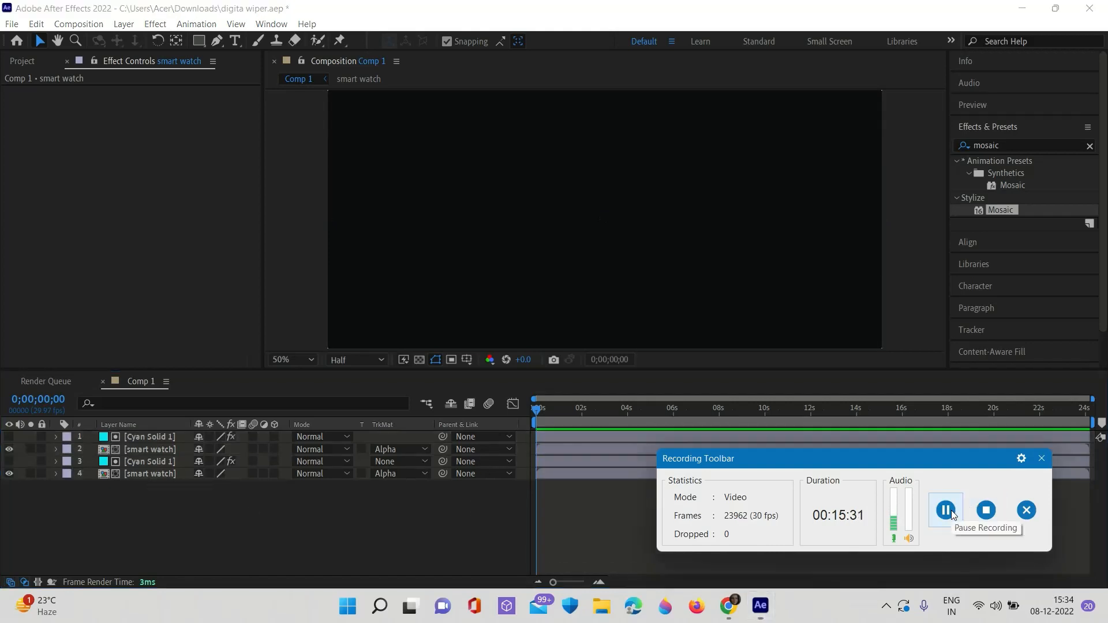
Step: Give the upper Cyan Solid 1 and smart watch duplicates the Yellow label color and save the project
click(67, 437)
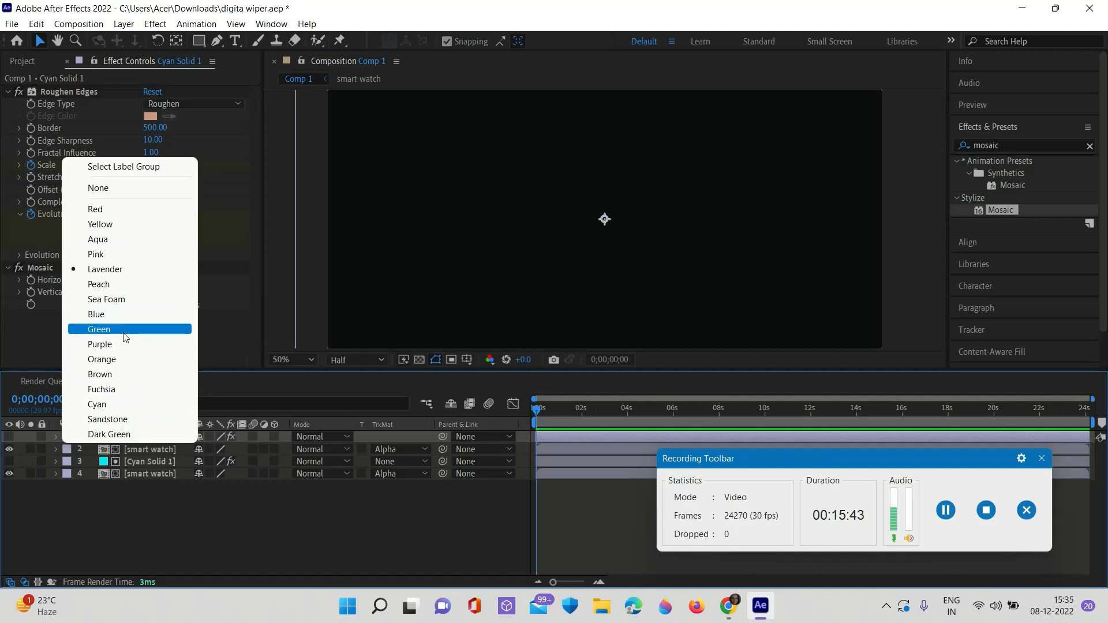
click(102, 389)
click(67, 449)
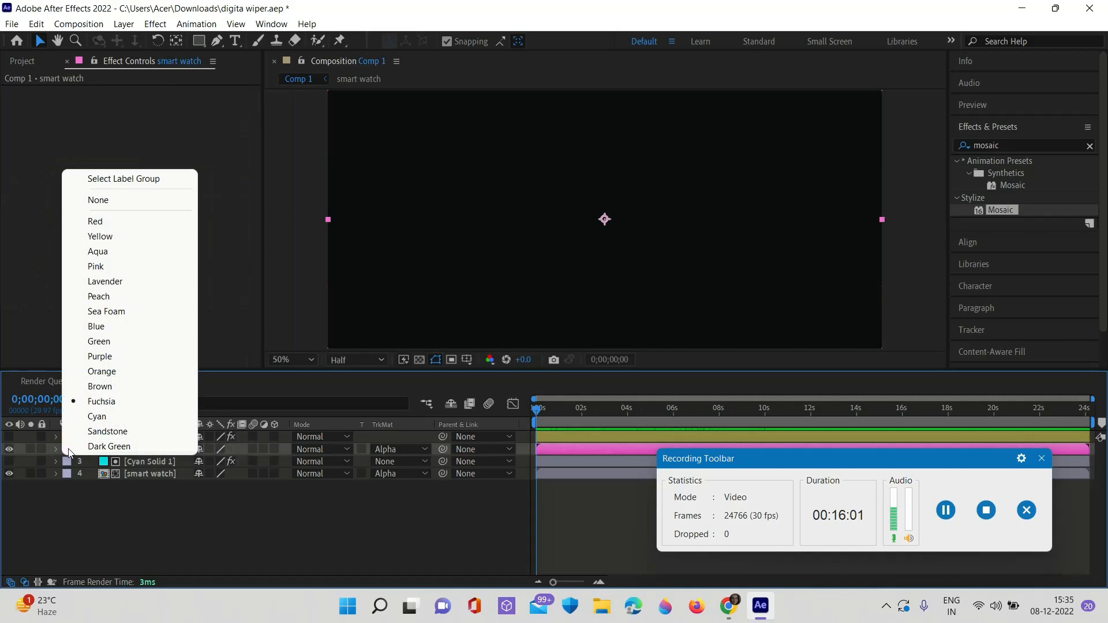
click(105, 237)
click(15, 26)
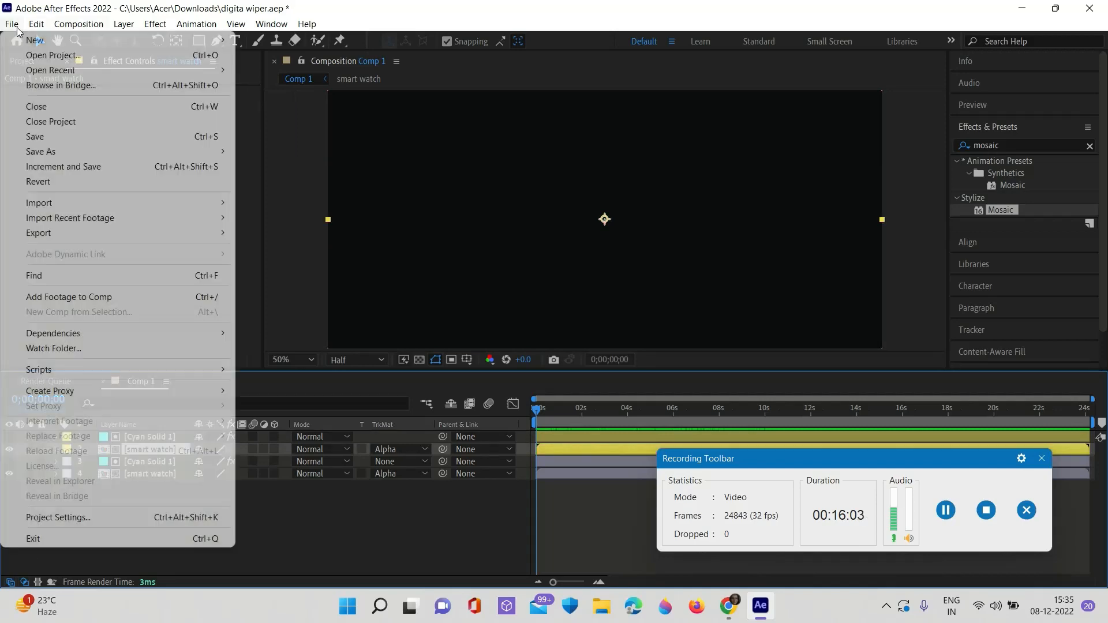
click(35, 138)
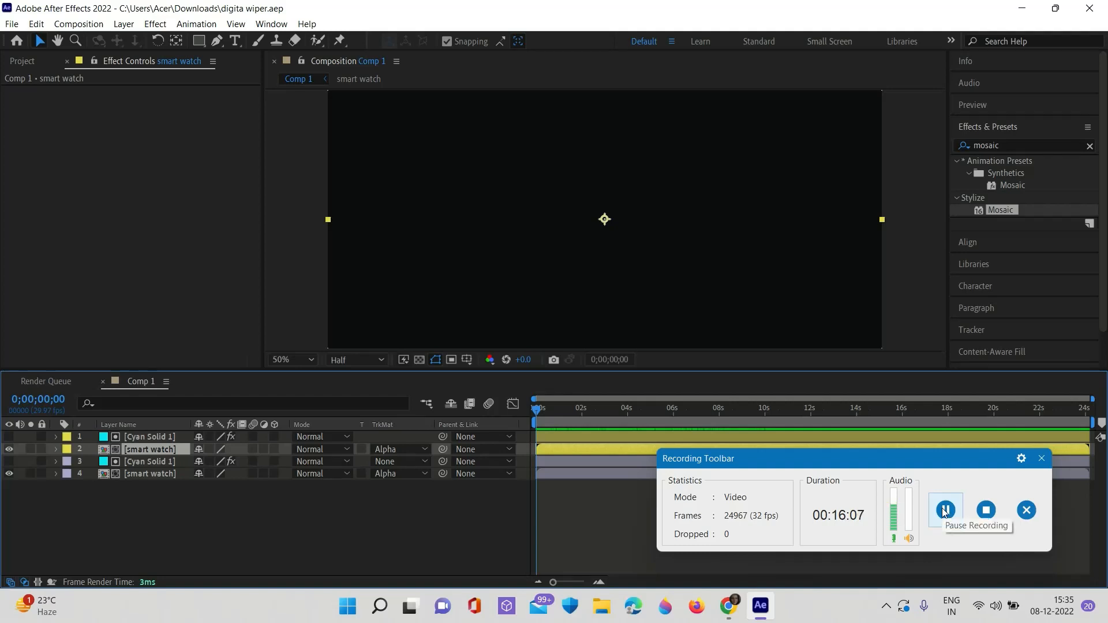
Step: Rename the top yellow solid layer to "Cyan Solid 1 copy"
double_click(151, 438)
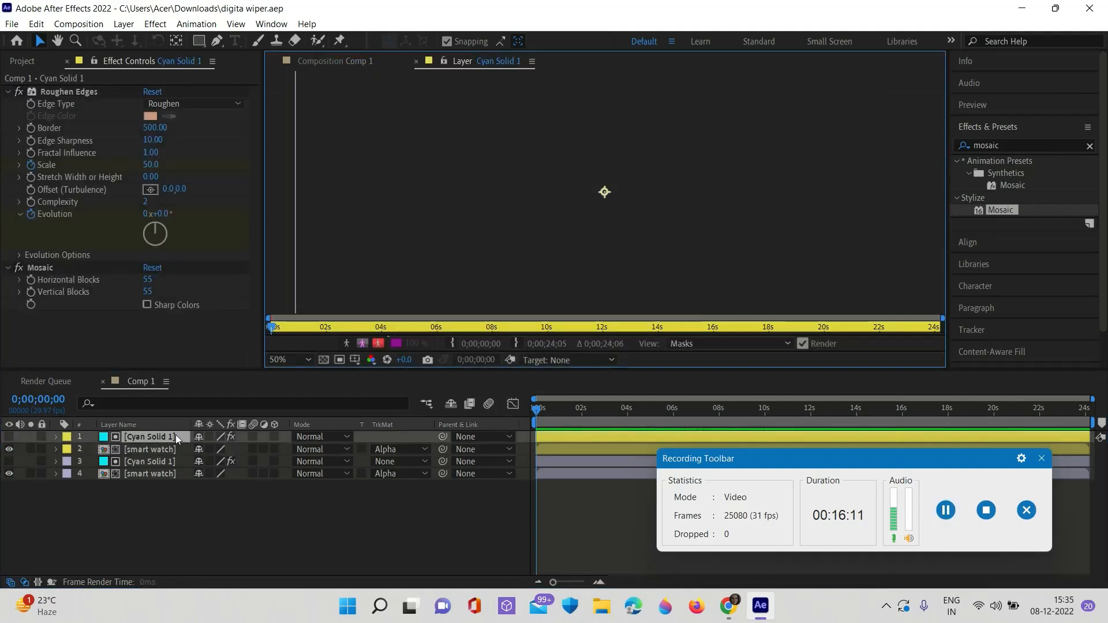
right_click(175, 436)
click(230, 411)
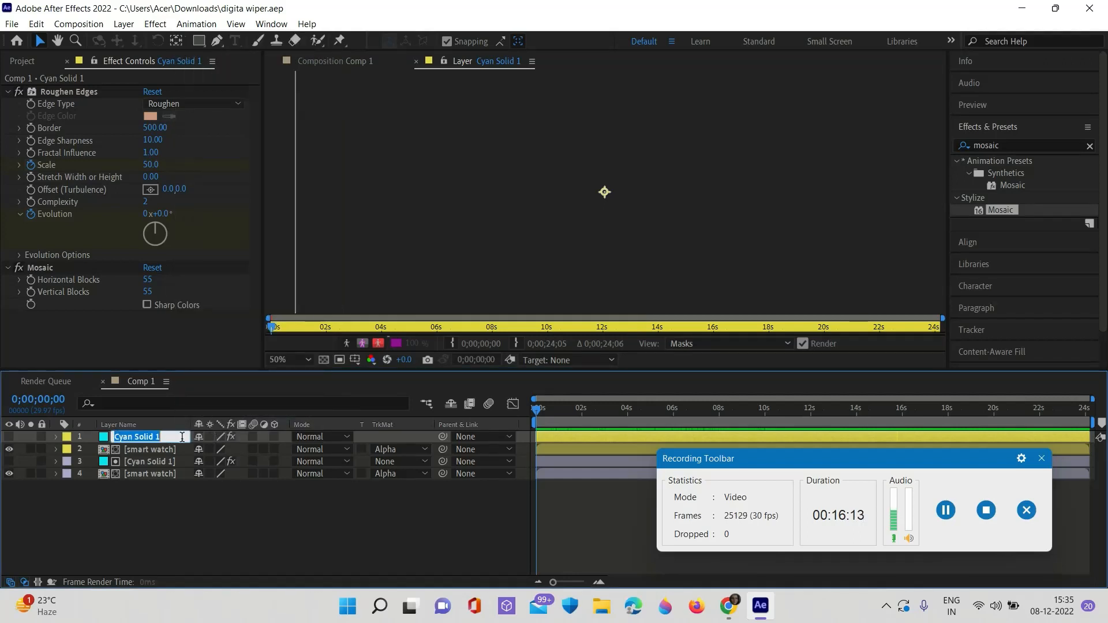
click(162, 438)
key(BackSpace)
text(1 copy)
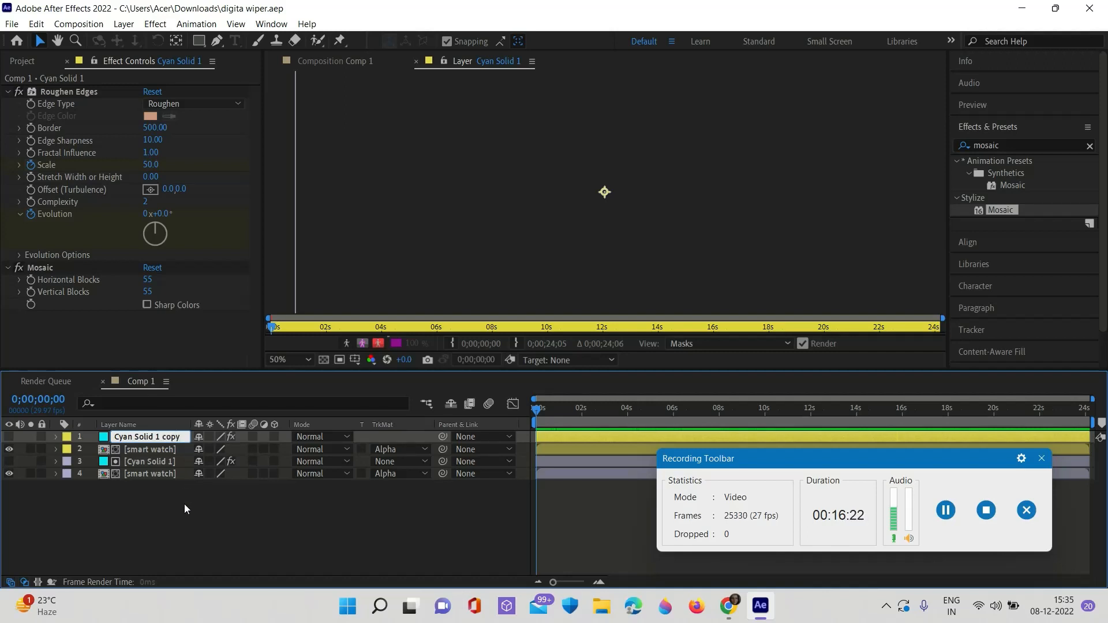
Step: Rename the upper smart watch layer to "smart watch copy" and save the project
click(164, 447)
right_click(168, 452)
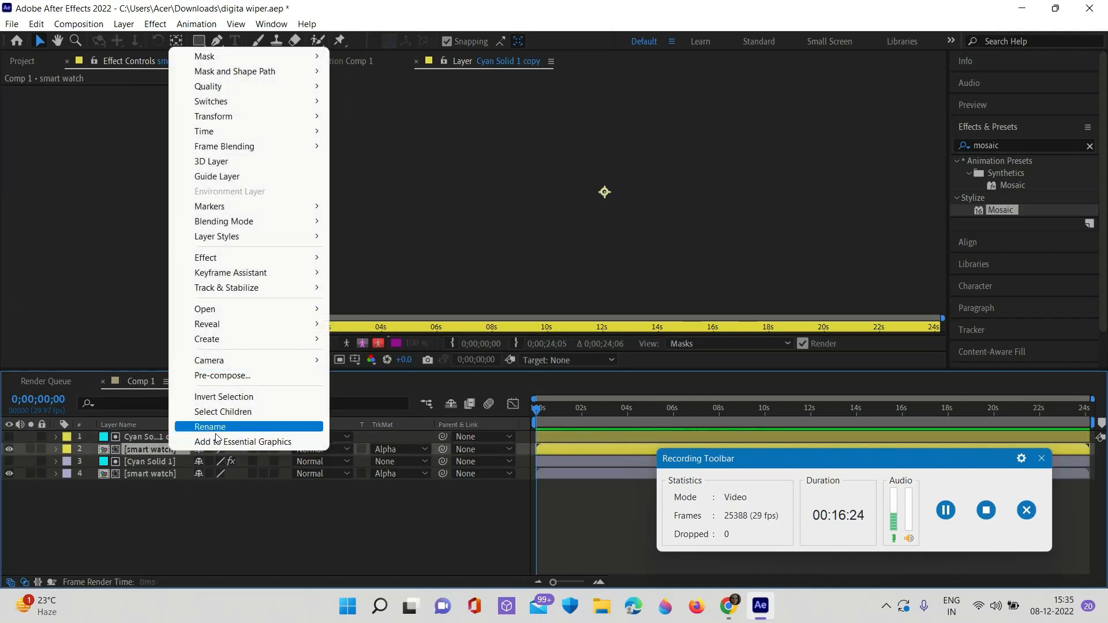
click(210, 427)
click(169, 451)
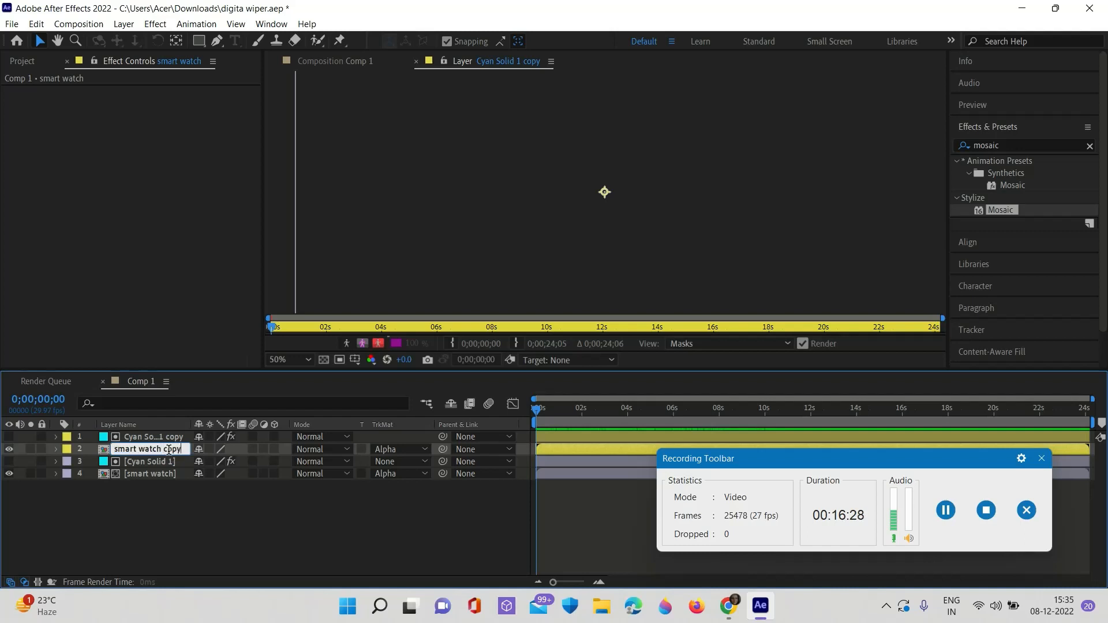
key(Return)
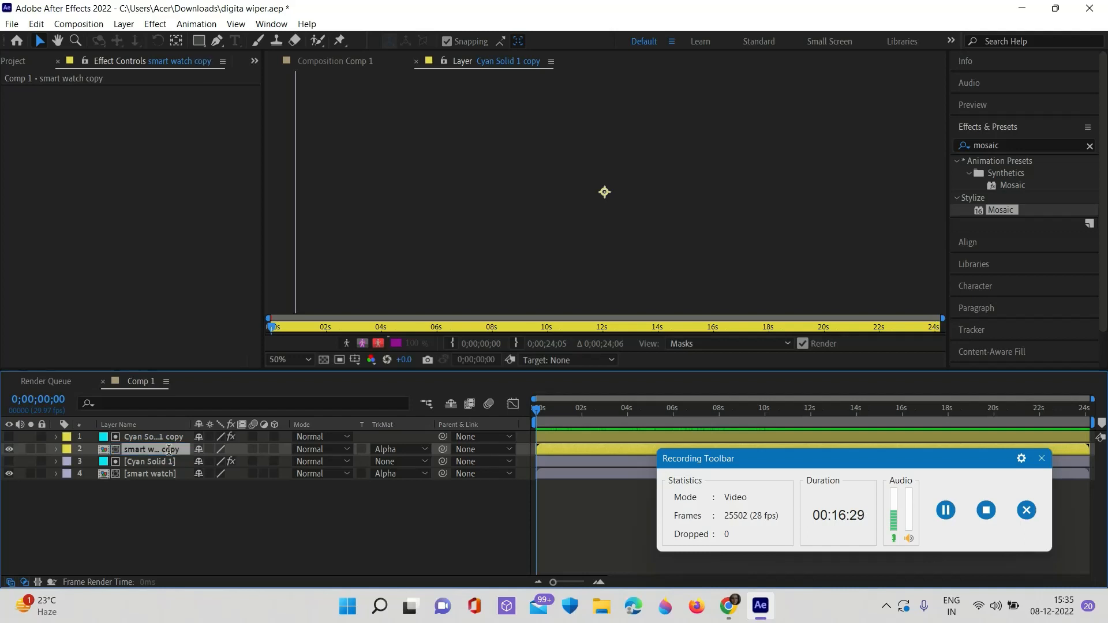
click(11, 23)
click(35, 138)
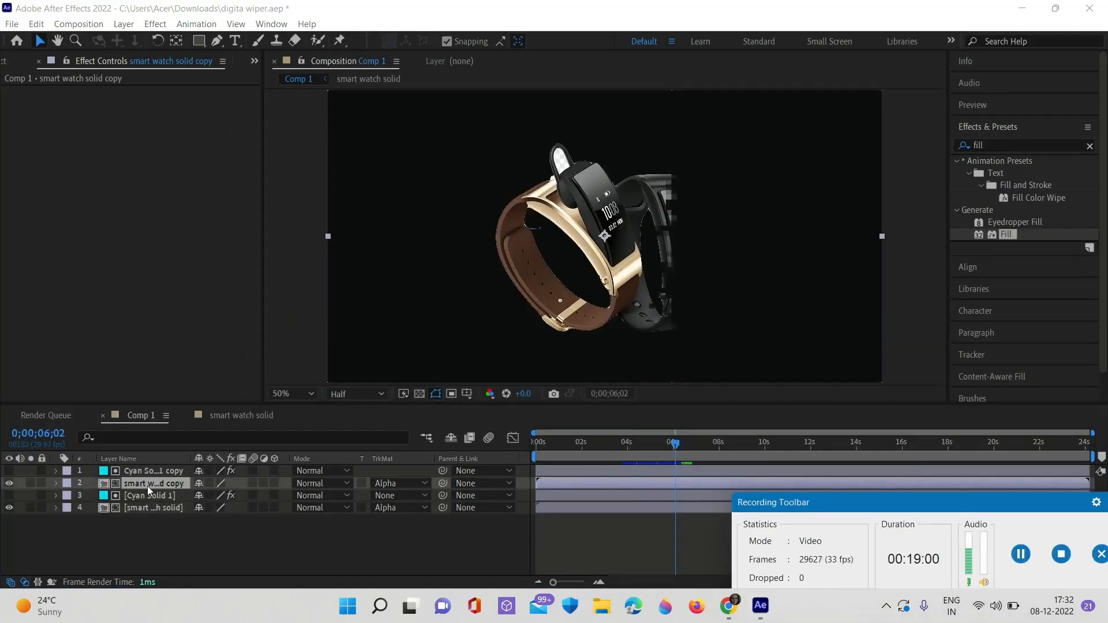
Step: Apply the Fill effect to the smart watch solid copy layer and set its color to cyan 00F1FF
click(148, 486)
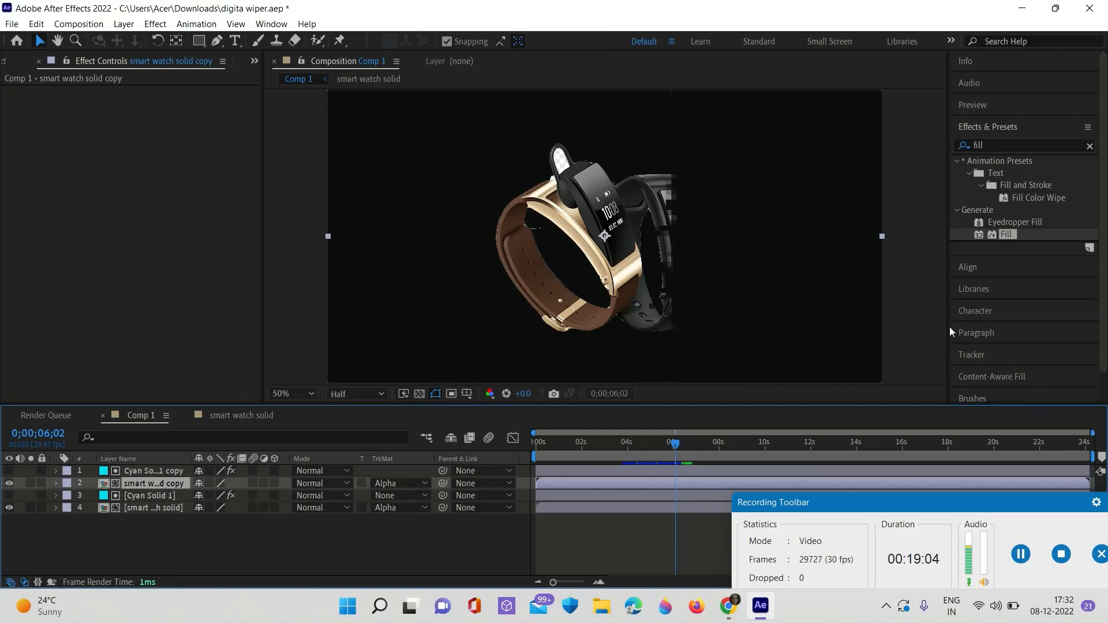
drag(1014, 234, 202, 487)
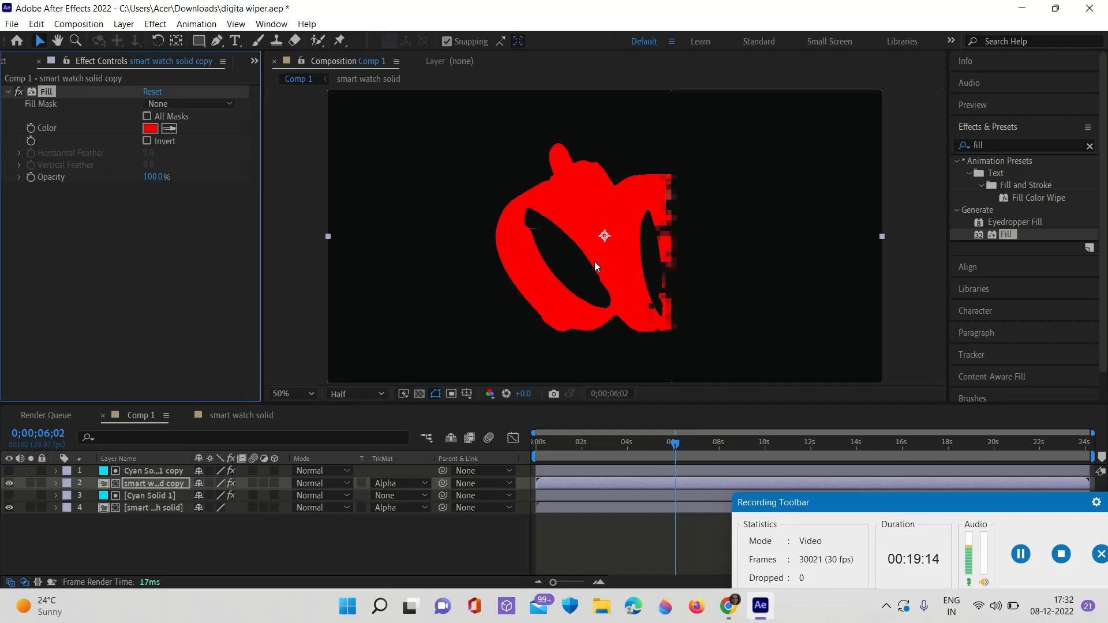
click(150, 133)
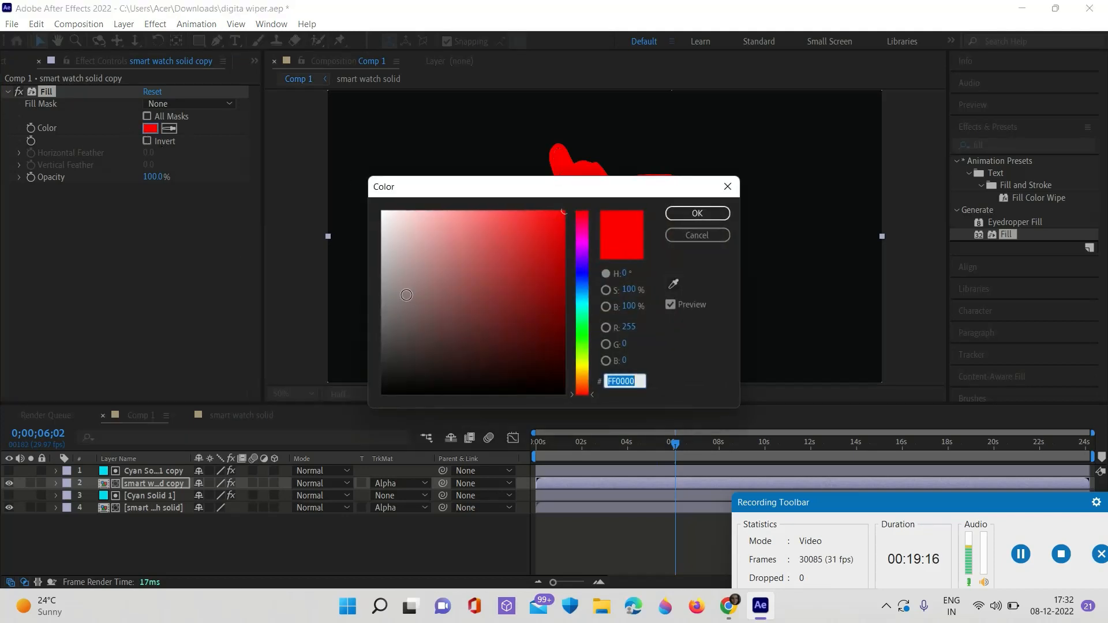
click(582, 303)
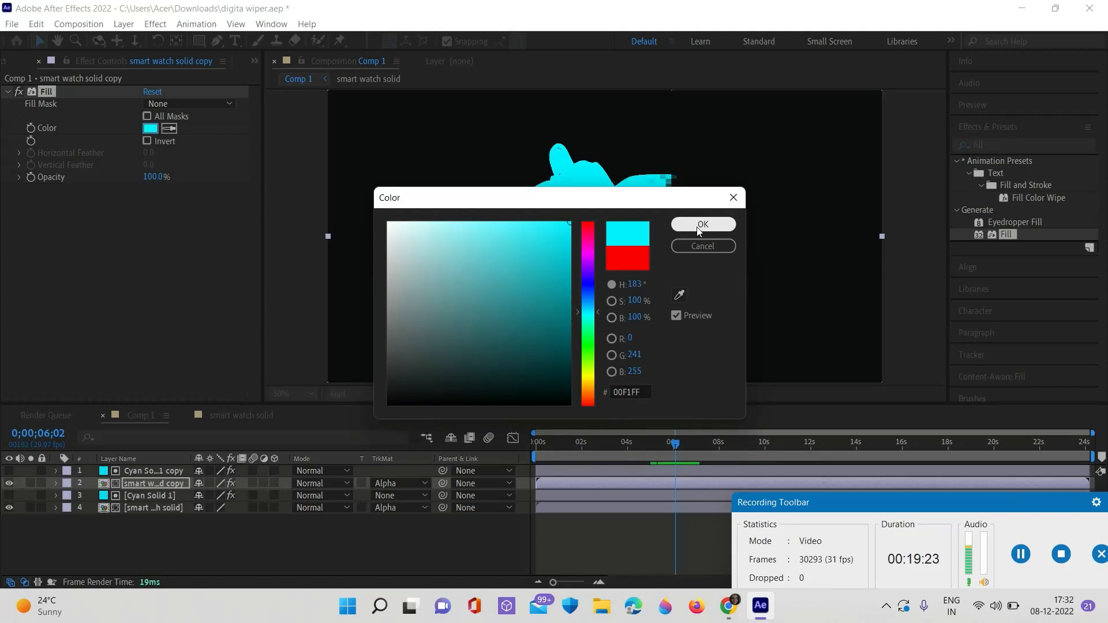
click(698, 215)
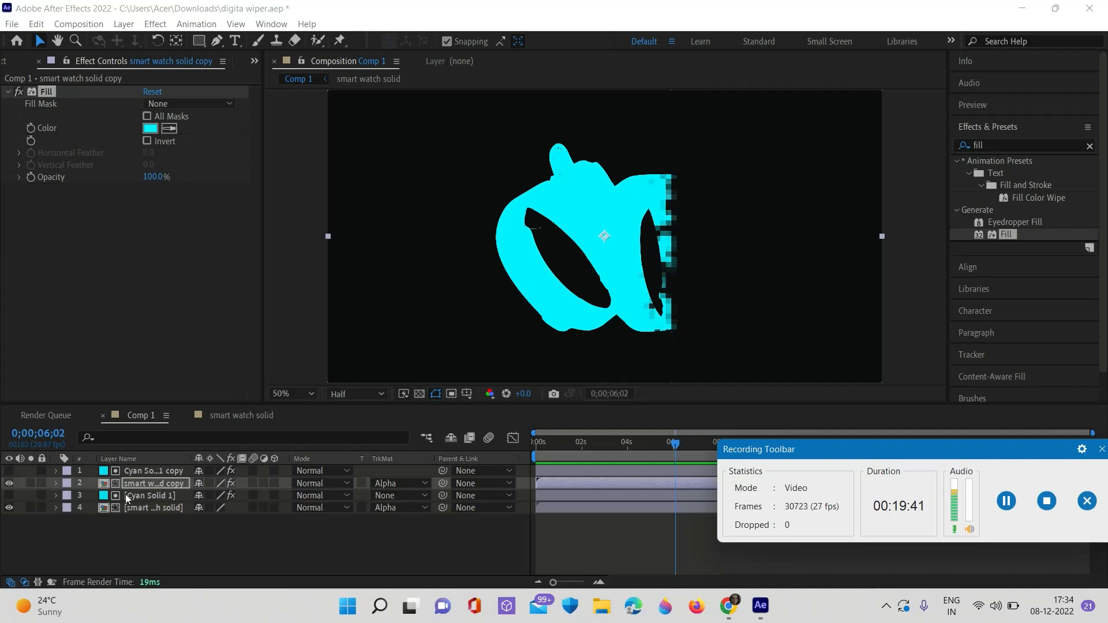
Step: Pre-compose the smart watch solid copy and Cyan Solid 1 copy layers into a composition named "copy precompose"
click(161, 484)
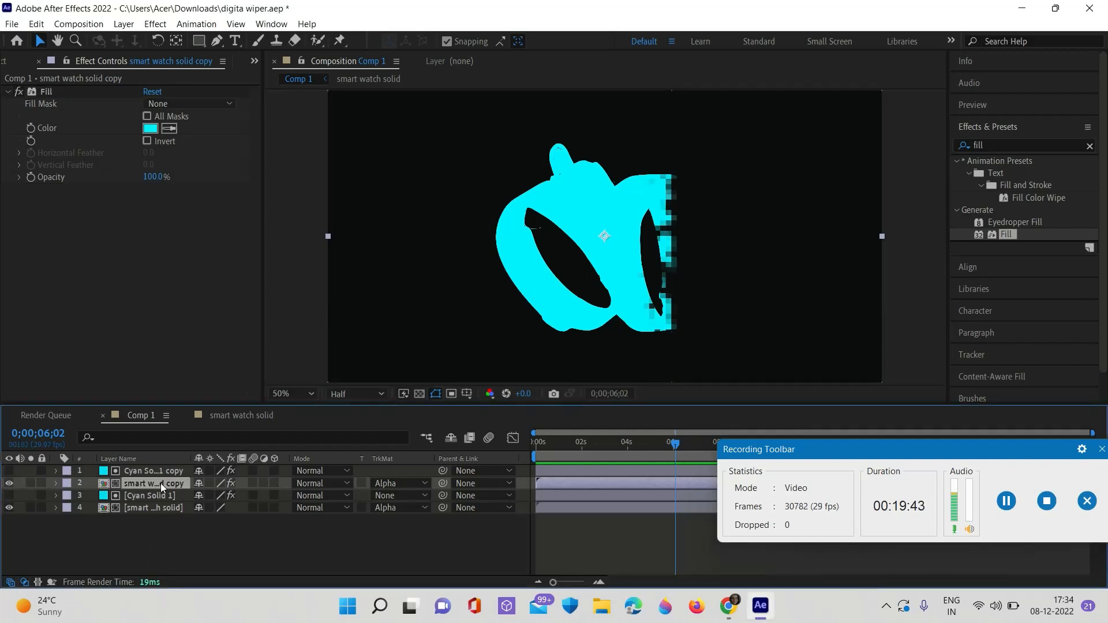
shift+click(160, 471)
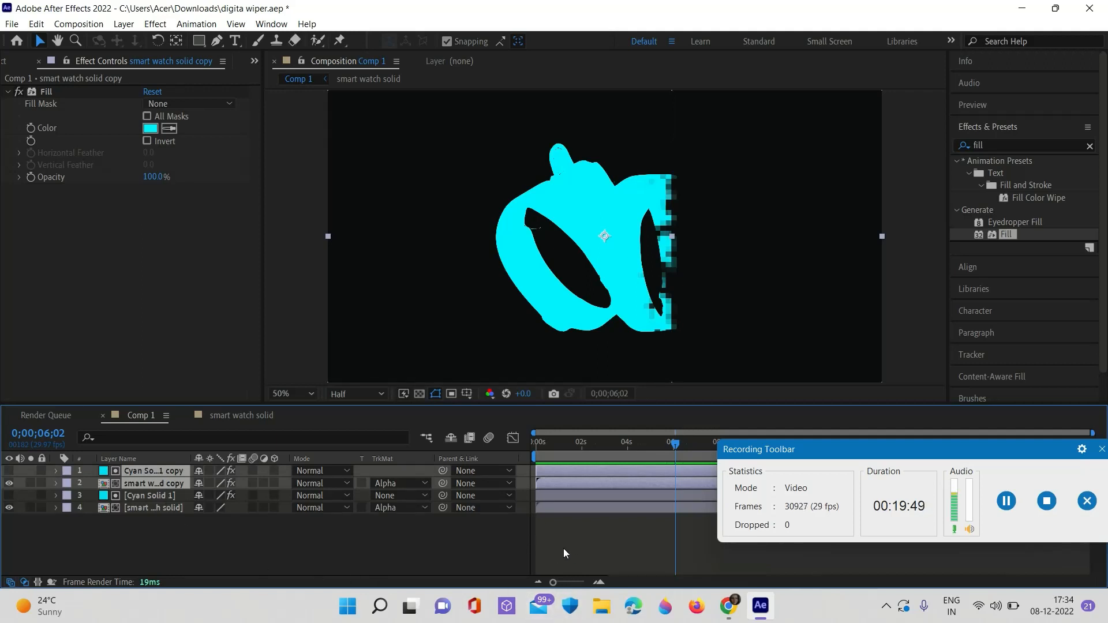
key(ctrl+shift+c)
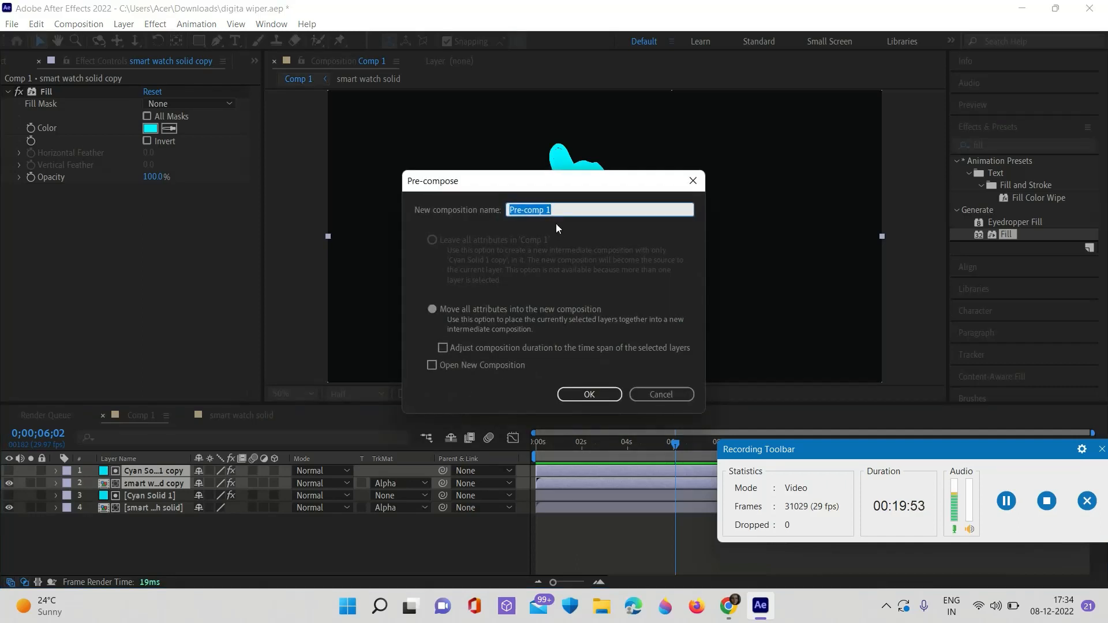
text(copy p)
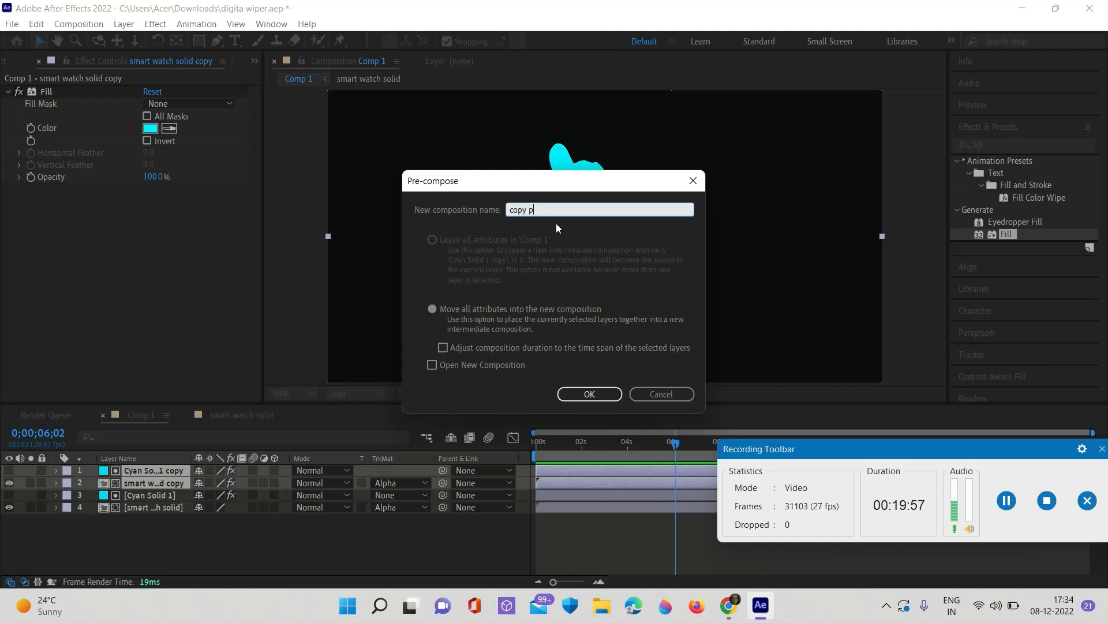
text(recompose)
click(600, 393)
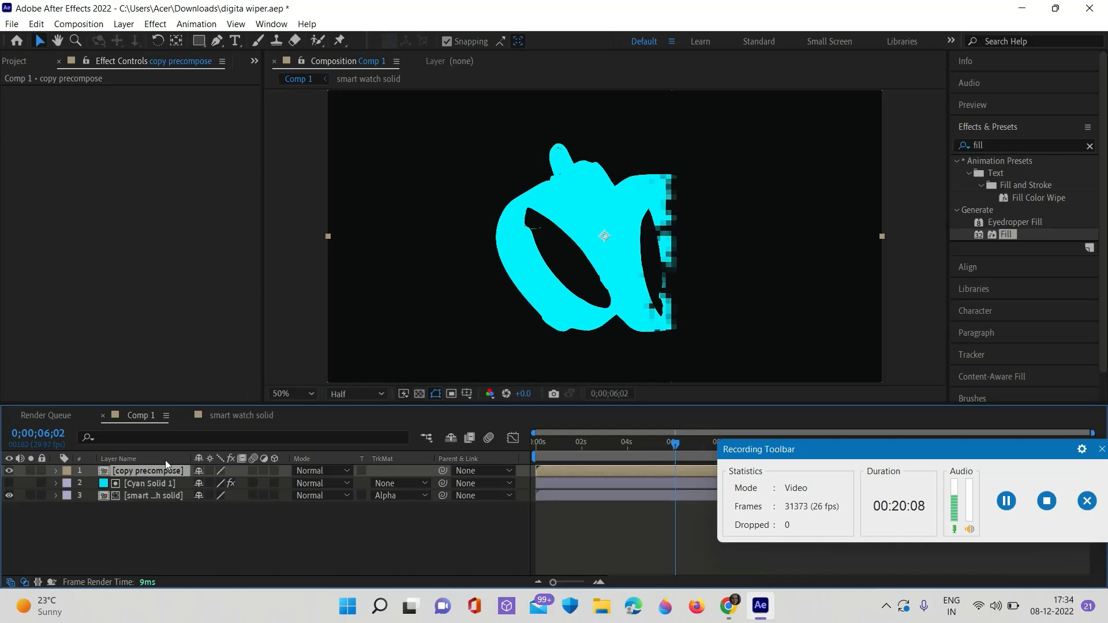
Step: Duplicate the copy precompose layer and set the upper duplicate's blending mode to Silhouette Alpha
key(ctrl+d)
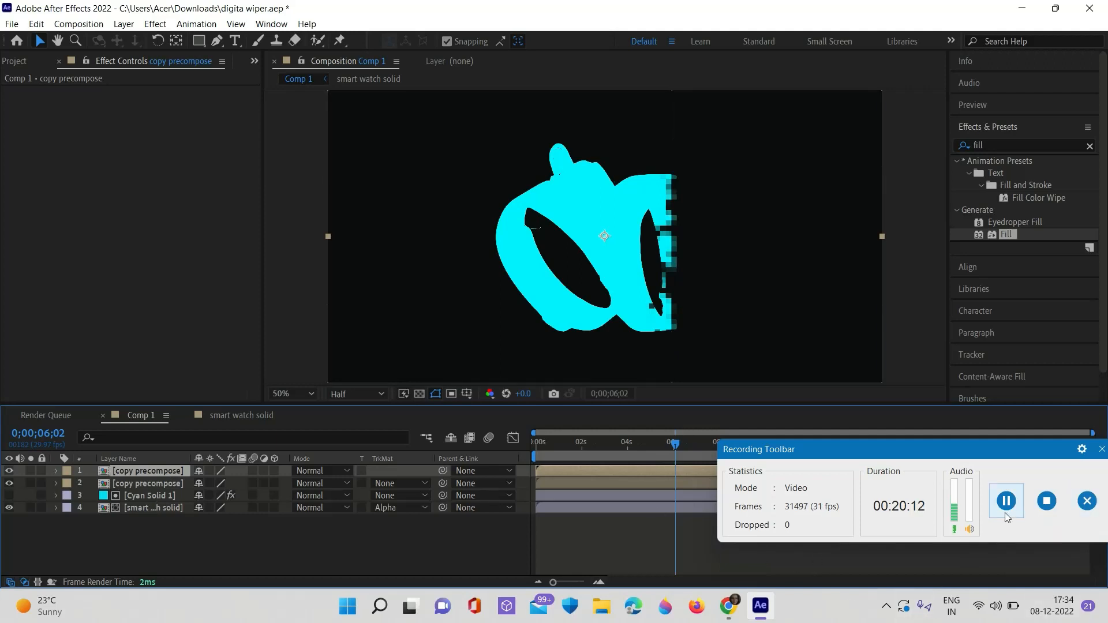
click(1006, 501)
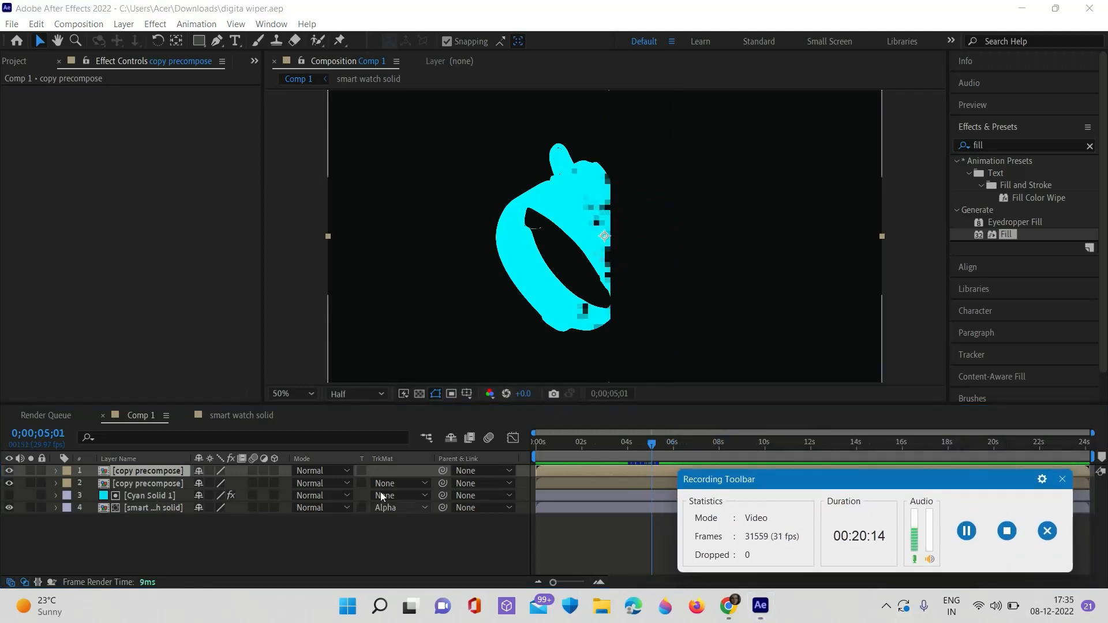
click(332, 470)
click(390, 582)
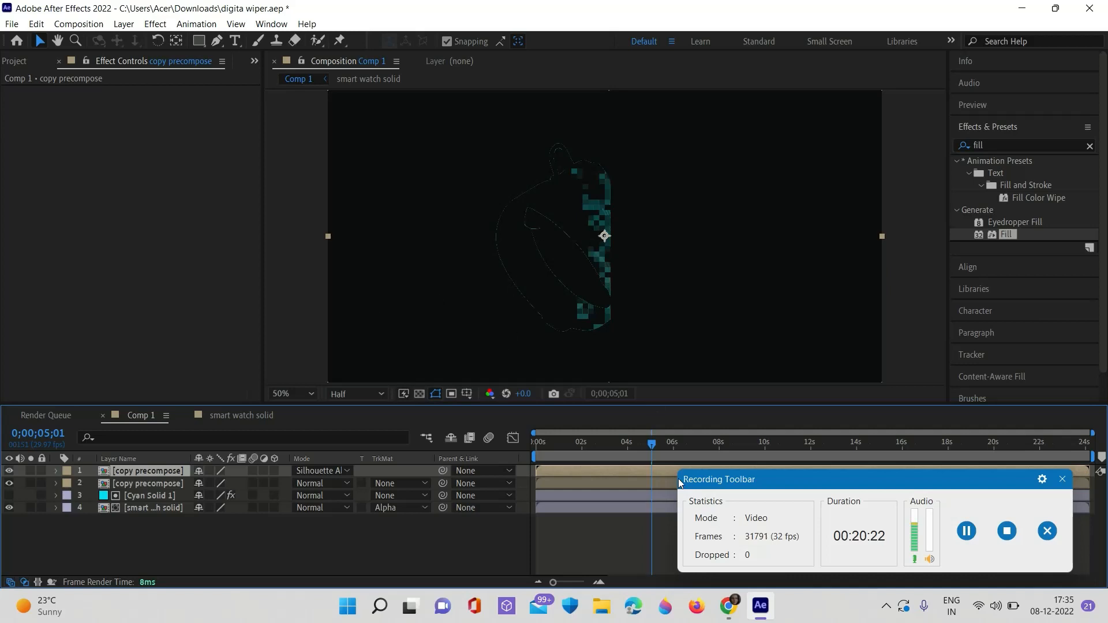
Step: Shift the upper copy precompose layer to start at about 2 seconds and scrub through the wipe to check it
mouse_move(653, 445)
mouse_down()
mouse_move(535, 445)
mouse_move(715, 454)
mouse_move(559, 457)
mouse_move(671, 455)
mouse_up()
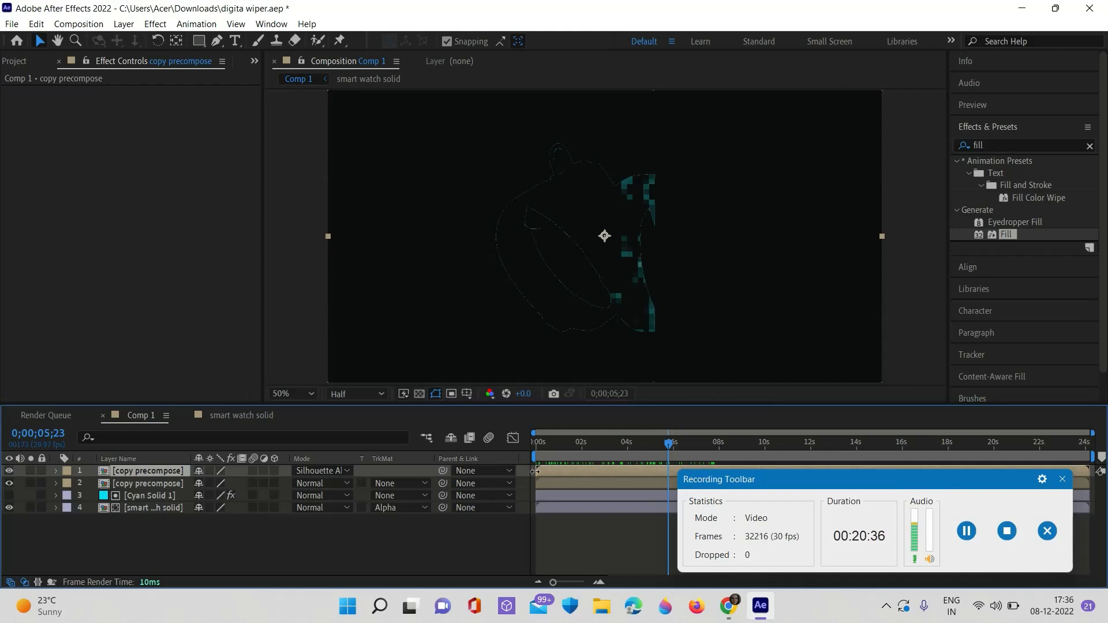
drag(539, 472, 557, 473)
drag(699, 438, 672, 446)
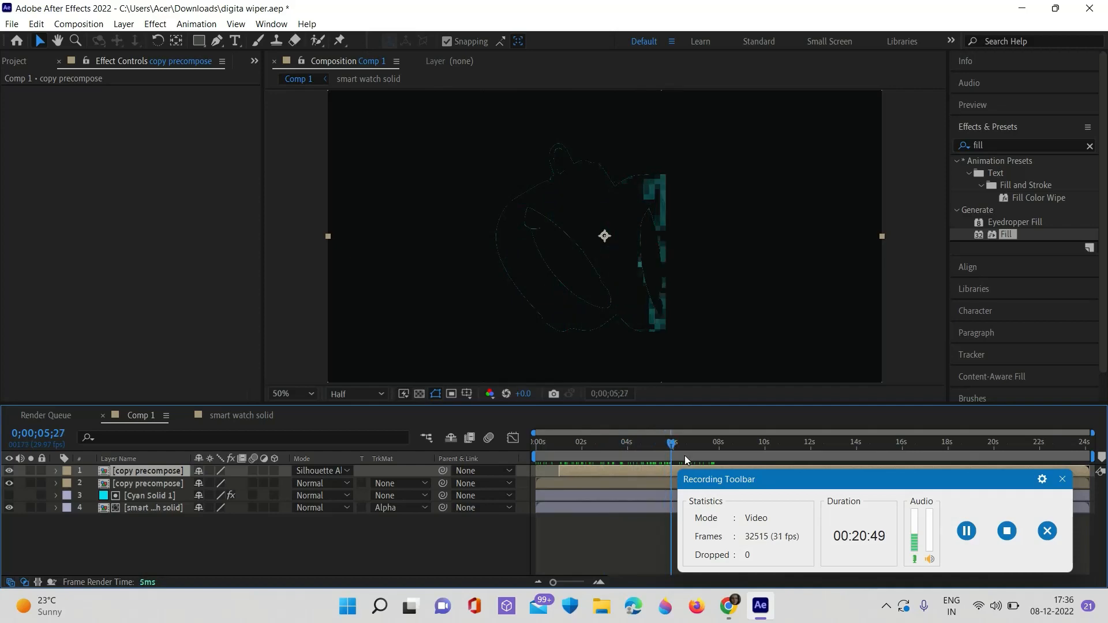
click(967, 531)
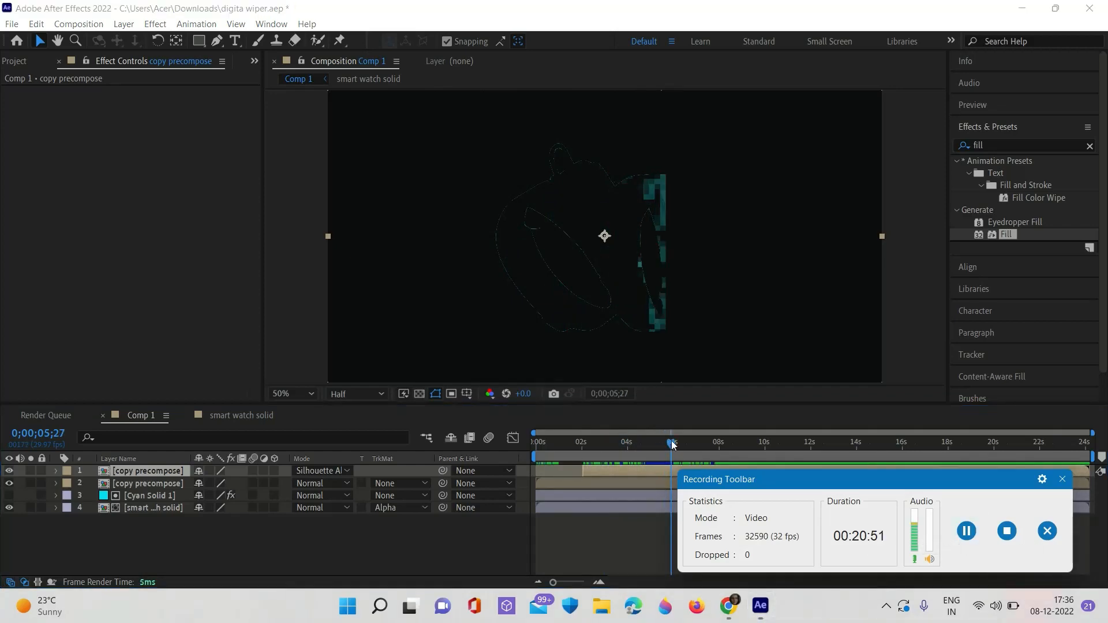
drag(672, 444, 622, 449)
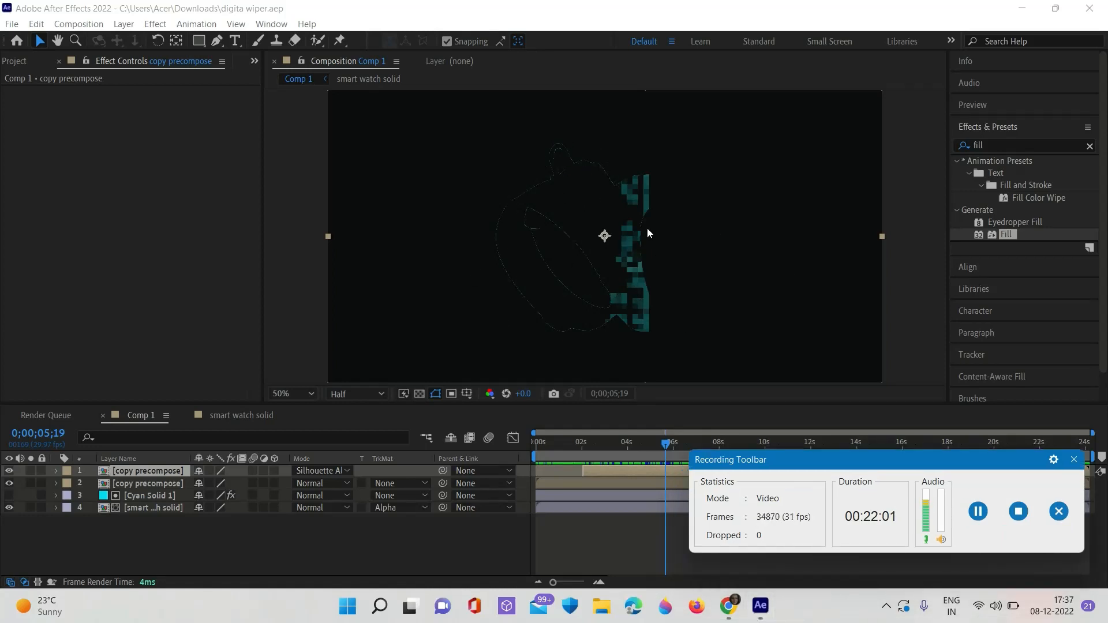
Step: Find the Minimax effect and apply it to the lower copy precompose layer
click(1090, 146)
click(988, 144)
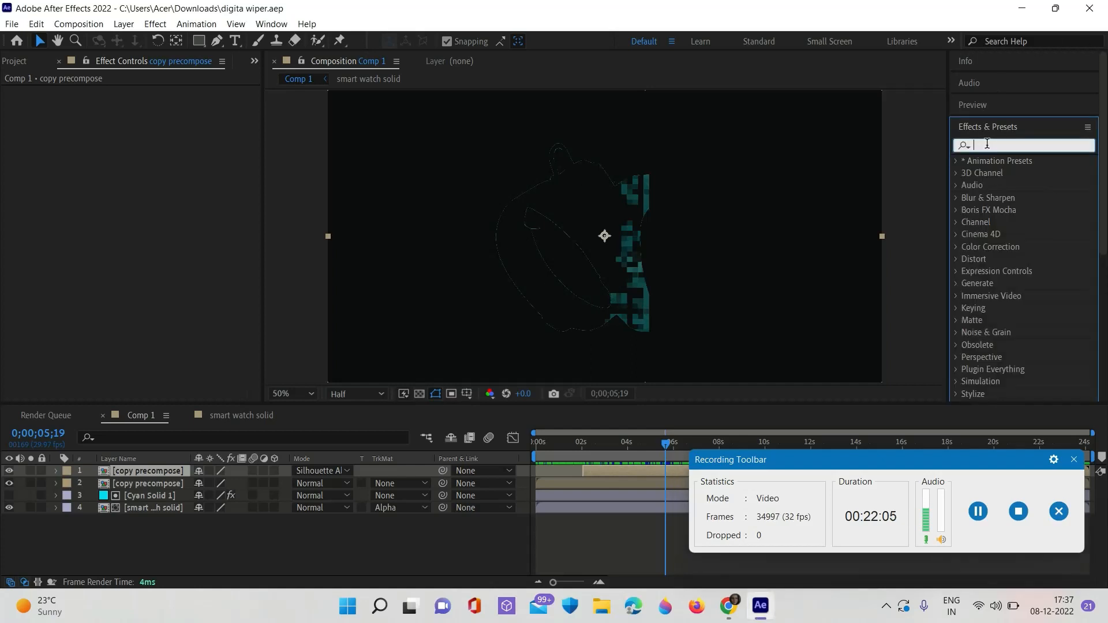
text(minimax)
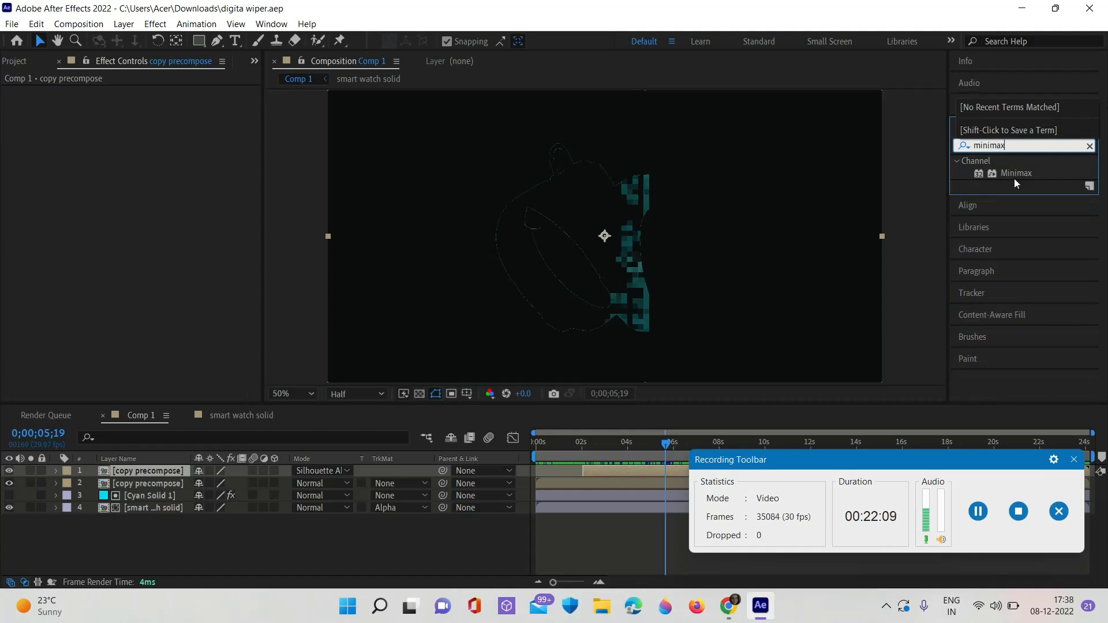
drag(1017, 174, 156, 483)
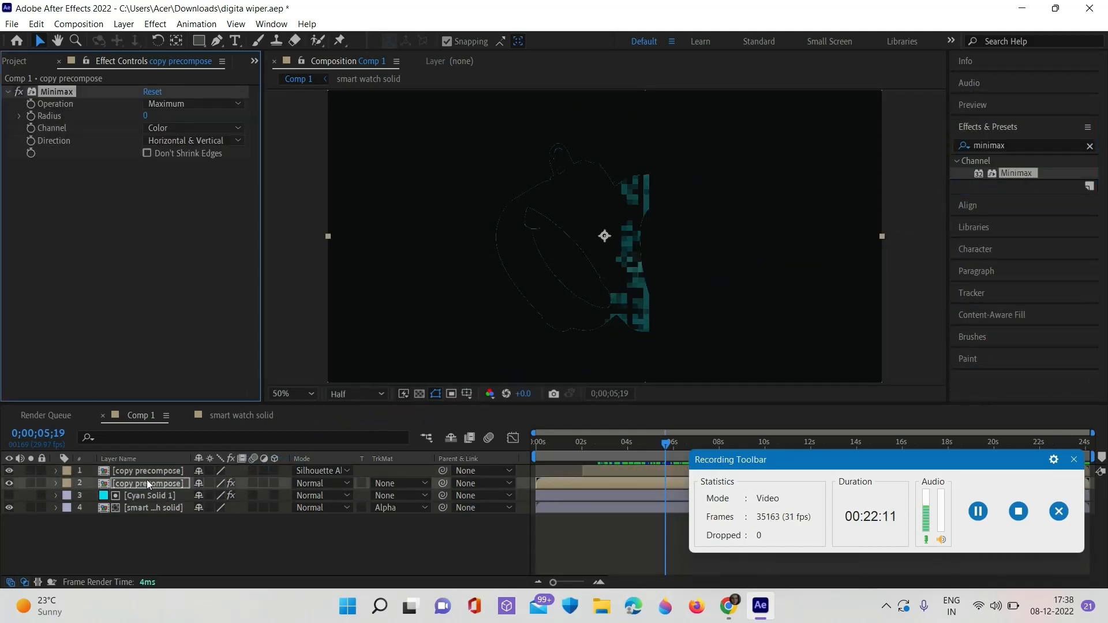
Step: Set the Minimax channel to Alpha and Color, the operation to Minimum and the radius to 1
click(193, 127)
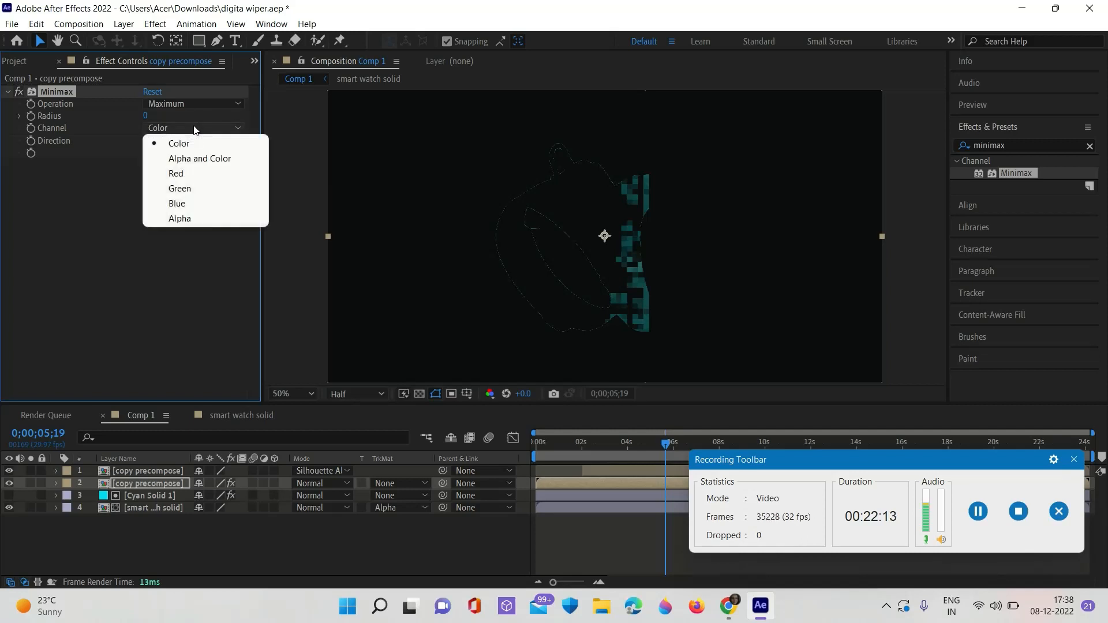
click(197, 154)
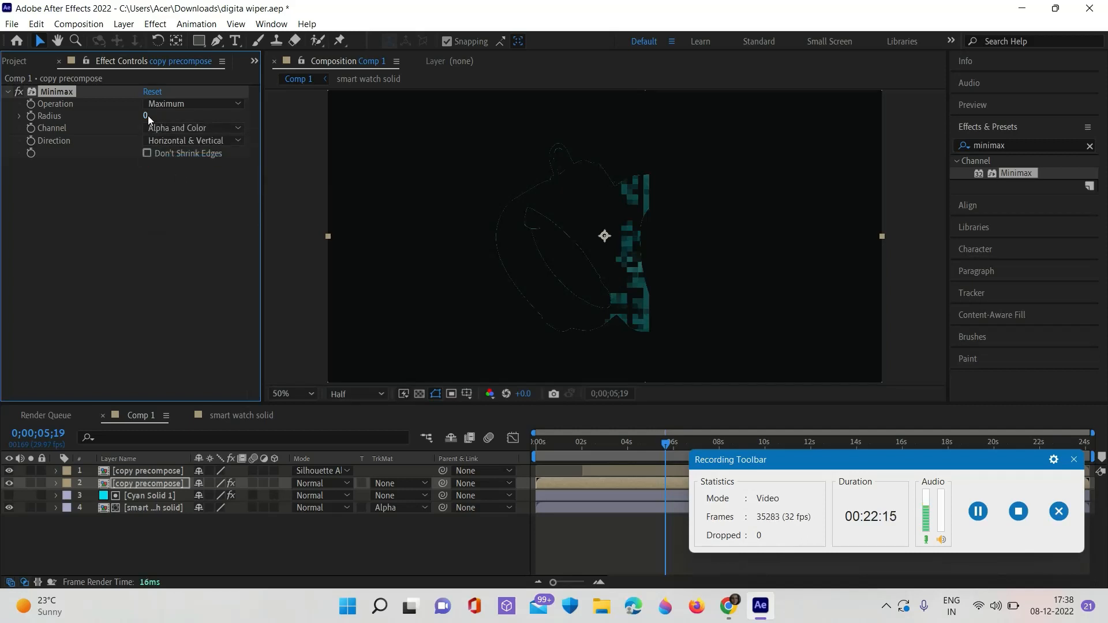
click(200, 104)
click(200, 122)
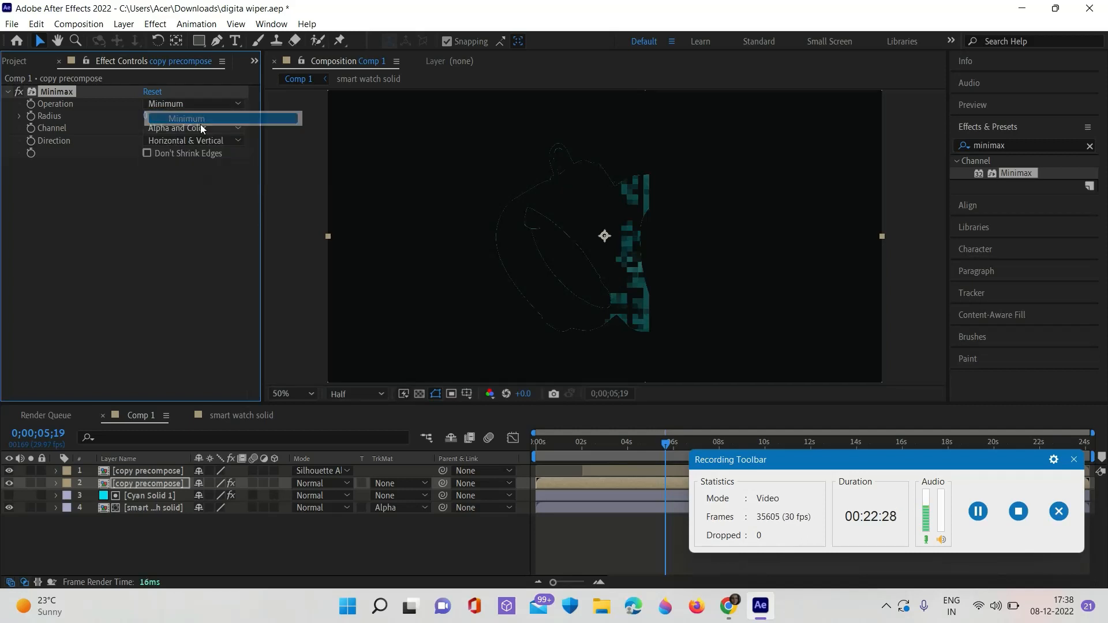
drag(147, 119, 90, 118)
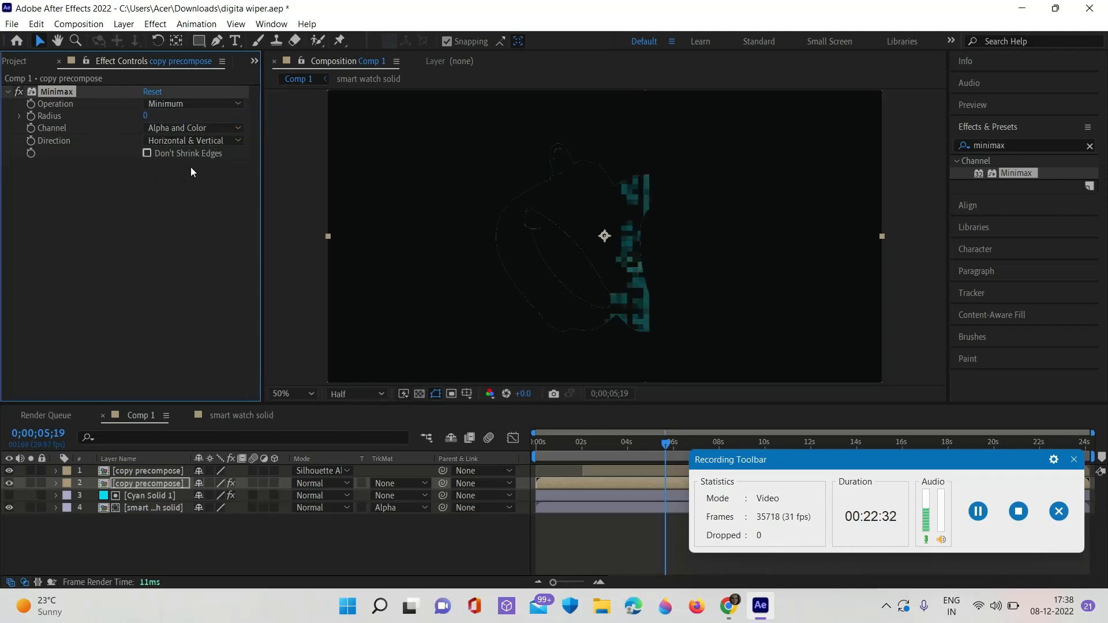
click(973, 512)
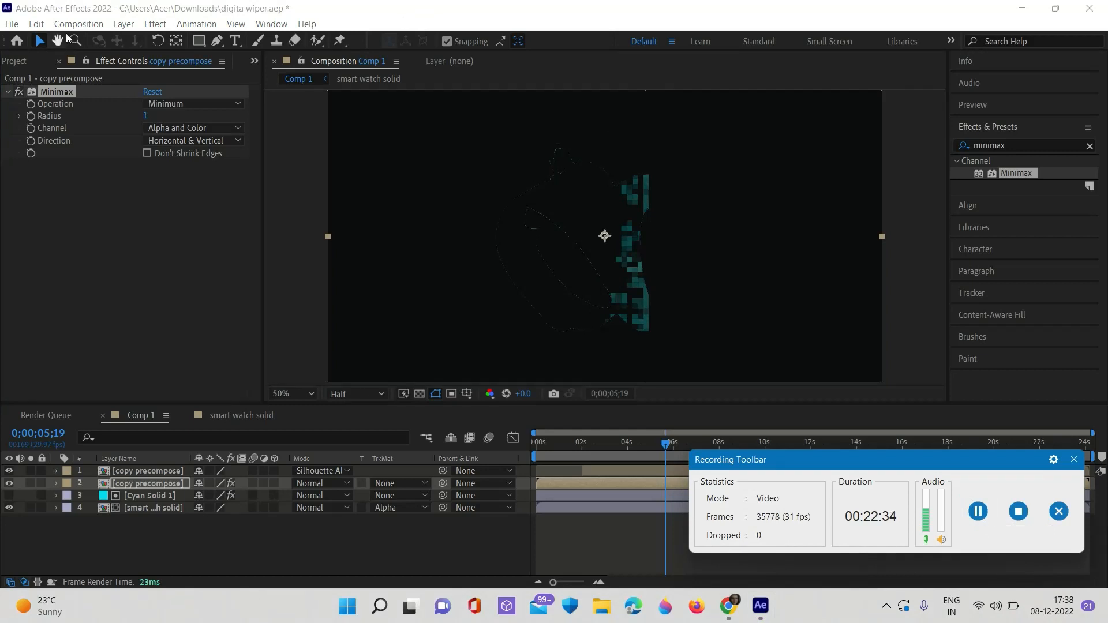
Step: Try Minimax radius values of 2 and 5 on the lower copy precompose layer
click(146, 116)
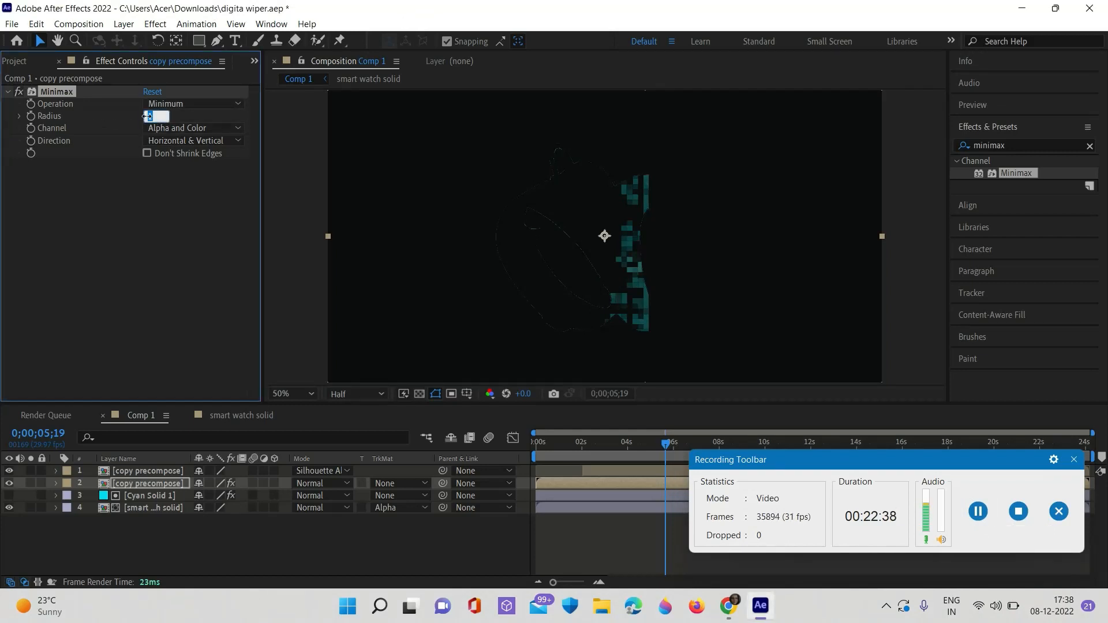
text(2)
key(Return)
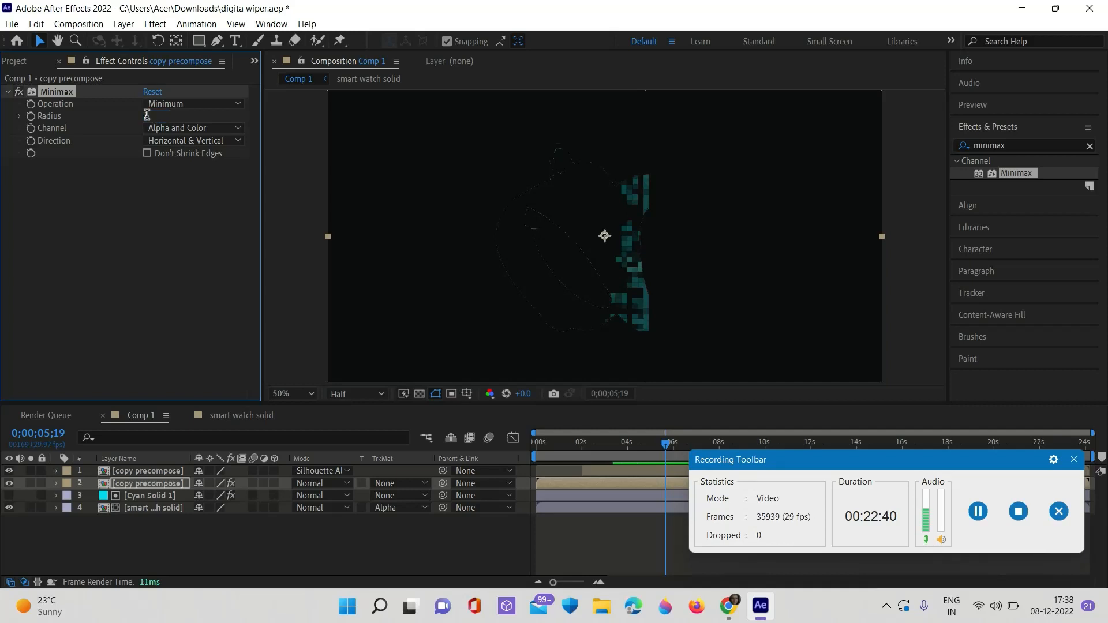
click(146, 116)
text(5)
key(Return)
Step: Set the Minimax radius to 1 and scrub back to 0;00;04;29 to check the pixel edge
click(147, 116)
text(1)
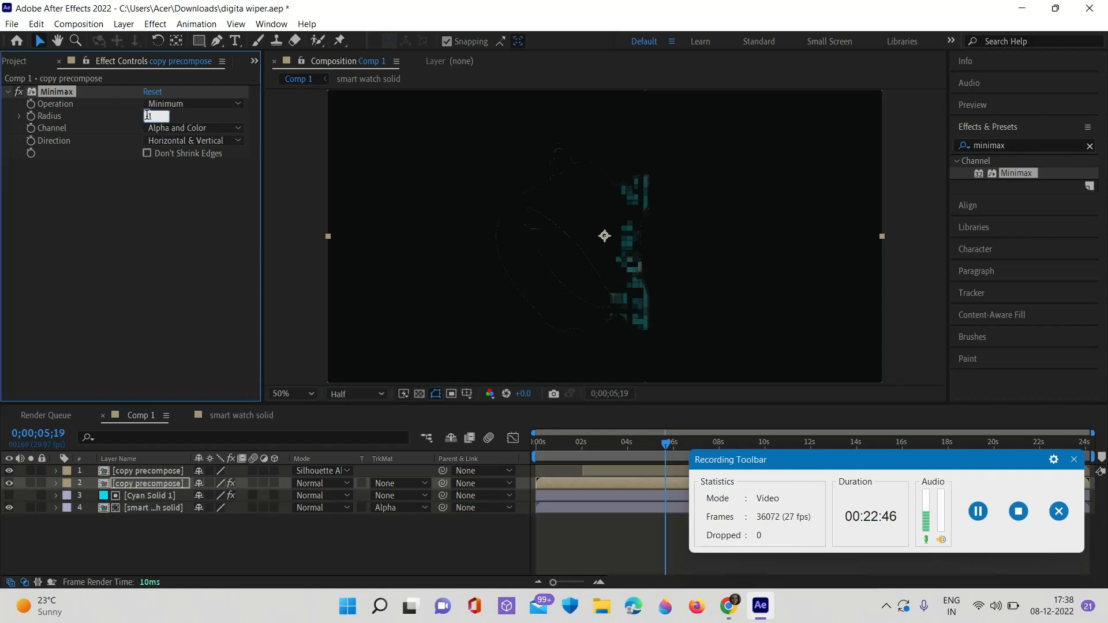
key(Return)
mouse_move(668, 445)
mouse_down()
mouse_move(612, 445)
mouse_move(694, 448)
mouse_move(652, 448)
mouse_up()
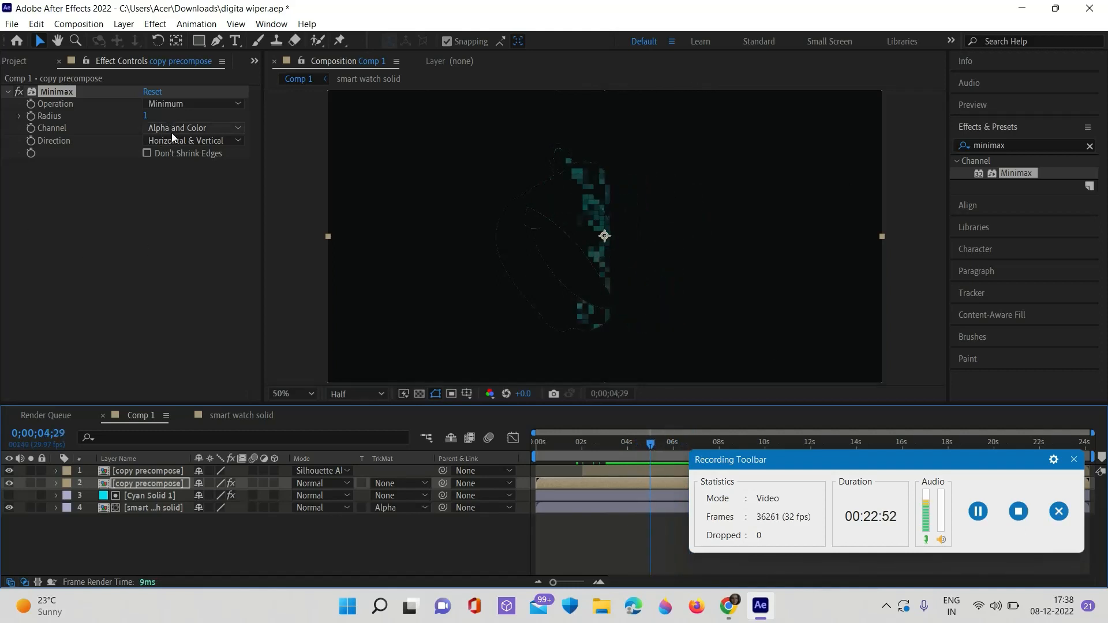
Step: Try Just Horizontal as the Minimax direction, and switch it to Just Vertical
click(191, 141)
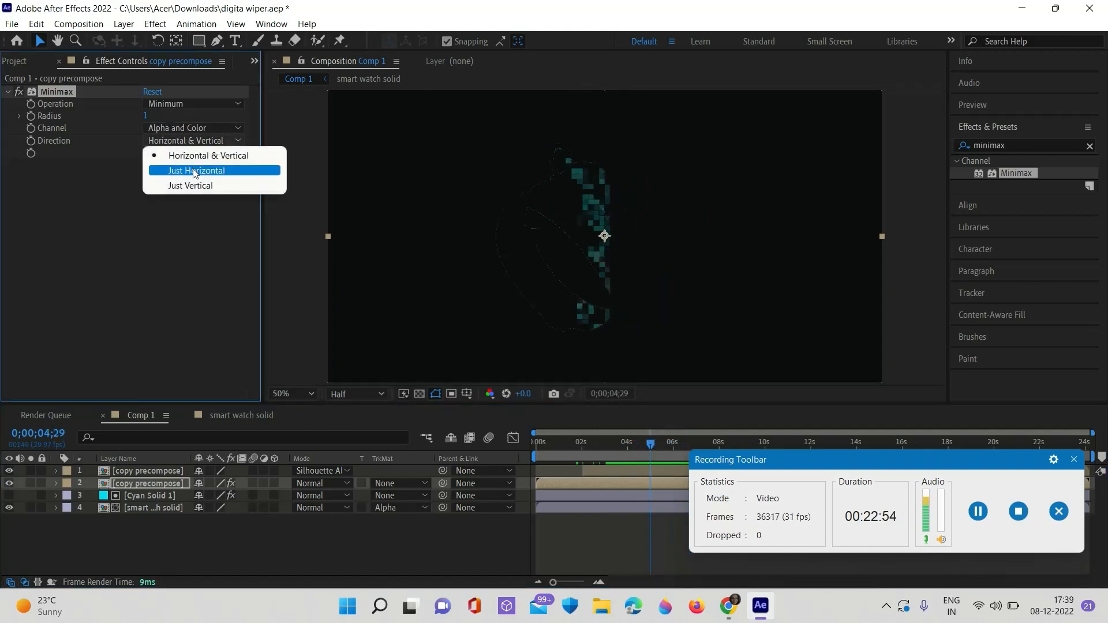
click(195, 171)
click(192, 141)
click(189, 185)
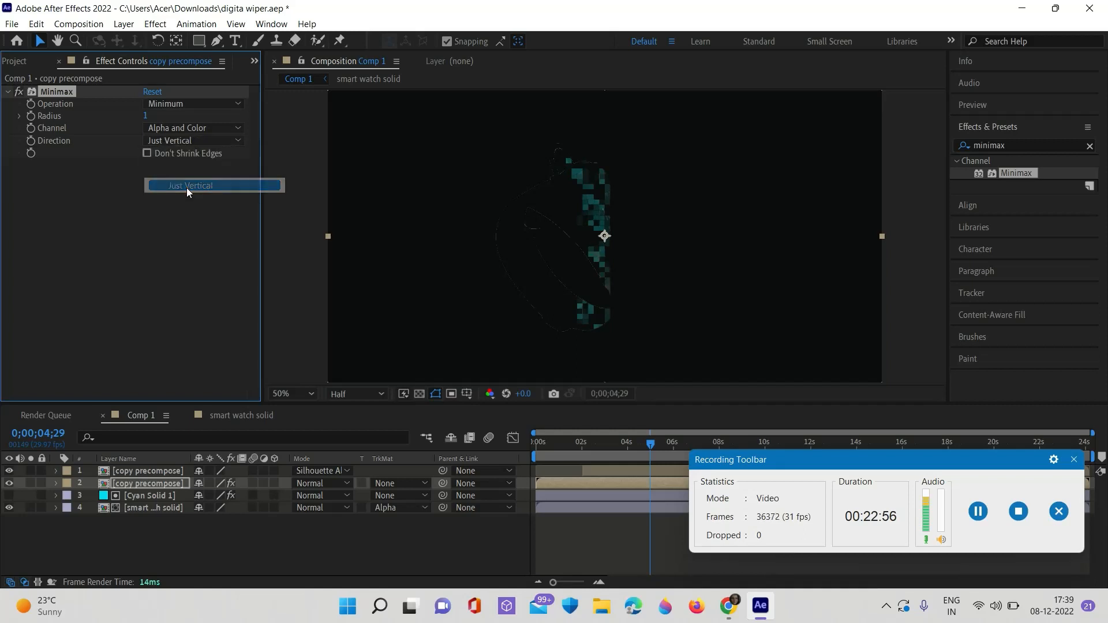
Step: Set the Minimax direction to Horizontal & Vertical and scrub to 0;00;05;10 to check the pixel edge
click(193, 140)
click(193, 156)
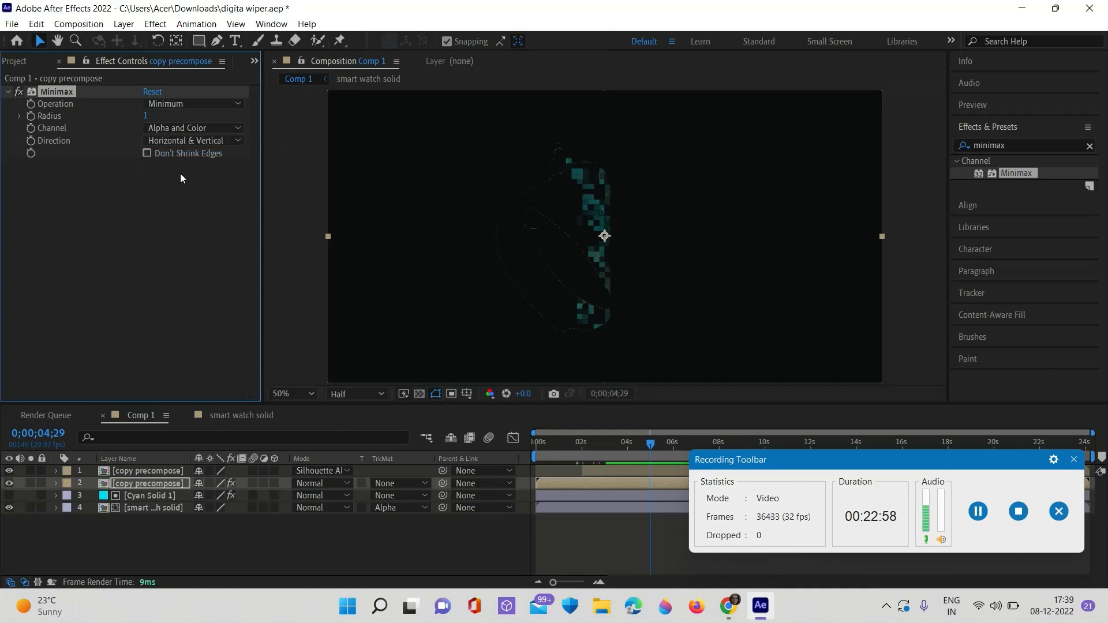
click(975, 513)
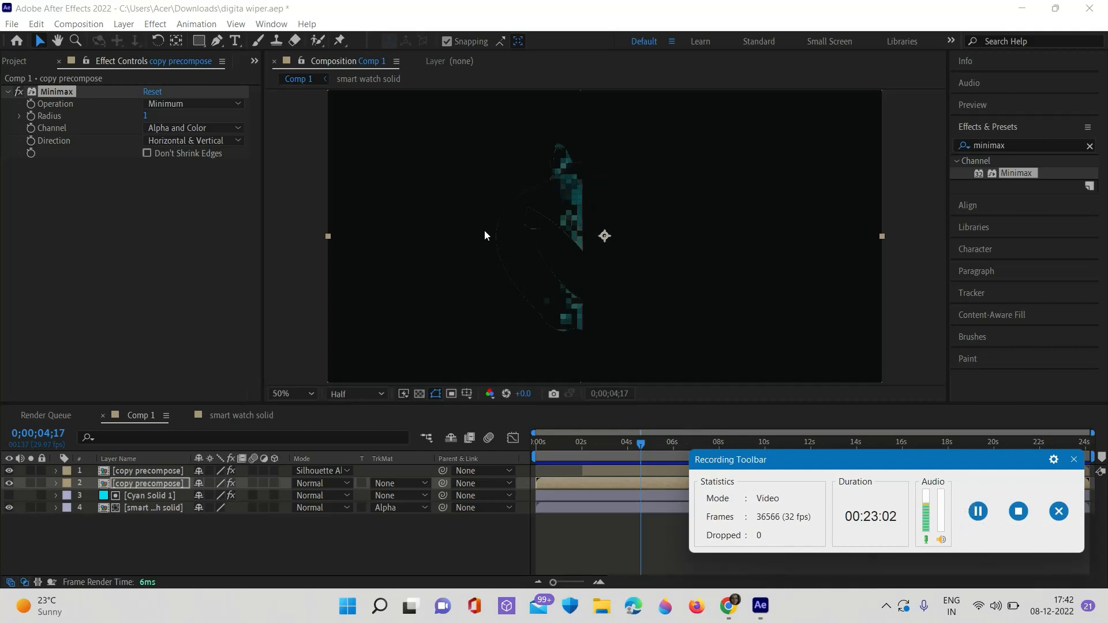
mouse_move(640, 443)
mouse_down()
mouse_move(593, 448)
mouse_move(677, 456)
mouse_move(596, 444)
mouse_move(659, 445)
mouse_up()
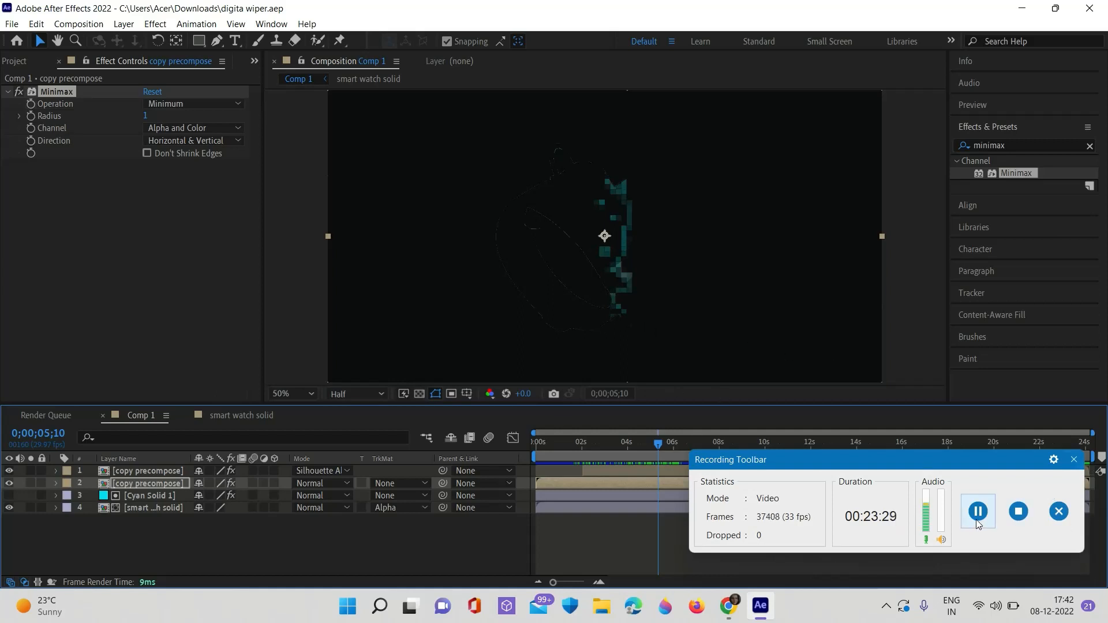
click(977, 510)
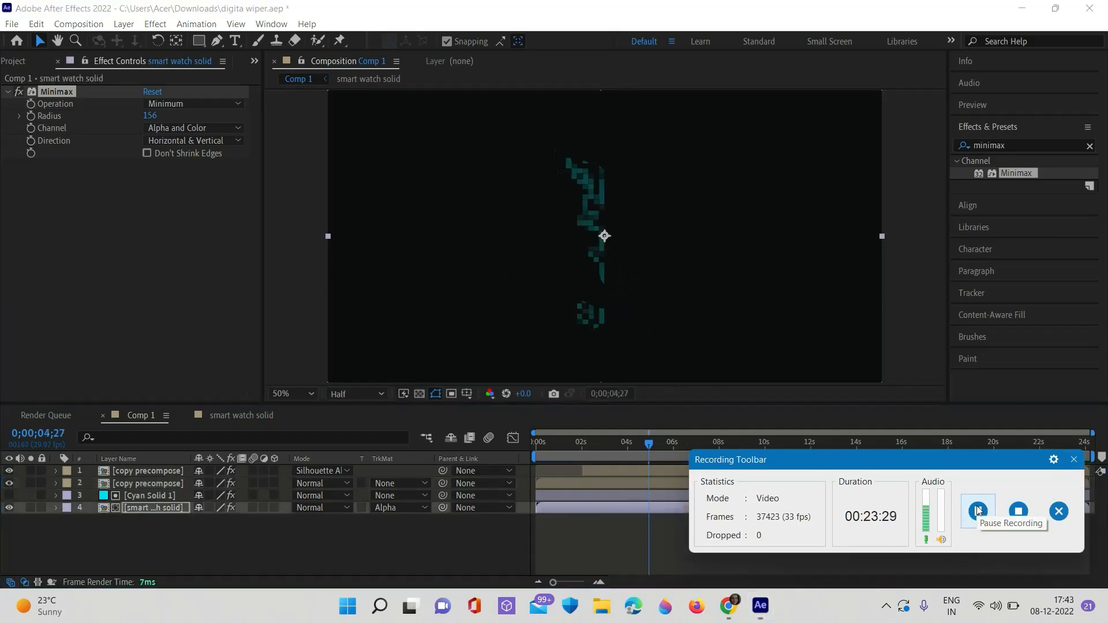
Step: Scrub back to 0;00;04;03 and forward to 0;00;04;28 to examine the cyan pixel edge
mouse_move(649, 445)
mouse_down()
mouse_move(537, 445)
mouse_move(722, 448)
mouse_move(633, 447)
mouse_up()
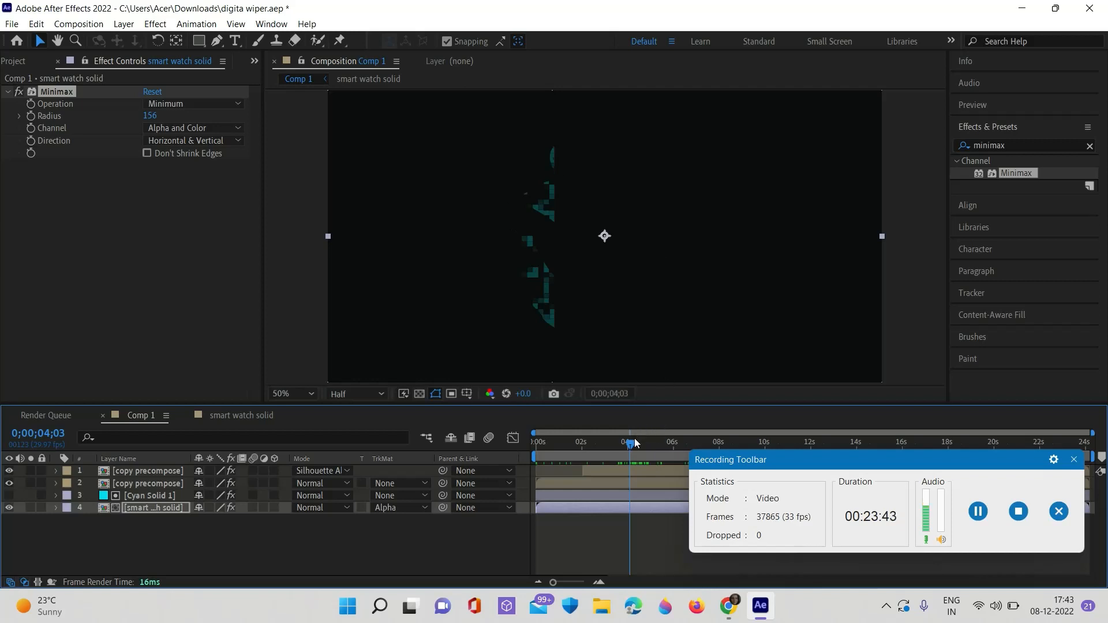
mouse_move(631, 445)
mouse_down()
mouse_move(675, 450)
mouse_move(594, 445)
mouse_move(668, 446)
mouse_move(623, 446)
mouse_move(649, 446)
mouse_up()
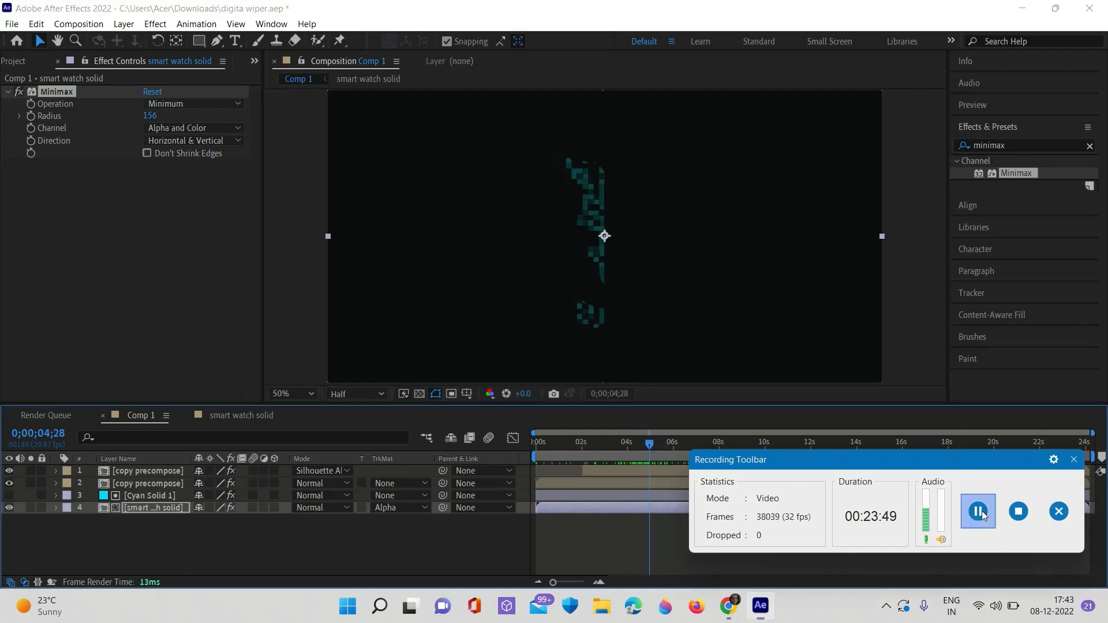
click(978, 512)
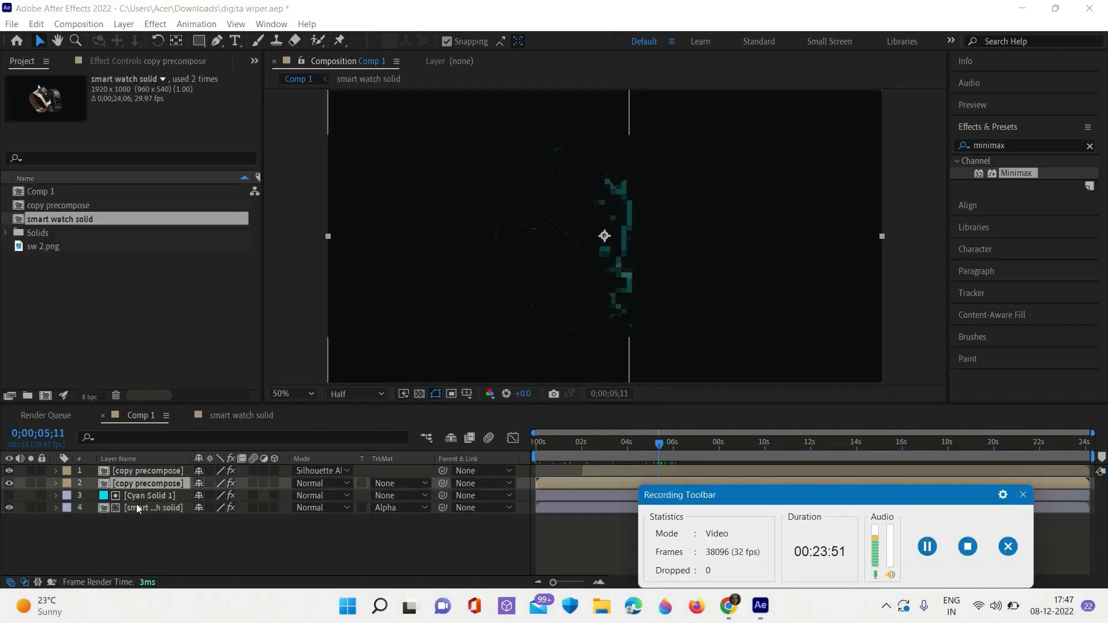
Step: Pre-compose the two copy precompose layers as compose2 and scrub to 0;00;10;02 to check the full reveal
shift+click(158, 473)
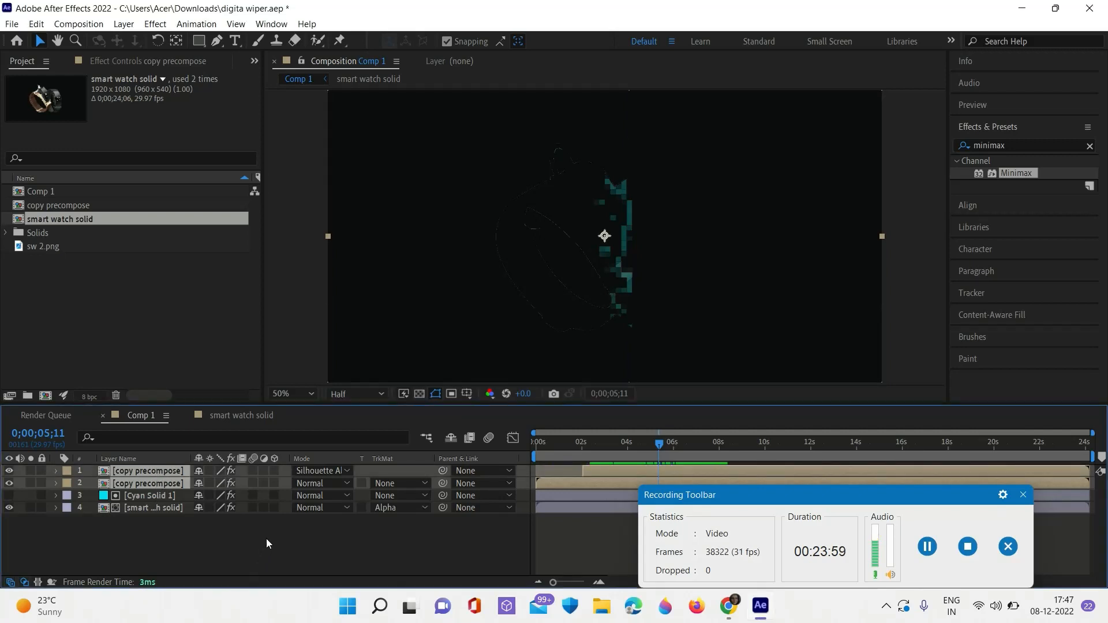
key(ctrl+shift+c)
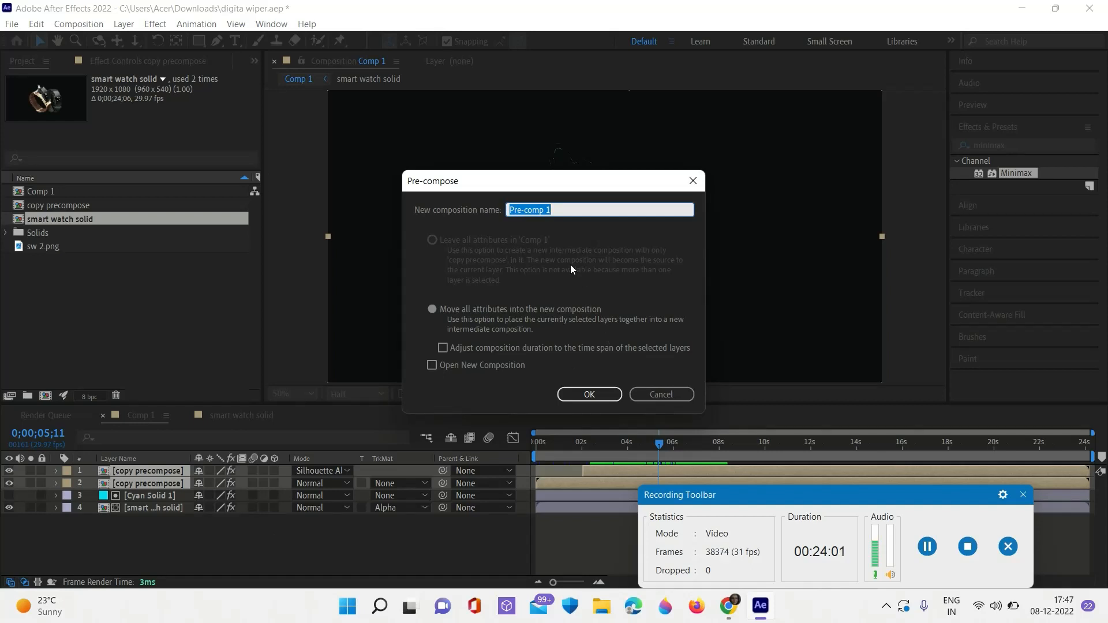
text(compose2)
click(607, 390)
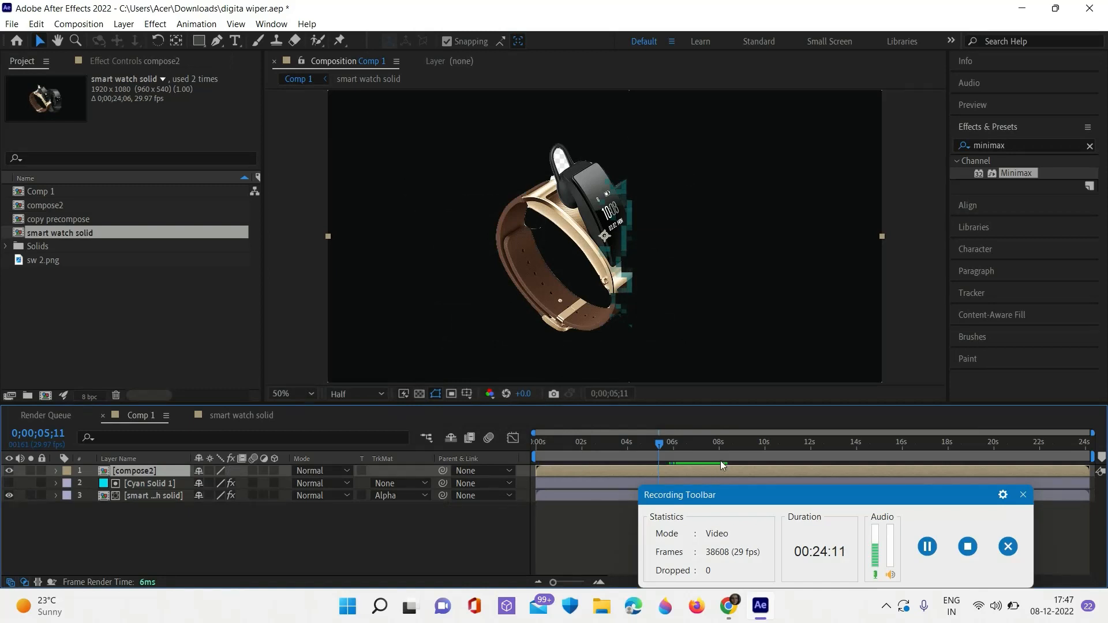
drag(660, 442, 767, 443)
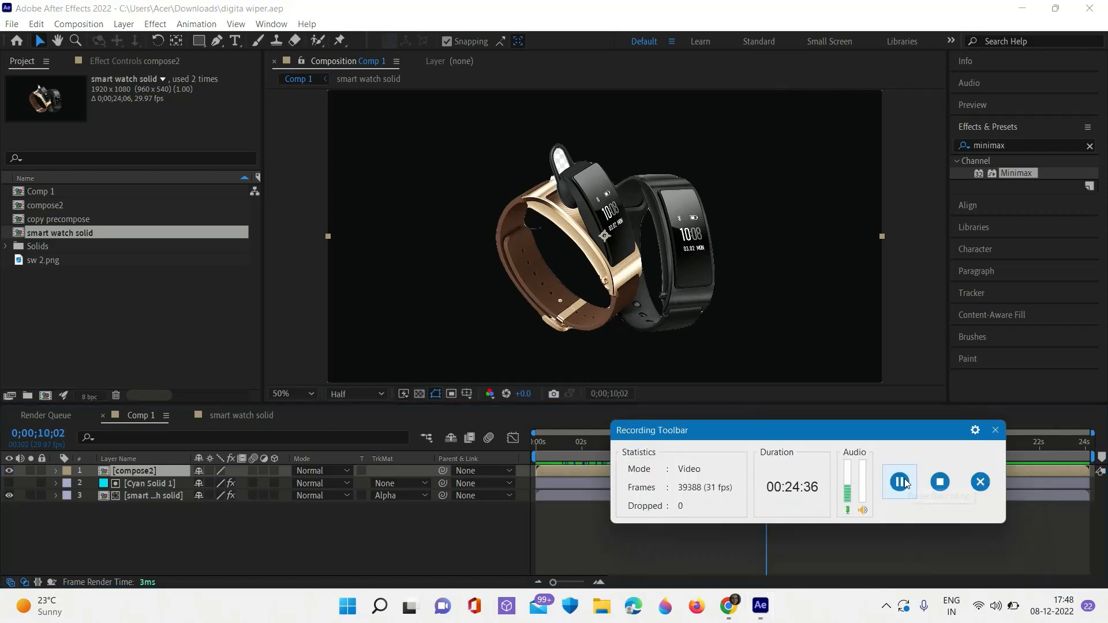
Step: Set the compose2 layer's blending mode to Screen and scrub back through the wipe
click(333, 473)
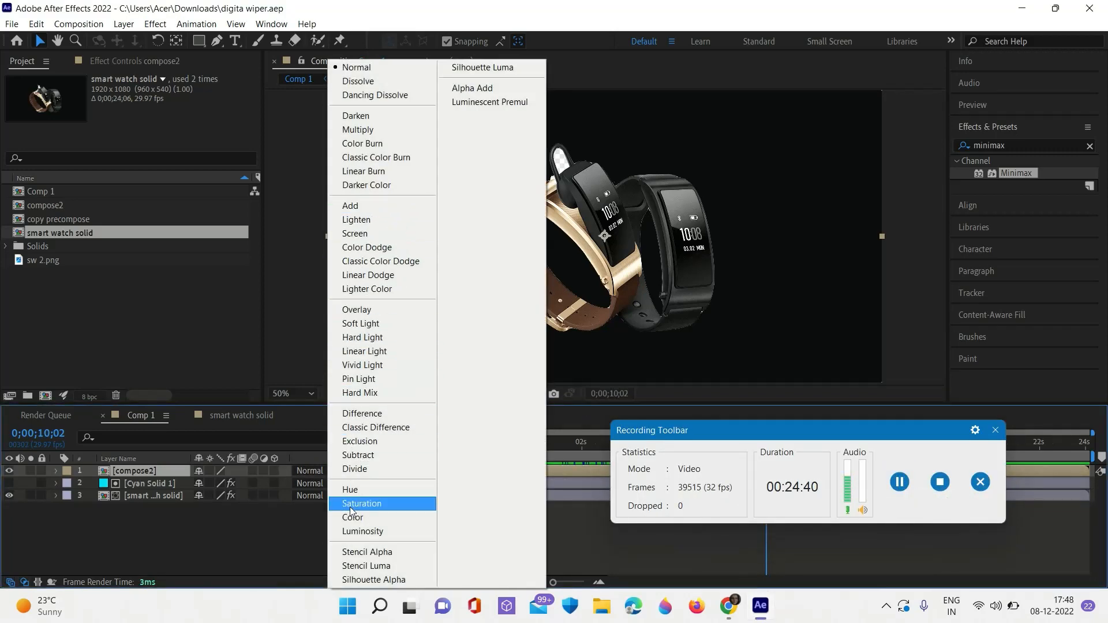
click(356, 234)
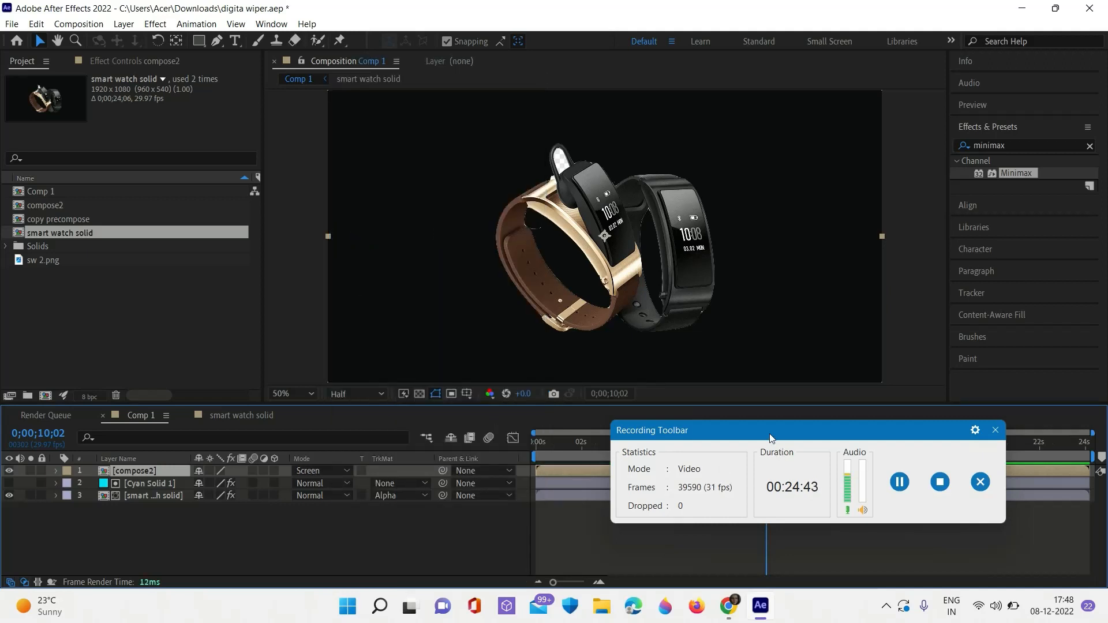
drag(767, 449, 677, 441)
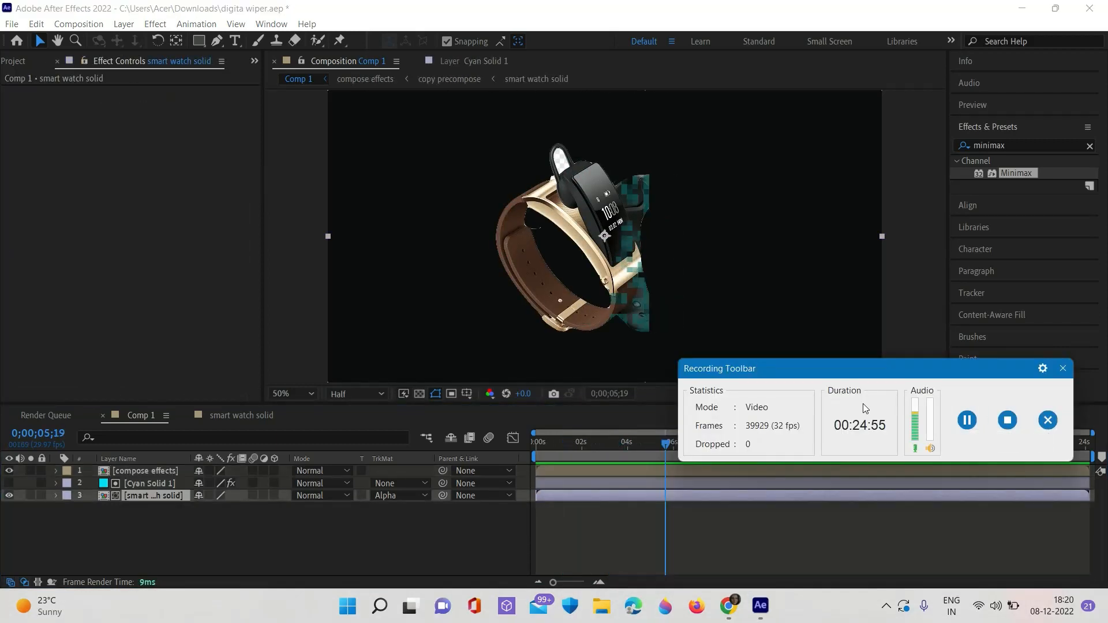
Step: Open the copy precompose composition from inside compose effects and dock its timeline separately above the main timeline
drag(864, 404, 862, 469)
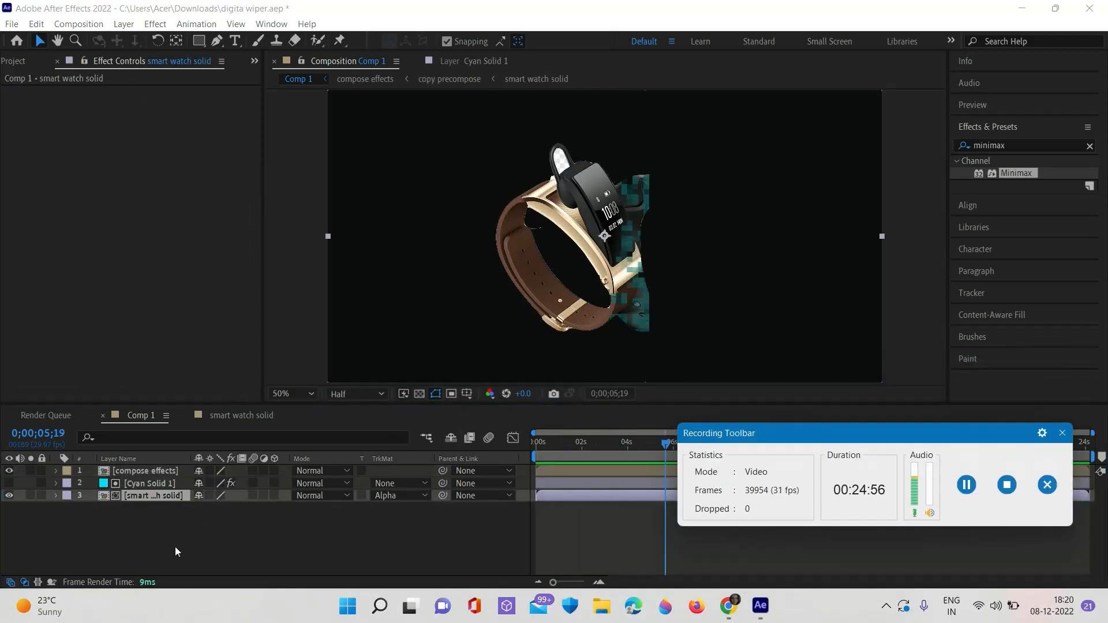
double_click(158, 471)
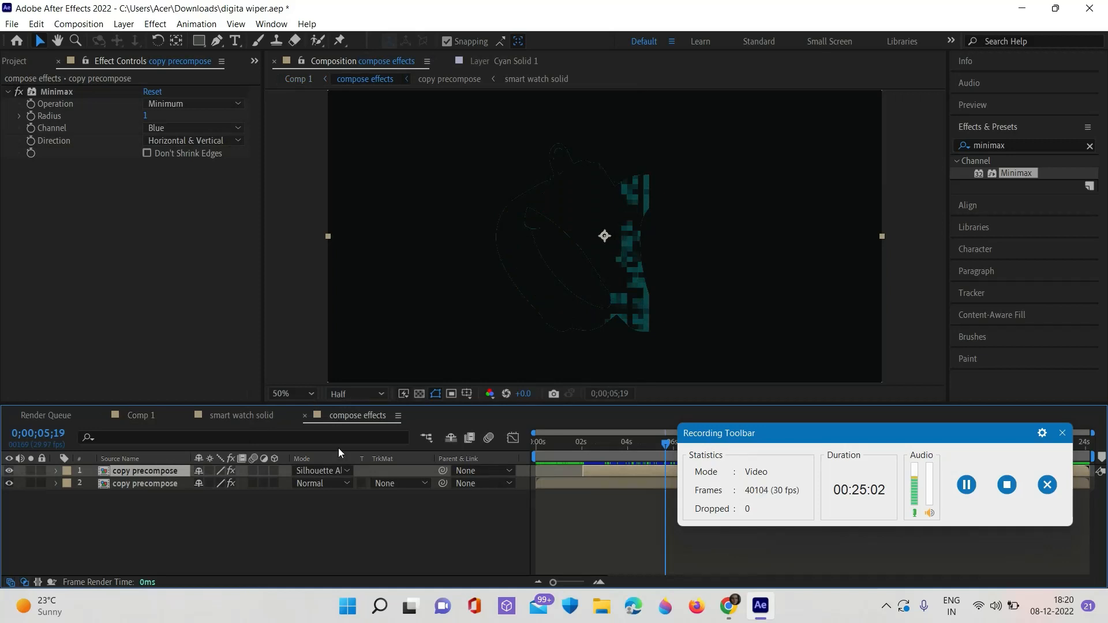
double_click(140, 470)
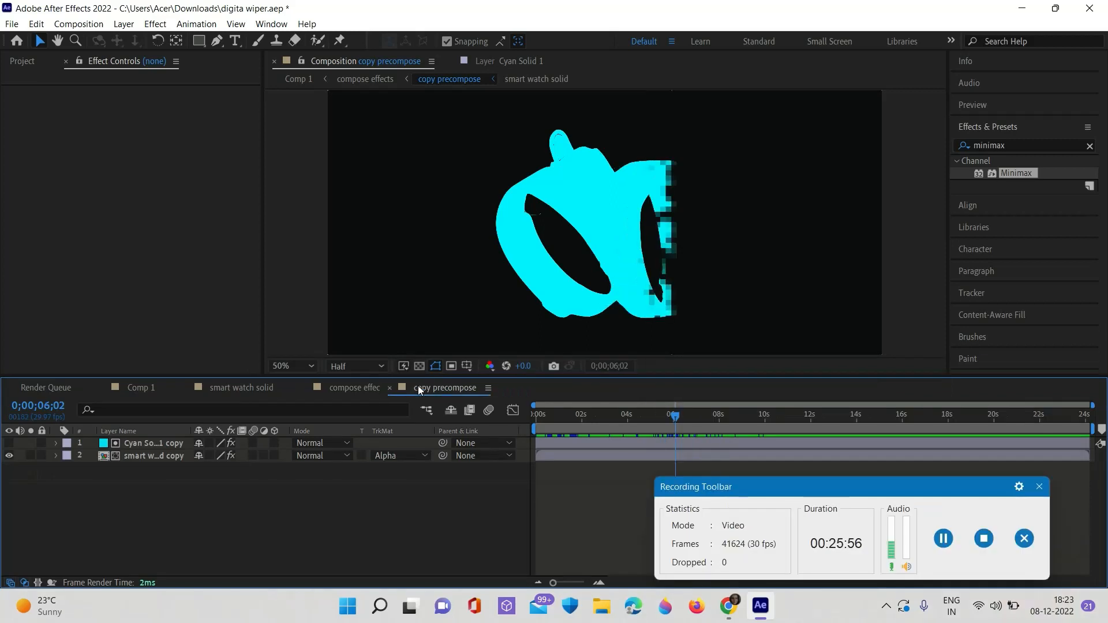
drag(418, 386, 413, 349)
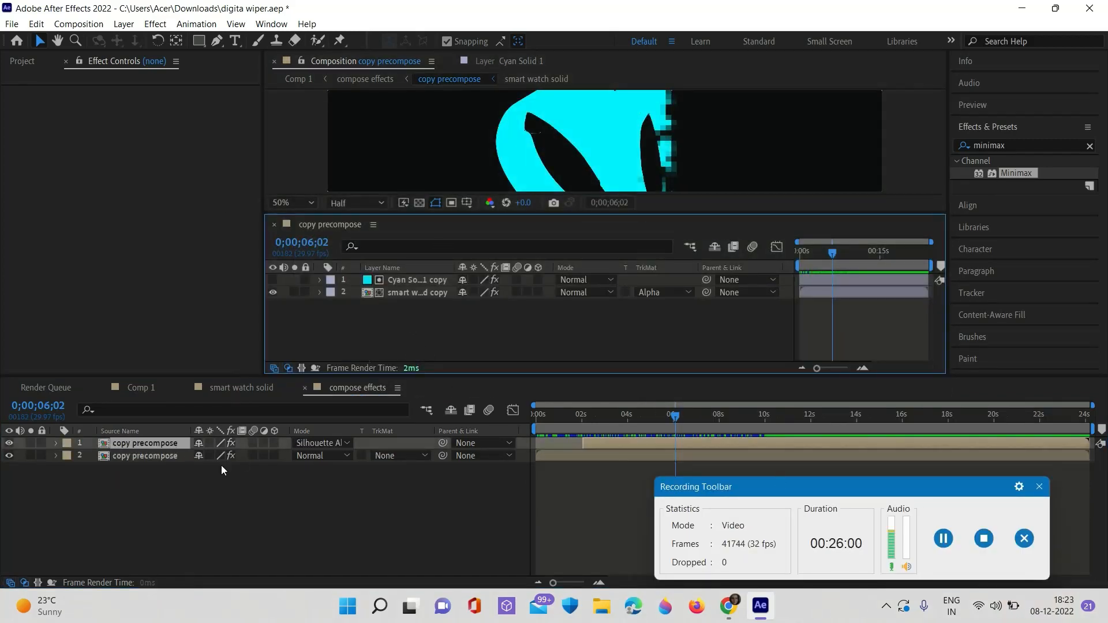
Step: Link Cyan Solid 1 copy's Mask Path and Mask Feather to Cyan Solid 1 in Comp 1, and that solid's Mask Opacity to its Mask Feather
click(143, 391)
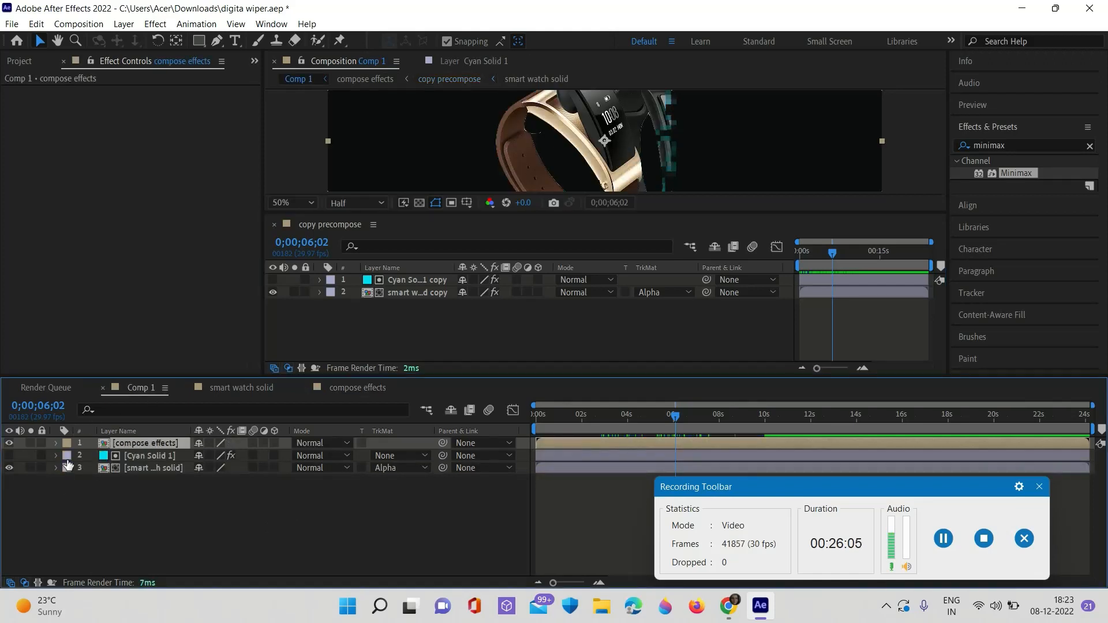
click(944, 539)
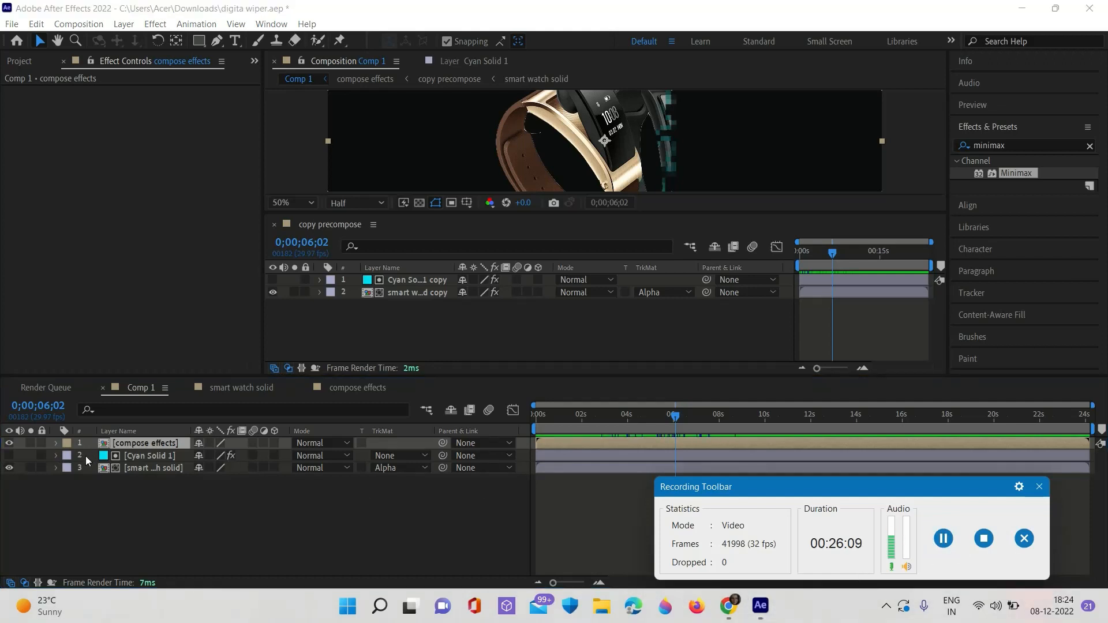
click(56, 456)
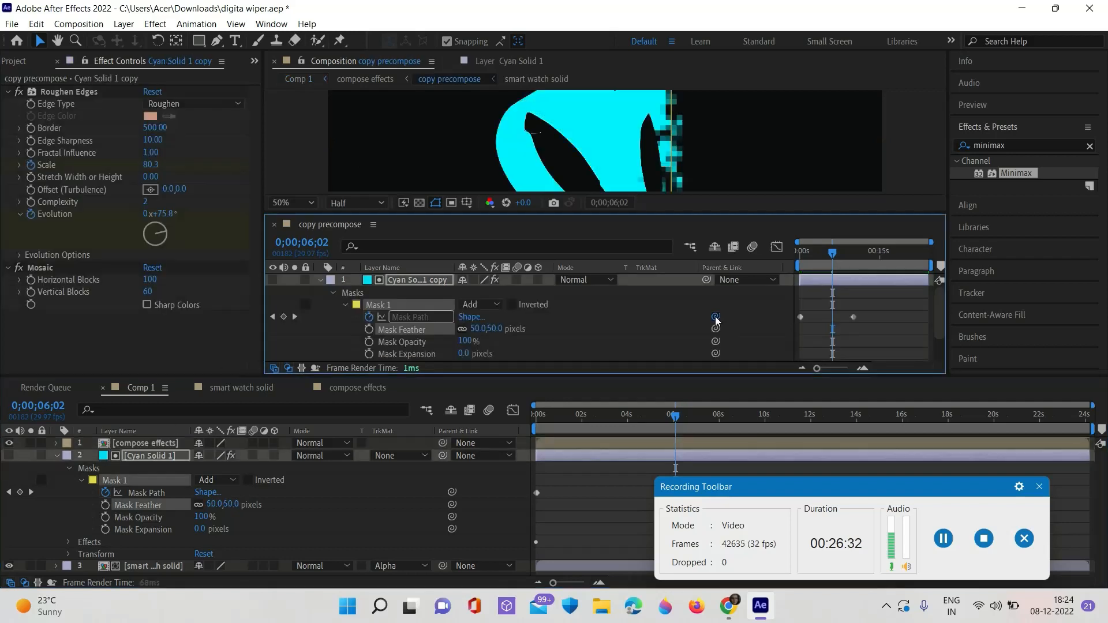
drag(715, 316, 157, 488)
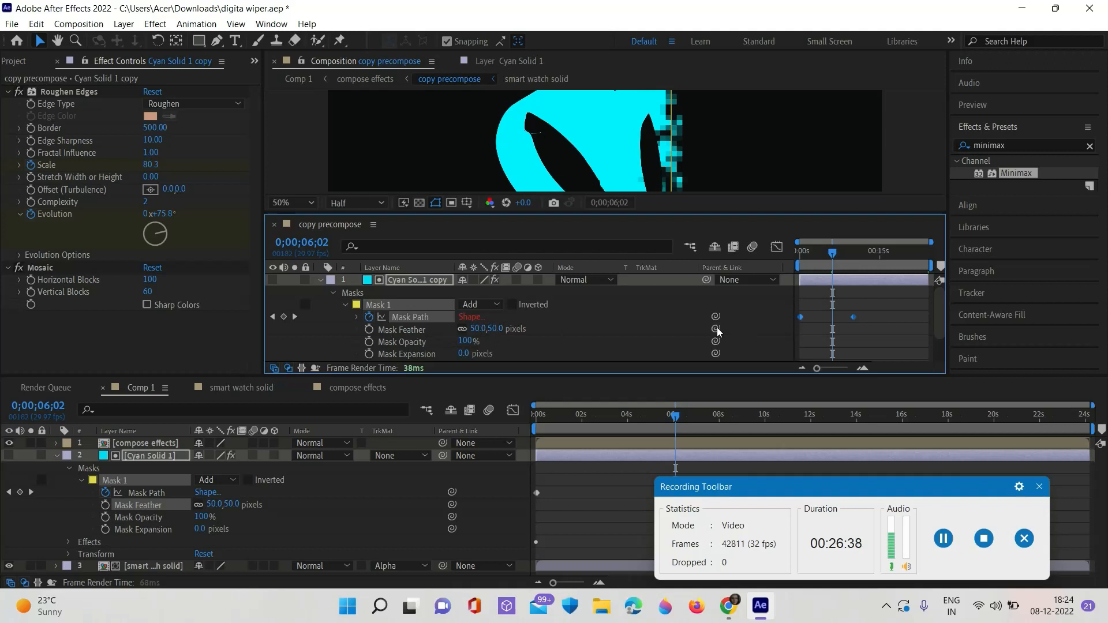
drag(717, 327, 171, 505)
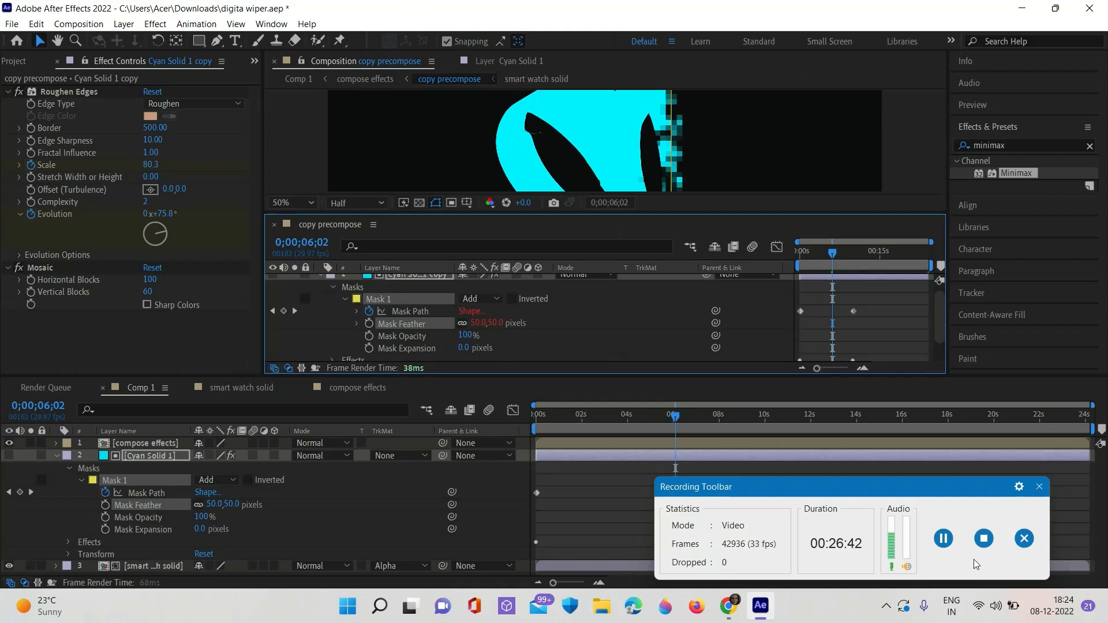
click(943, 539)
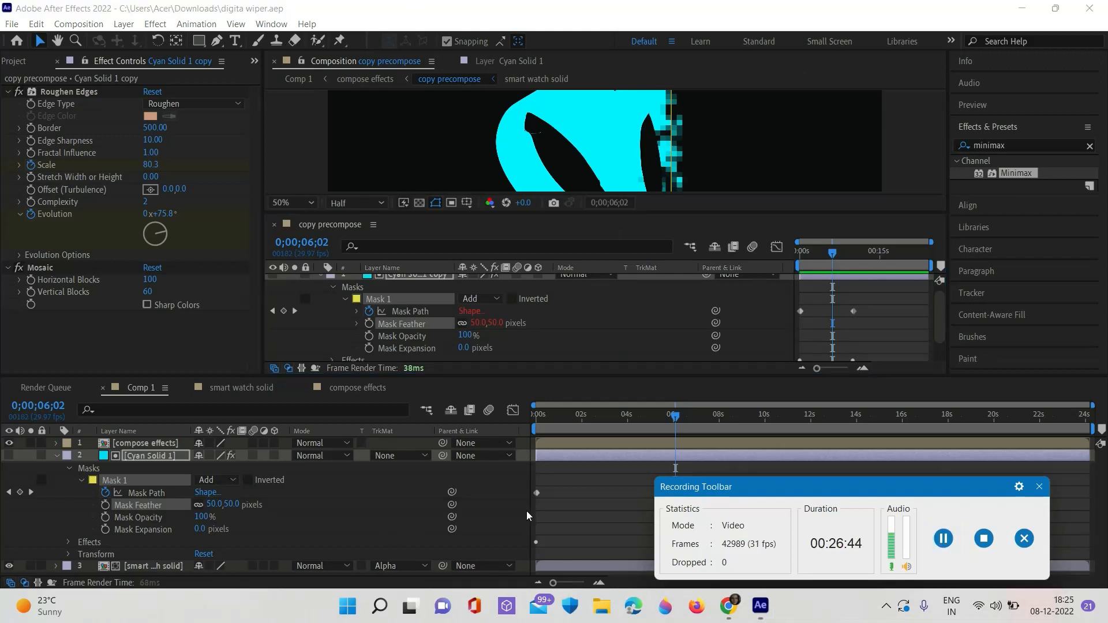
mouse_move(453, 517)
mouse_down()
mouse_move(47, 546)
mouse_move(70, 545)
mouse_move(145, 501)
mouse_up()
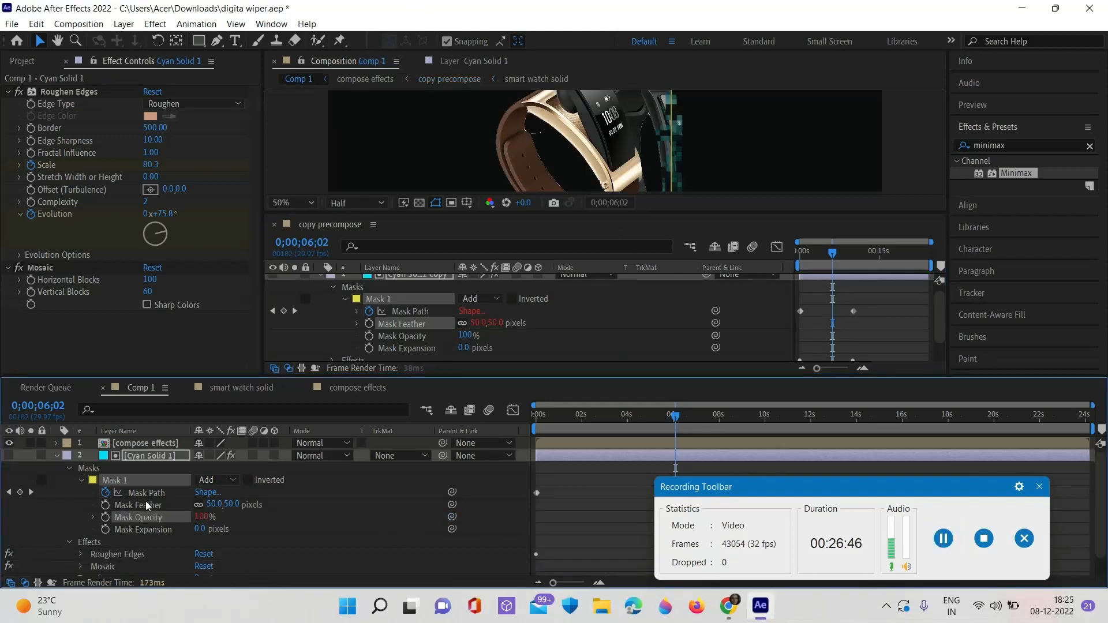
Step: Expand Roughen Edges on both cyan solids and link the Border property of Cyan Solid 1 copy to Cyan Solid 1's Border in Comp 1
scroll(157, 545, down, 1)
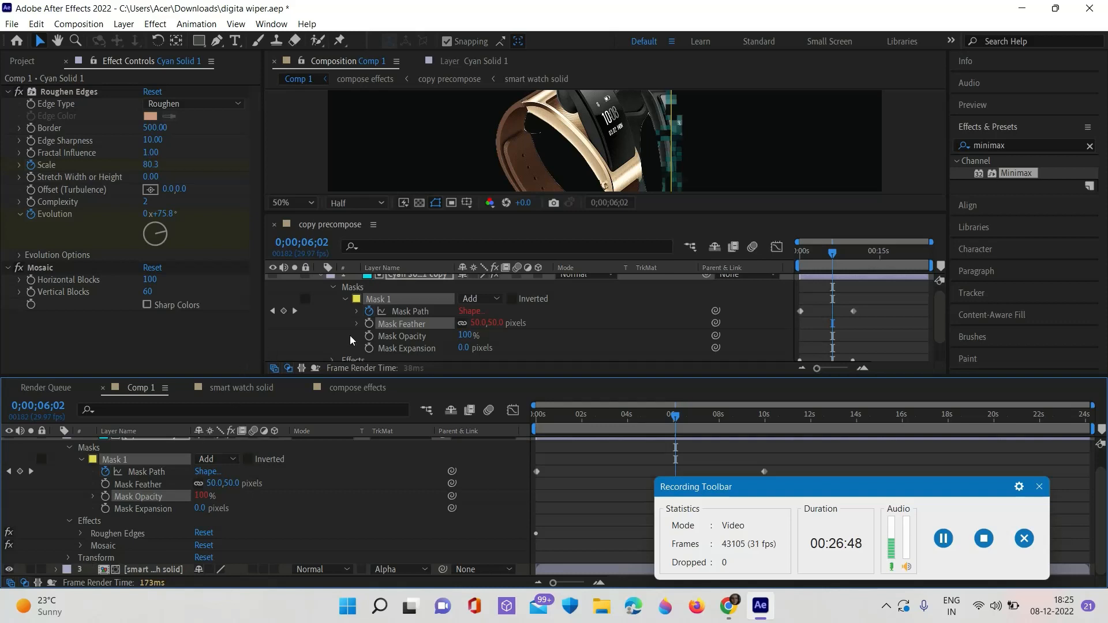
scroll(351, 340, down, 1)
click(331, 333)
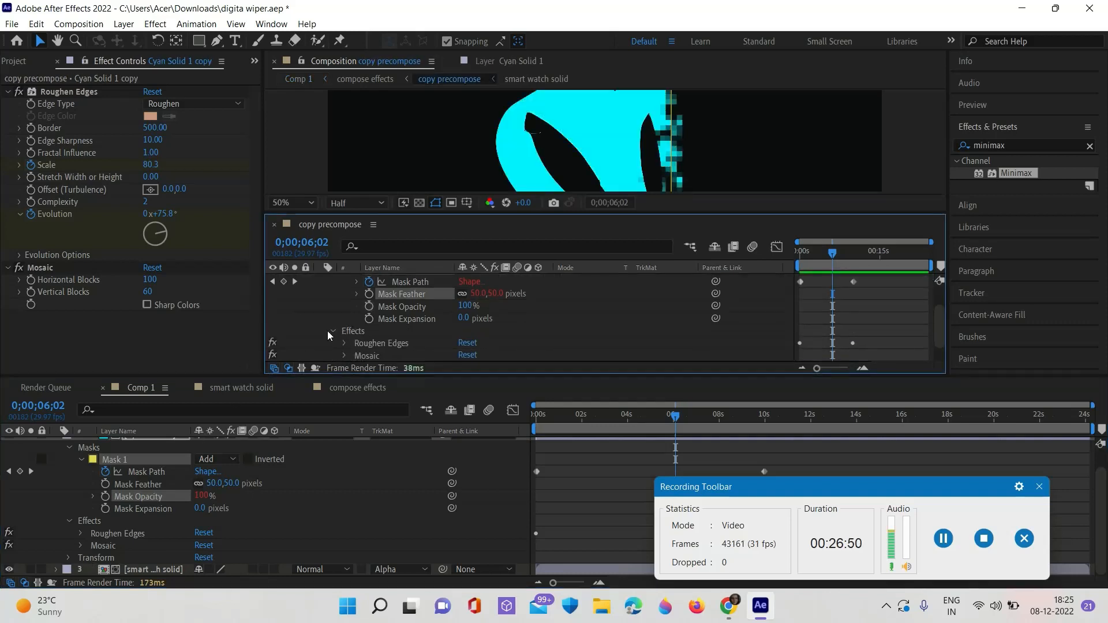
scroll(359, 358, down, 1)
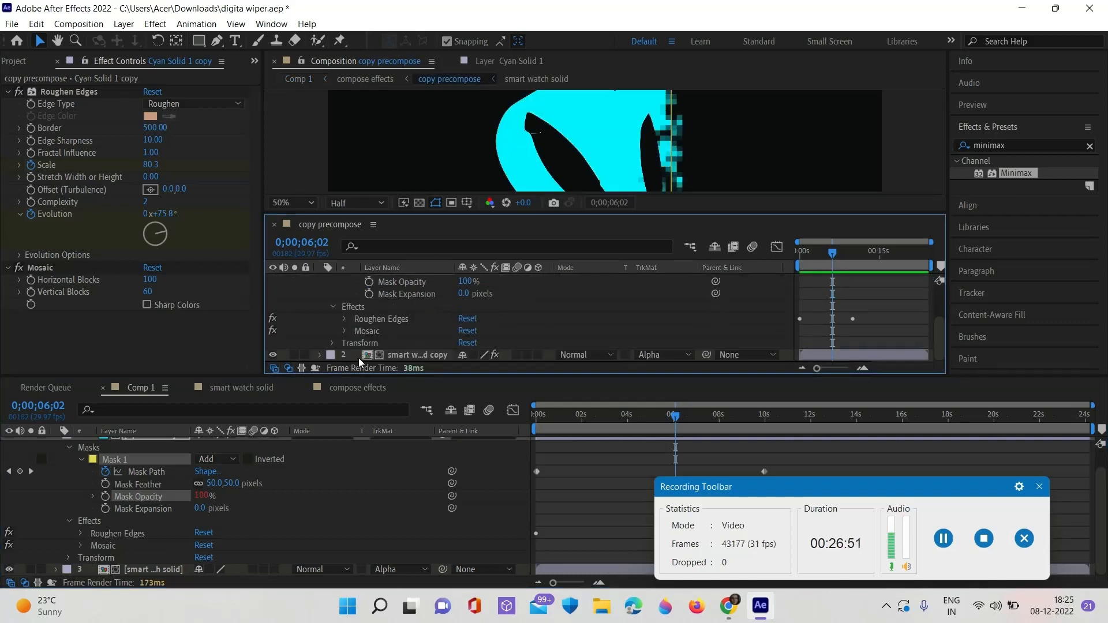
click(344, 321)
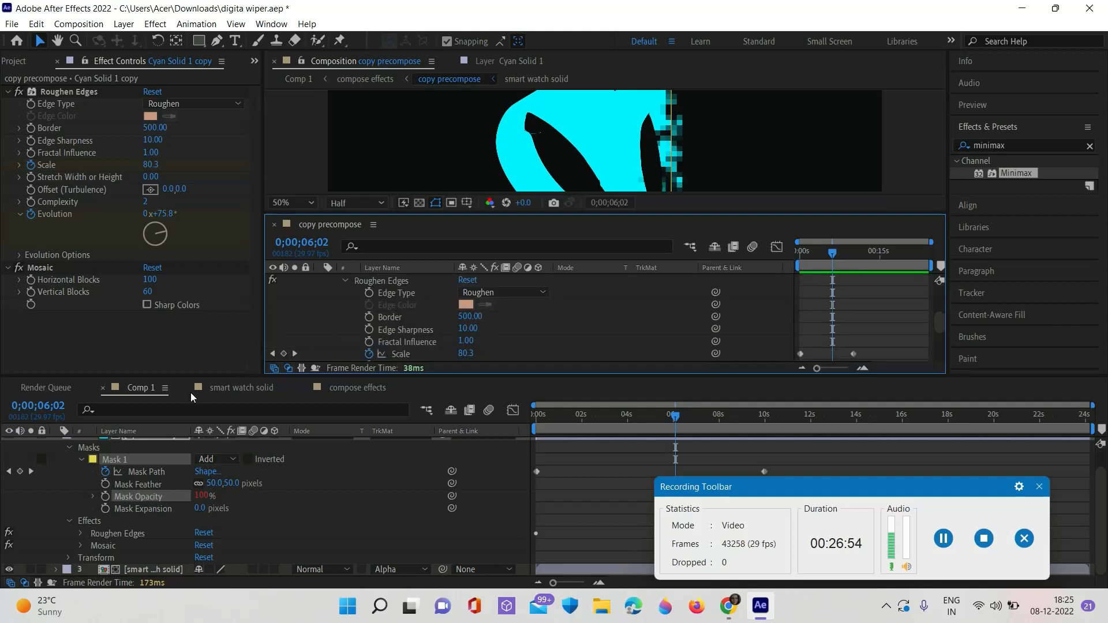
click(83, 532)
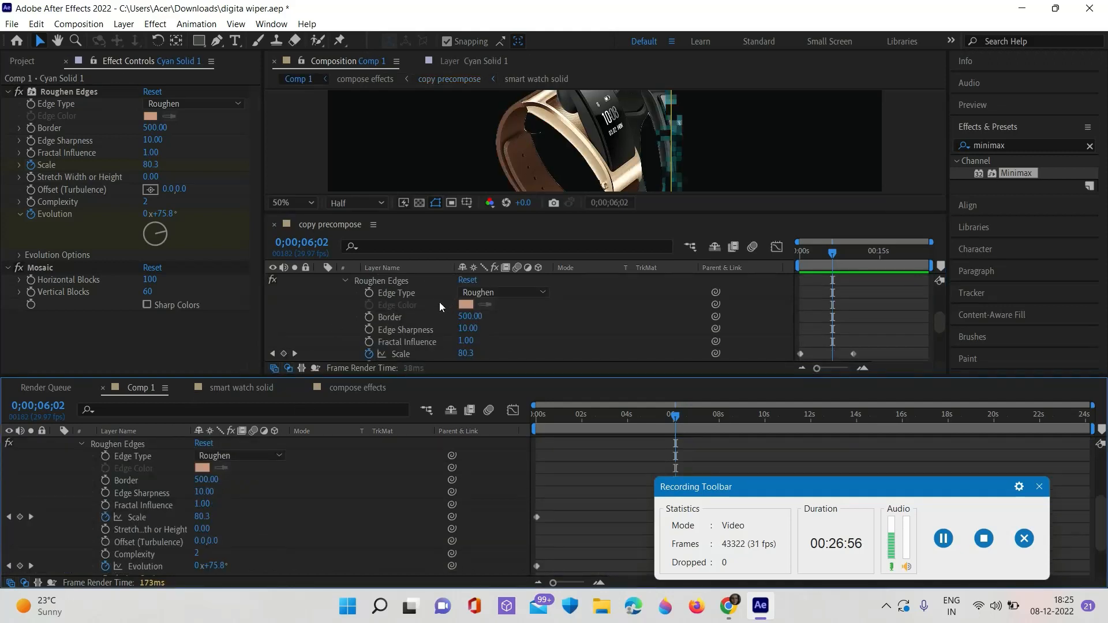
click(403, 320)
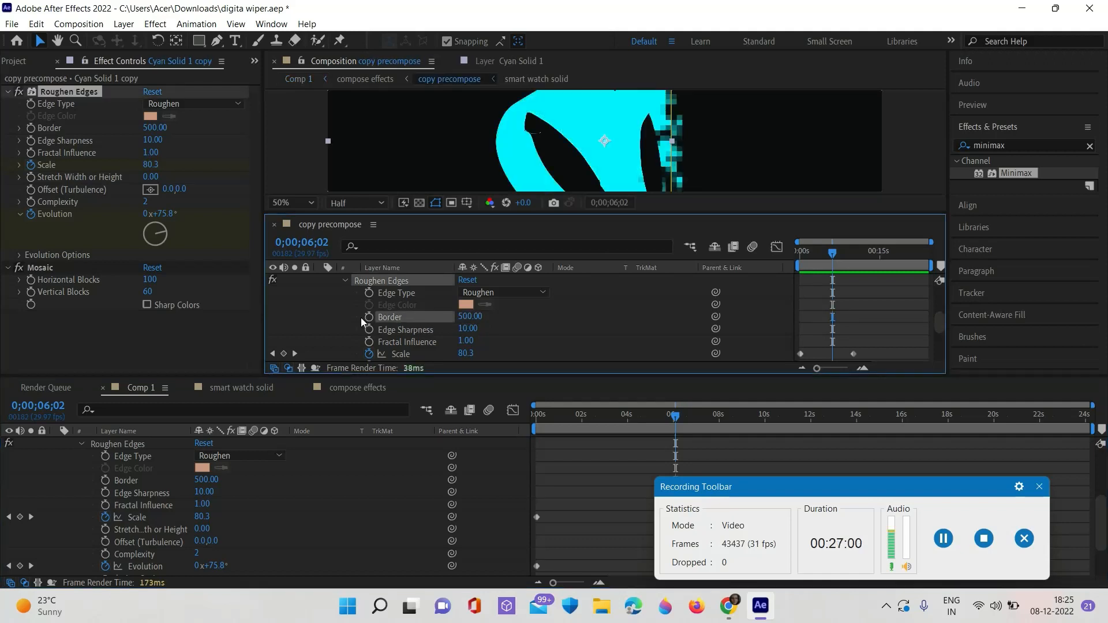
scroll(130, 529, down, 3)
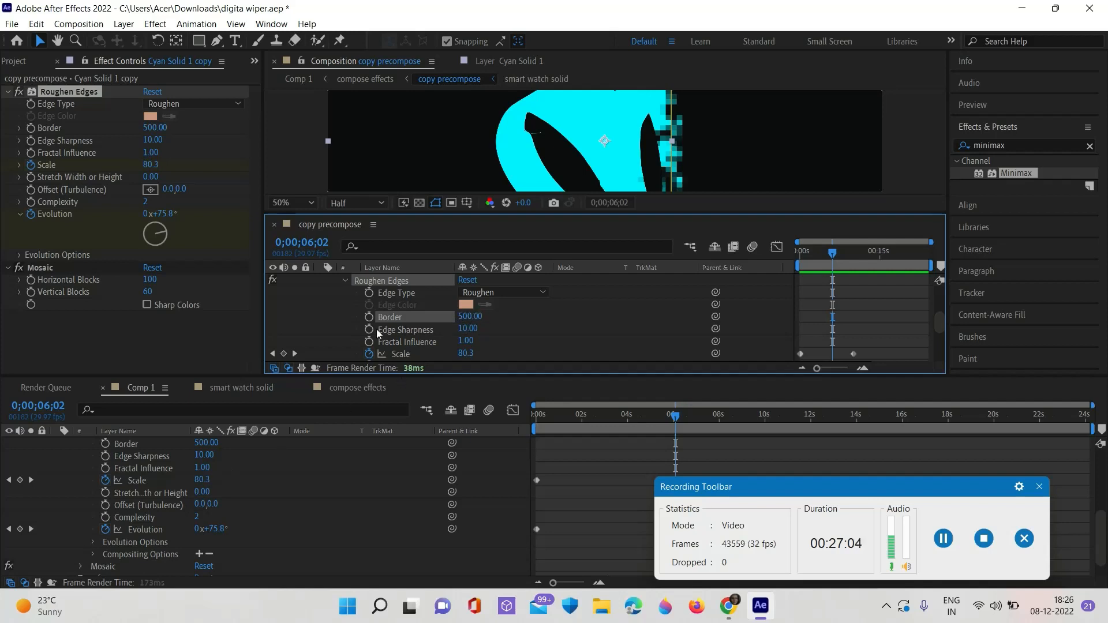
scroll(82, 535, up, 3)
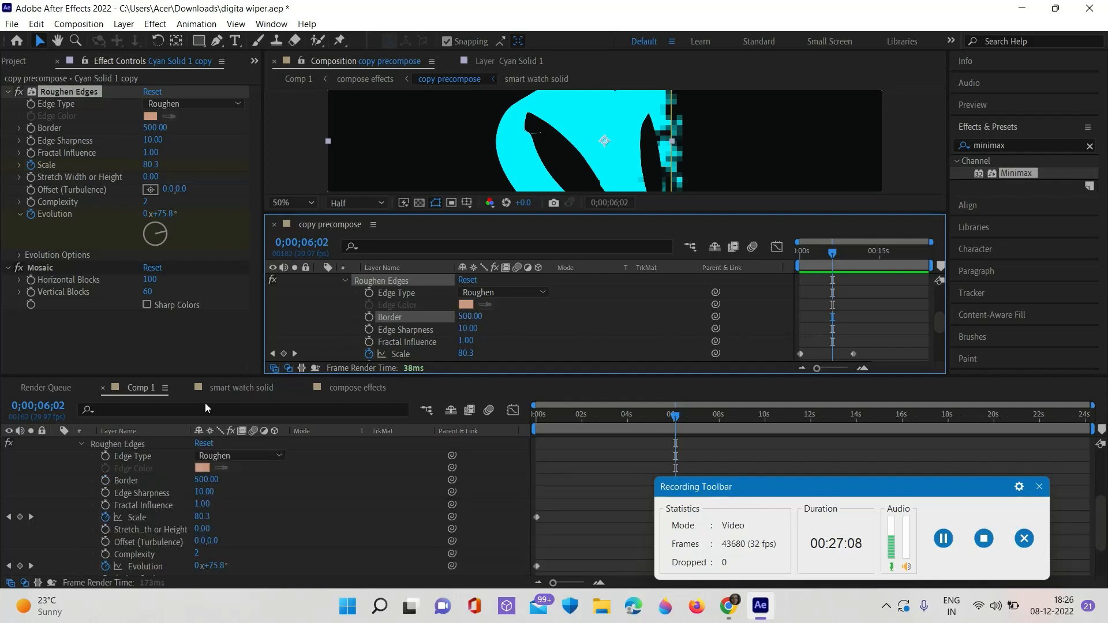
click(139, 481)
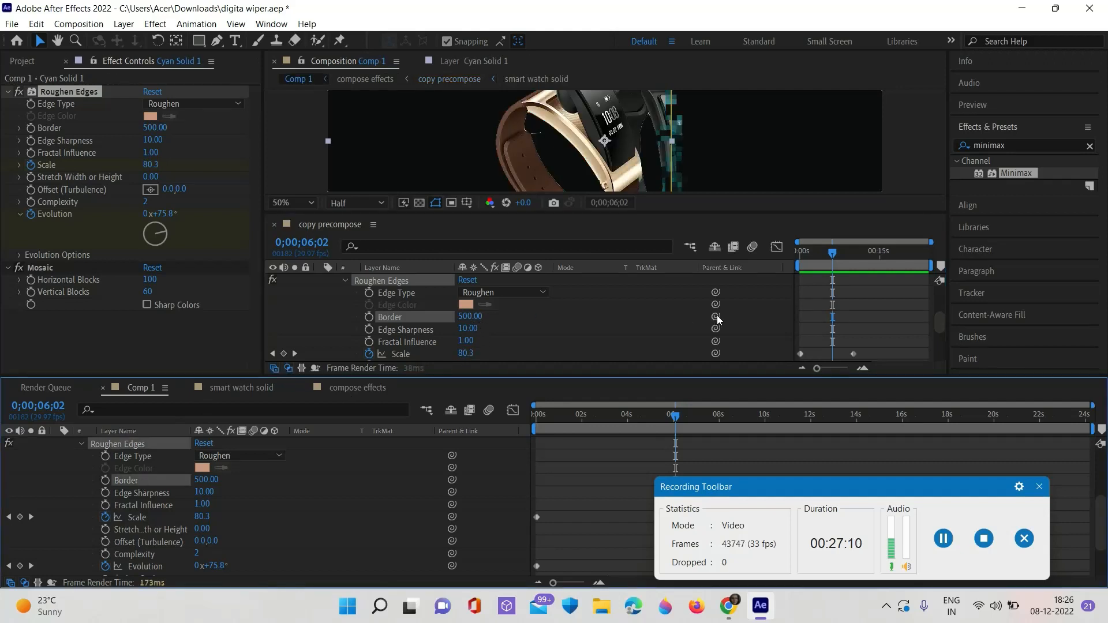
drag(717, 320, 177, 482)
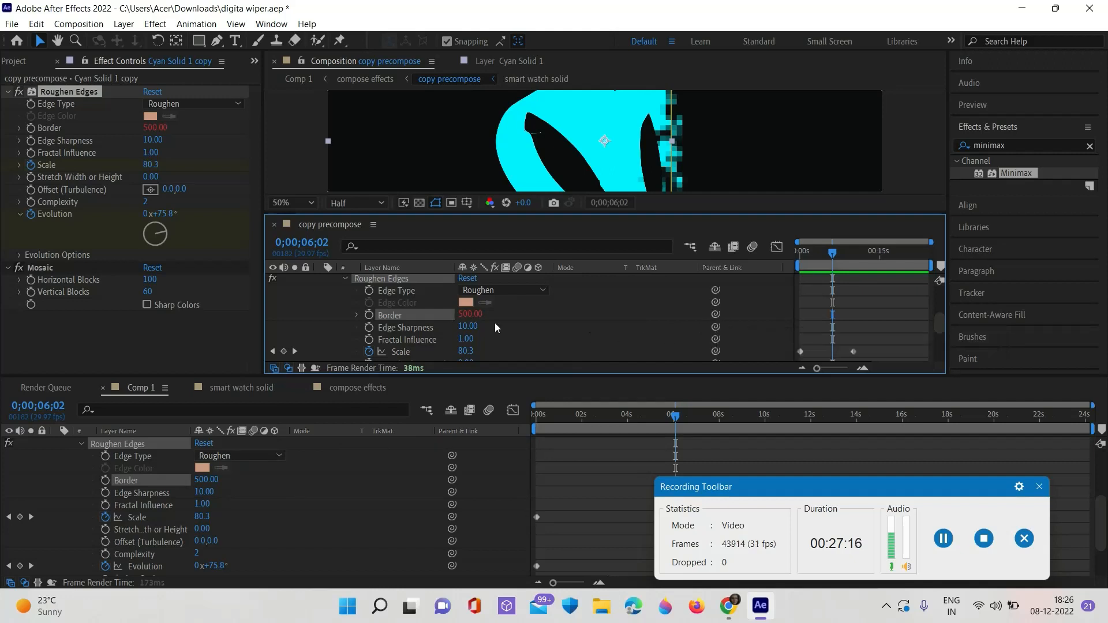
Step: Relink Cyan Solid 1 copy's Roughen Edges Border to Cyan Solid 1's Edge Sharpness in Comp 1, and its Scale to that solid's Scale
click(414, 328)
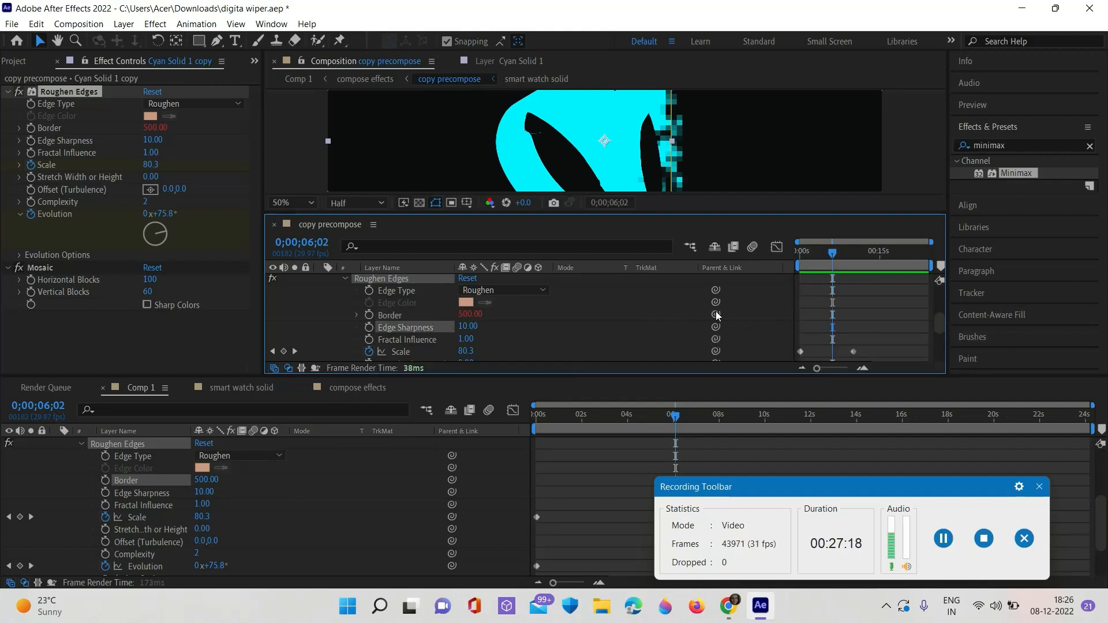
drag(716, 312, 161, 503)
scroll(443, 309, down, 1)
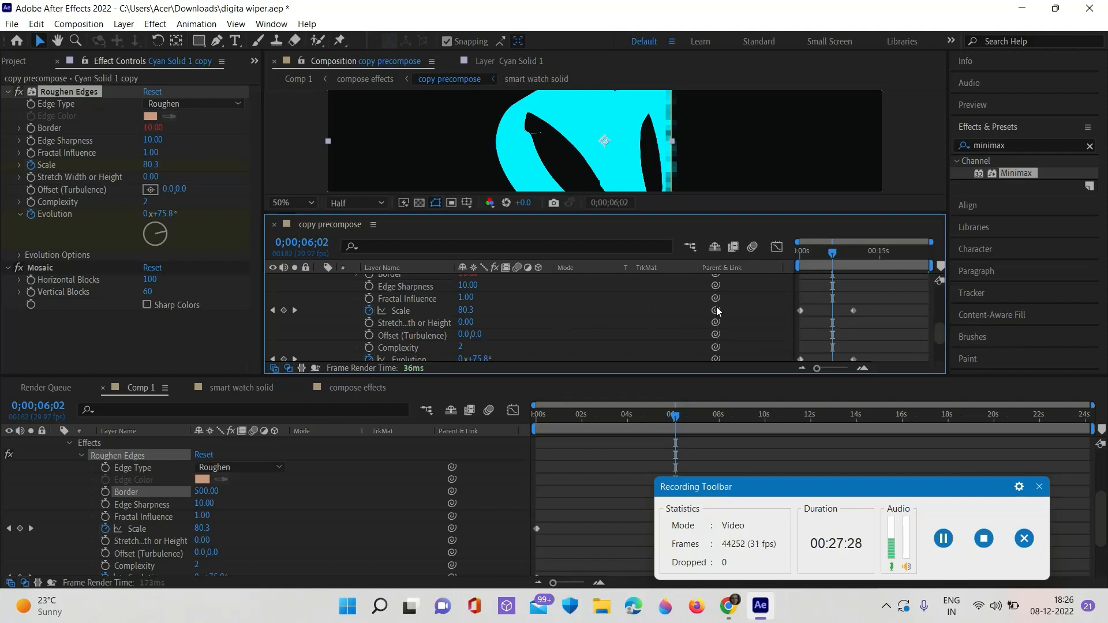
drag(717, 311, 152, 535)
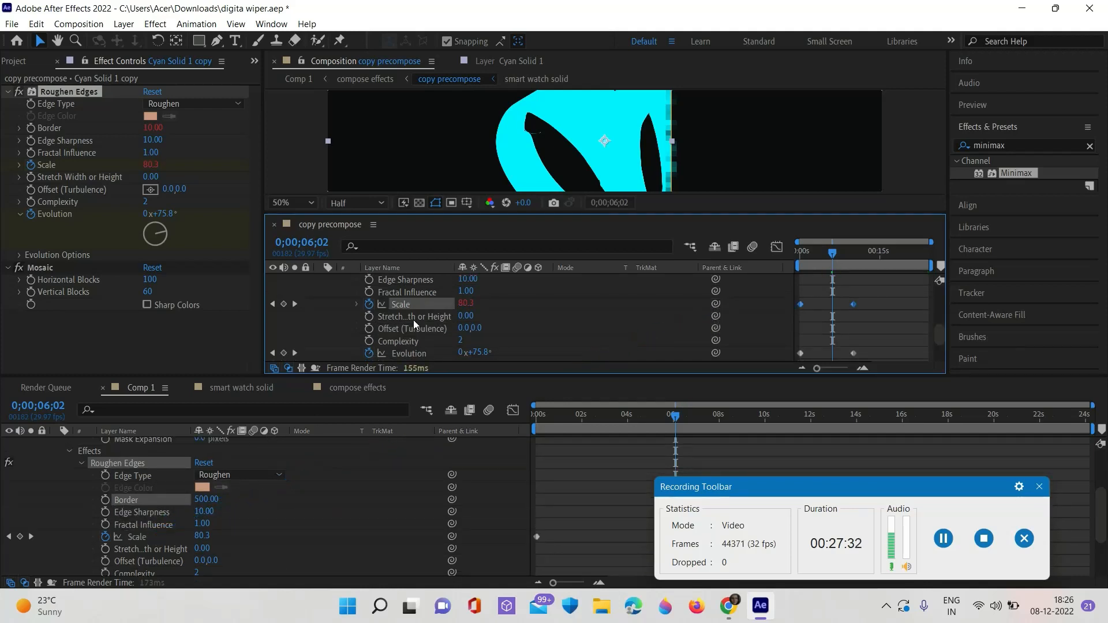
Step: Link the Mosaic Horizontal Blocks and Vertical Blocks of Cyan Solid 1 copy to the same properties of Cyan Solid 1 in Comp 1
scroll(413, 320, down, 3)
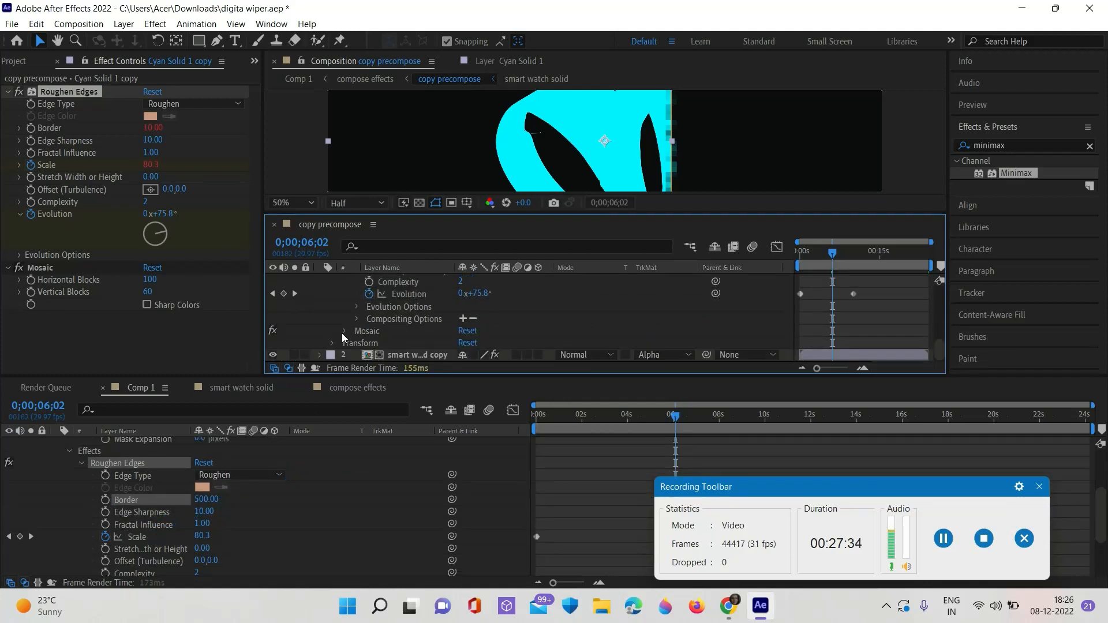
click(343, 331)
scroll(342, 333, down, 1)
scroll(165, 530, down, 3)
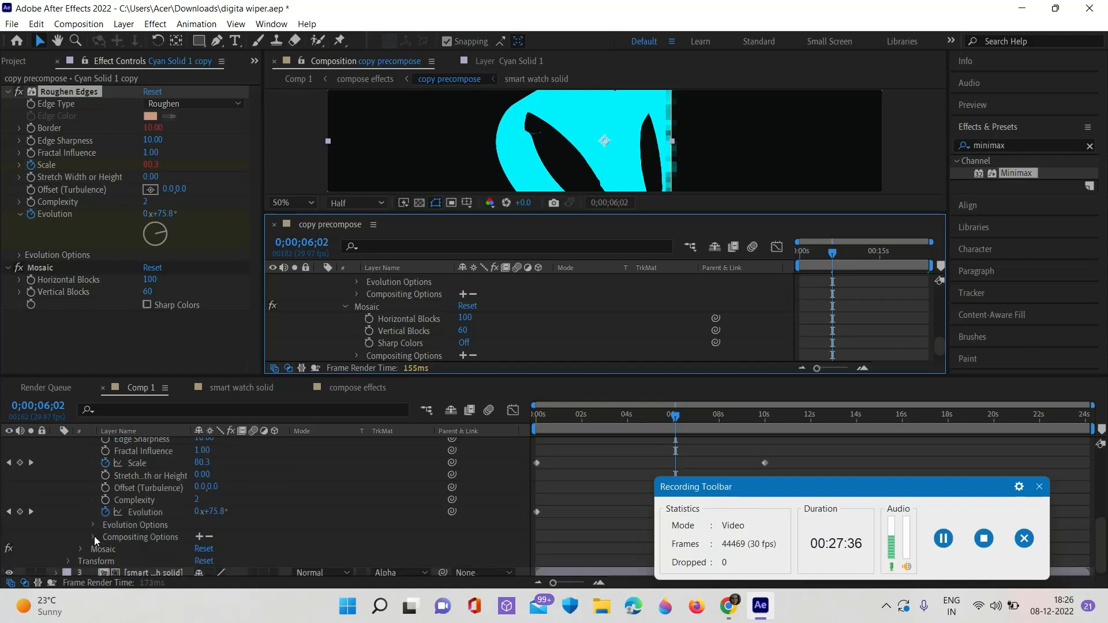
click(82, 549)
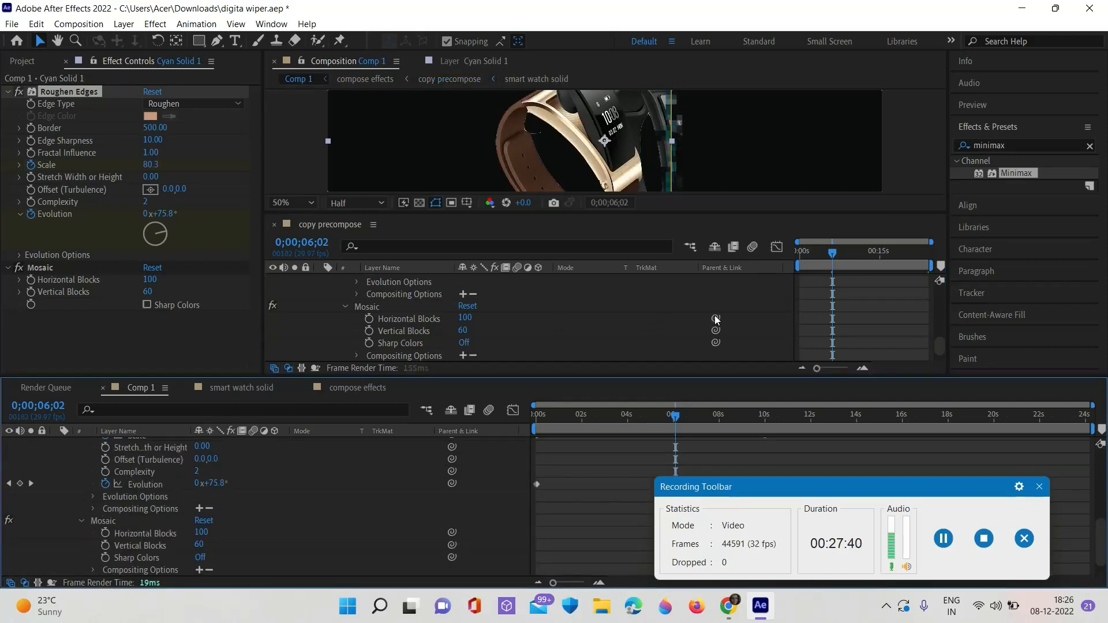
drag(716, 318, 136, 550)
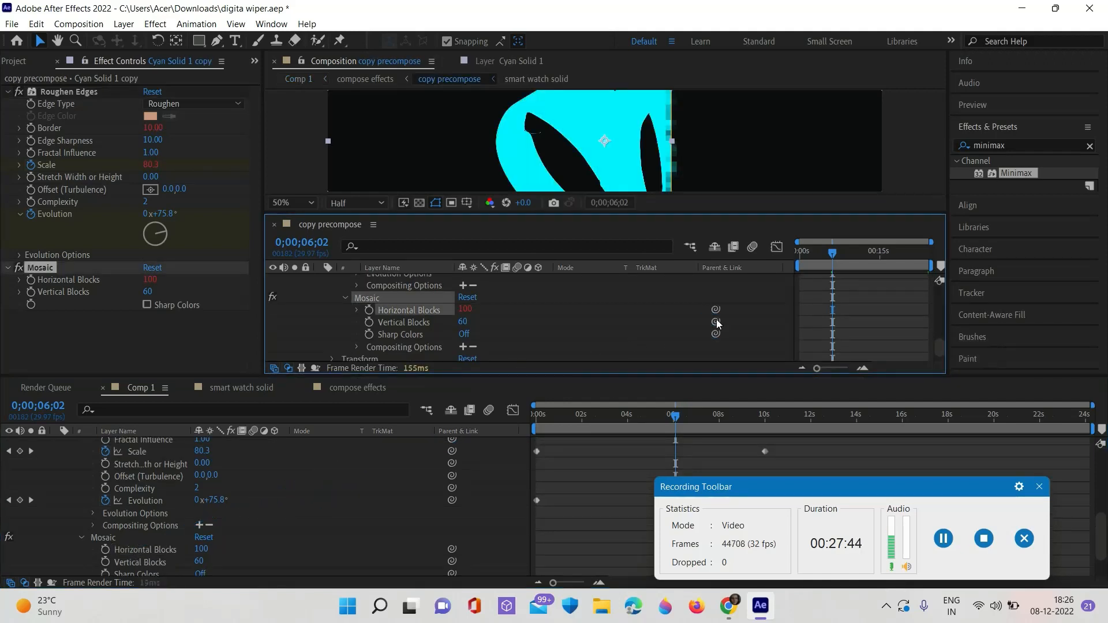
drag(716, 320, 139, 539)
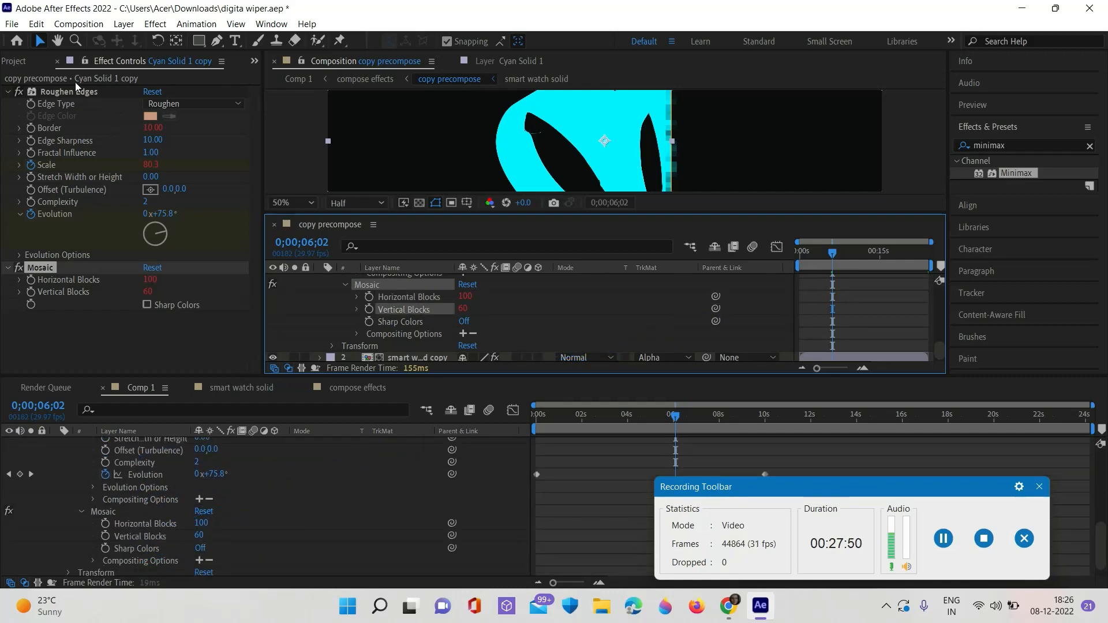
Step: Save the project and close the separate copy precompose timeline
click(12, 23)
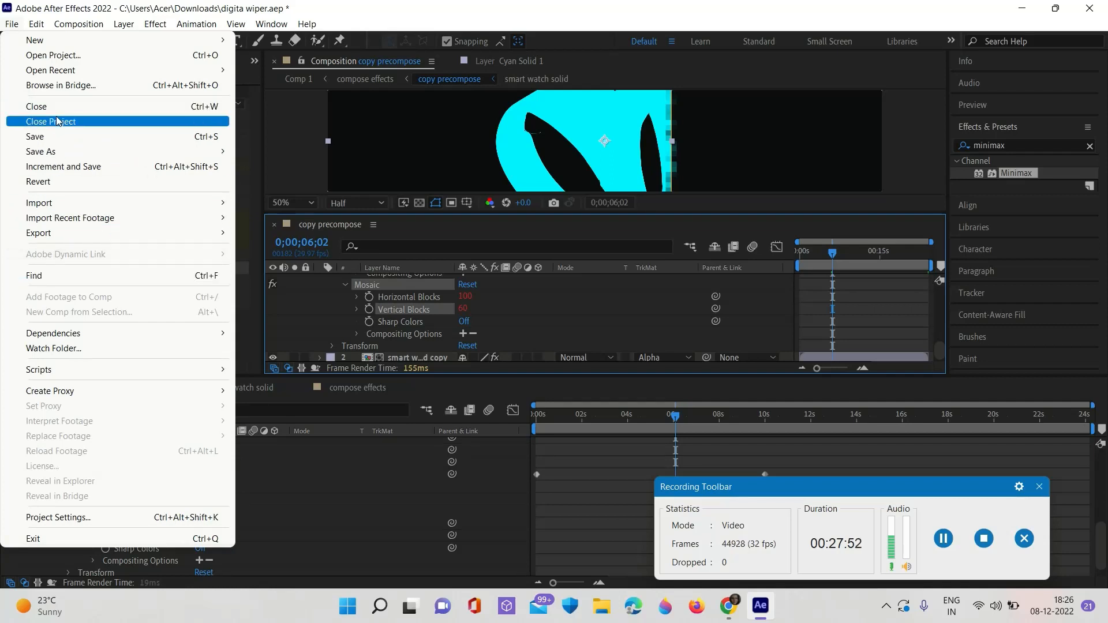
click(35, 136)
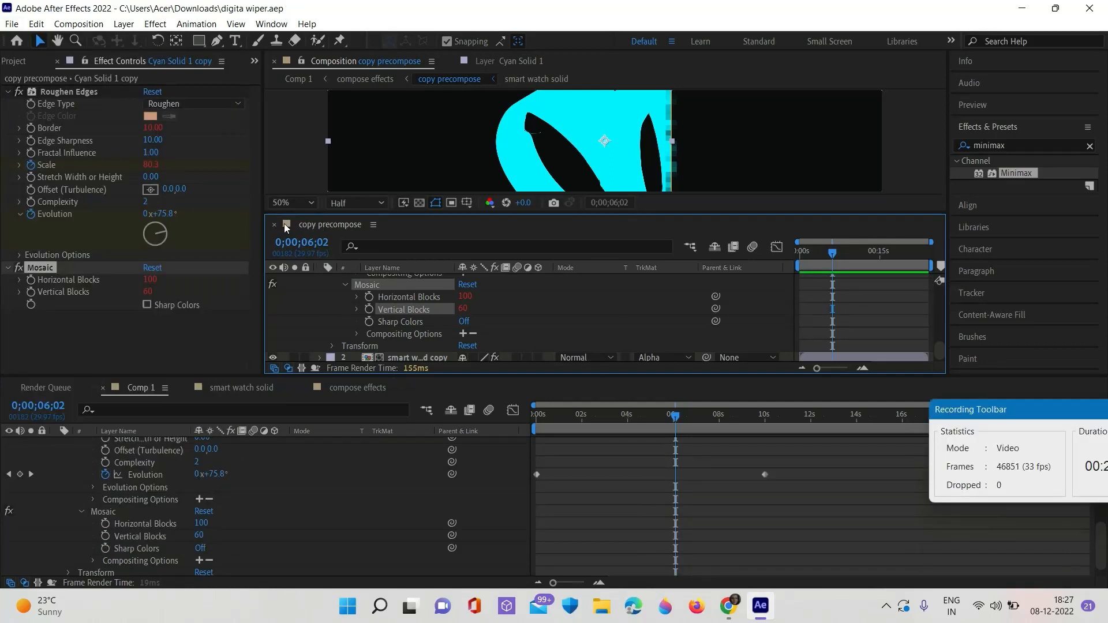
drag(1045, 403, 750, 440)
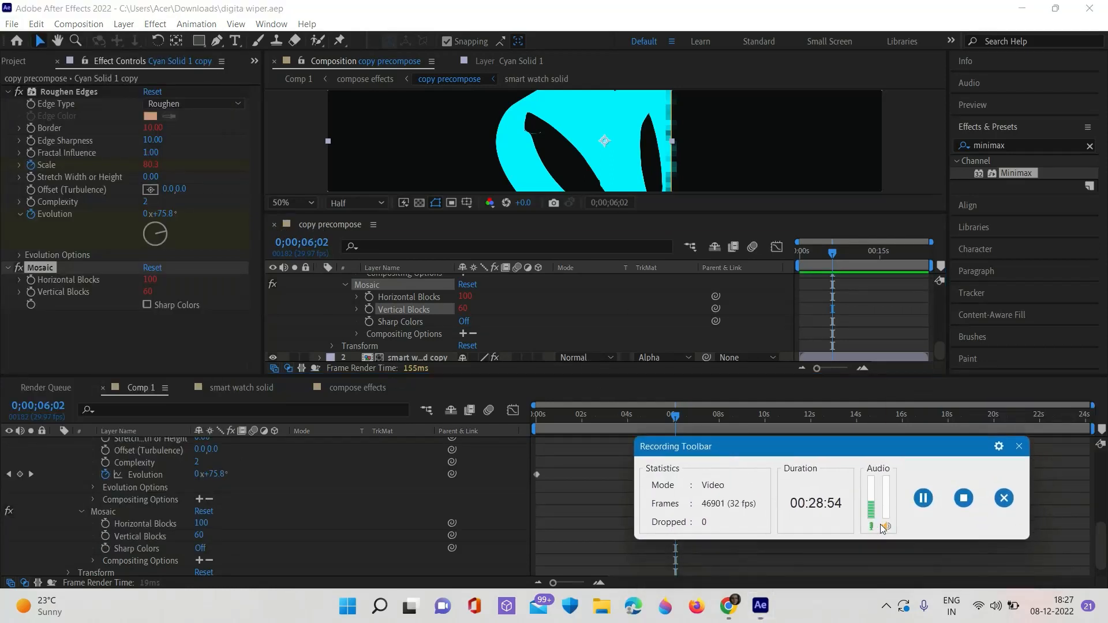
click(274, 224)
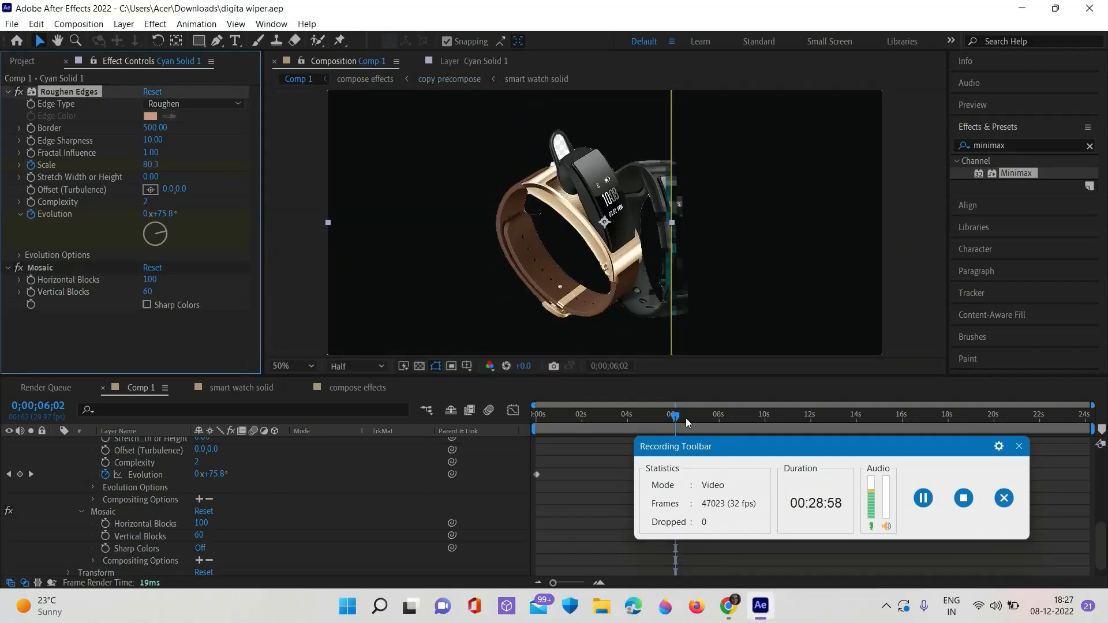
Step: Scrub Comp 1 back to about 5 seconds and forward to about 10 seconds to check the wipe
mouse_move(676, 417)
mouse_down()
mouse_move(548, 418)
mouse_move(663, 418)
mouse_up()
key(alt+f)
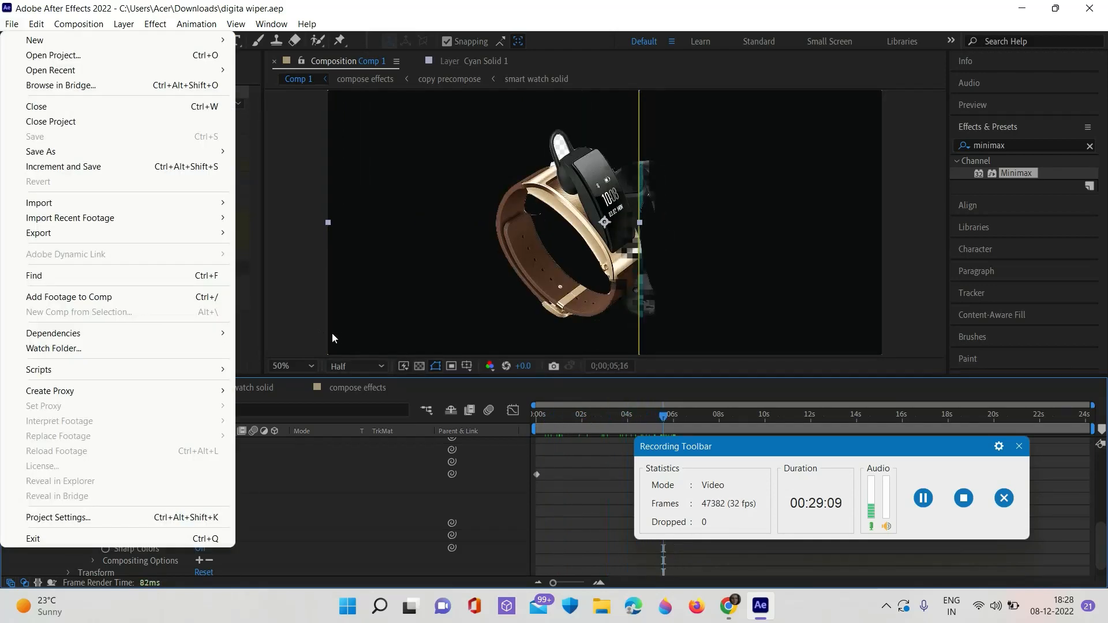
click(335, 486)
scroll(150, 482, down, 1)
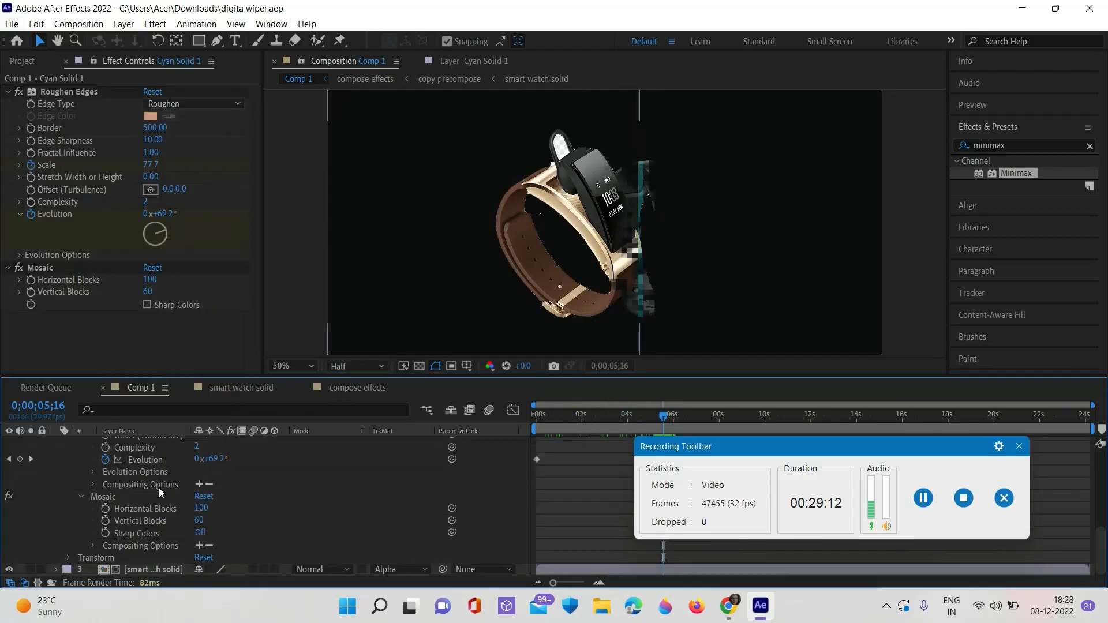
scroll(156, 485, up, 6)
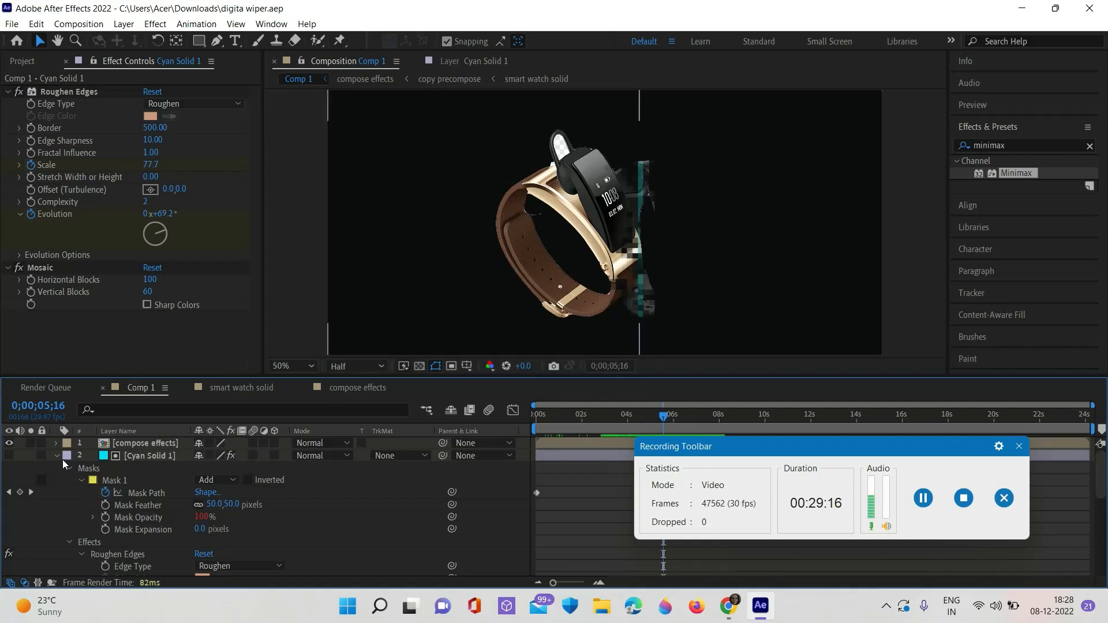
drag(664, 415, 765, 416)
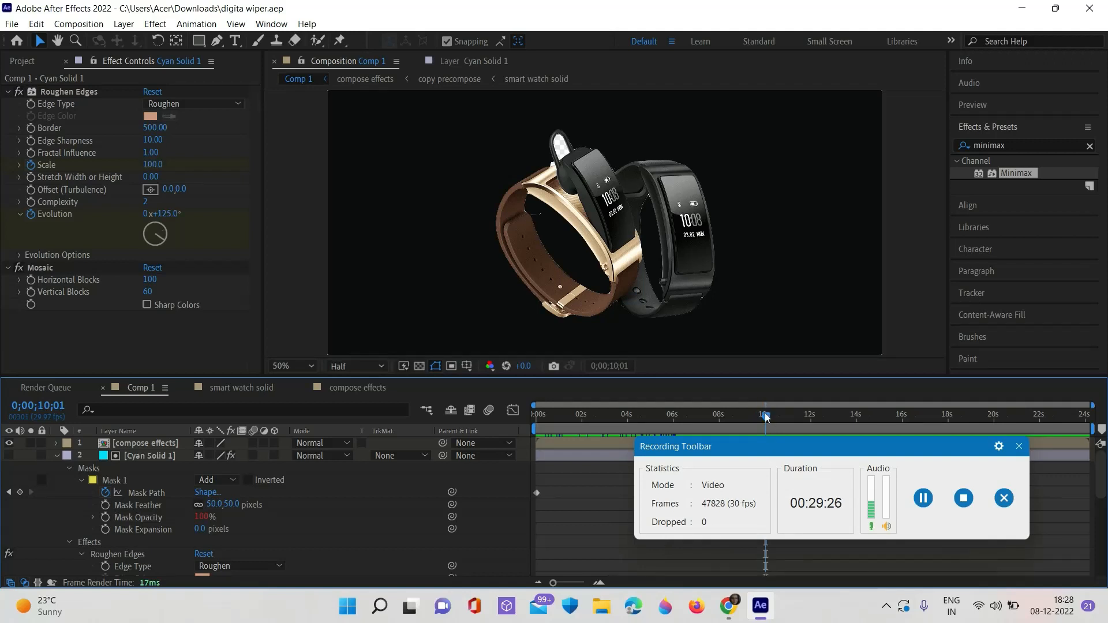
mouse_move(766, 416)
mouse_down()
mouse_move(532, 435)
mouse_move(605, 415)
mouse_move(766, 417)
mouse_up()
click(923, 498)
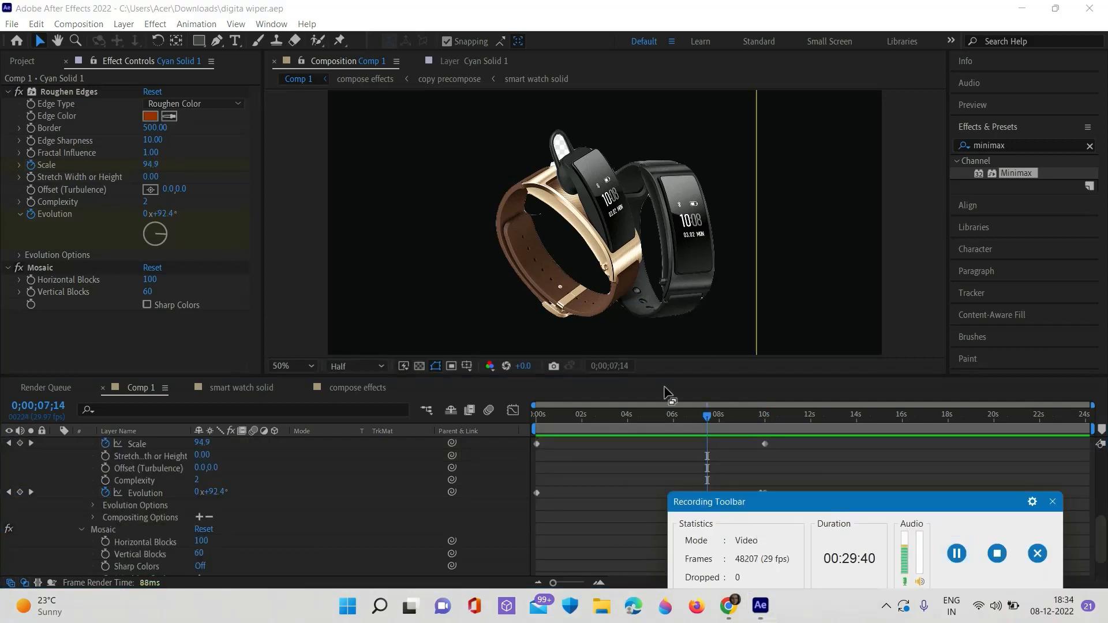
Step: Collapse the expanded properties of Cyan Solid 1 in the Comp 1 timeline
scroll(282, 517, down, 1)
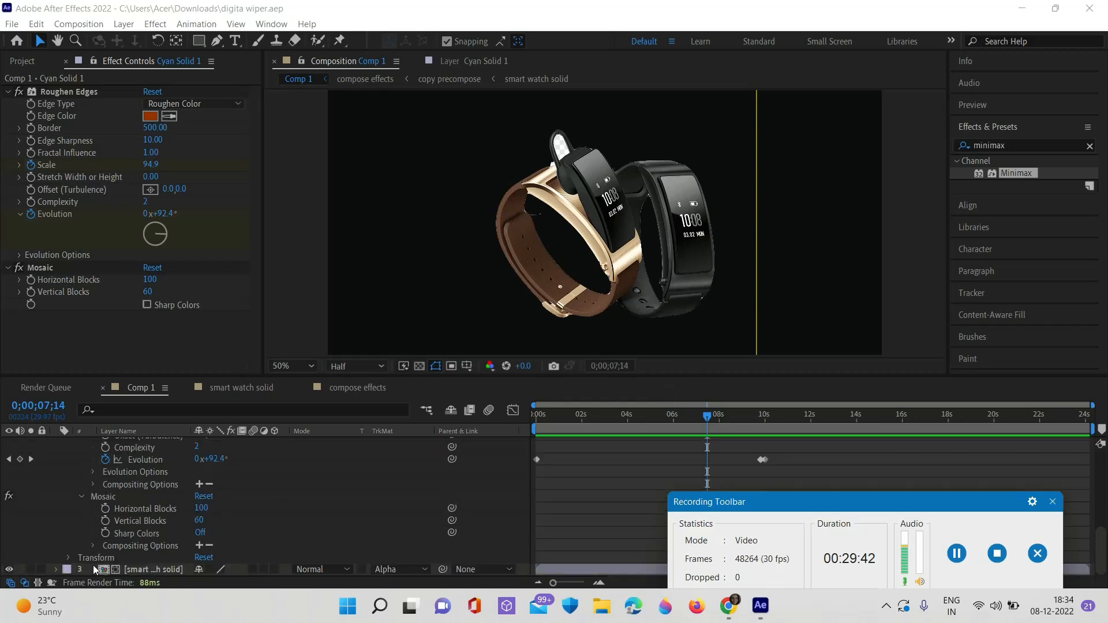
scroll(67, 505, up, 8)
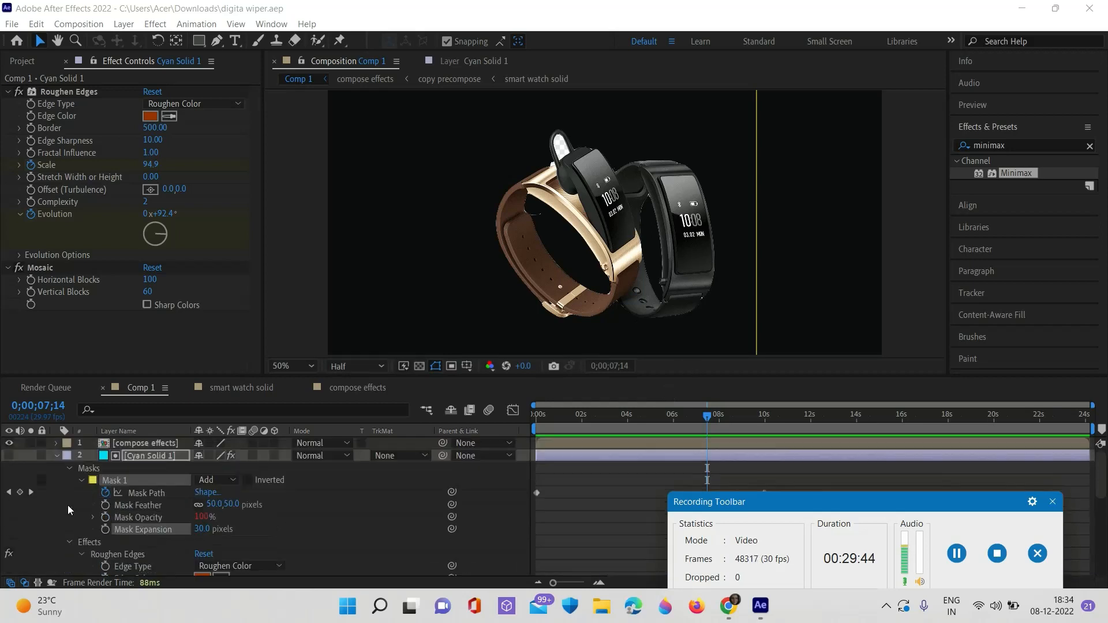
click(57, 456)
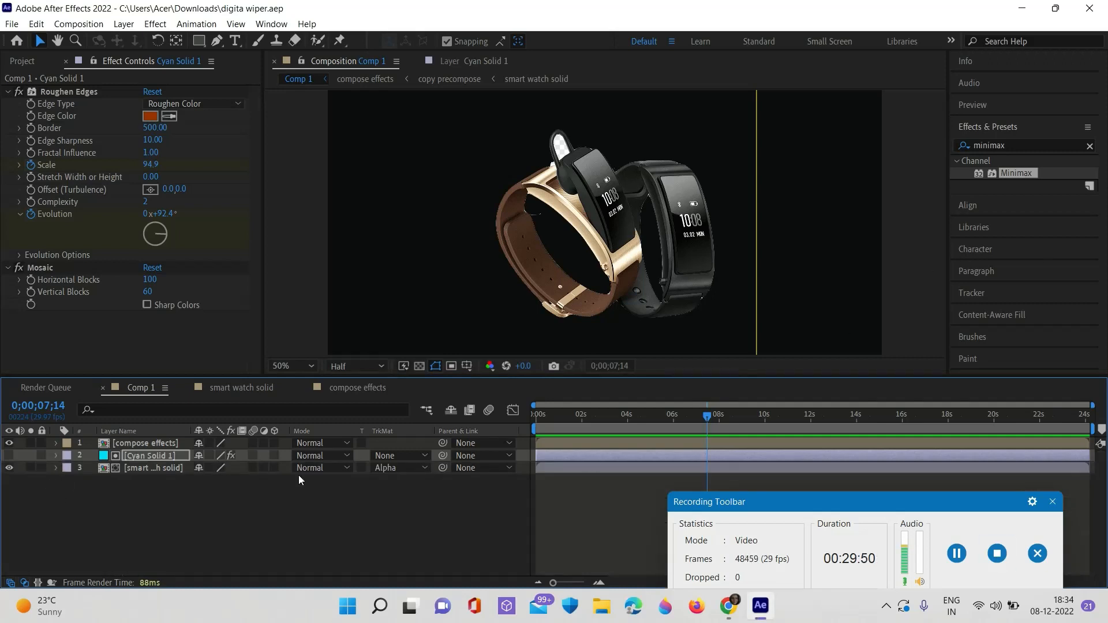
Step: Search the effects for "cc gla" and apply CC Glass to the compose effects layer
click(1090, 146)
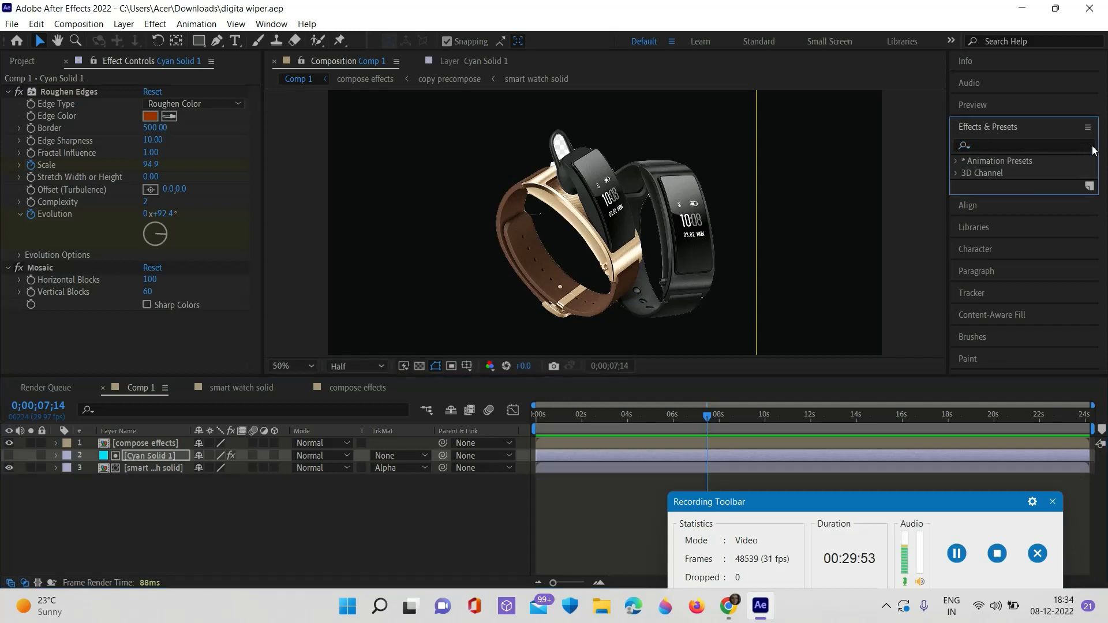
click(1029, 147)
text(cc)
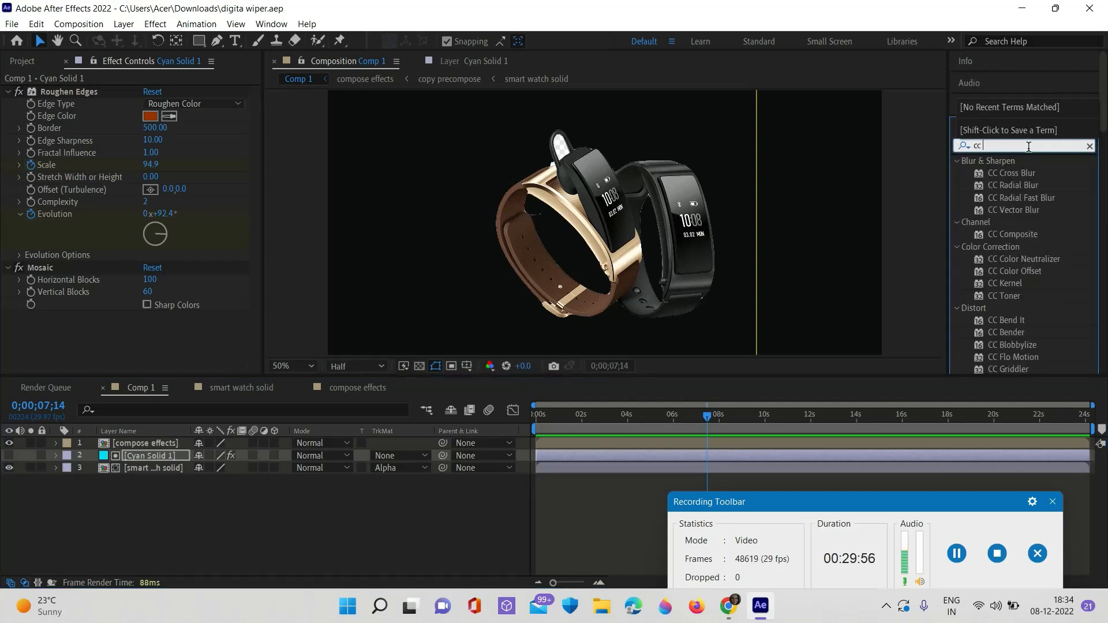
text( gl)
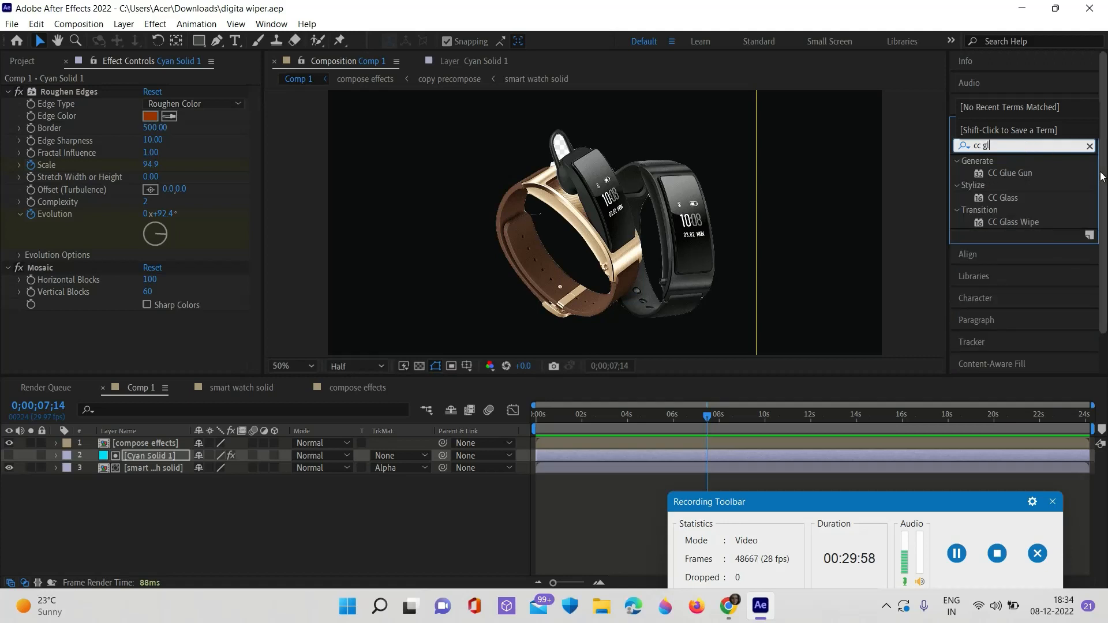
text(a)
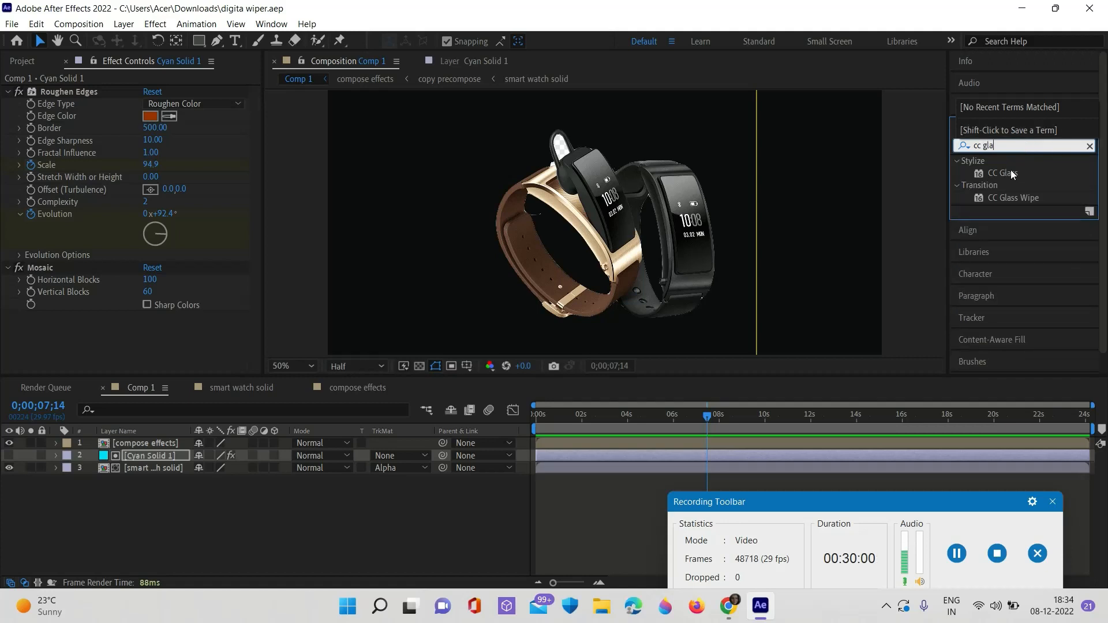
drag(1010, 170, 156, 443)
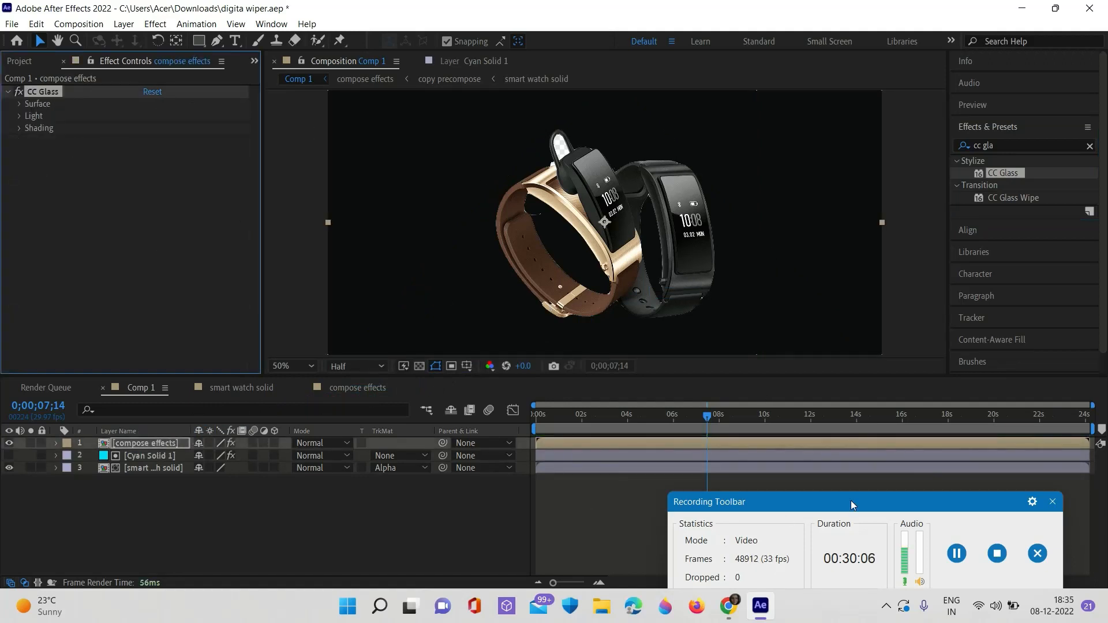
click(960, 554)
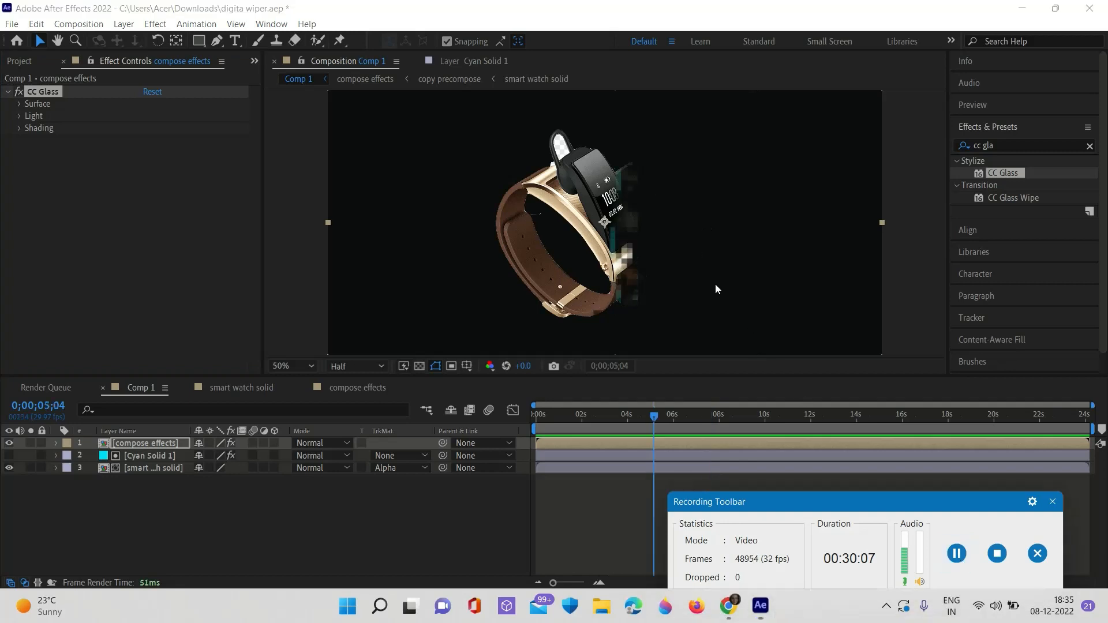
Step: Expand the Surface settings of CC Glass on compose effects and look through its Property options
scroll(715, 284, up, 2)
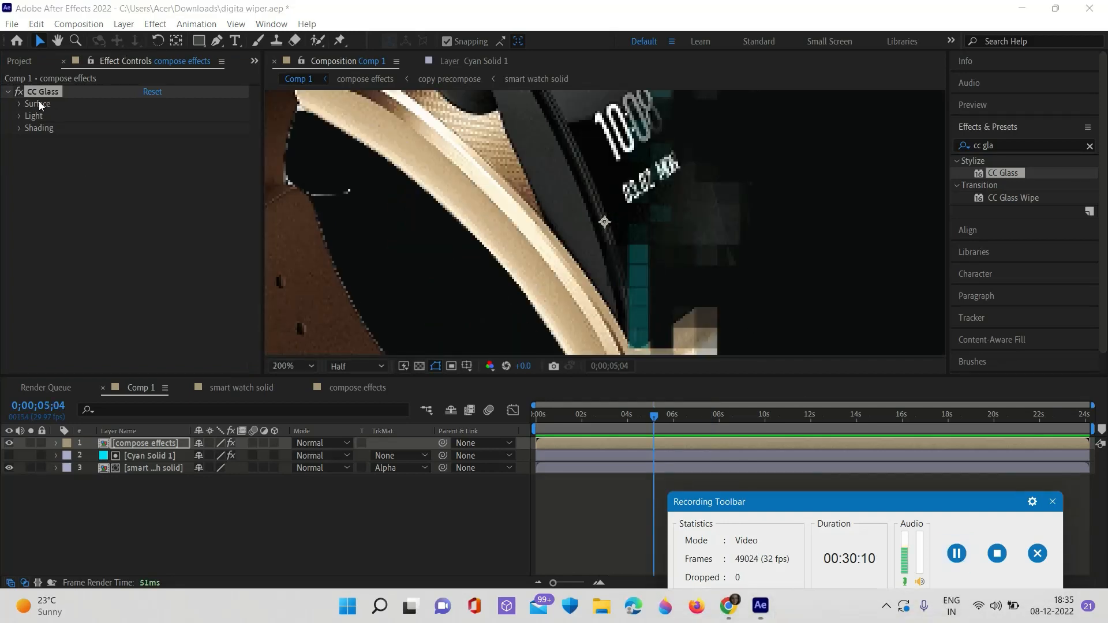
click(24, 102)
click(20, 104)
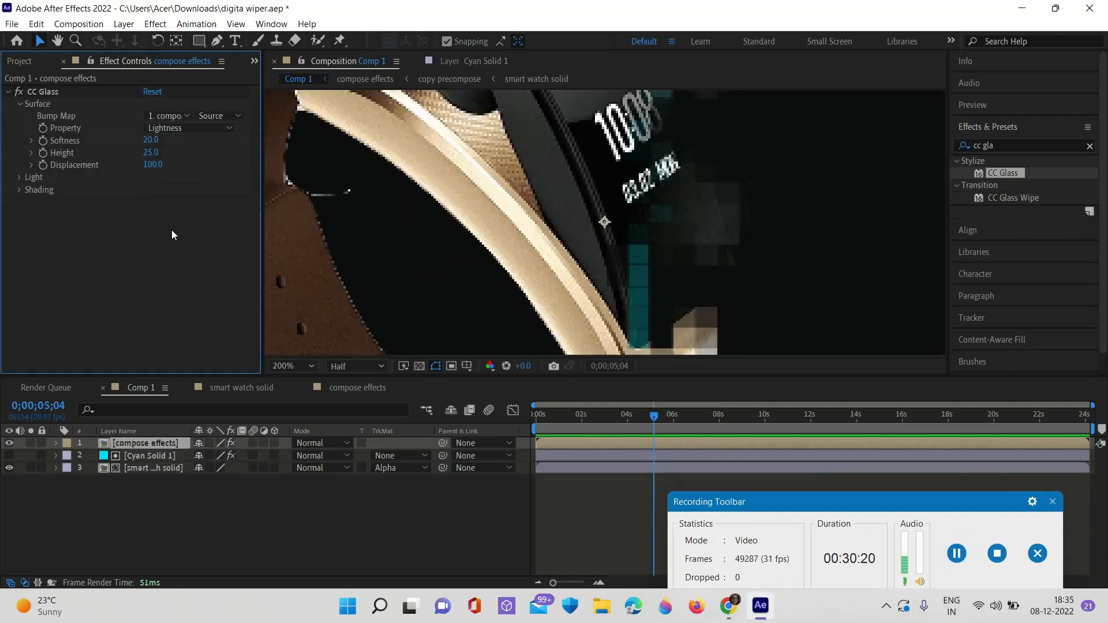
click(173, 128)
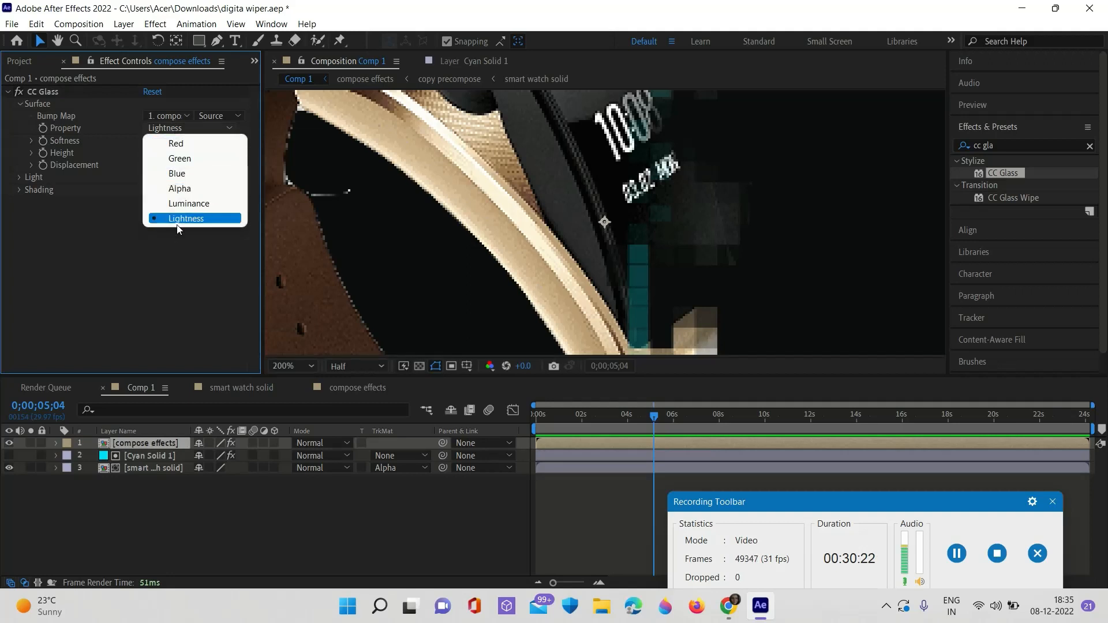
click(177, 254)
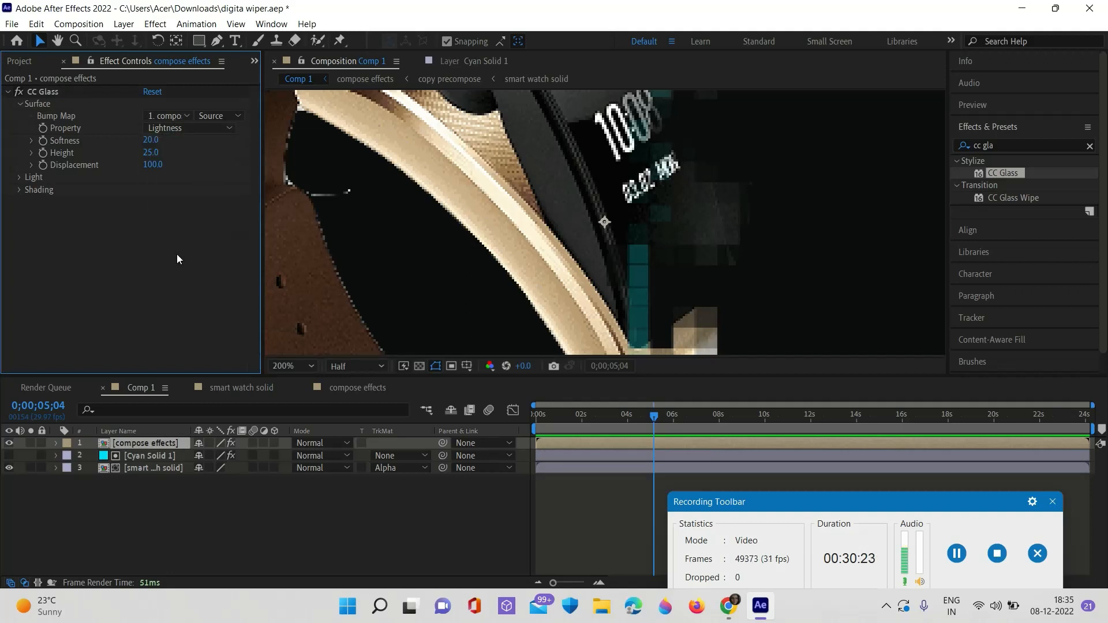
click(969, 565)
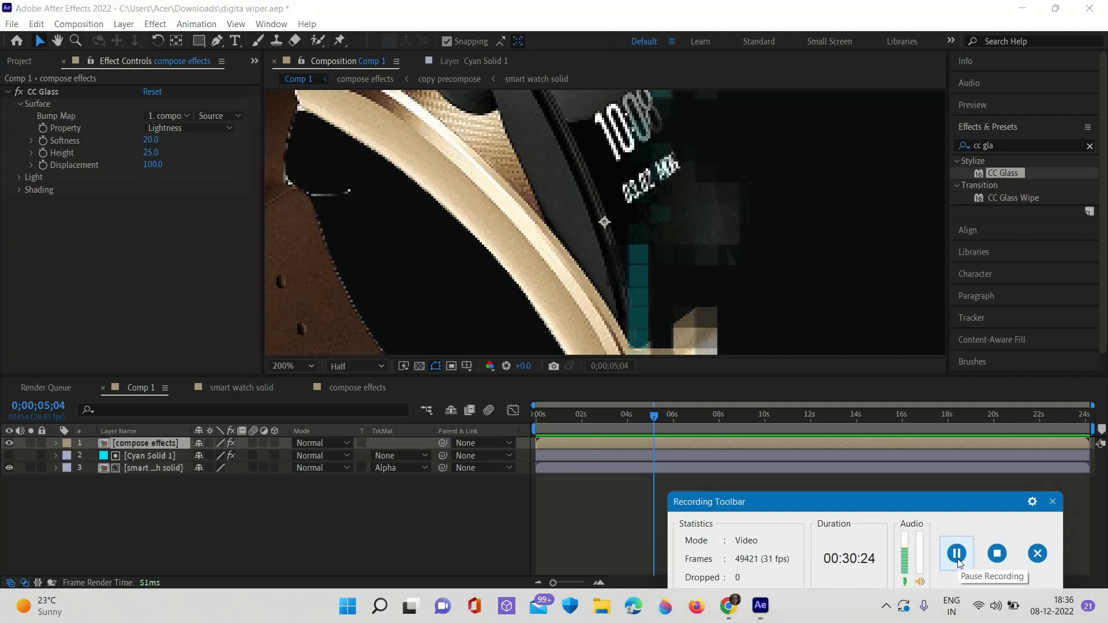
Step: Set the CC Glass Bump Map to the compose effects layer and its Property to Alpha
click(171, 115)
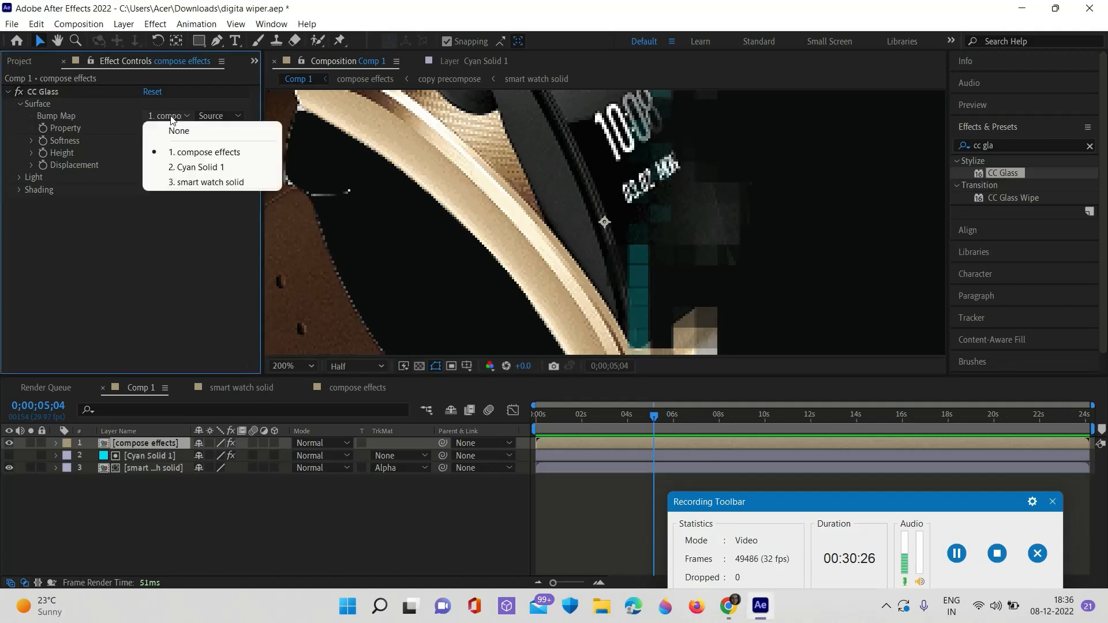
click(191, 153)
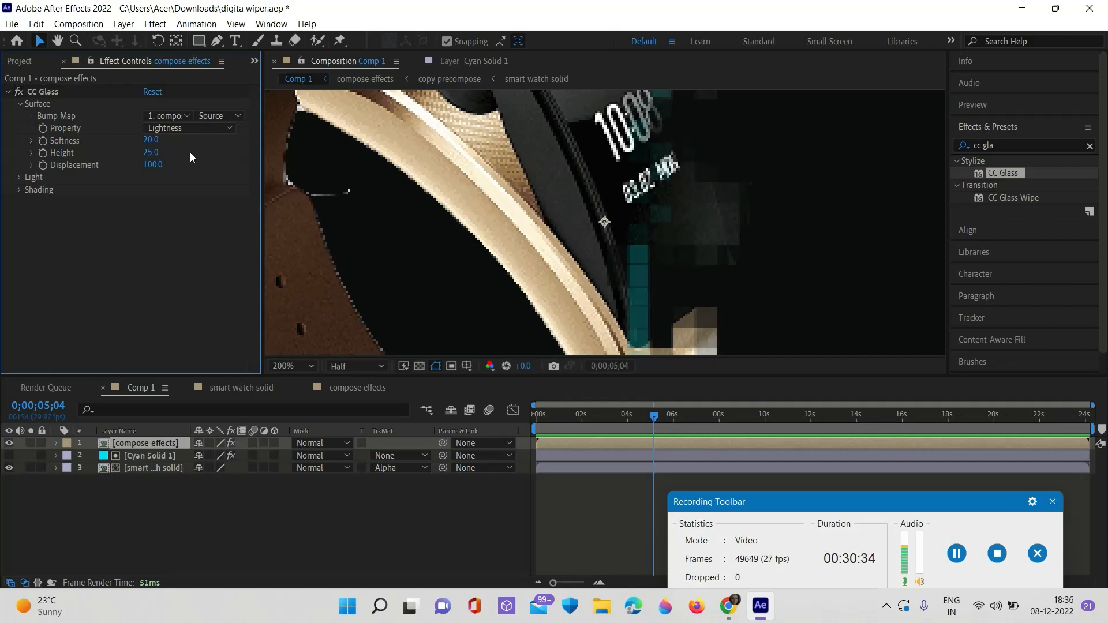
click(174, 128)
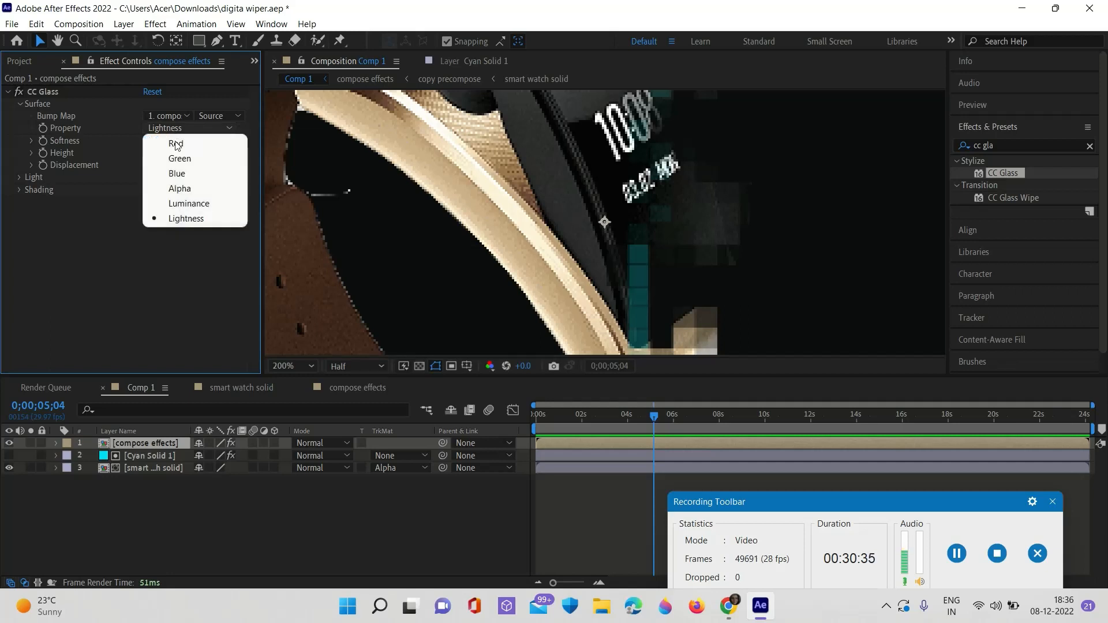
click(178, 189)
key(comma)
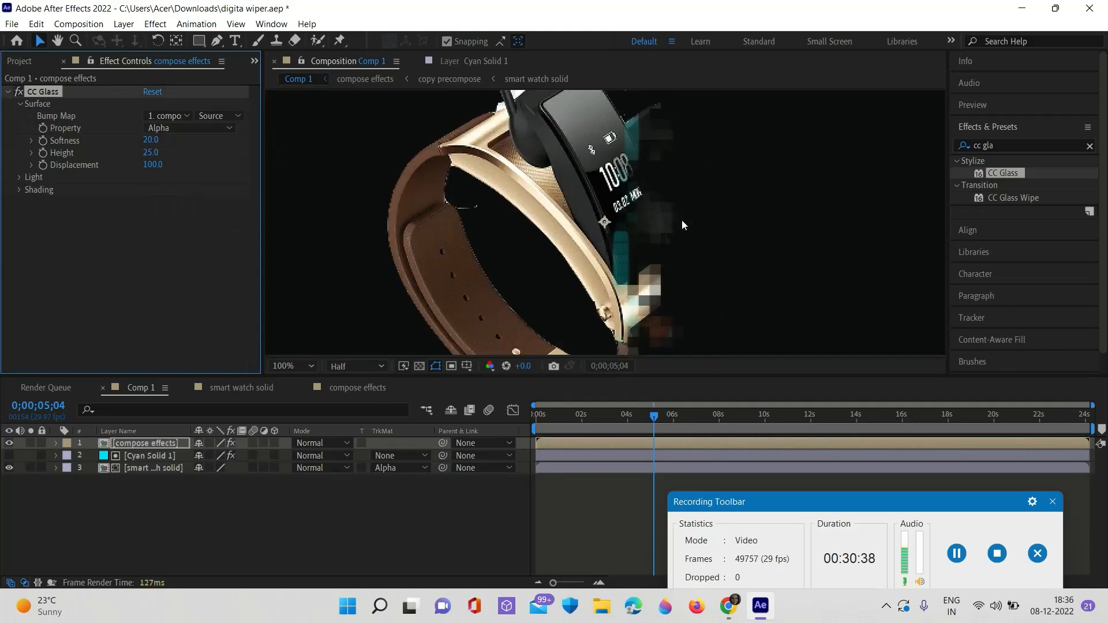
Step: Set the Softness of CC Glass on compose effects to 1 and check the watch edge in the preview
key(period)
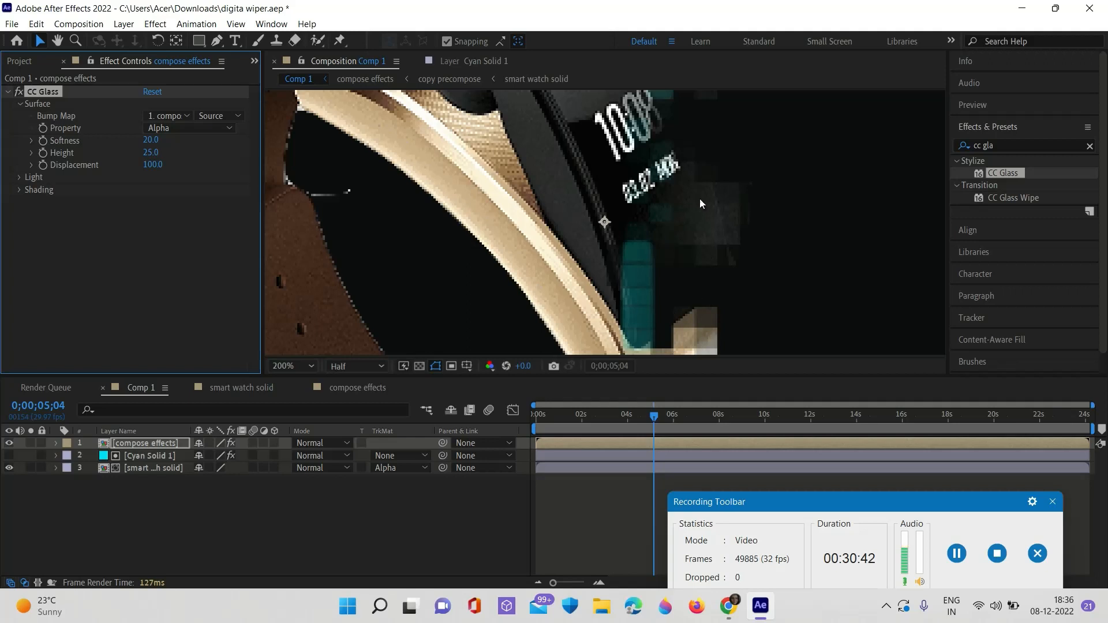
click(151, 141)
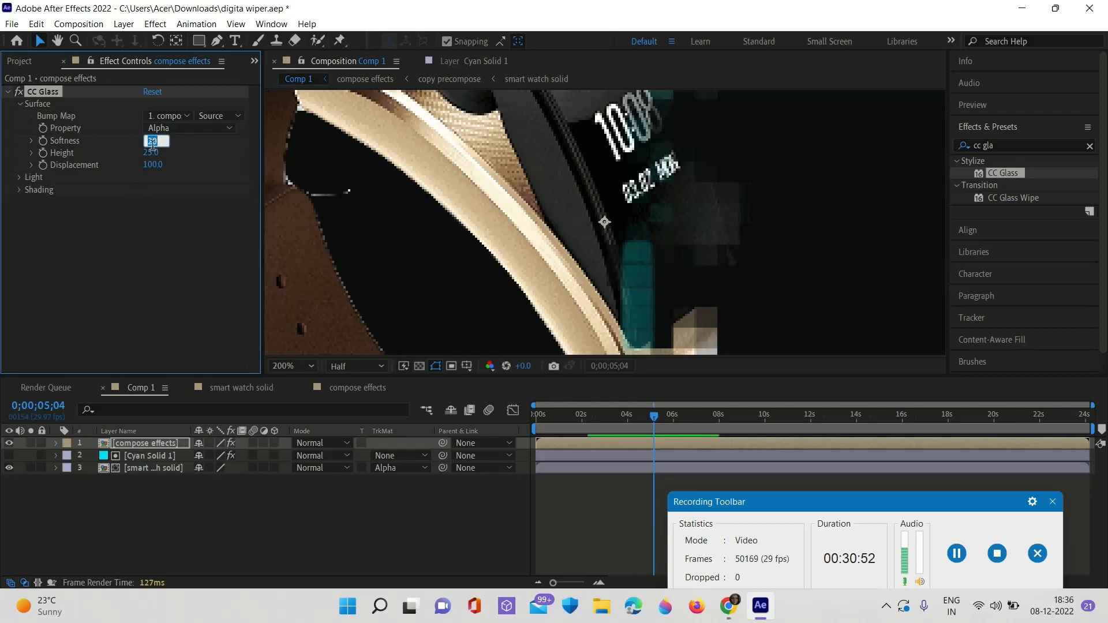
click(307, 520)
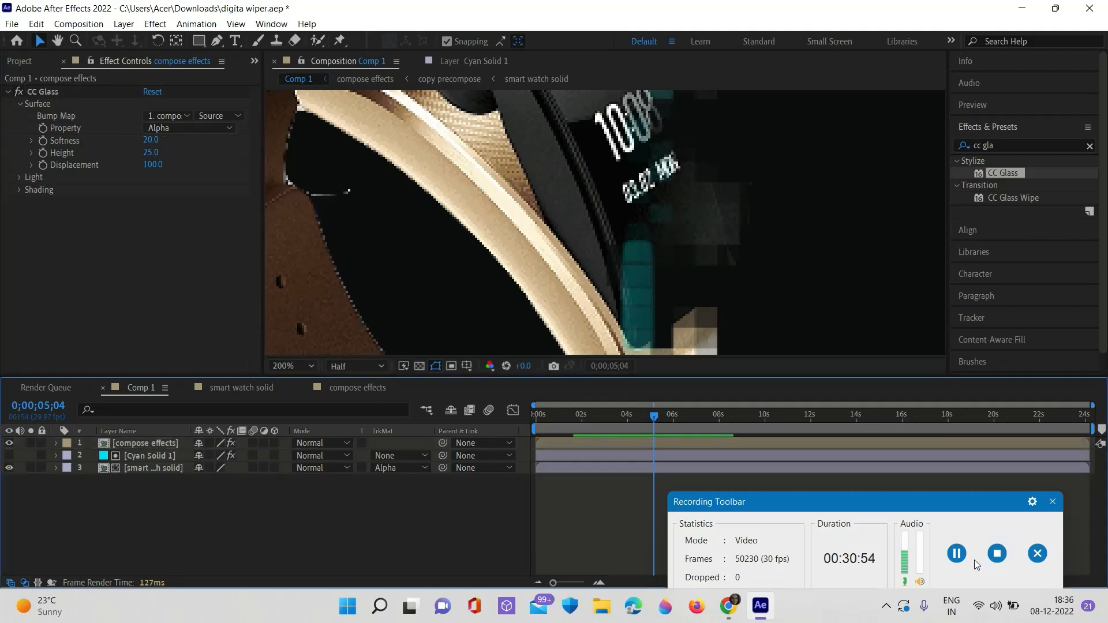
click(153, 141)
text(1)
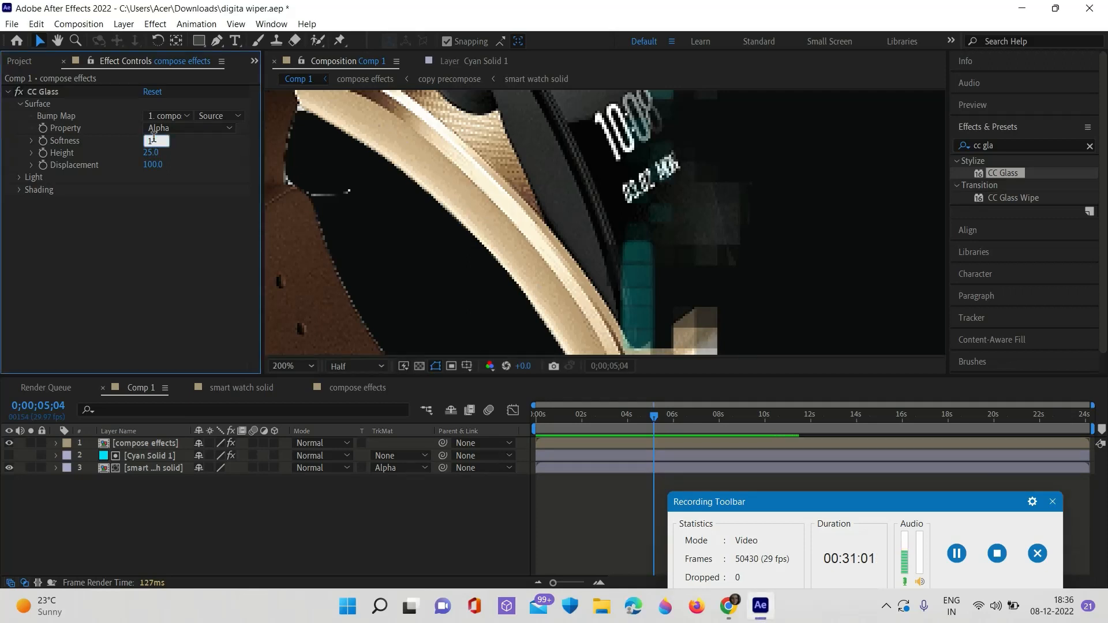
key(Return)
scroll(711, 262, down, 4)
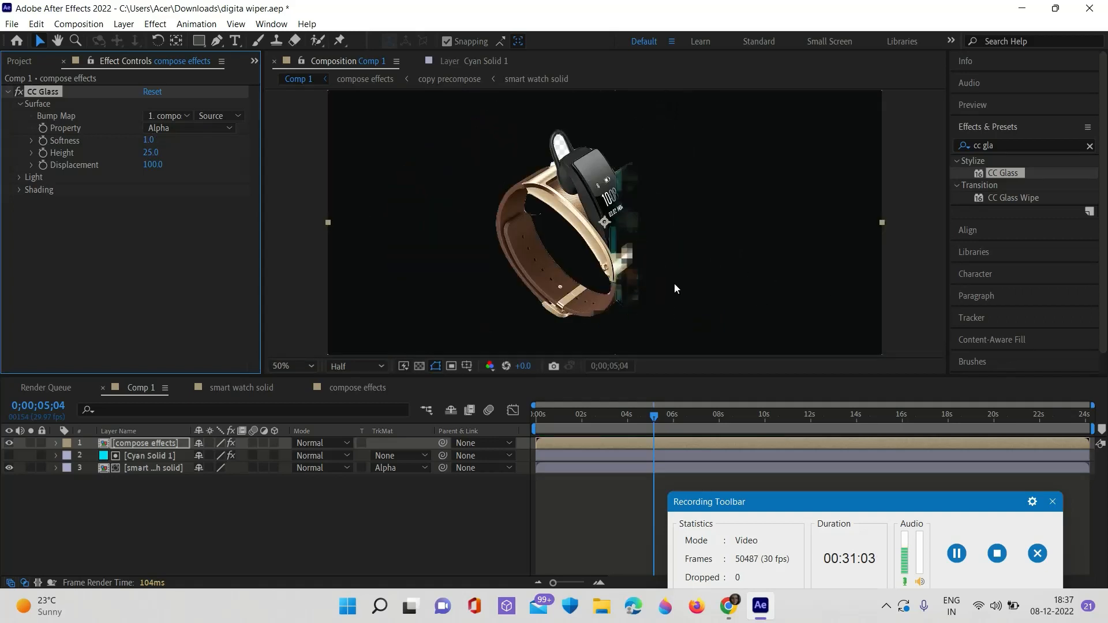
scroll(675, 287, up, 4)
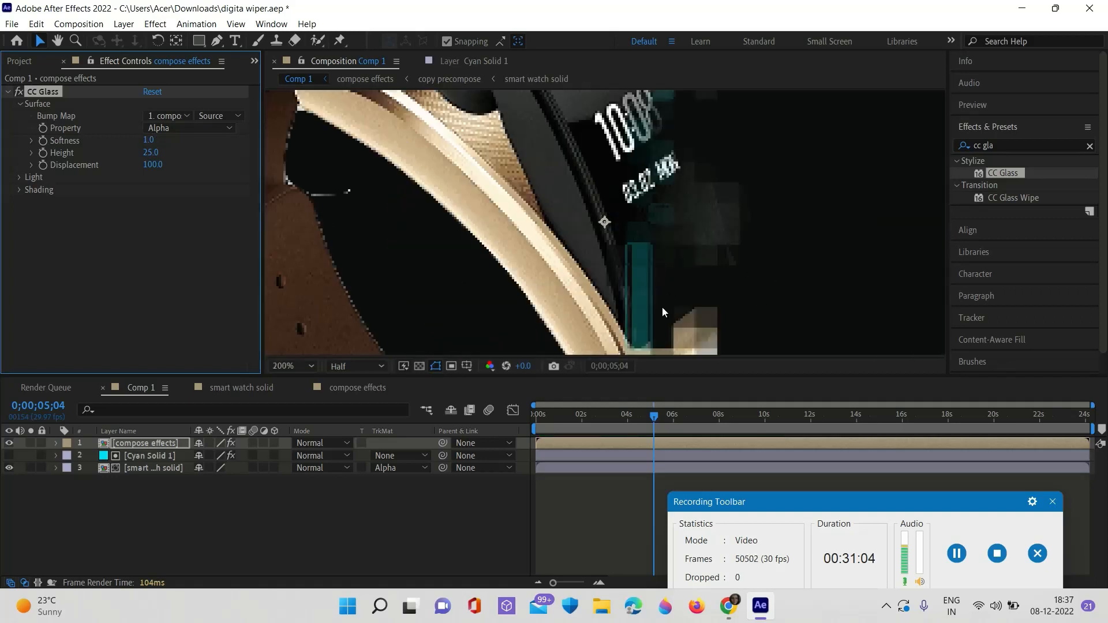
Step: Try CC Glass Softness values of 0.8 and 0.5 on the compose effects layer
click(149, 140)
text(0.8)
key(Return)
scroll(592, 272, down, 3)
scroll(629, 269, up, 2)
scroll(630, 273, up, 1)
click(149, 141)
text(0.)
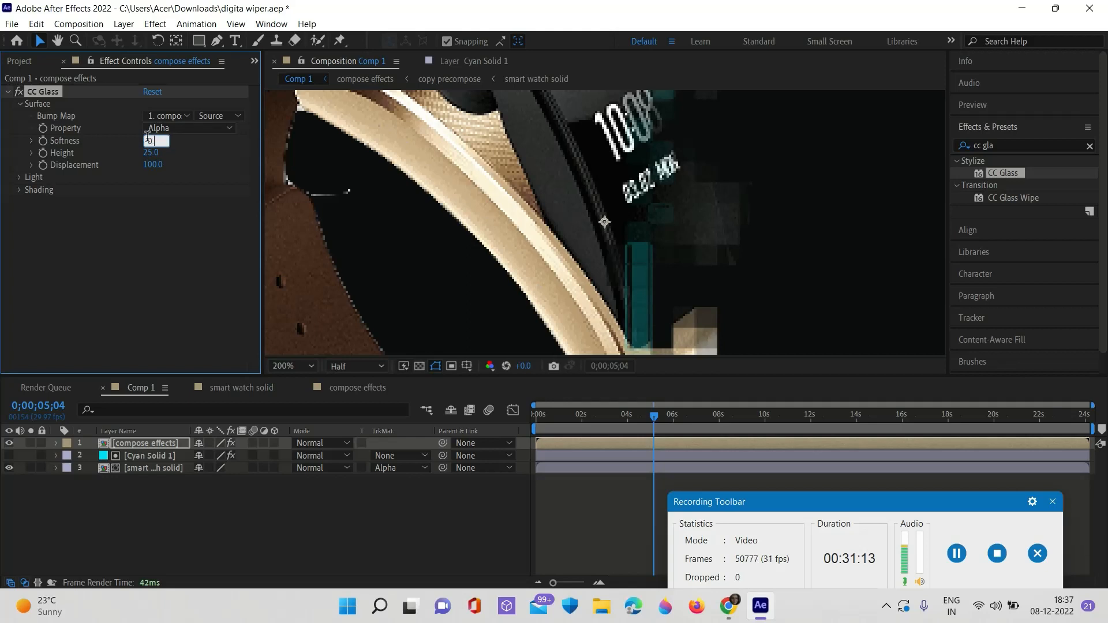
text(5)
key(Return)
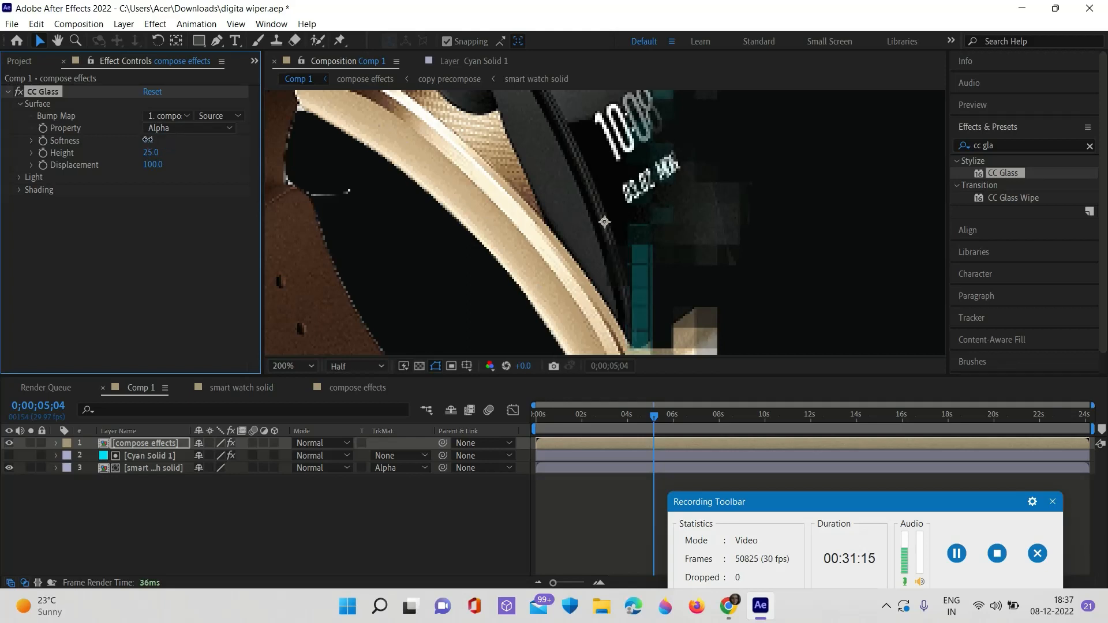
Step: Set the CC Glass Softness on compose effects to 0.6
click(147, 139)
text(0.6)
key(Return)
Step: Try CC Glass Height values of -70 and -55 and check the cyan pixel edge in the preview
click(148, 153)
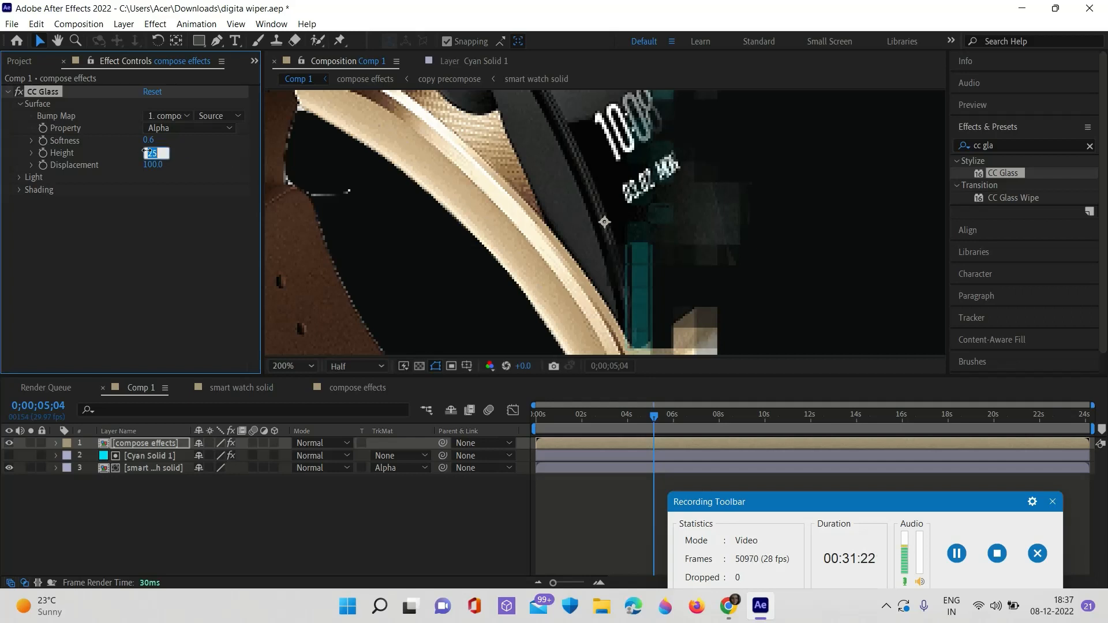
text(-70)
key(Return)
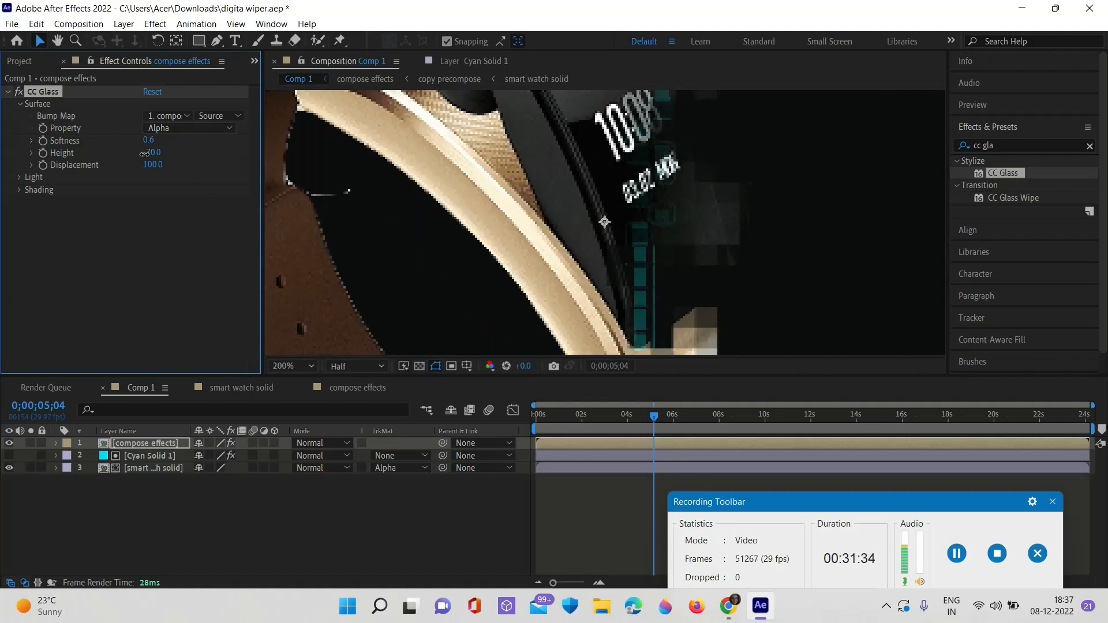
click(146, 154)
text(-)
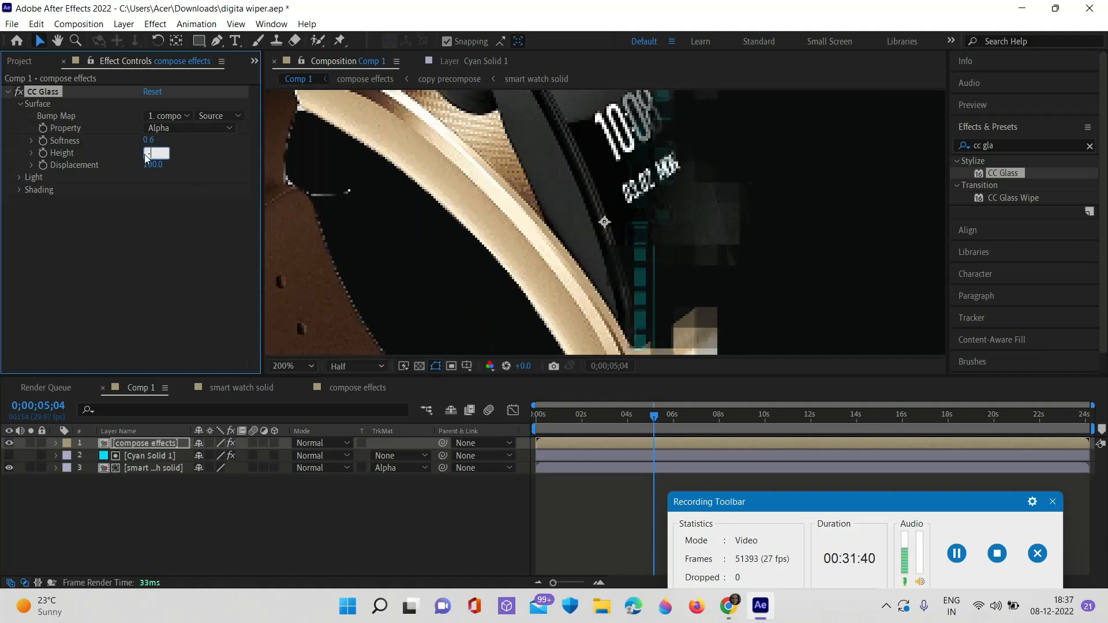
text(55)
key(Return)
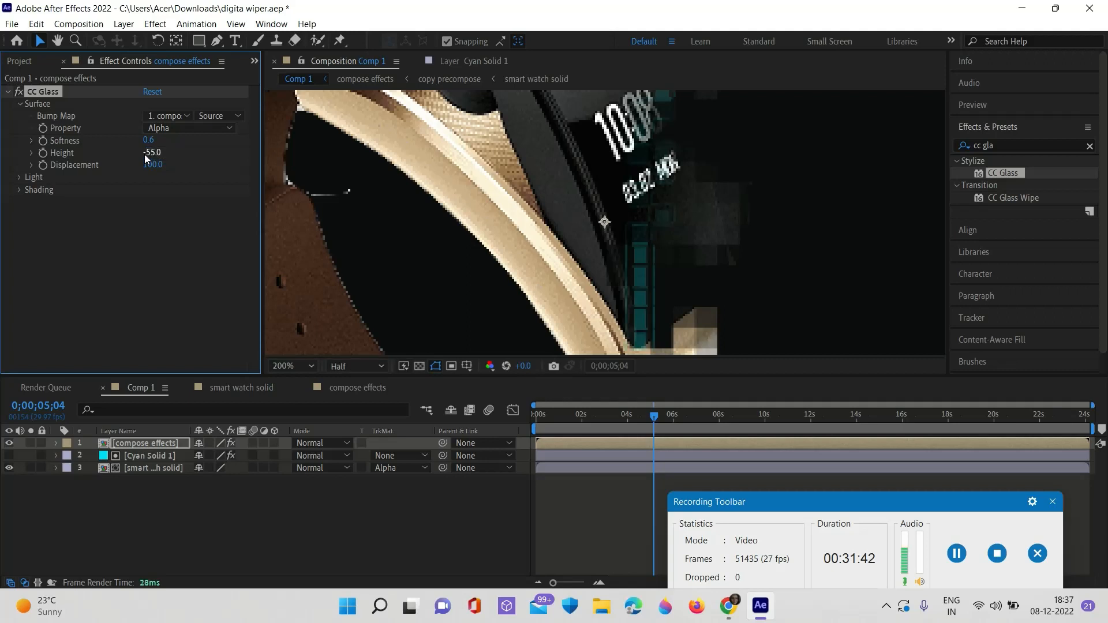
scroll(534, 201, down, 3)
scroll(593, 272, up, 1)
key(period)
Step: Set the CC Glass Height to -60 and the Displacement to 150
click(154, 153)
text(-60)
key(Return)
click(153, 165)
text(150)
key(Return)
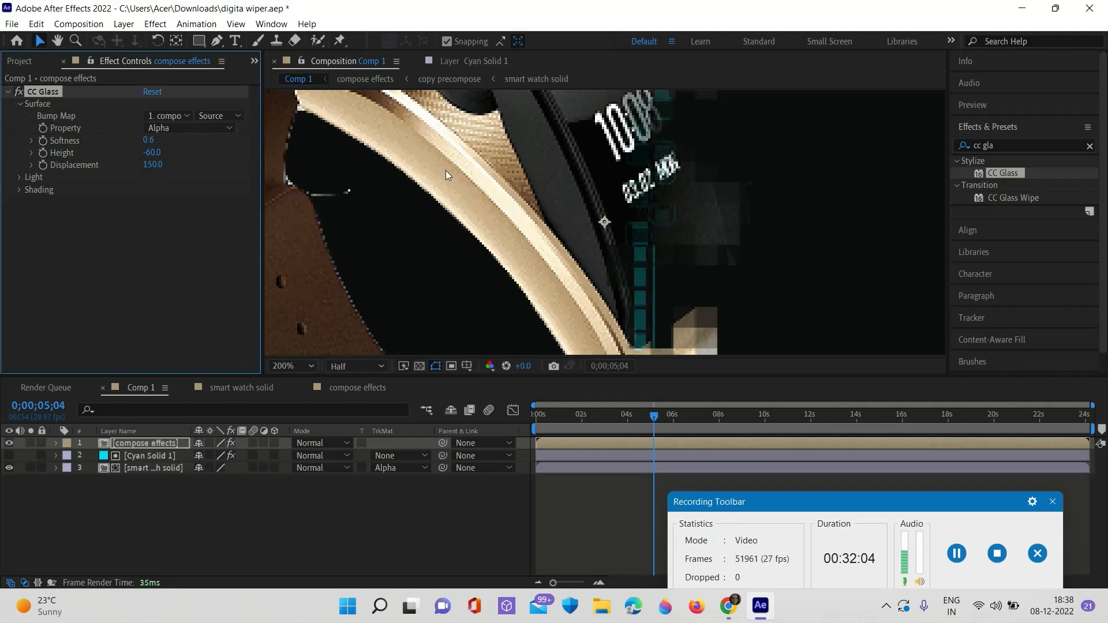
scroll(659, 245, down, 1)
scroll(676, 256, up, 1)
Step: Try a CC Glass Displacement of 300 and check the pixel edge in the preview
drag(141, 164, 267, 167)
click(154, 164)
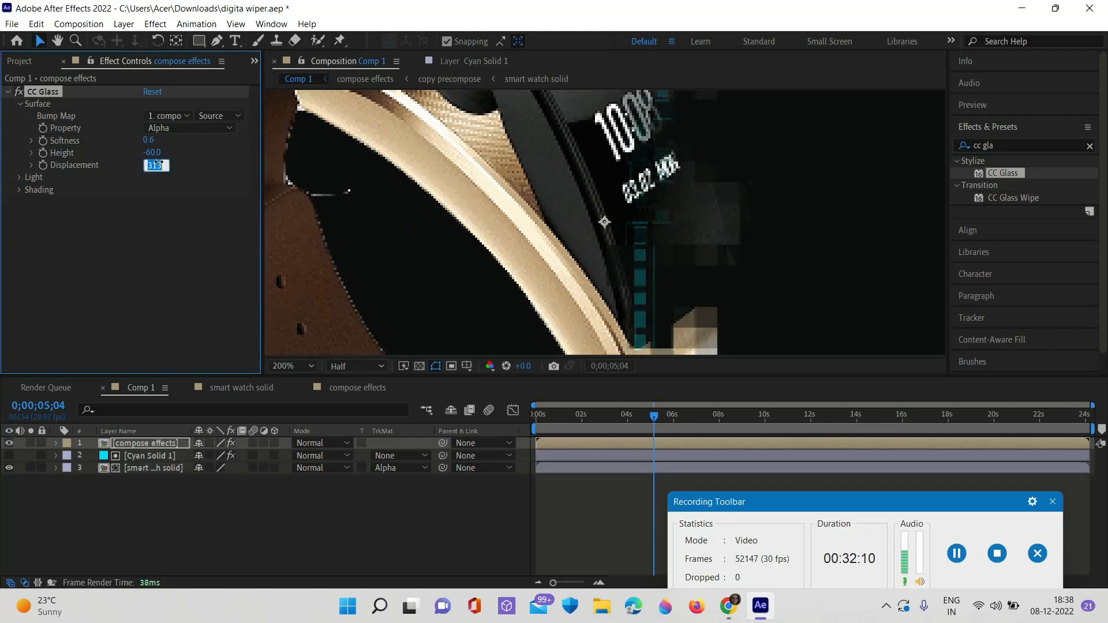
text(300)
key(Return)
scroll(583, 267, down, 5)
scroll(664, 277, up, 3)
scroll(705, 284, up, 1)
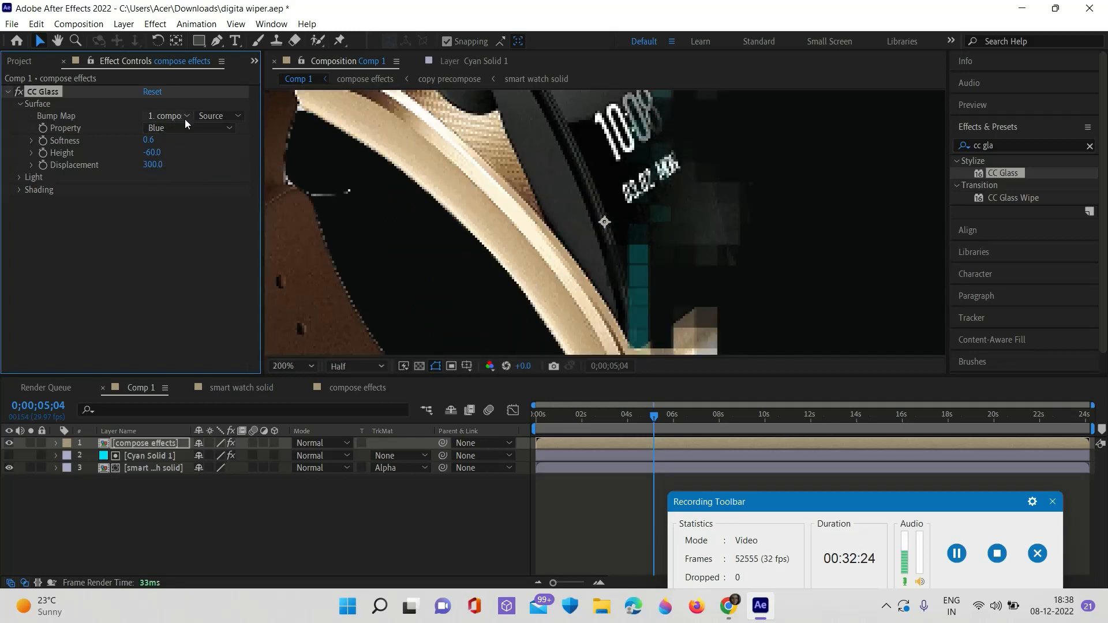
Step: Set the CC Glass bump map Property back to Alpha, keeping compose effects as the Bump Map
click(185, 118)
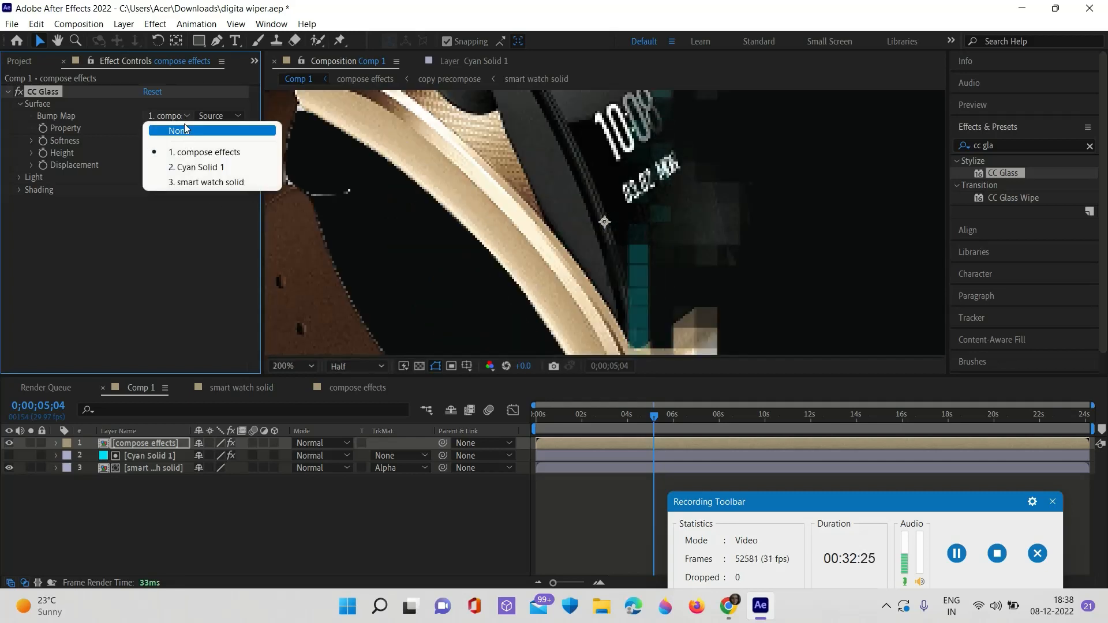
click(148, 236)
click(186, 128)
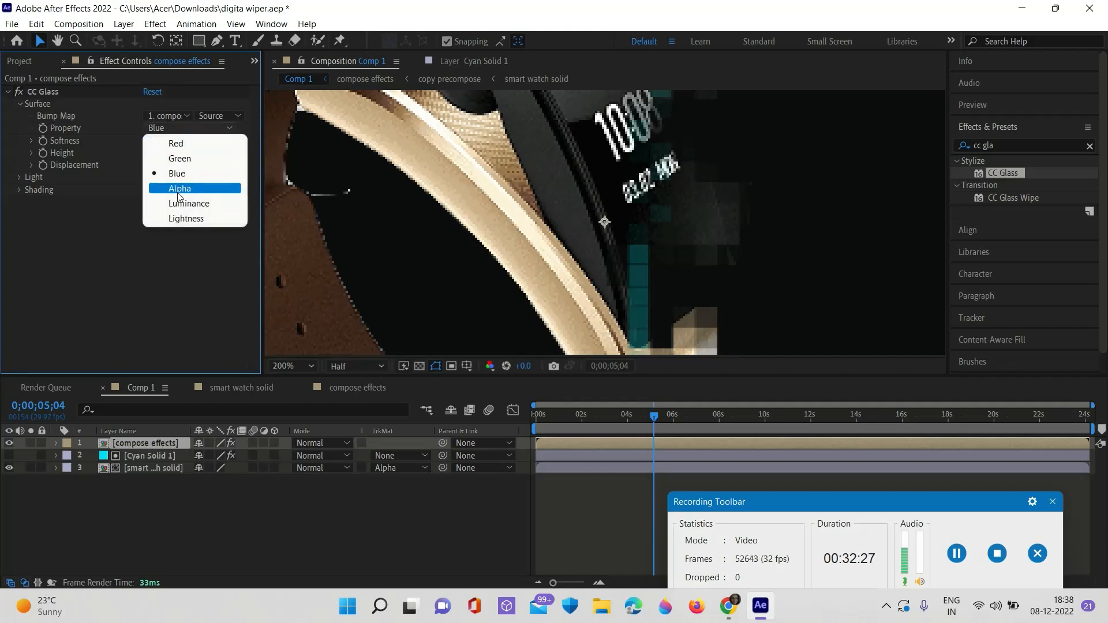
click(183, 188)
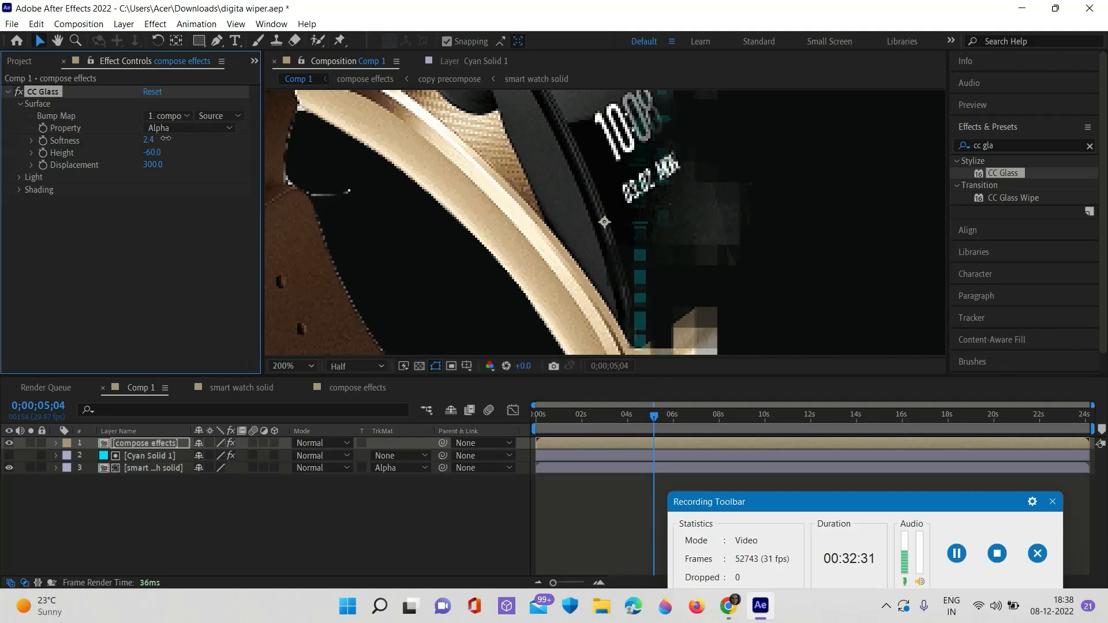
Step: Try a CC Glass Softness of about 2.4 and a Displacement of 250
mouse_move(153, 142)
mouse_down()
mouse_move(178, 139)
mouse_move(156, 143)
mouse_up()
click(155, 165)
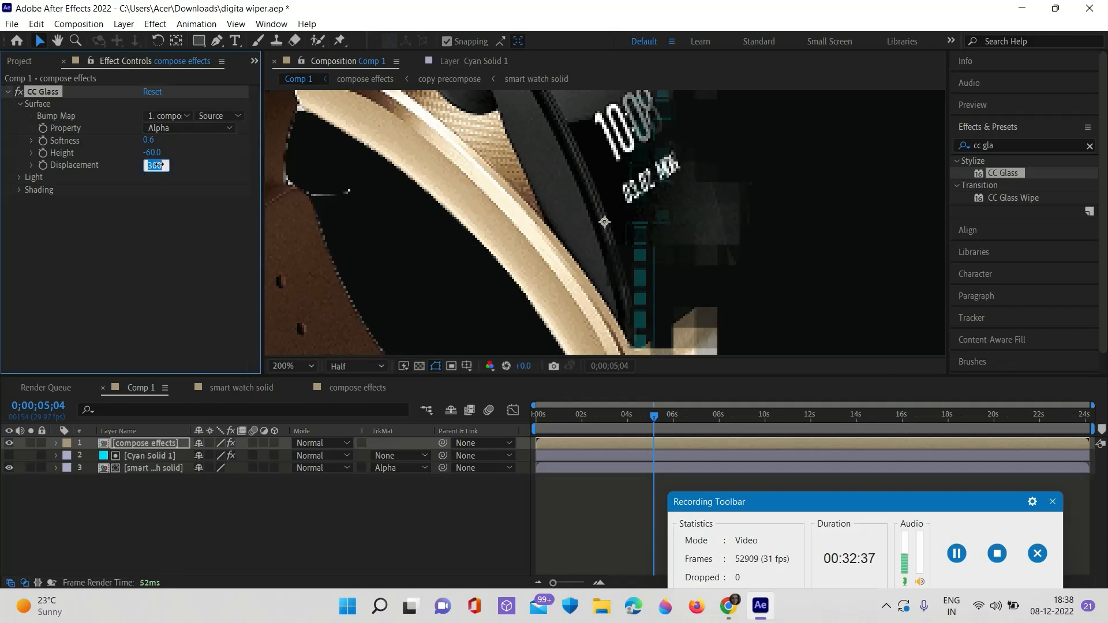
text(250)
key(Return)
Step: Return the CC Glass Displacement to 150
click(156, 165)
text(150)
key(Return)
key(comma)
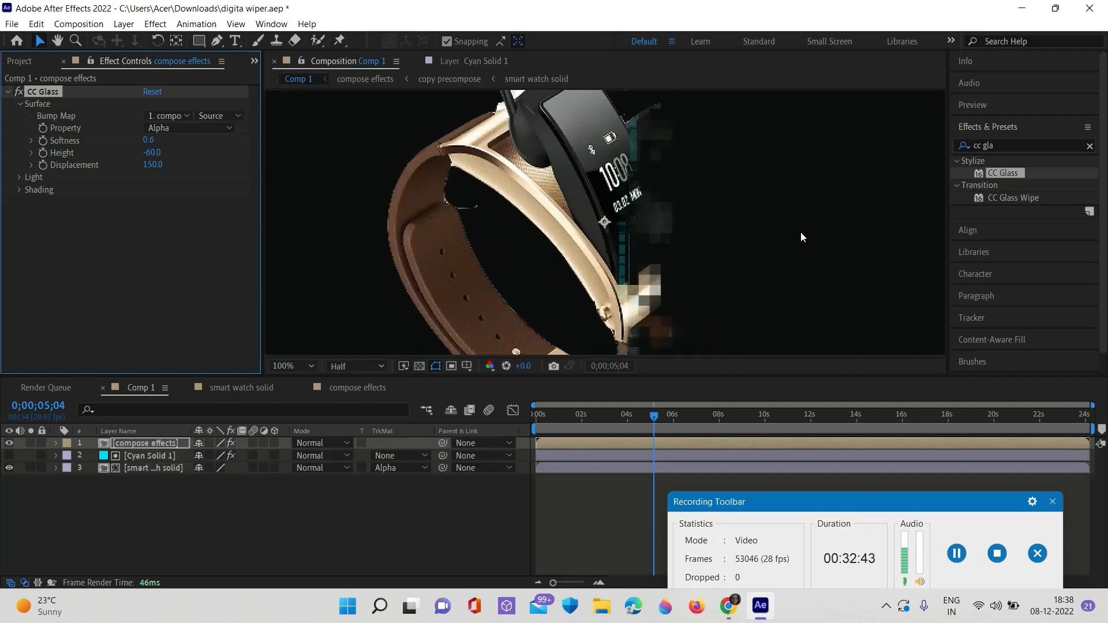
Step: Save the project
click(11, 24)
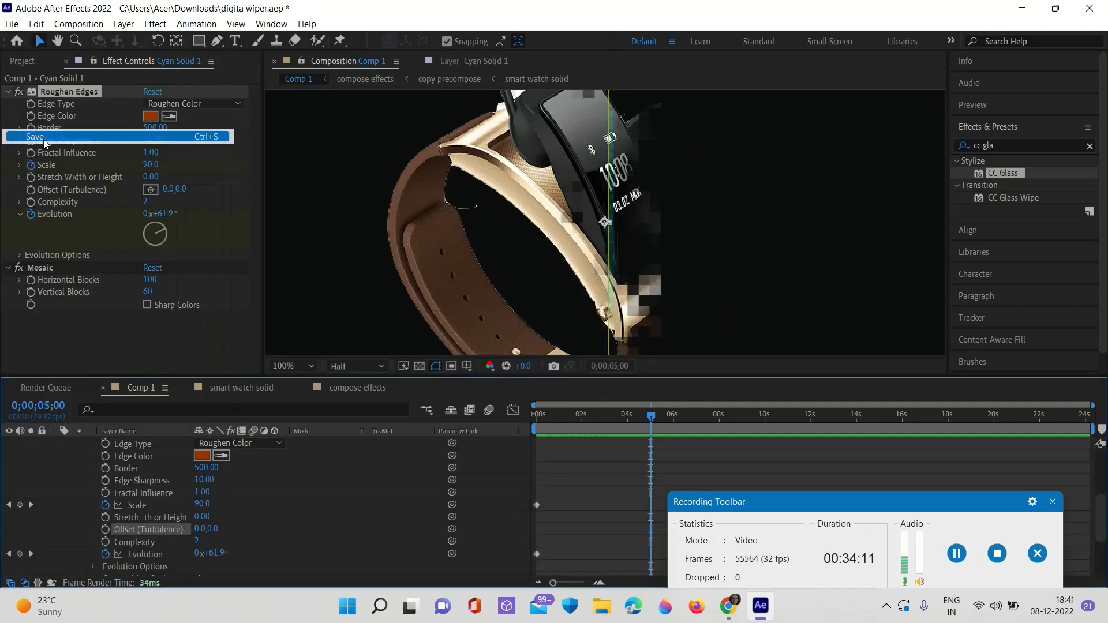
key(ctrl+s)
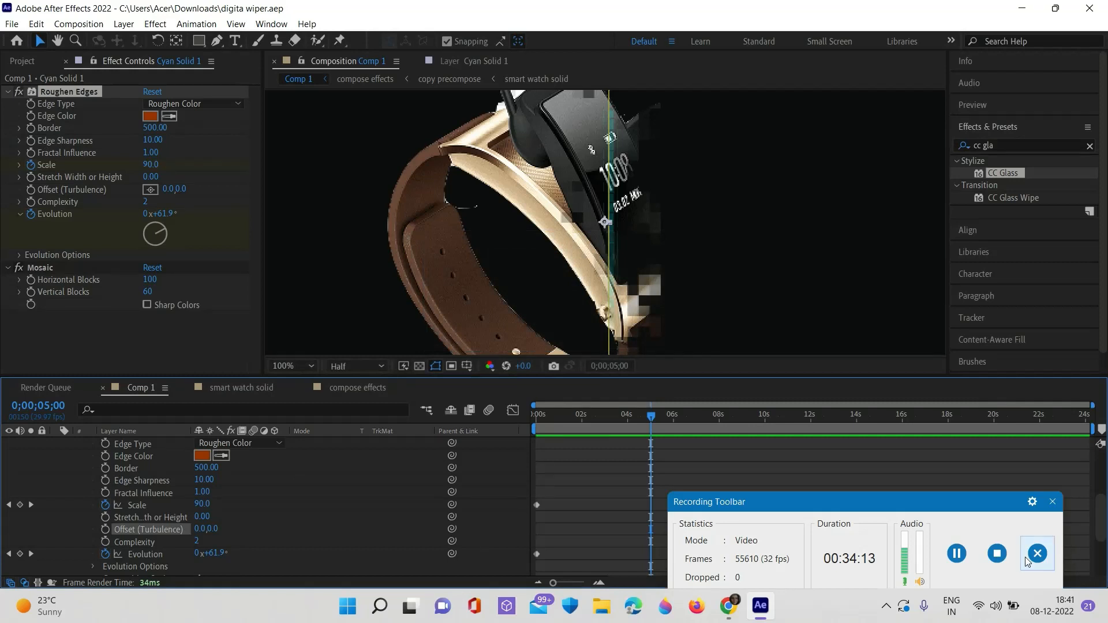
click(958, 555)
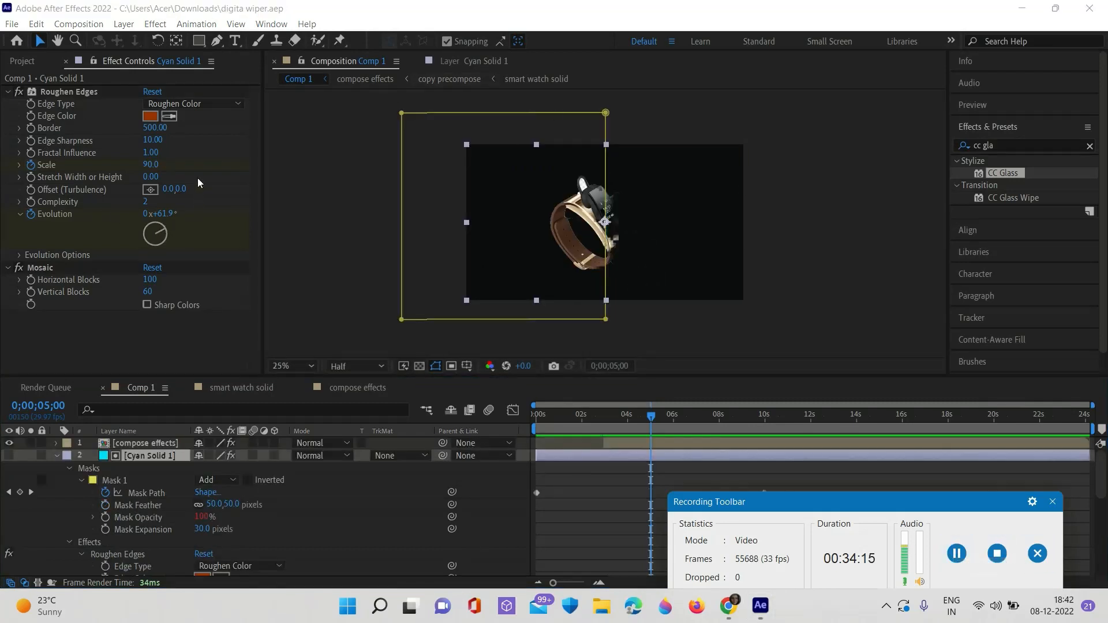
Step: Search the effects for "displ" and apply Displacement Map to the compose effects layer
click(1034, 145)
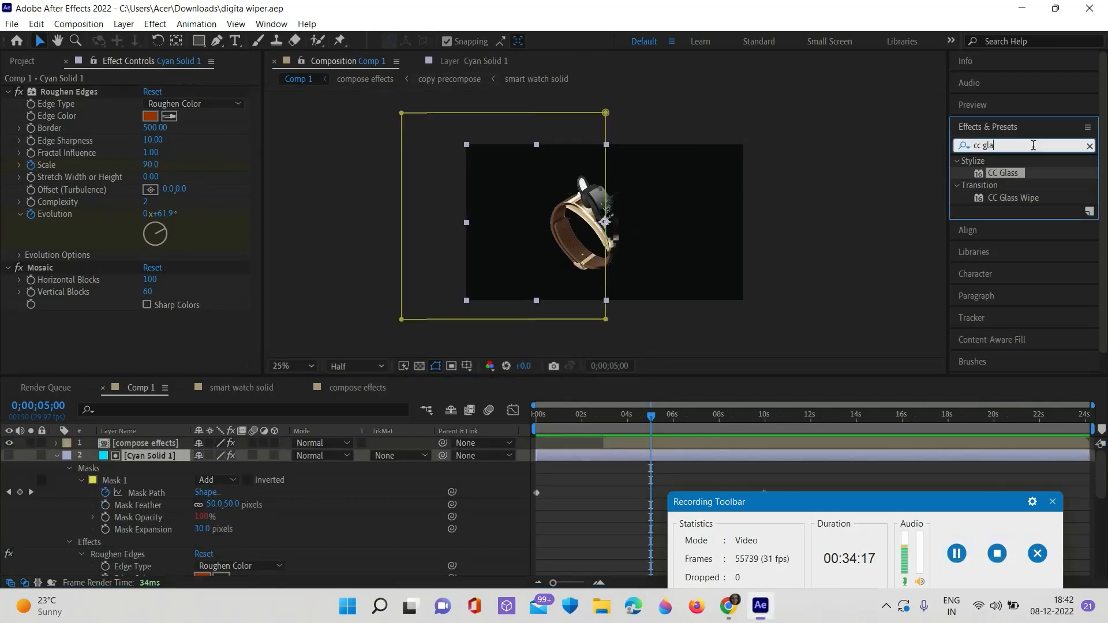
click(1090, 145)
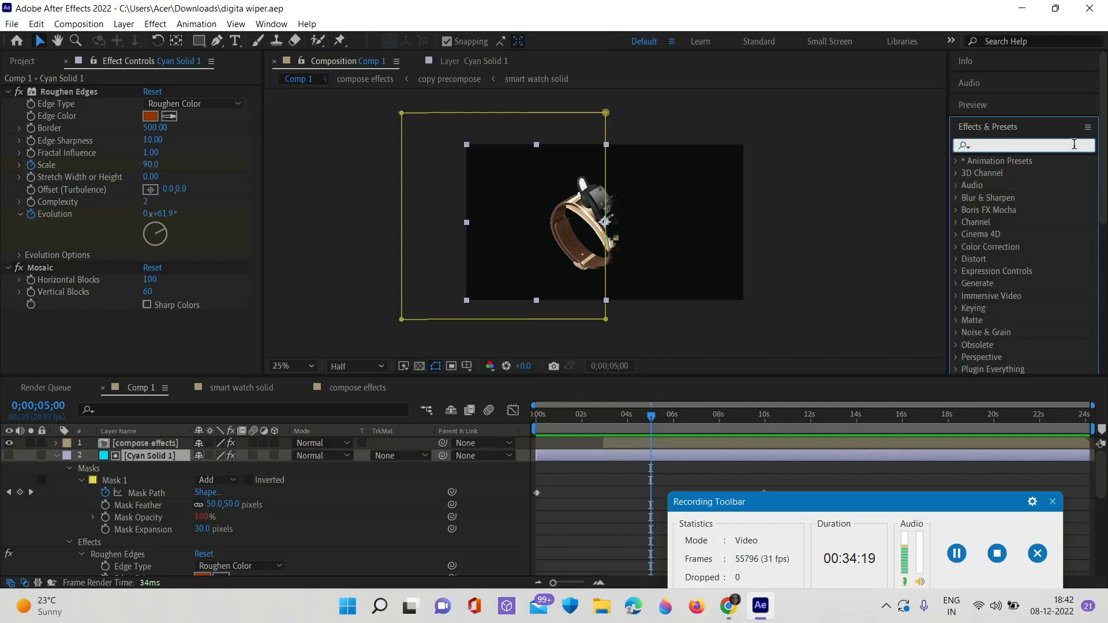
text(dis)
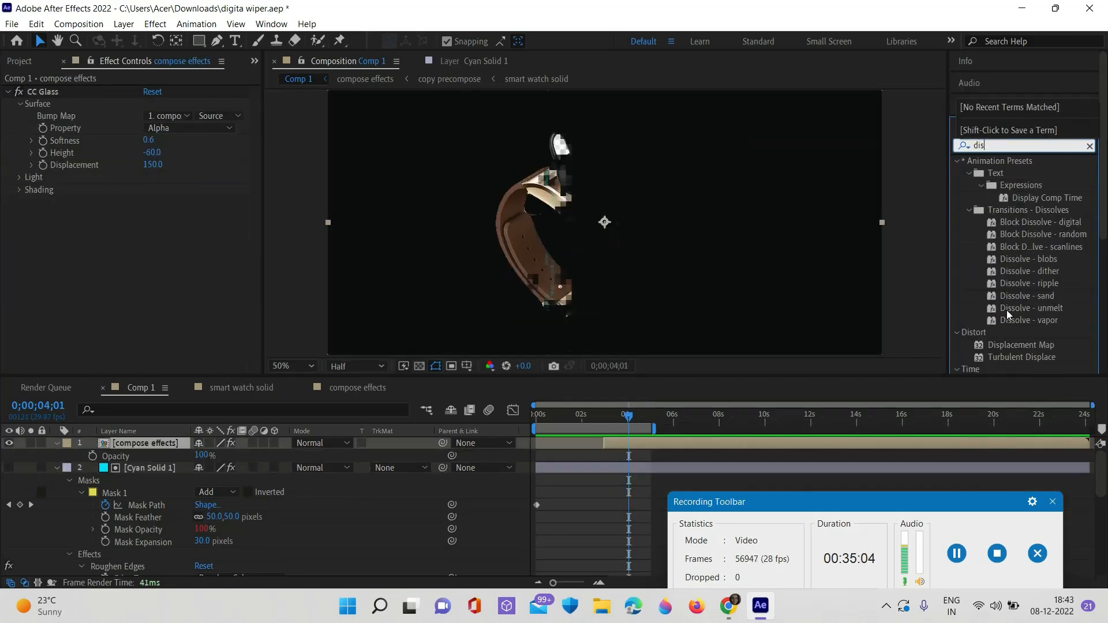
text(pl)
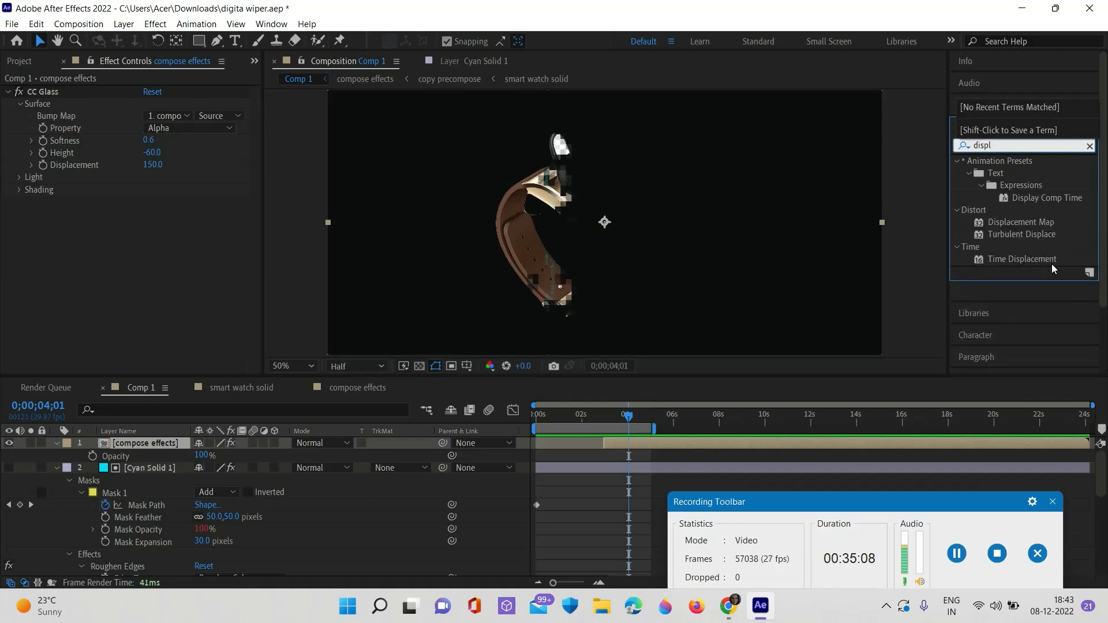
drag(1034, 222, 145, 443)
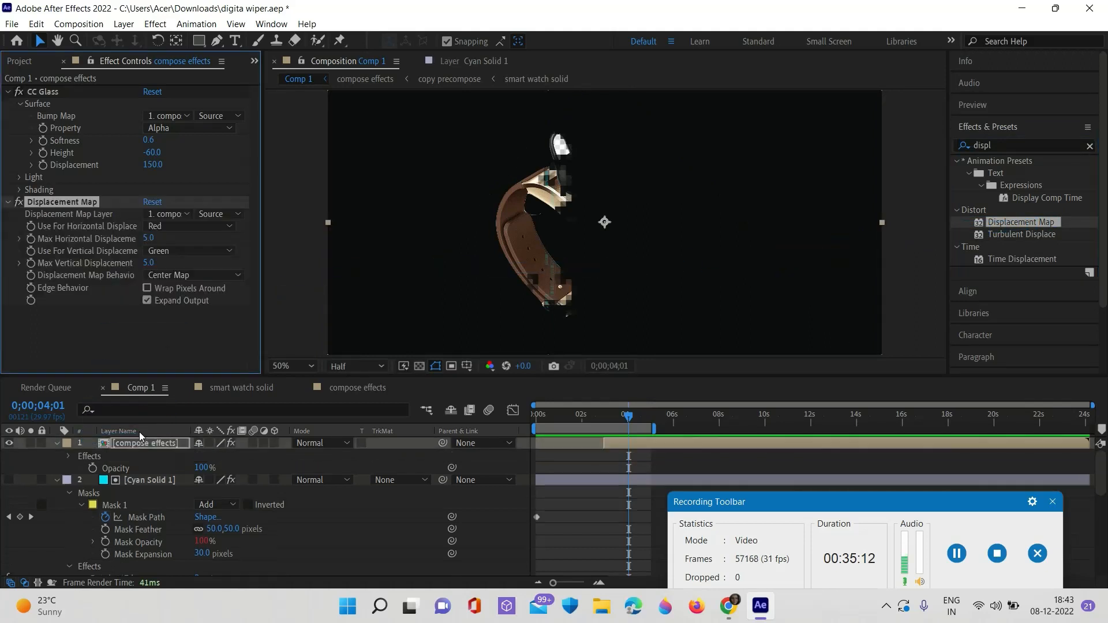
Step: Try Max Horizontal Displacement values of 200 and 50 in Displacement Map, scrubbing through the wipe to compare
click(148, 239)
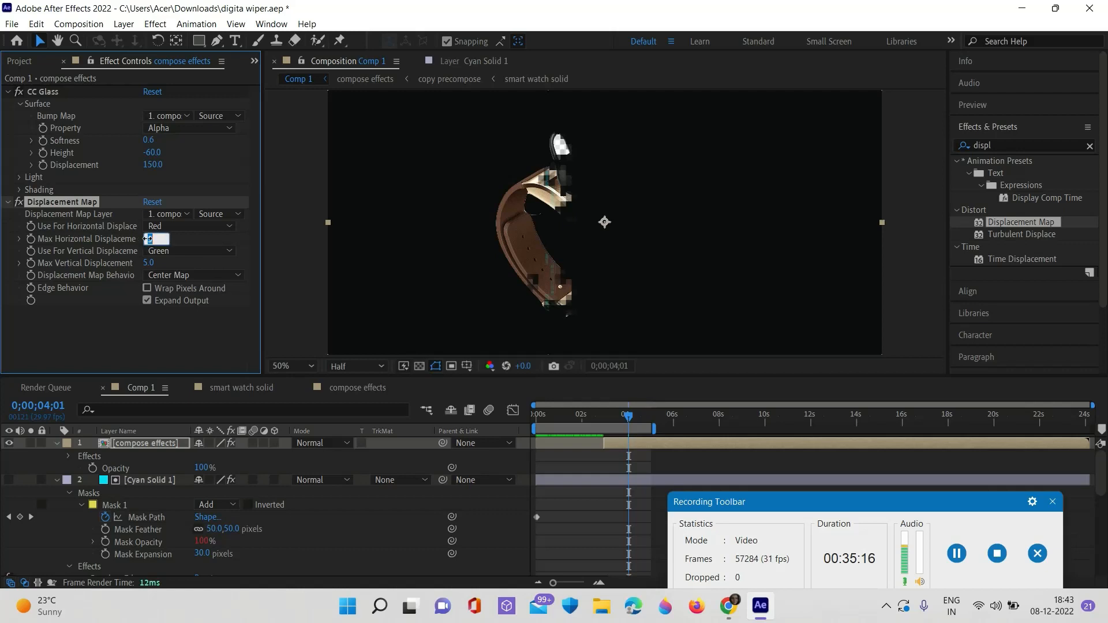
text(200)
click(629, 419)
drag(629, 420, 687, 435)
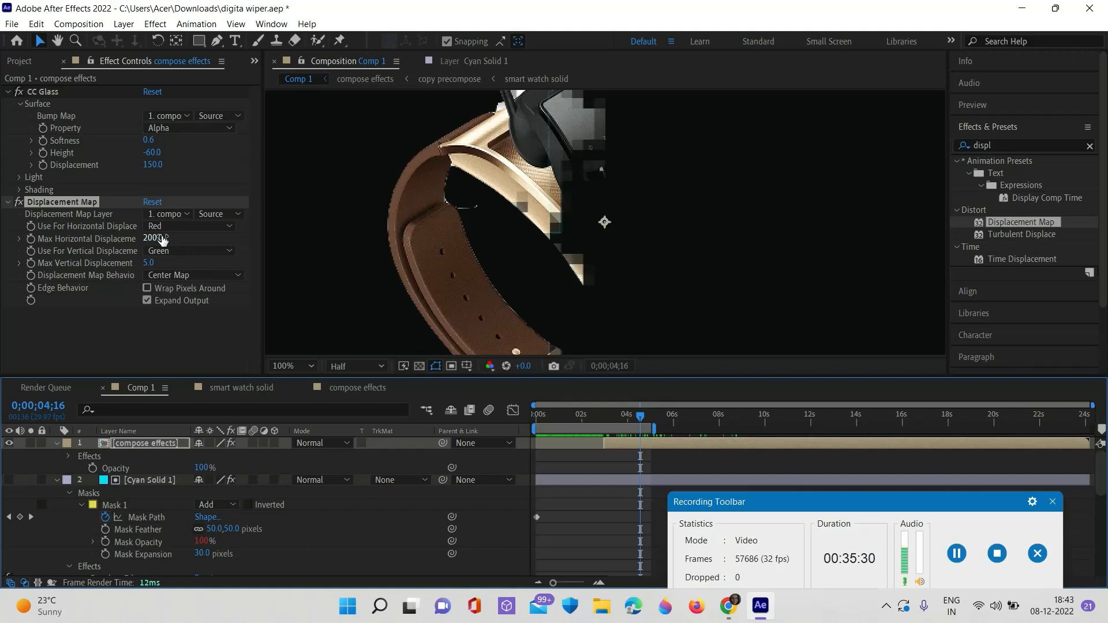
click(156, 238)
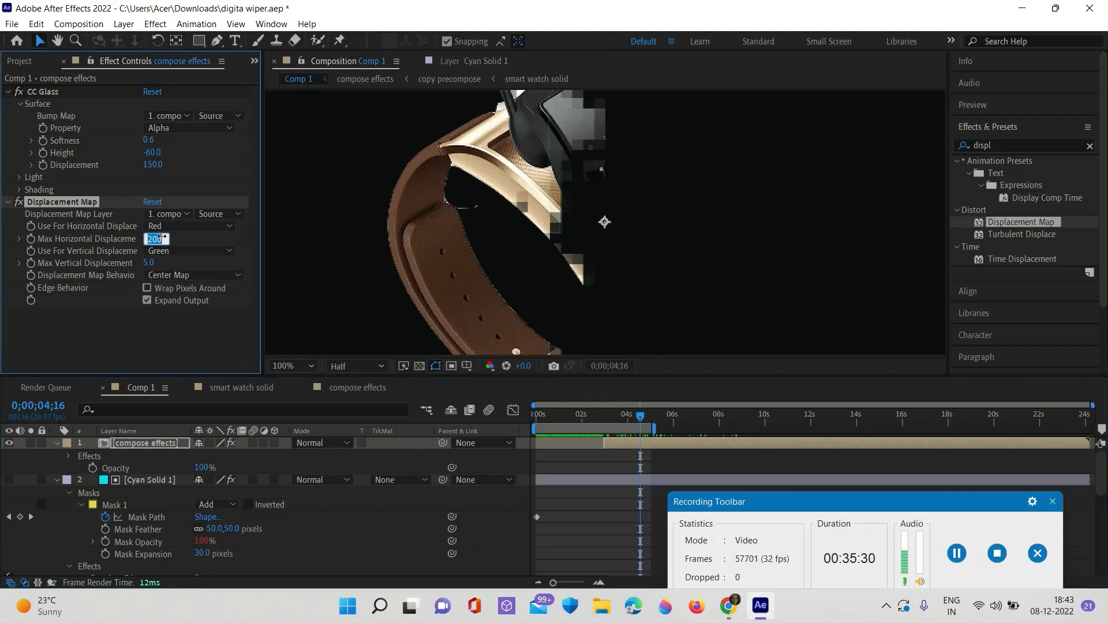
text(50.)
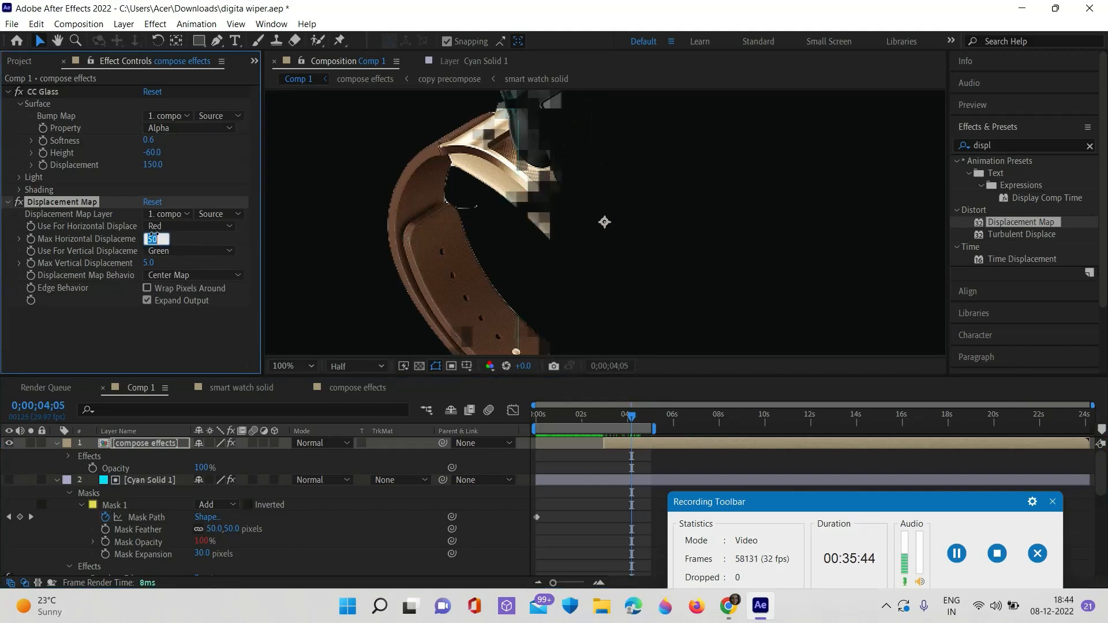
Step: Set the Displacement Map's Max Horizontal Displacement to 10 and scrub to about 0;00;04;18 to check it
text(10)
key(Return)
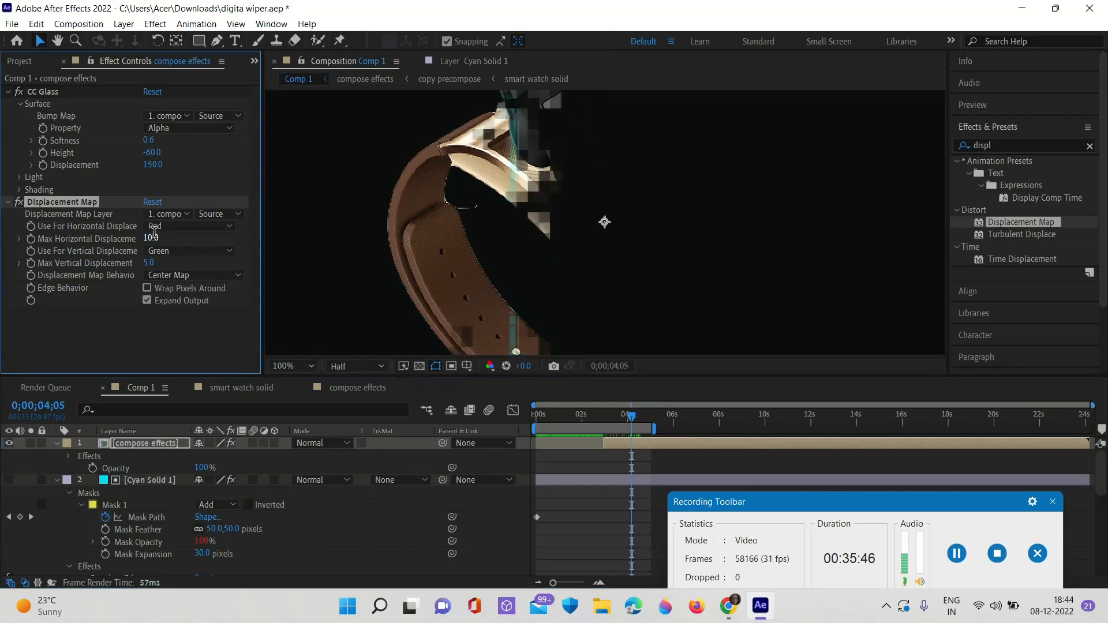
drag(633, 422, 641, 420)
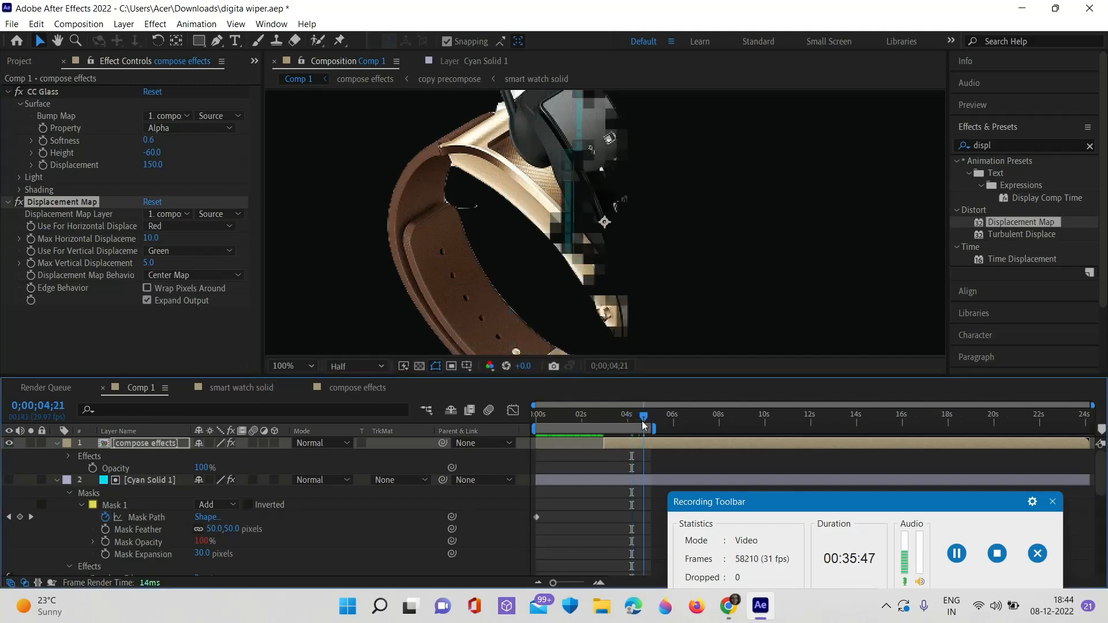
Step: Set the Displacement Map's Max Horizontal Displacement to 50
click(152, 238)
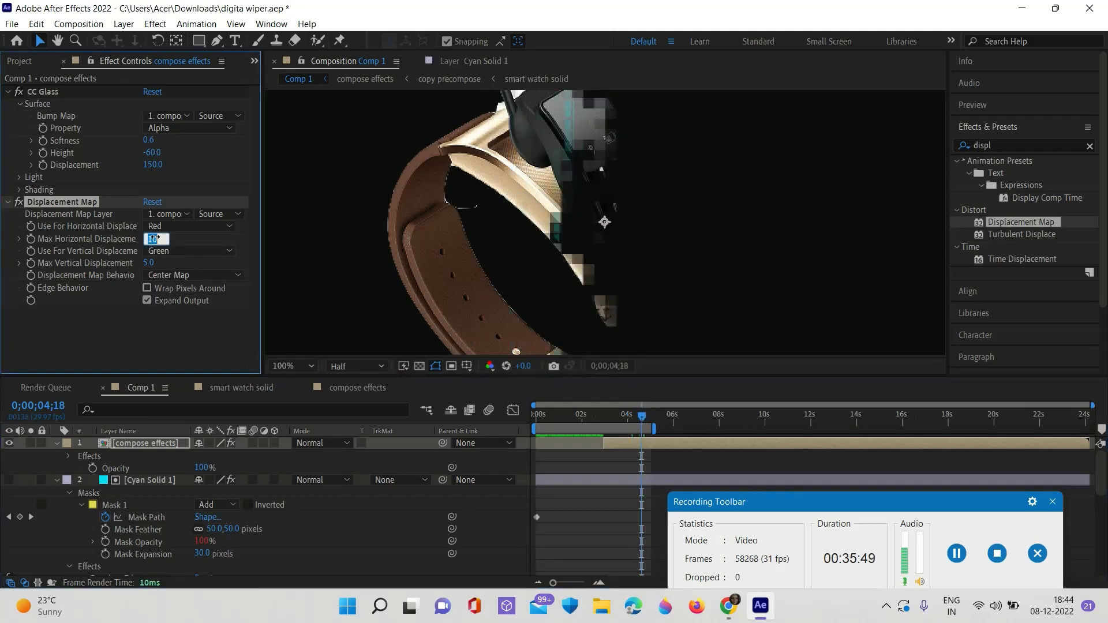
text(50)
key(Return)
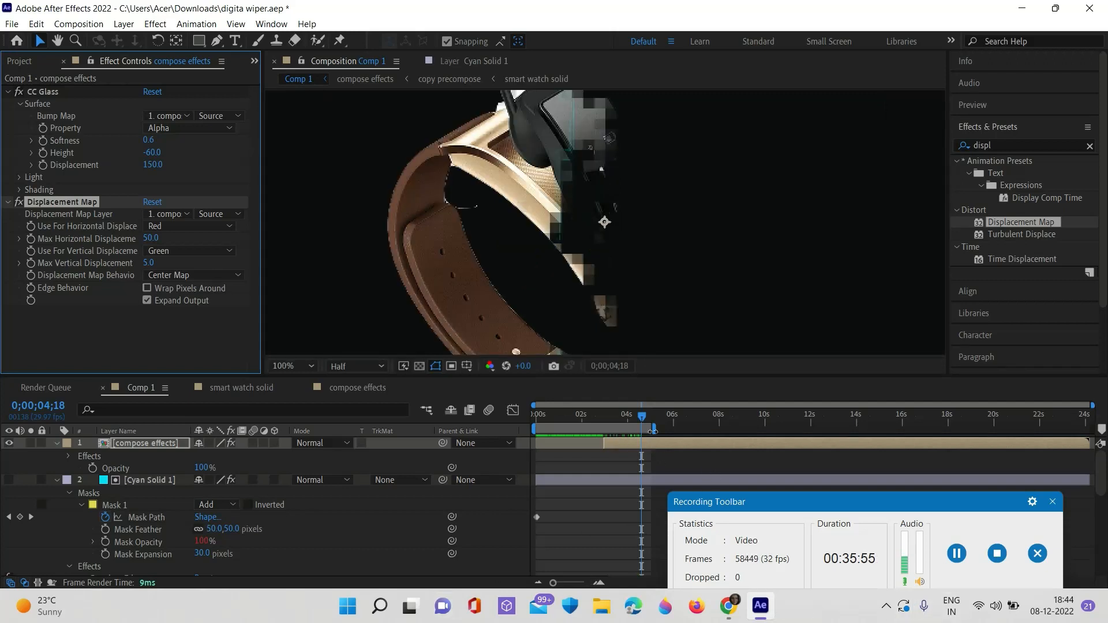
Step: Extend Comp 1's work area end to about 10 seconds and scrub the wipe to about 0;00;05;14
drag(656, 431, 768, 433)
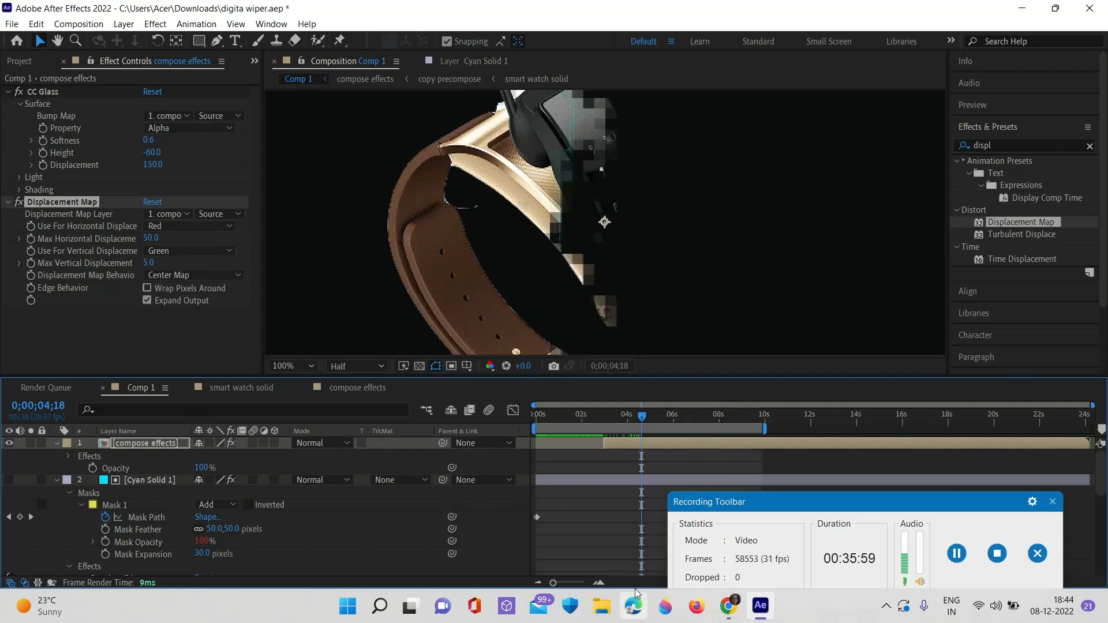
drag(687, 501, 764, 456)
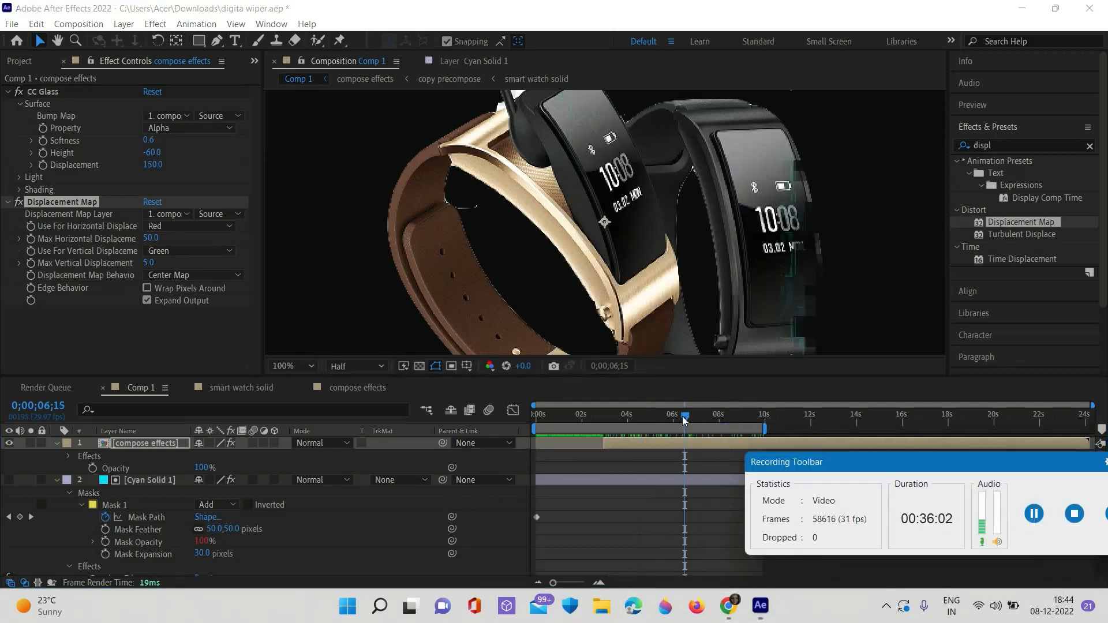
drag(685, 416, 659, 439)
scroll(699, 342, up, 1)
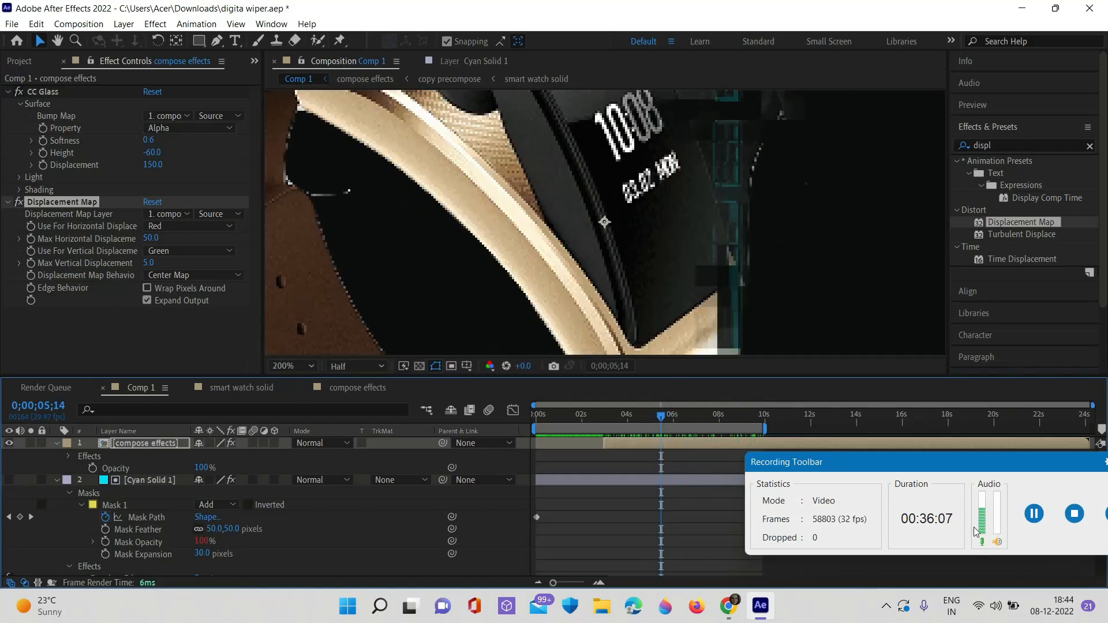
Step: Duplicate the Displacement Map effect and try a Max Horizontal Displacement of -37 on the copy, scrubbing to about 0;00;04;29
drag(900, 470, 852, 499)
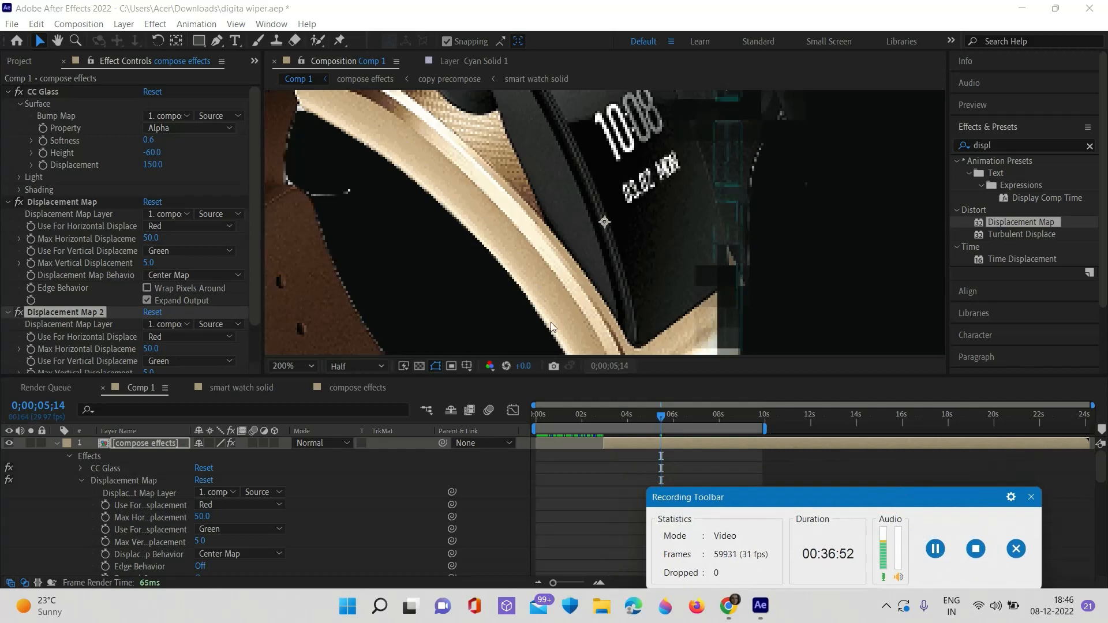
key(comma)
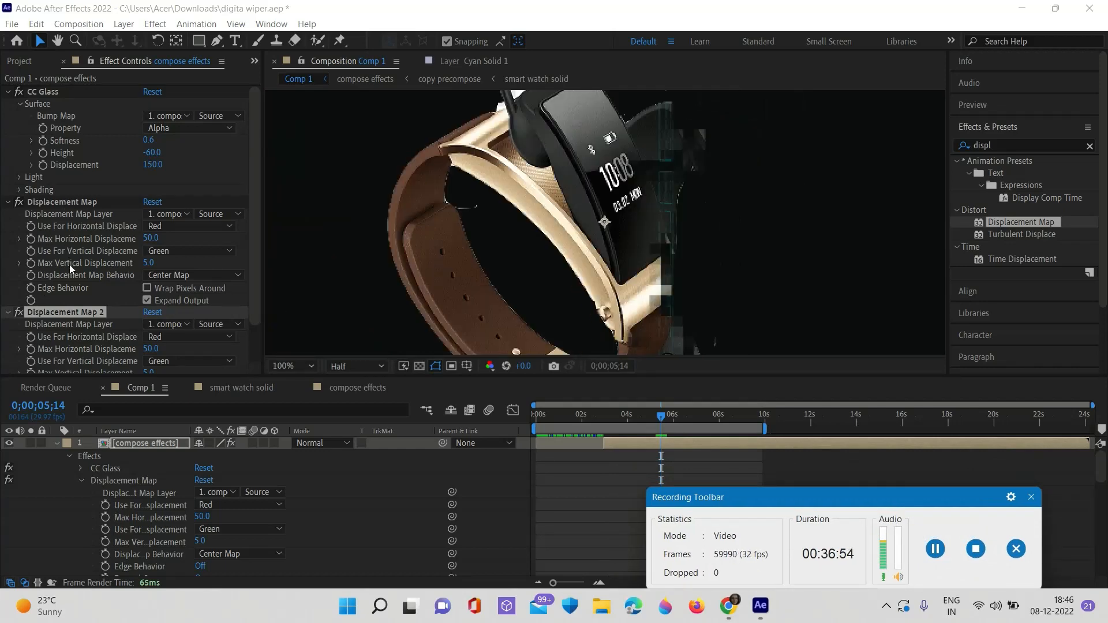
click(84, 298)
scroll(84, 298, down, 1)
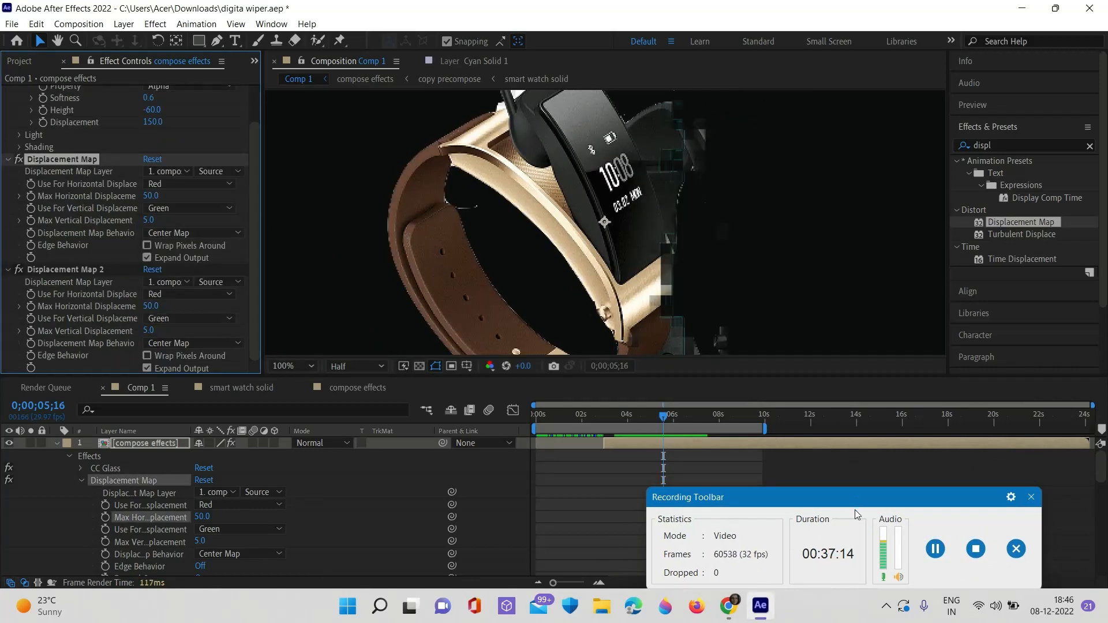
drag(855, 511, 854, 492)
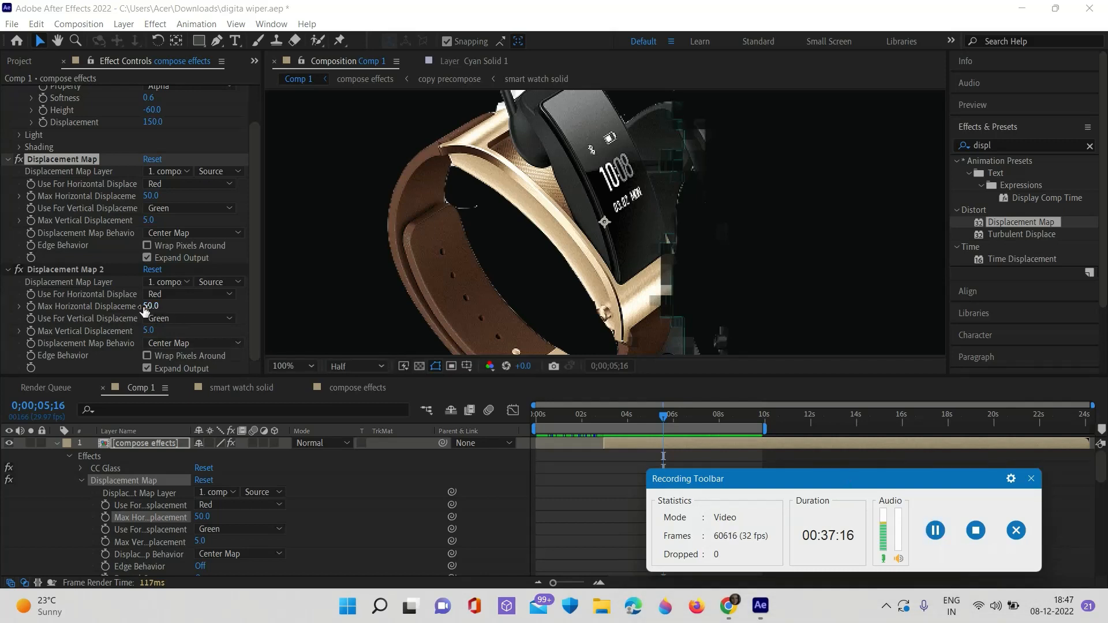
drag(151, 306, 95, 321)
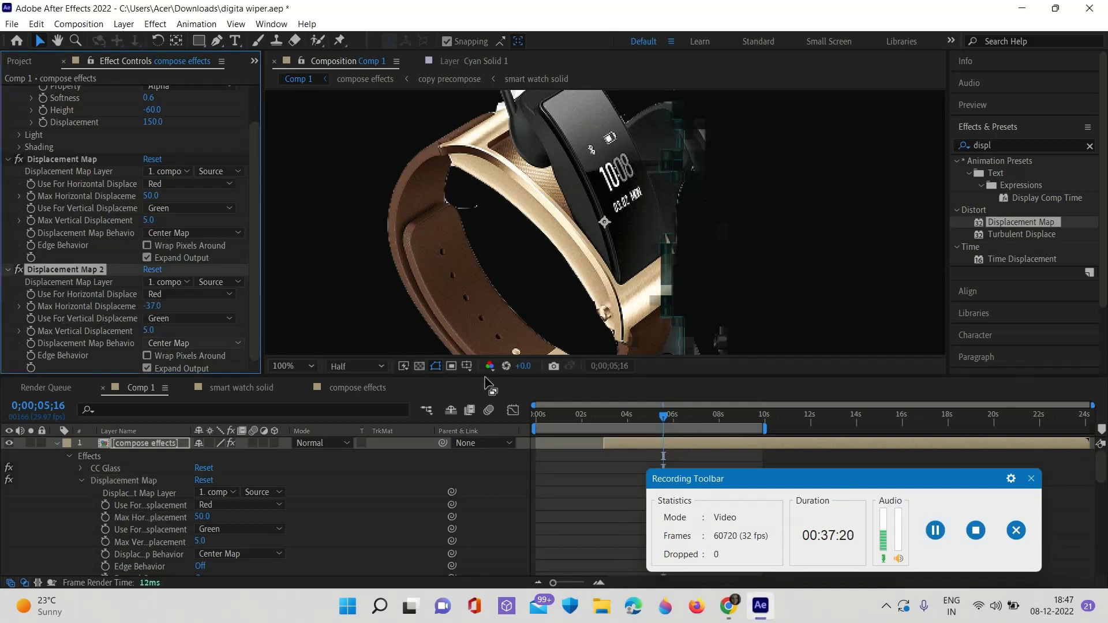
drag(665, 418, 650, 418)
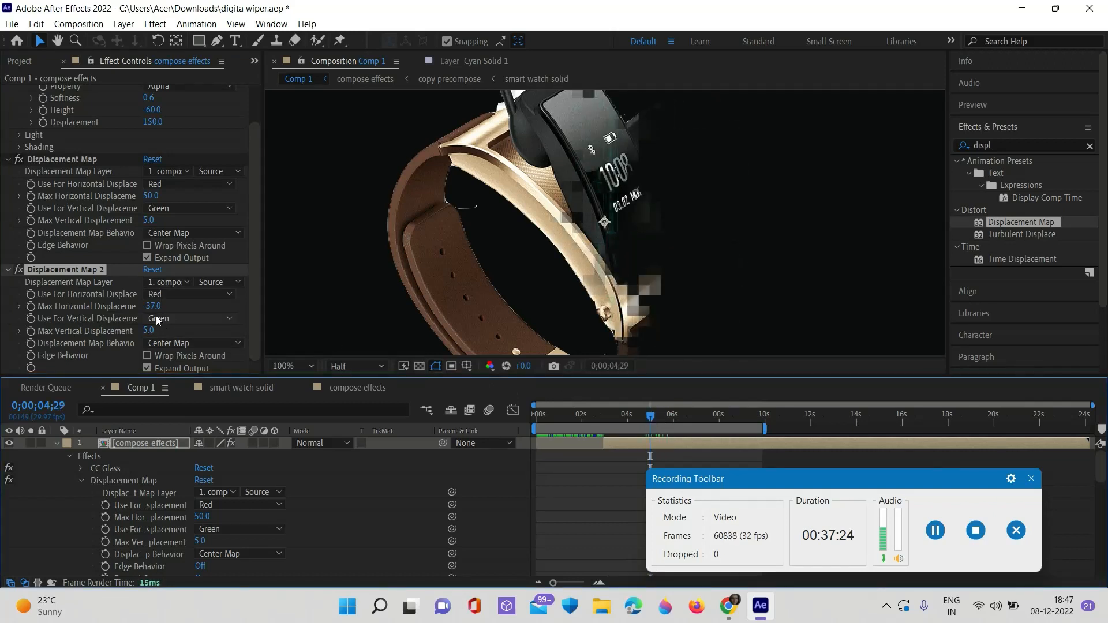
Step: Try -55 for Displacement Map 2's Max Horizontal Displacement at about 0;00;05;10, and settle on -74
drag(153, 306, 142, 306)
drag(652, 420, 660, 425)
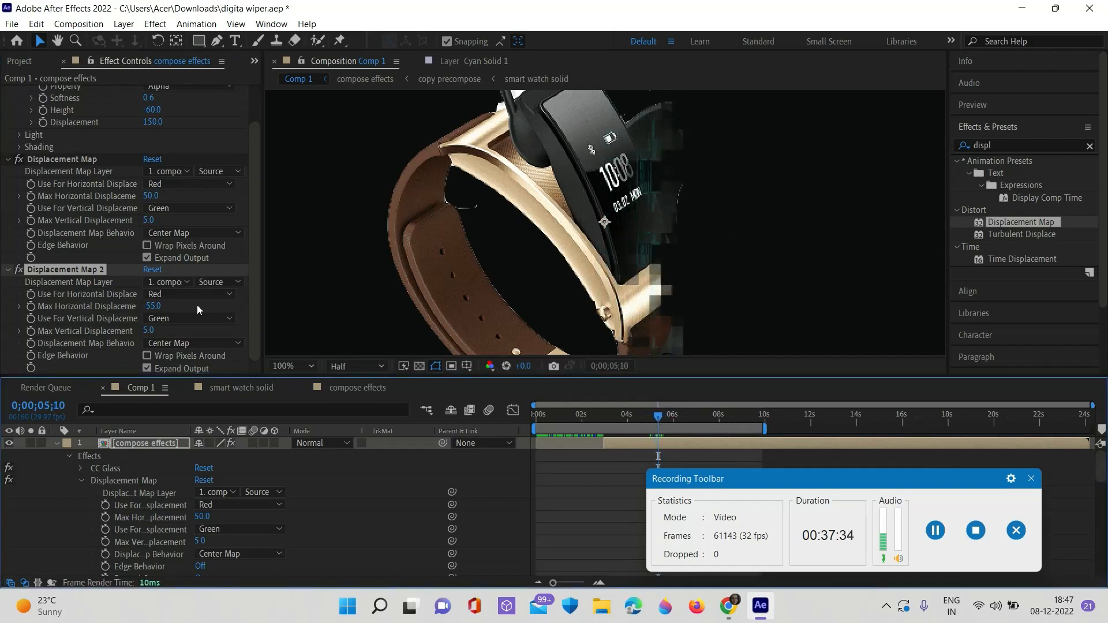
mouse_move(155, 308)
mouse_down()
mouse_move(219, 313)
mouse_move(167, 313)
mouse_up()
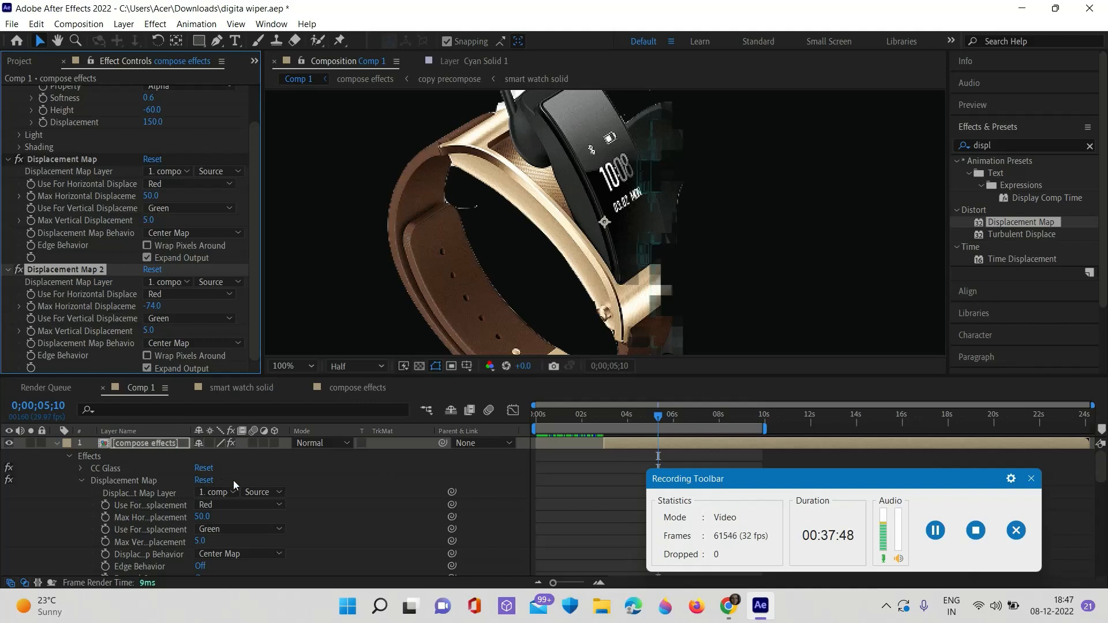
Step: Locate the Cyan Solid 1 layer below the compose effects properties and select it to show its effects
scroll(155, 478, down, 8)
scroll(195, 479, down, 3)
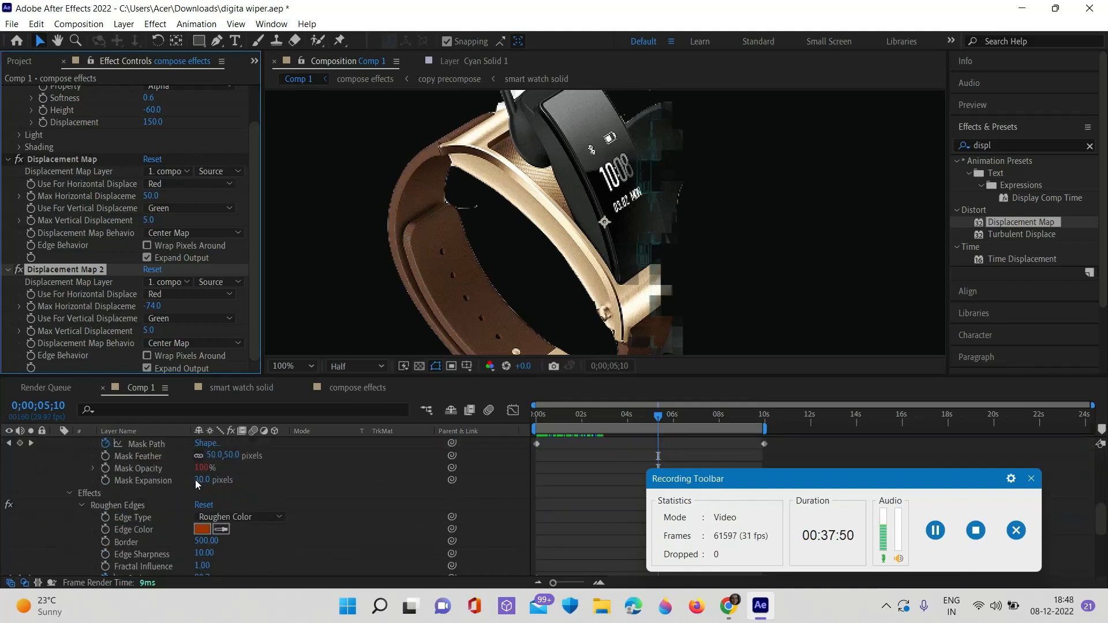
scroll(195, 480, up, 3)
scroll(116, 504, up, 2)
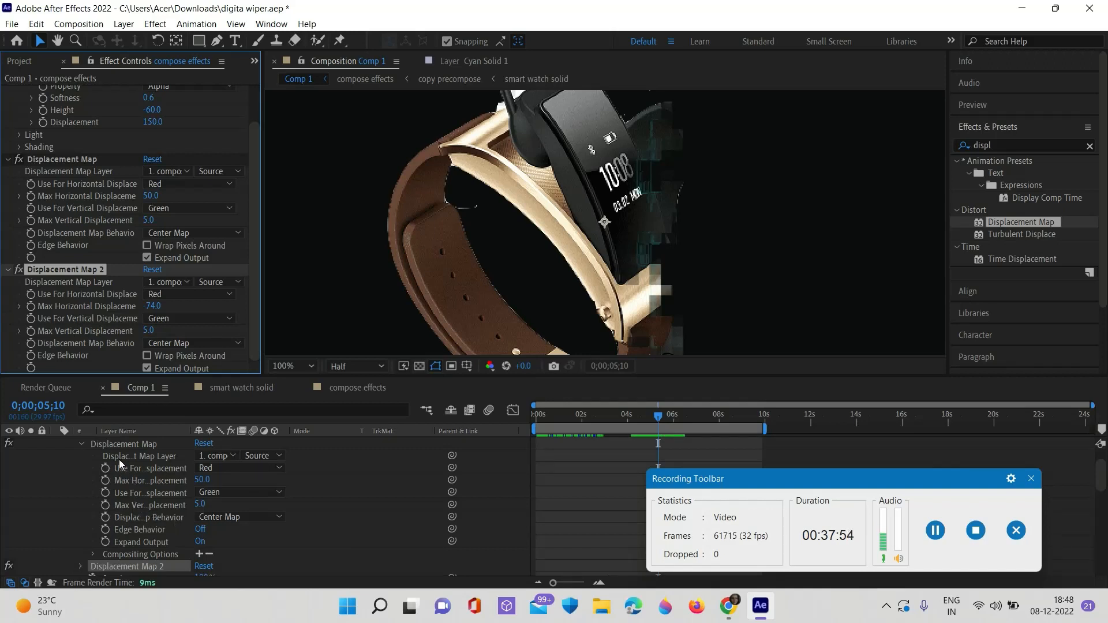
scroll(138, 513, down, 4)
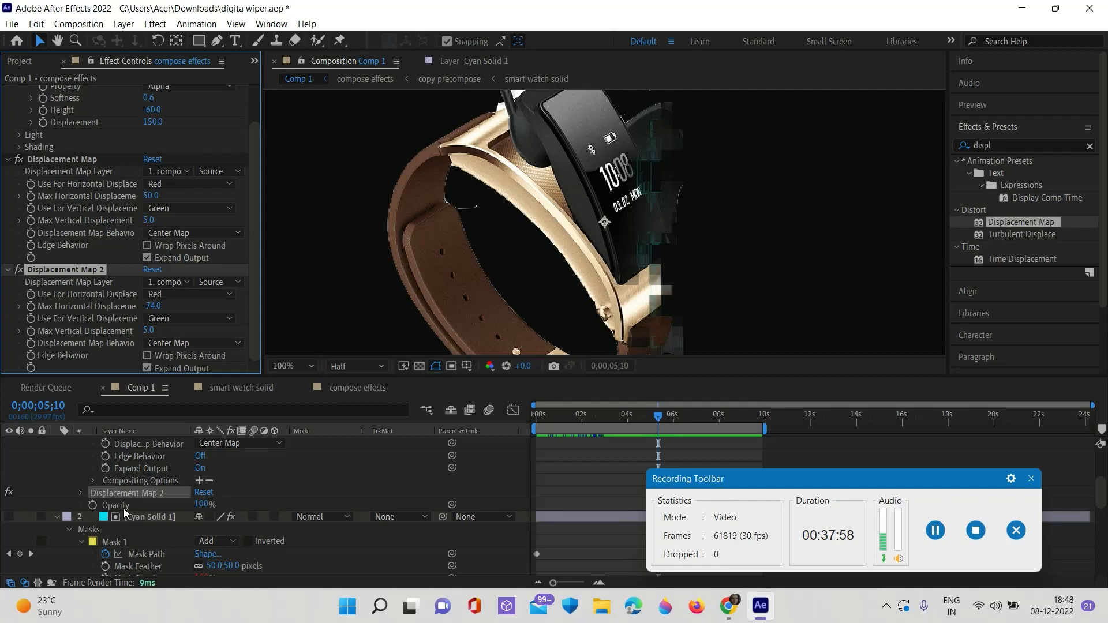
scroll(124, 512, down, 2)
click(137, 443)
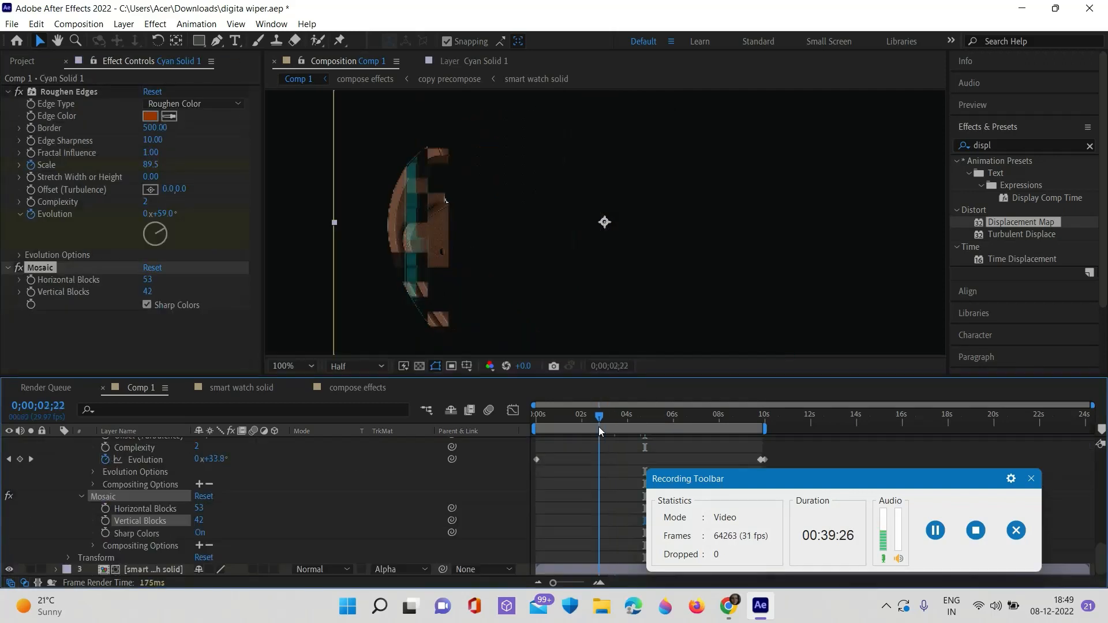
Step: Scrub to about 0;00;05;07, set Vertical Blocks to 50 in Cyan Solid 1's Mosaic effect, and save the project
drag(598, 427, 660, 435)
key(comma)
key(comma)
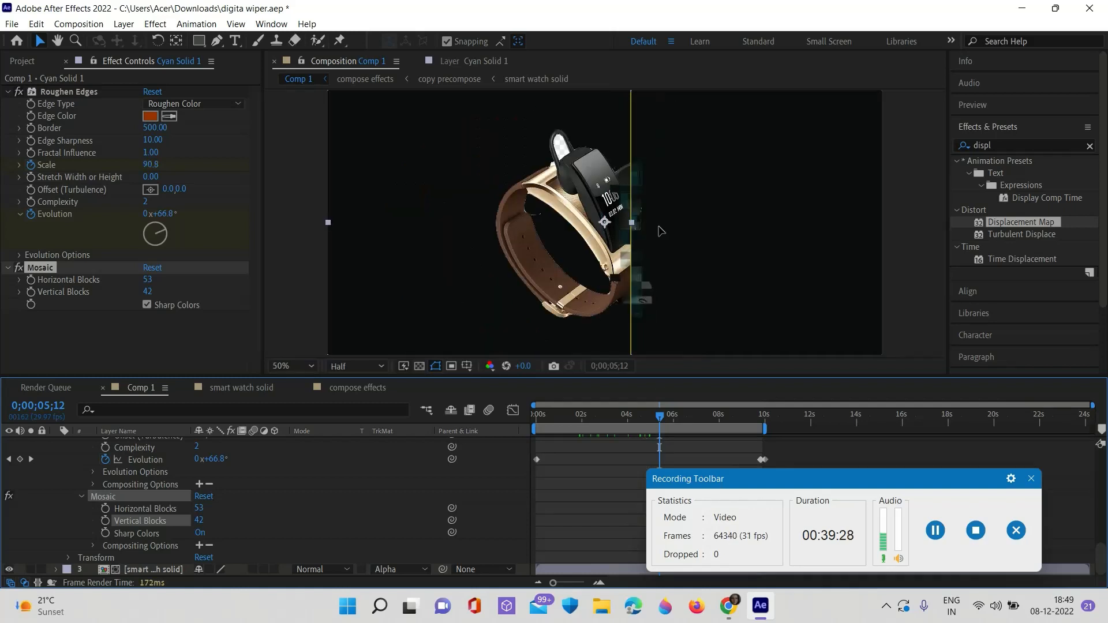
scroll(664, 408, up, 1)
mouse_move(660, 416)
mouse_down()
mouse_move(640, 417)
mouse_move(655, 417)
mouse_up()
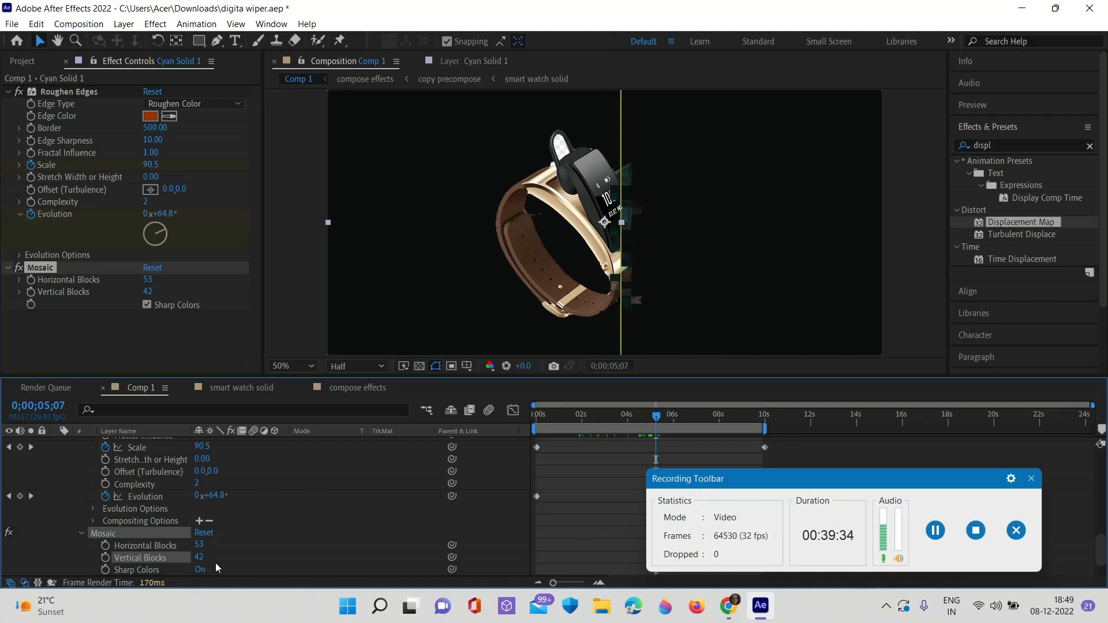
click(199, 557)
text(50)
key(Return)
click(11, 24)
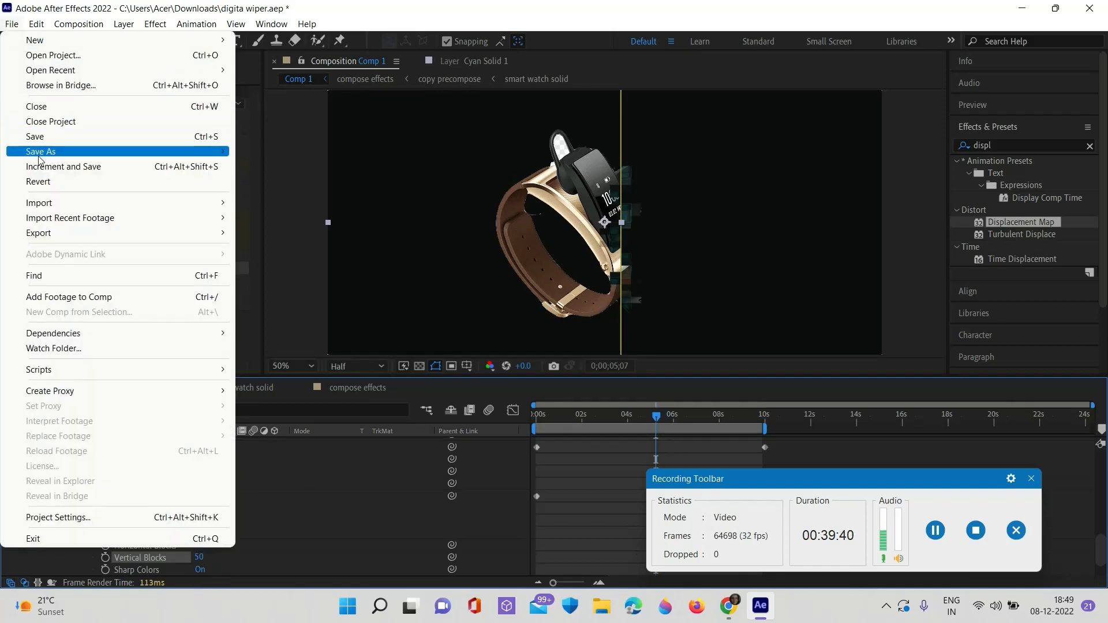
click(43, 137)
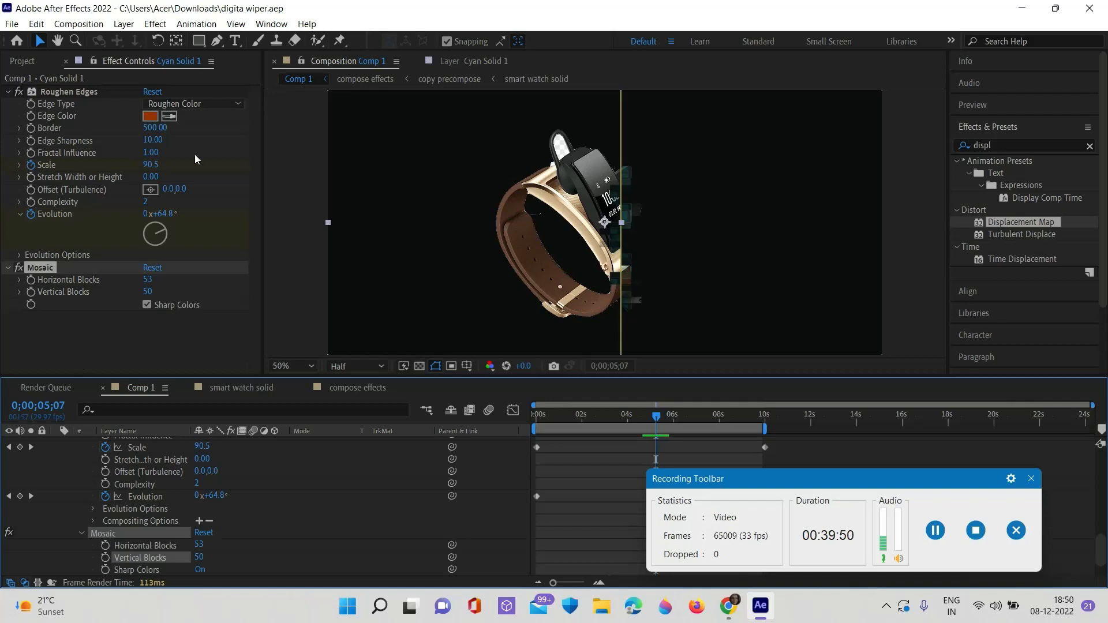
Step: Set the CC Glass Softness on compose effects to 0.5 and save the project
scroll(651, 182, up, 2)
key(comma)
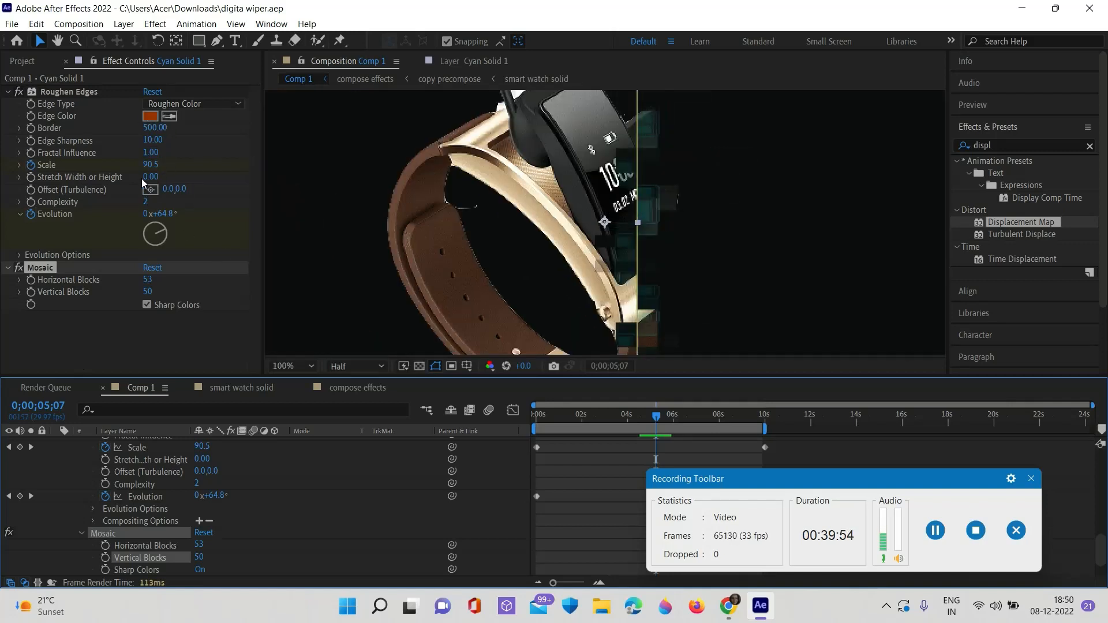
click(152, 153)
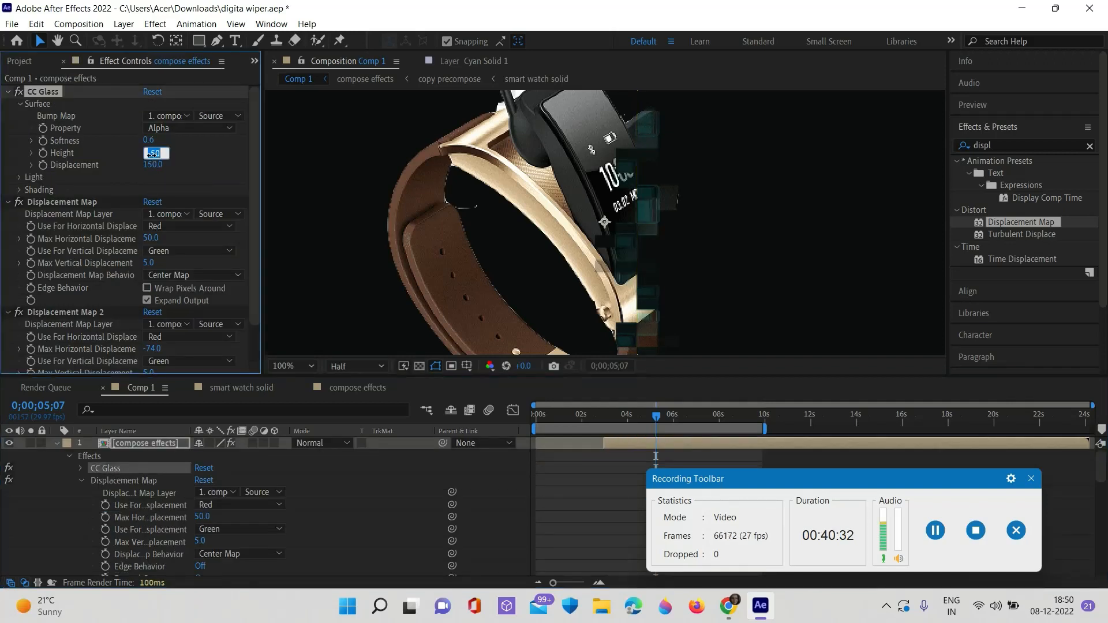
key(Return)
mouse_move(152, 149)
mouse_down()
mouse_move(130, 142)
mouse_move(207, 140)
mouse_move(153, 140)
mouse_up()
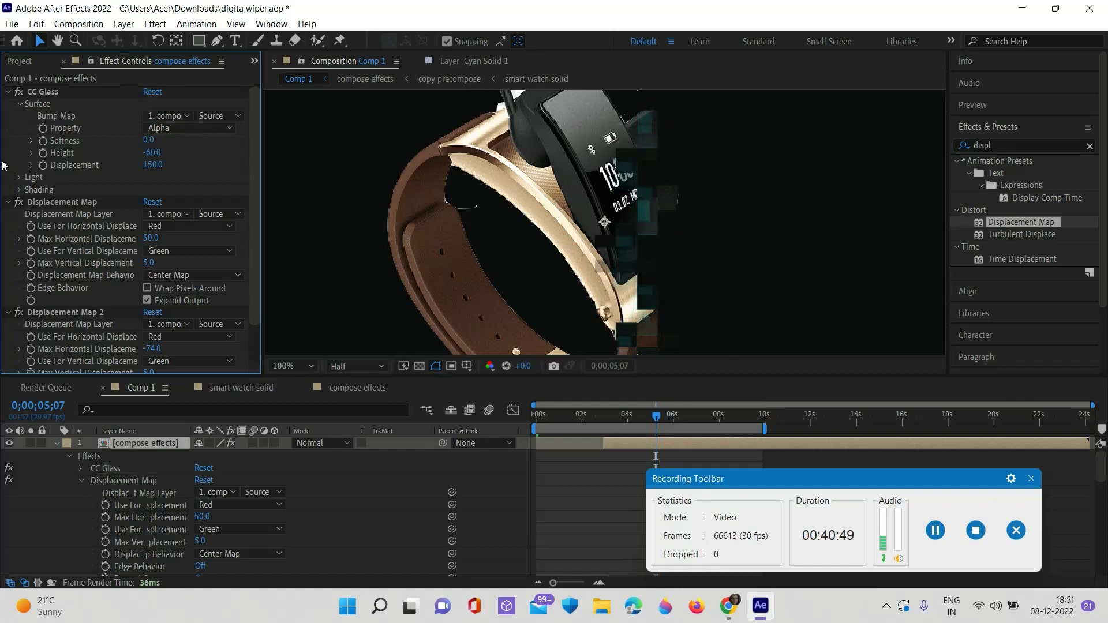
click(150, 140)
key(Return)
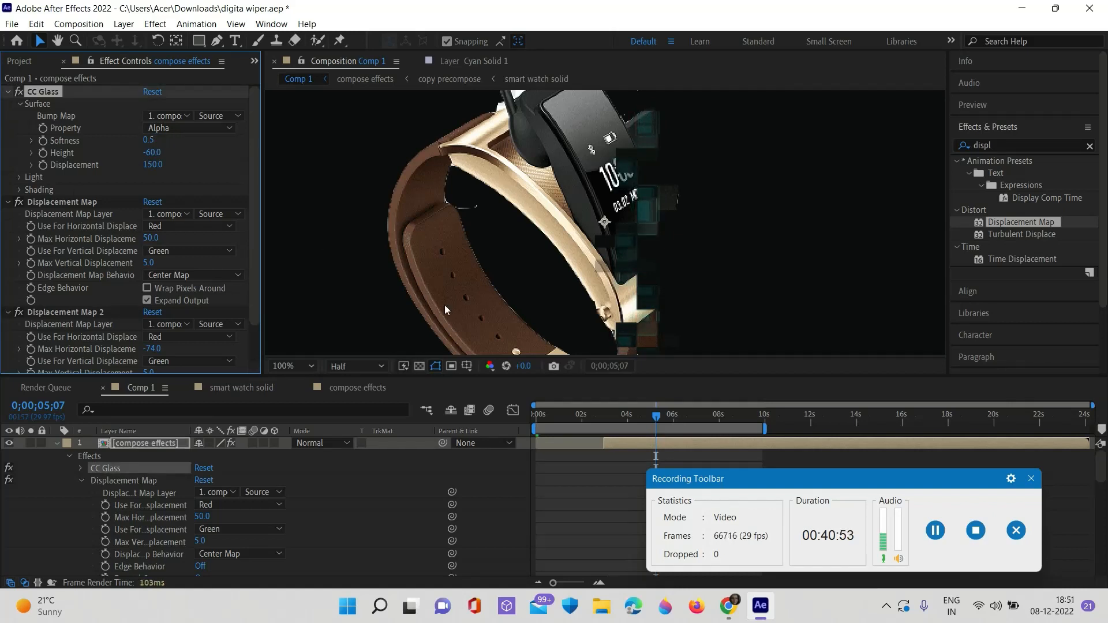
click(12, 23)
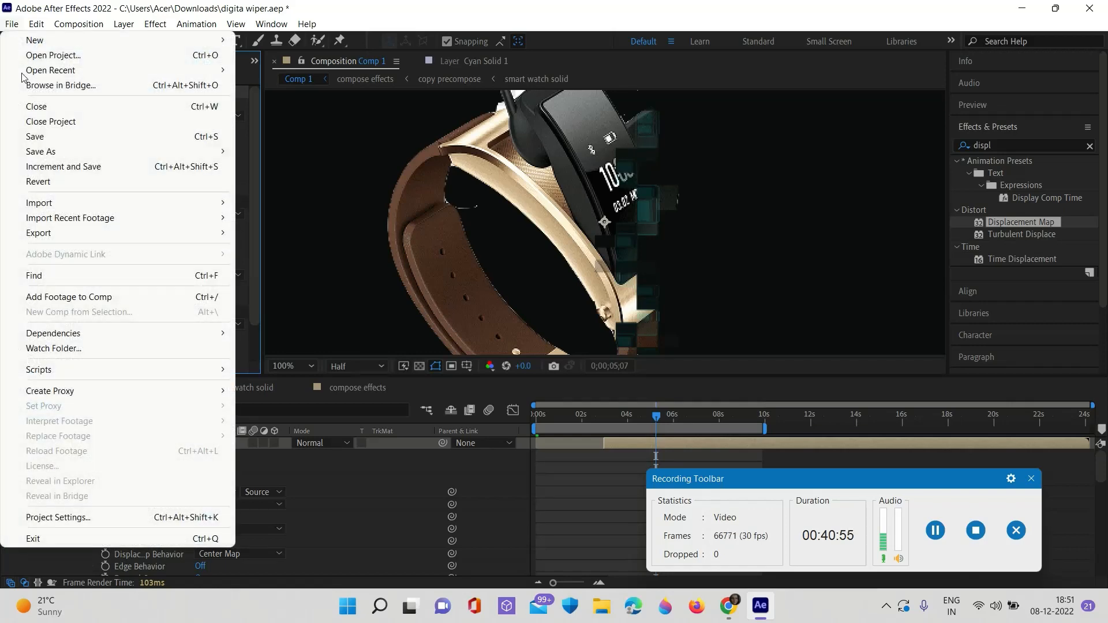
click(48, 142)
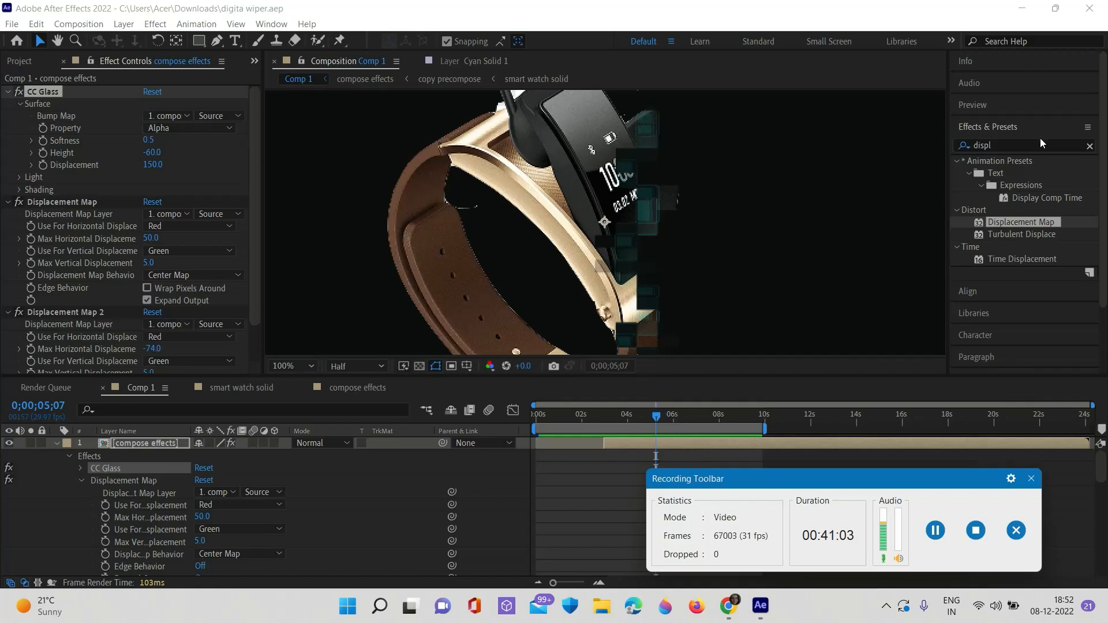
Step: Search the effects for "colorama", apply Colorama to compose effects below Displacement Map 2, and expand its Input Phase settings
click(1090, 146)
click(1006, 146)
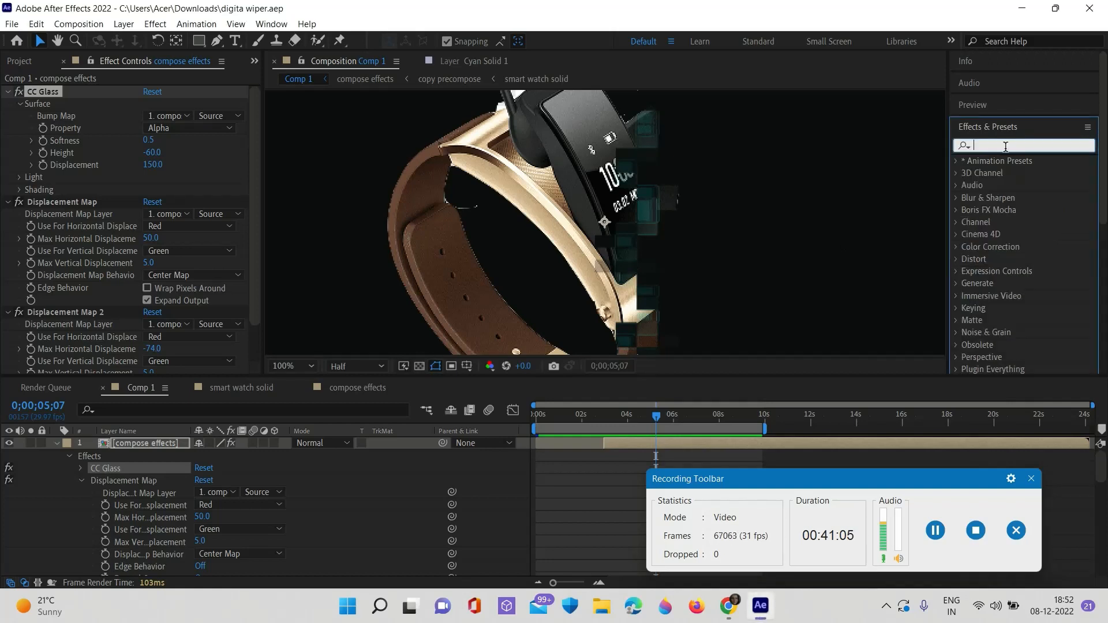
text(colo)
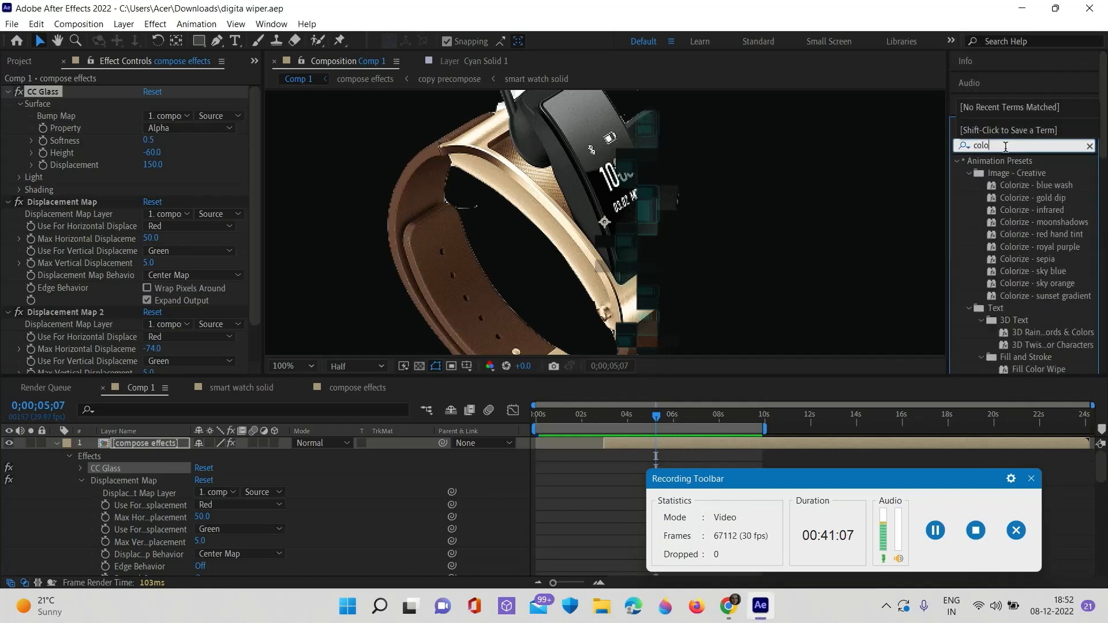
text(rama)
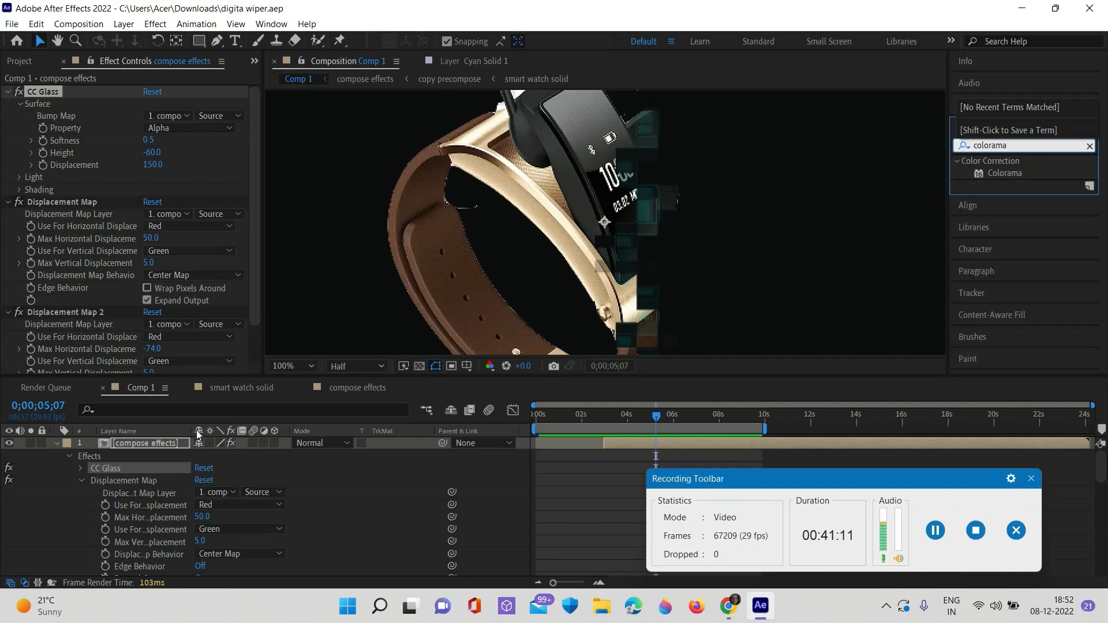
click(161, 443)
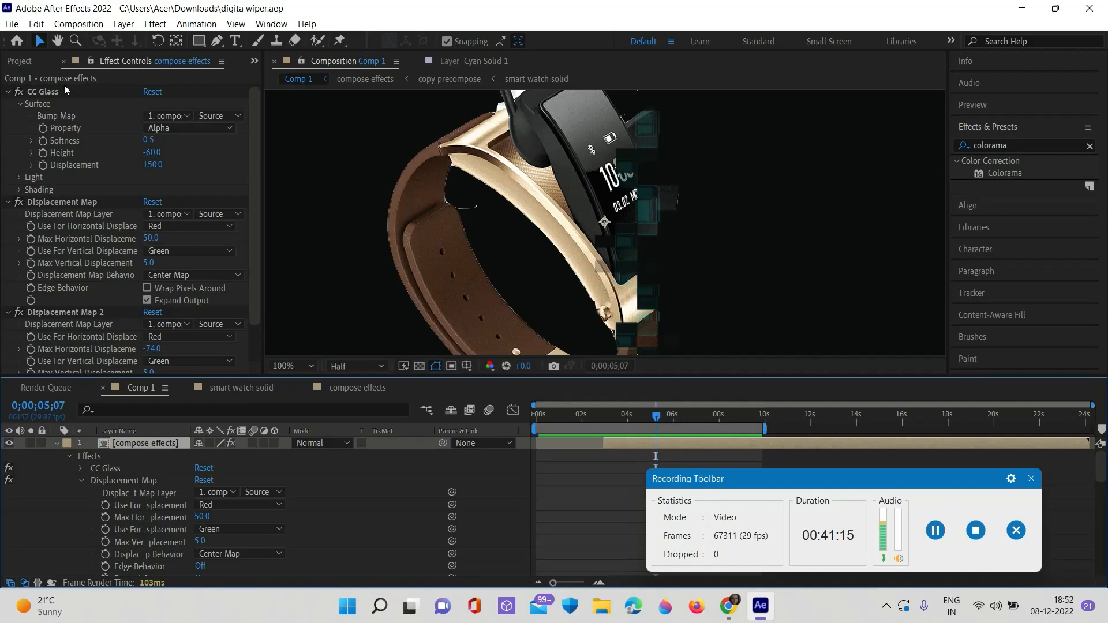
click(8, 92)
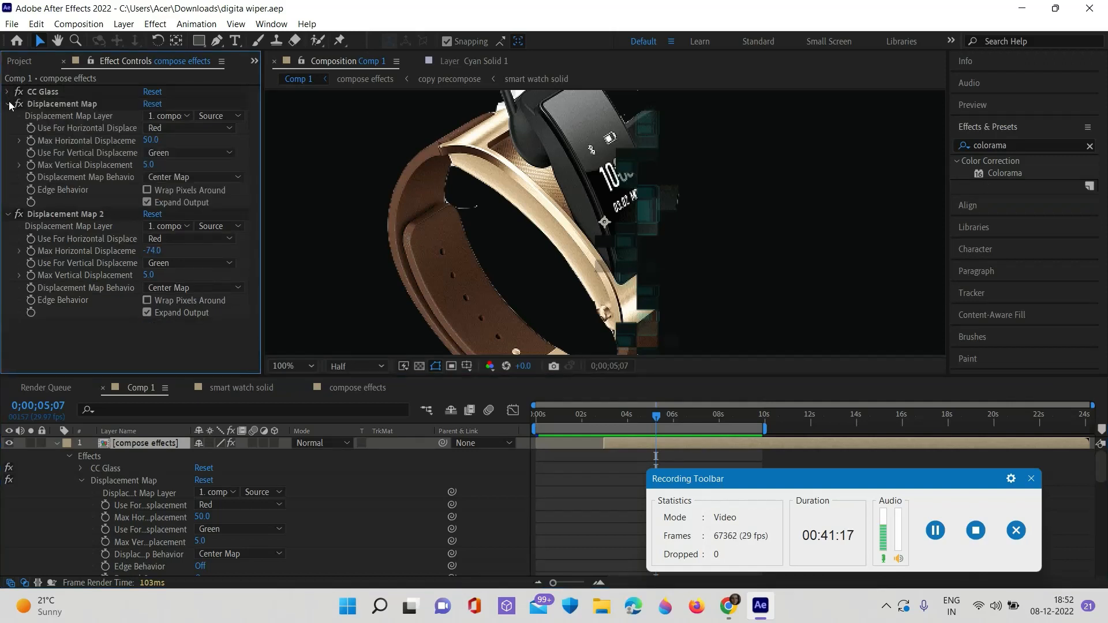
click(8, 104)
click(7, 116)
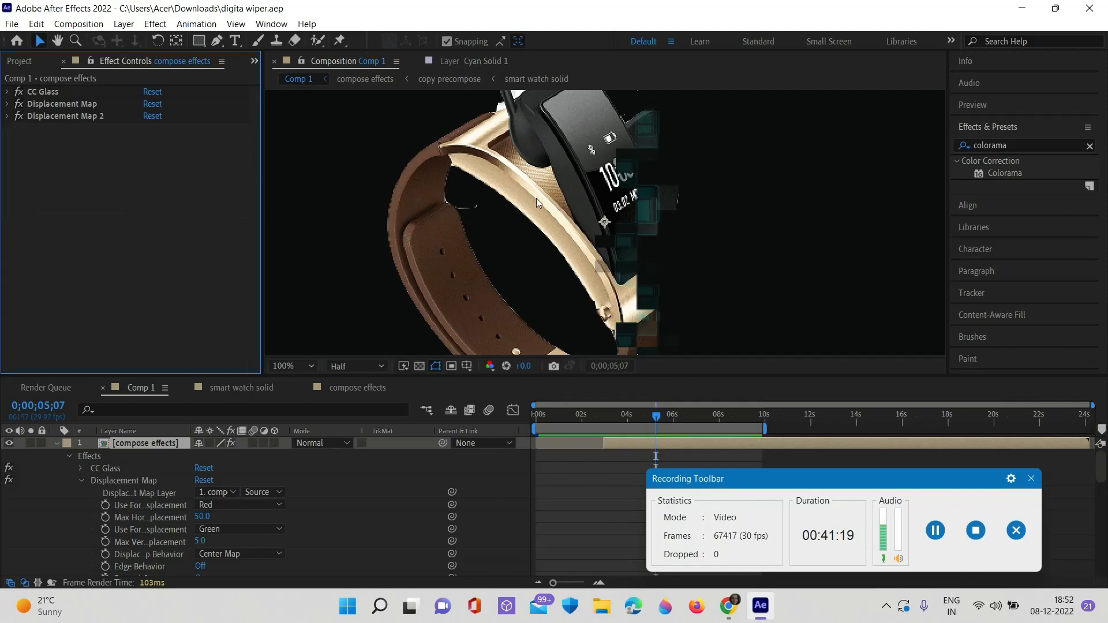
drag(1003, 172, 56, 200)
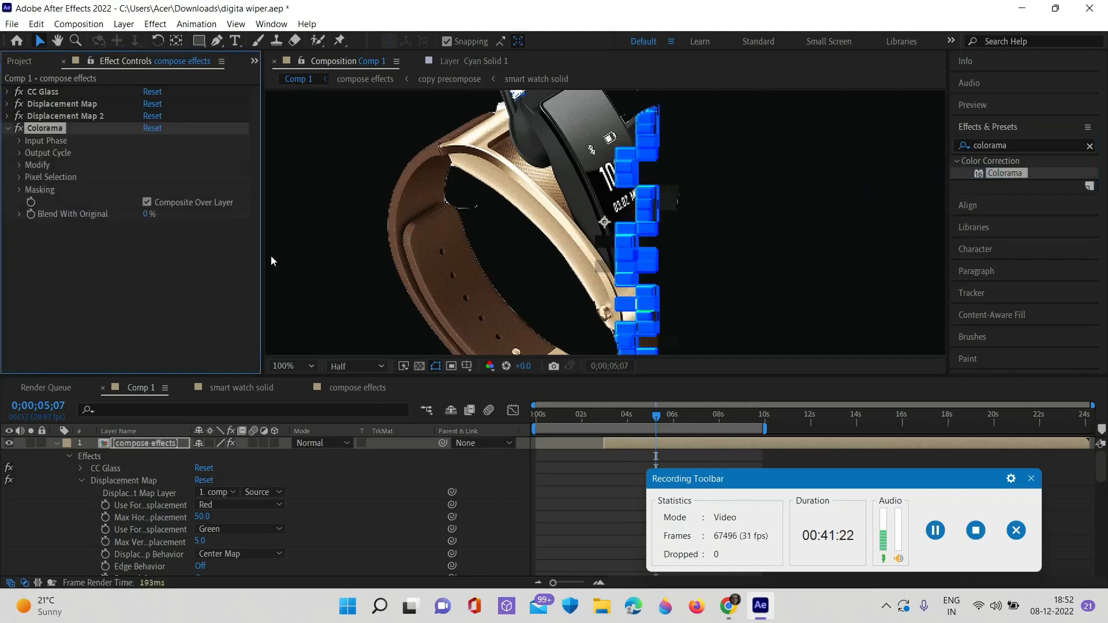
click(17, 141)
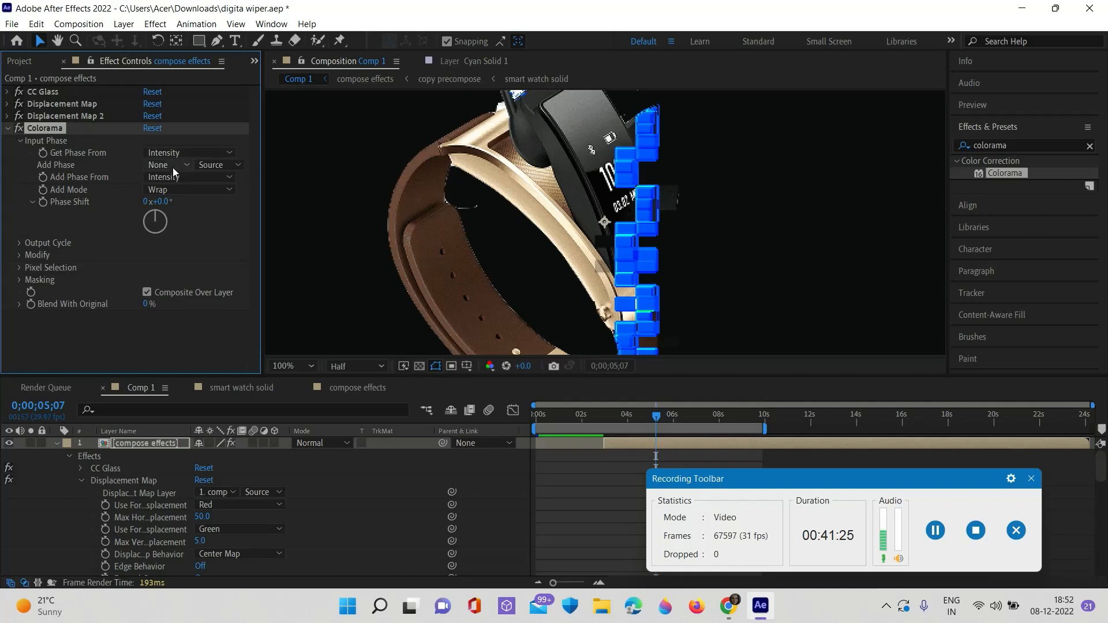
Step: Try the compose effects layer and Cyan Solid 1 as the Add Phase layer in Colorama's Input Phase settings
click(180, 155)
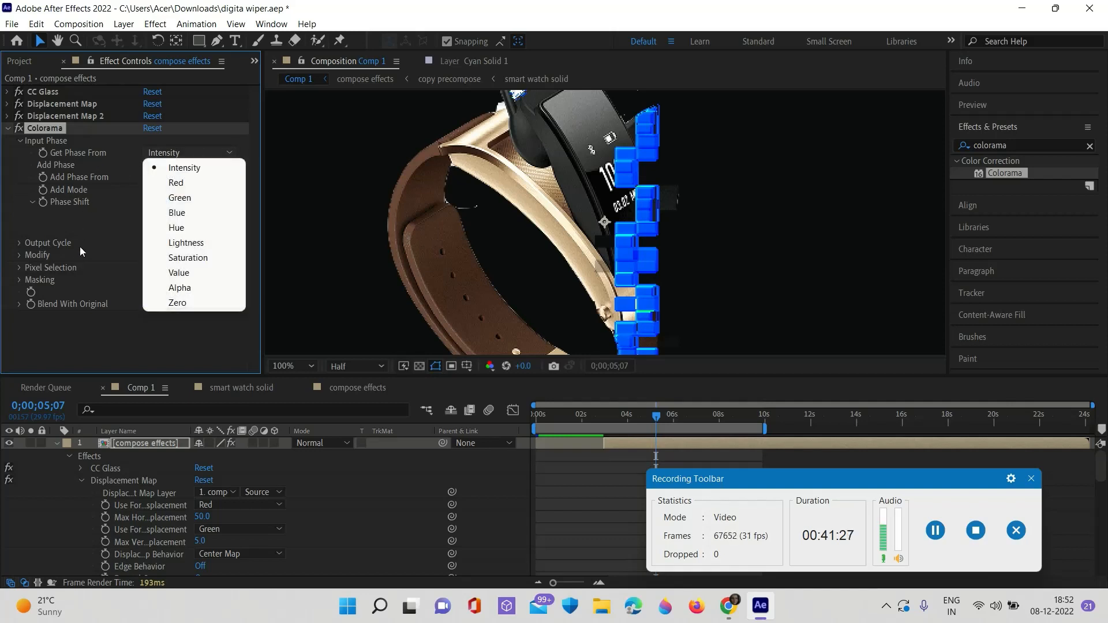
click(169, 111)
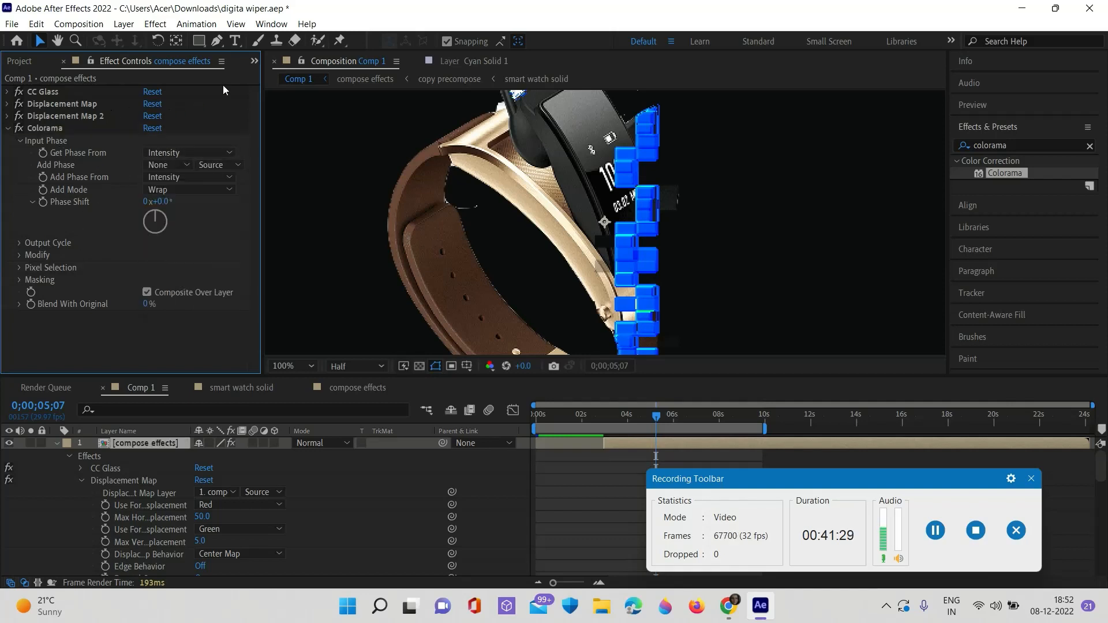
click(165, 167)
click(187, 202)
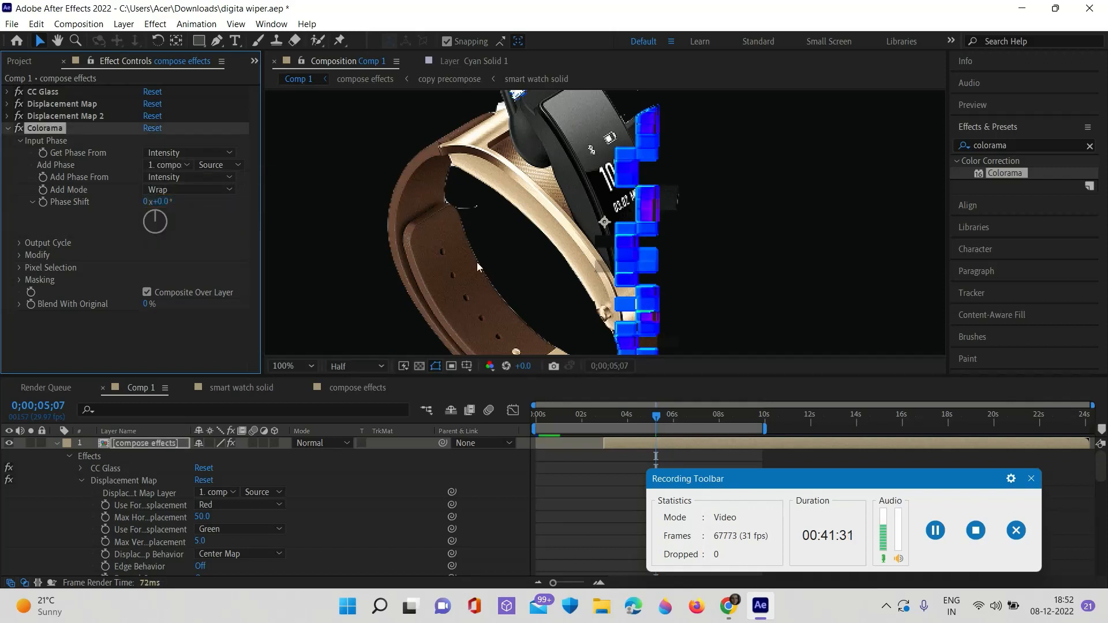
scroll(611, 244, down, 2)
scroll(625, 263, up, 2)
click(169, 165)
click(185, 217)
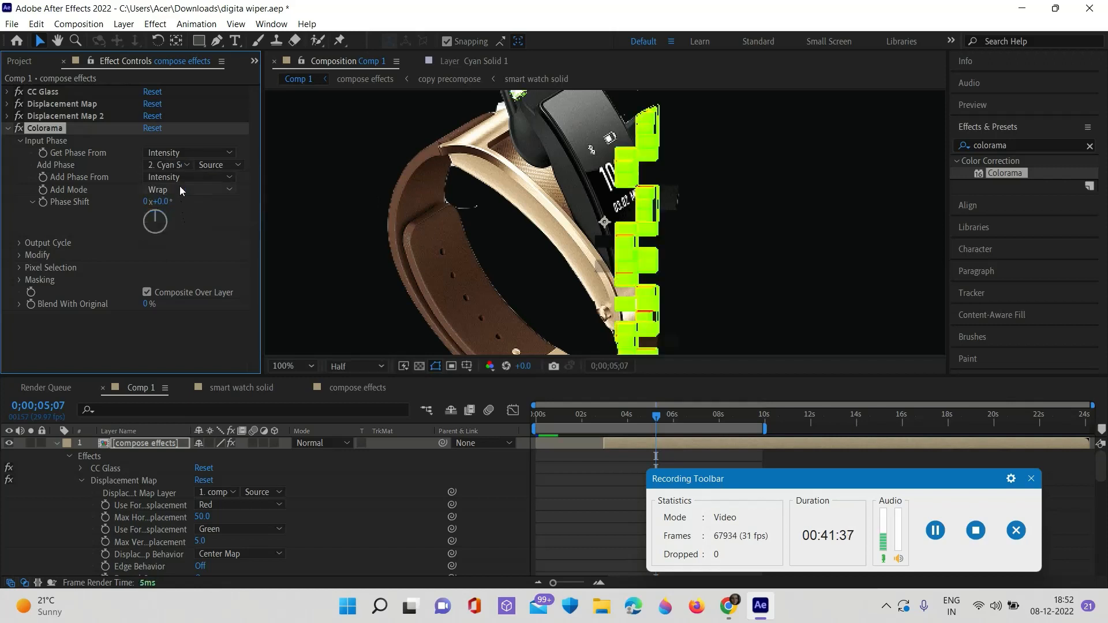
Step: Set Colorama's Add Phase layer to smart watch solid and scrub to 0;00;05;17
click(170, 165)
click(182, 231)
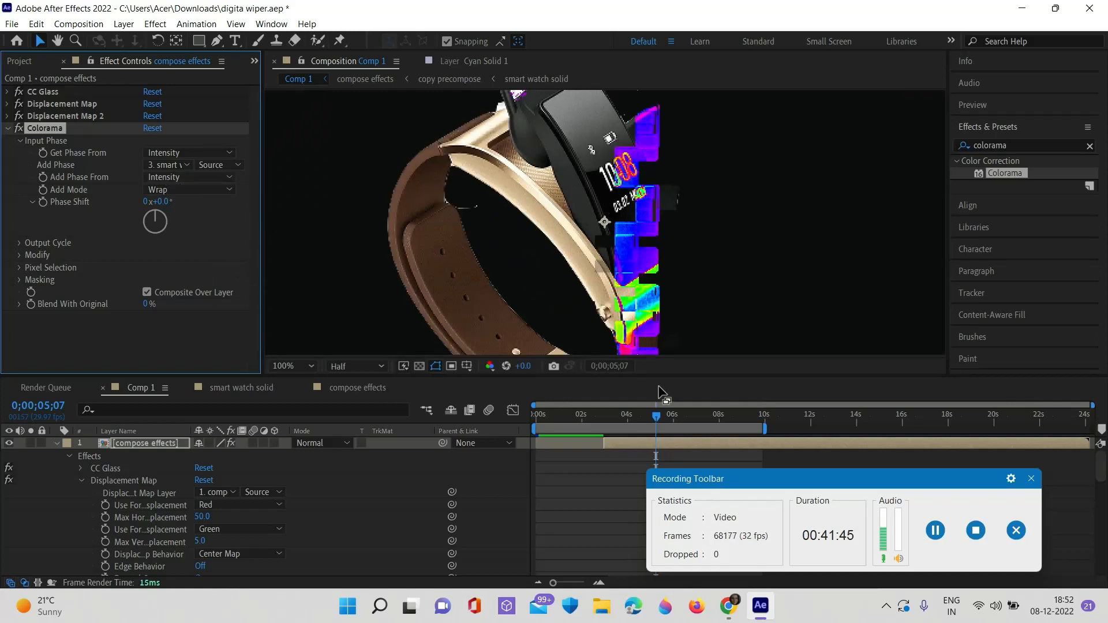
mouse_move(656, 416)
mouse_down()
mouse_move(590, 414)
mouse_move(681, 422)
mouse_move(664, 425)
mouse_up()
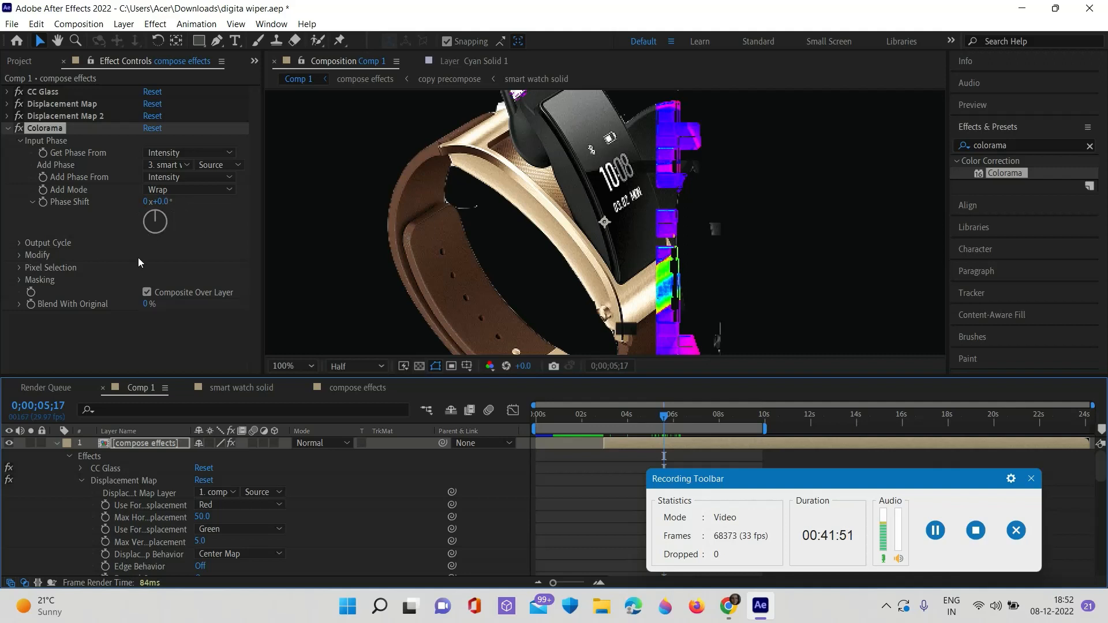
Step: Expand Colorama's Modify settings and turn off Modify Alpha
click(23, 241)
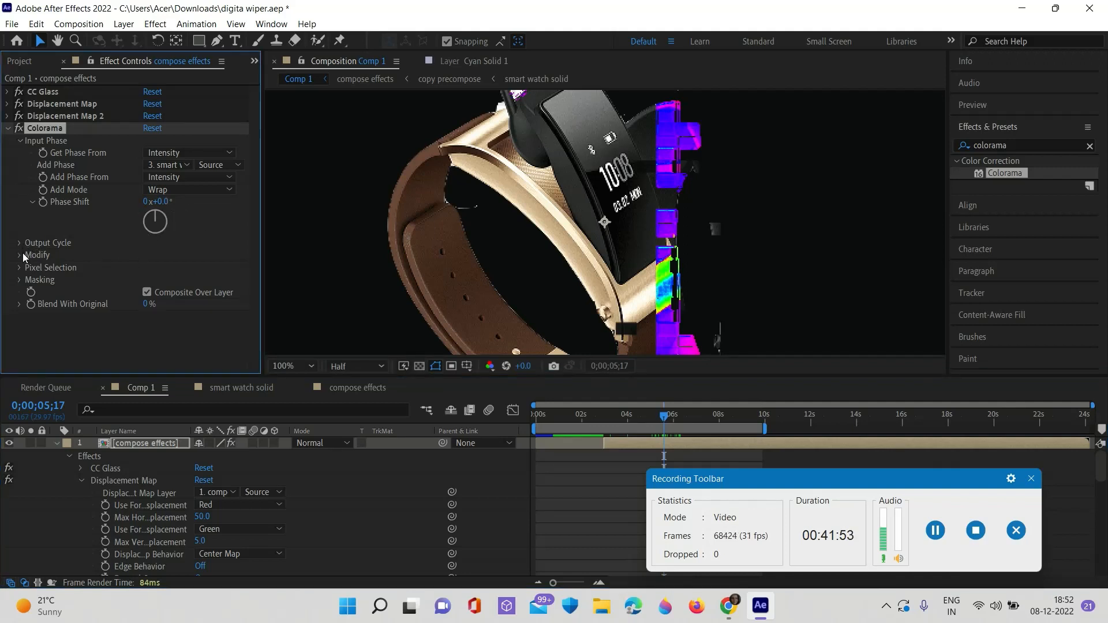
click(23, 253)
click(147, 279)
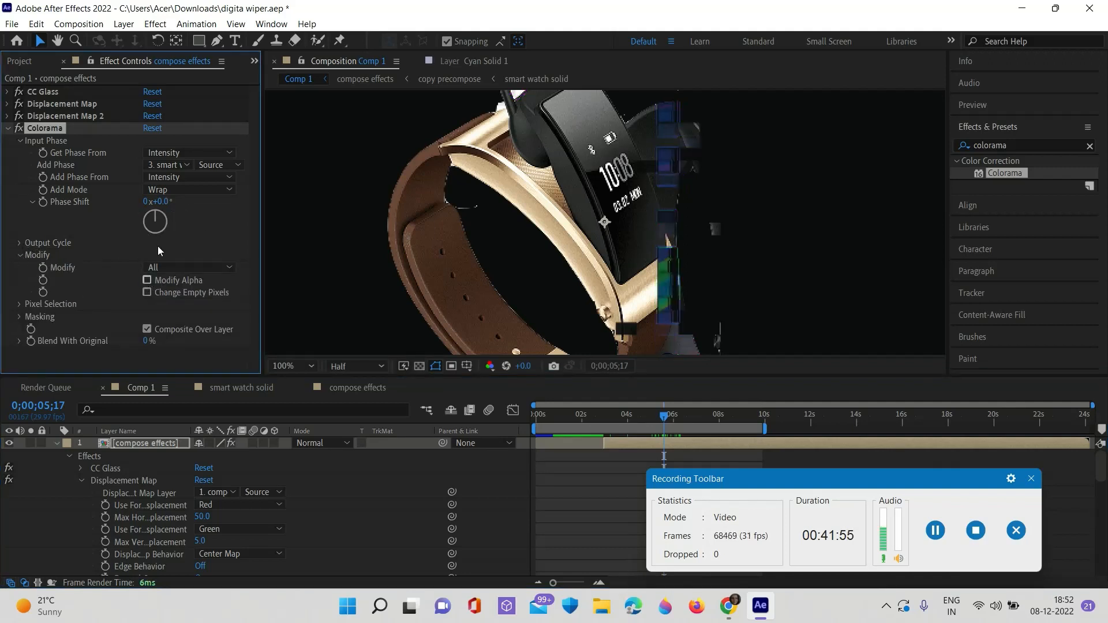
Step: Try several Phase Shift angles in Colorama's Input Phase settings, and enter a value of 360°
drag(159, 201, 253, 230)
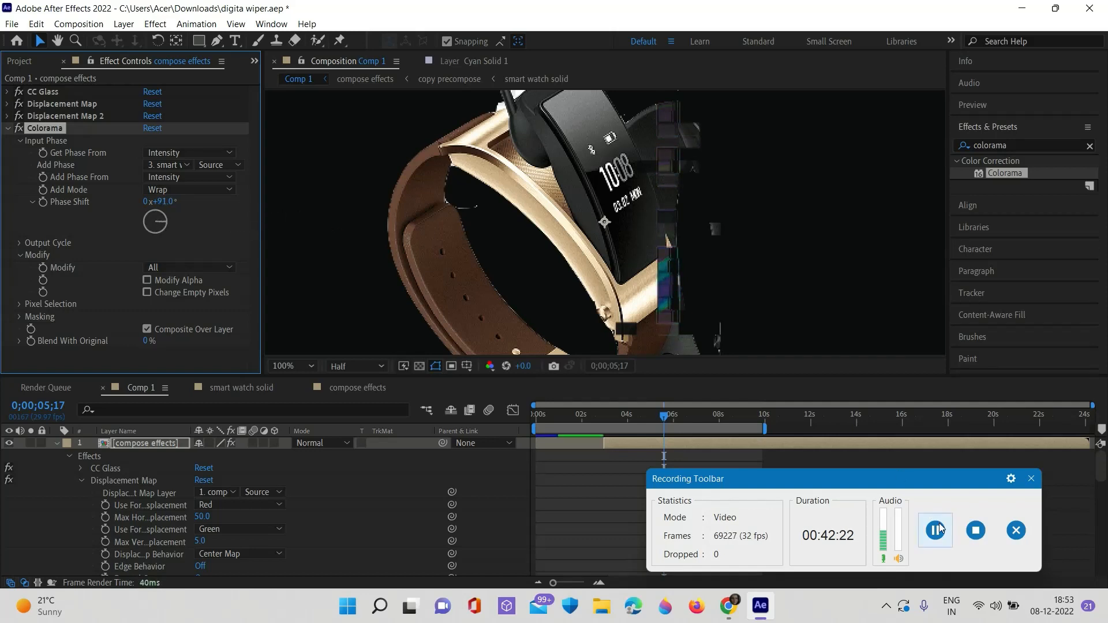
click(936, 531)
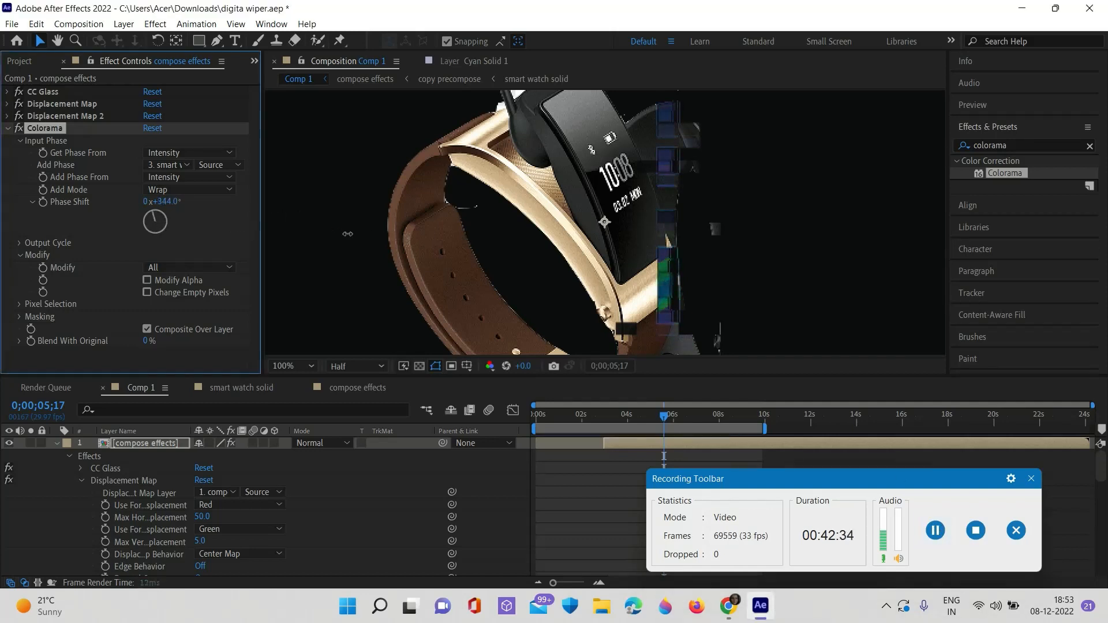
drag(157, 213, 179, 215)
click(164, 201)
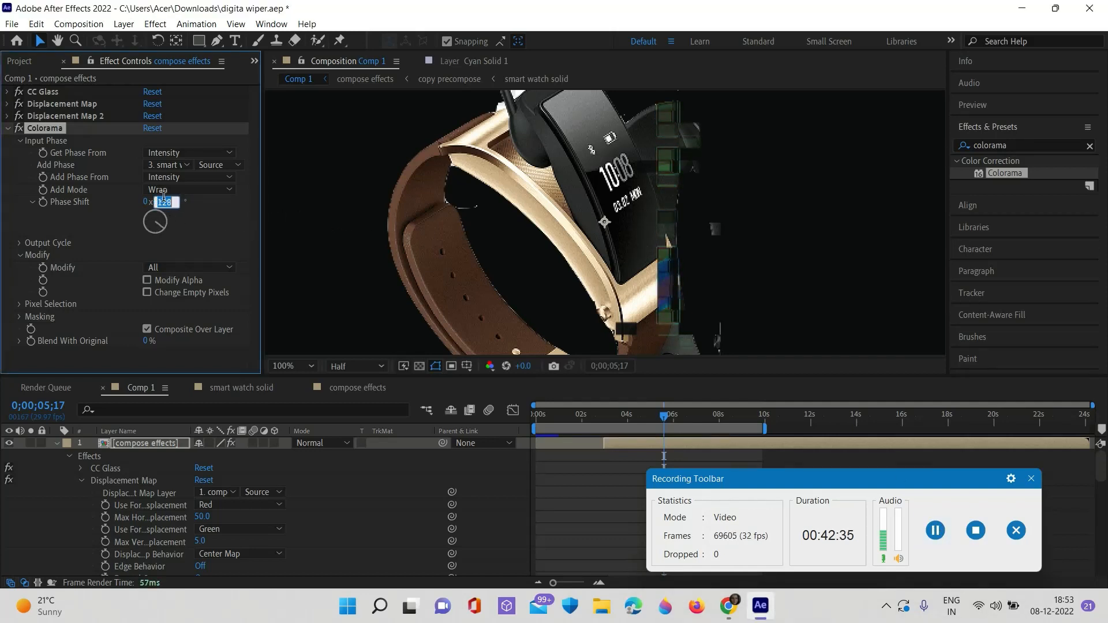
text(360)
key(Return)
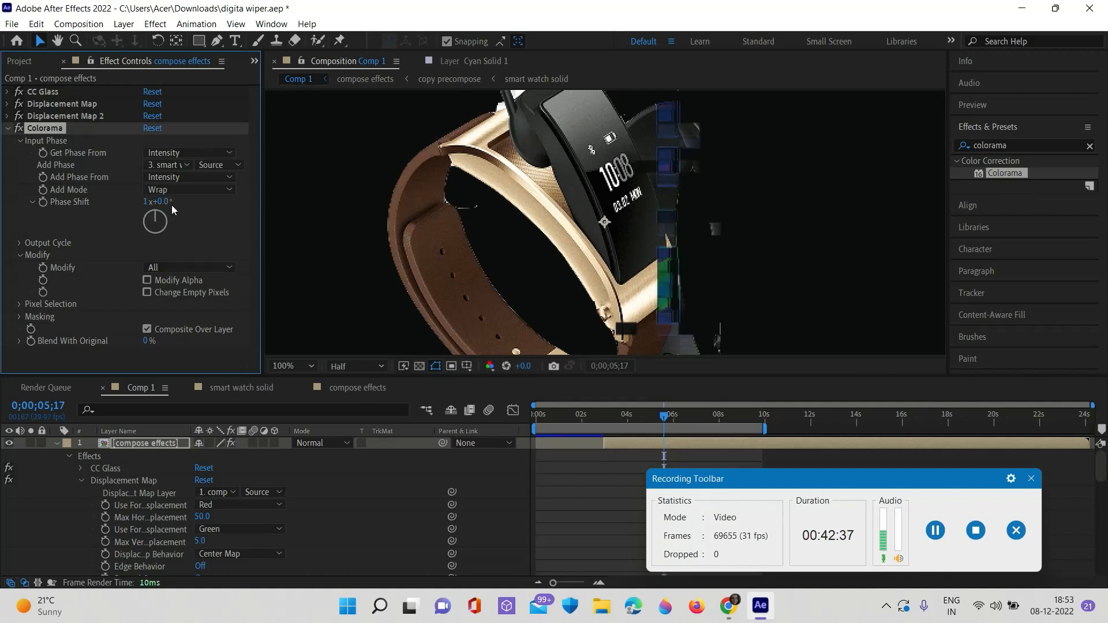
click(164, 201)
key(Return)
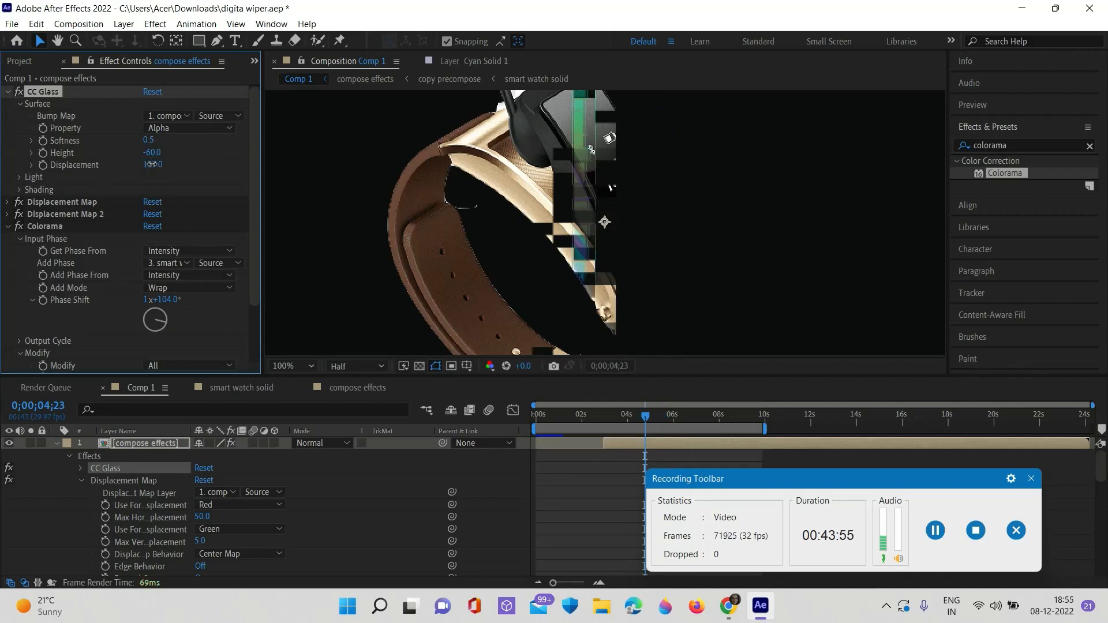
Step: Set the CC Glass Displacement on compose effects to 150, and scrub to about 0;00;05;04 to check the wipe
click(152, 165)
text(15)
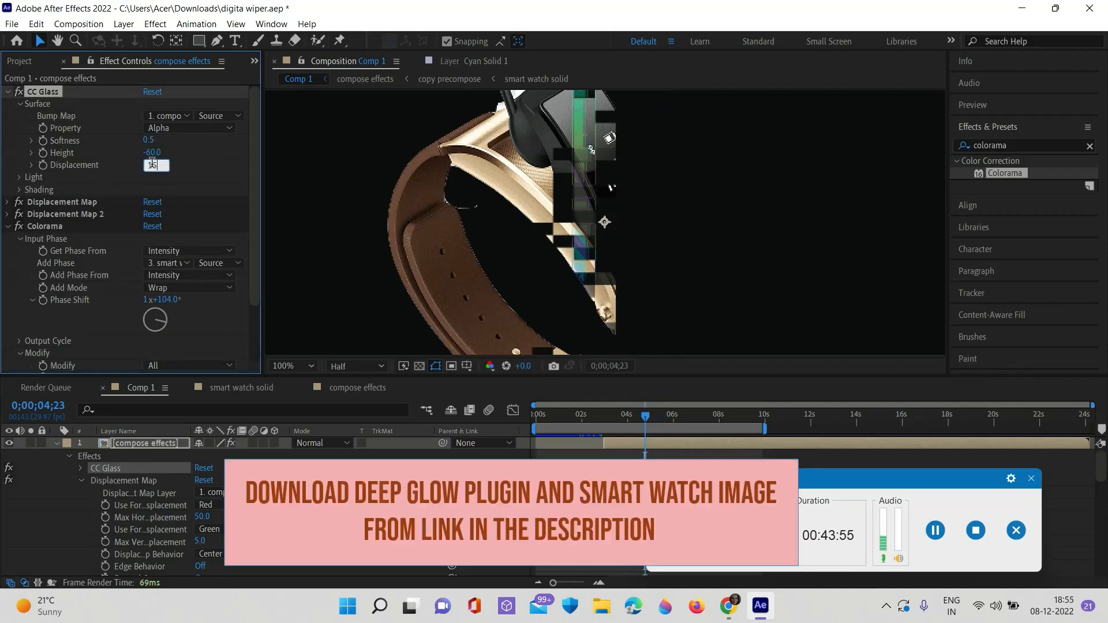
text(0)
key(Return)
click(19, 177)
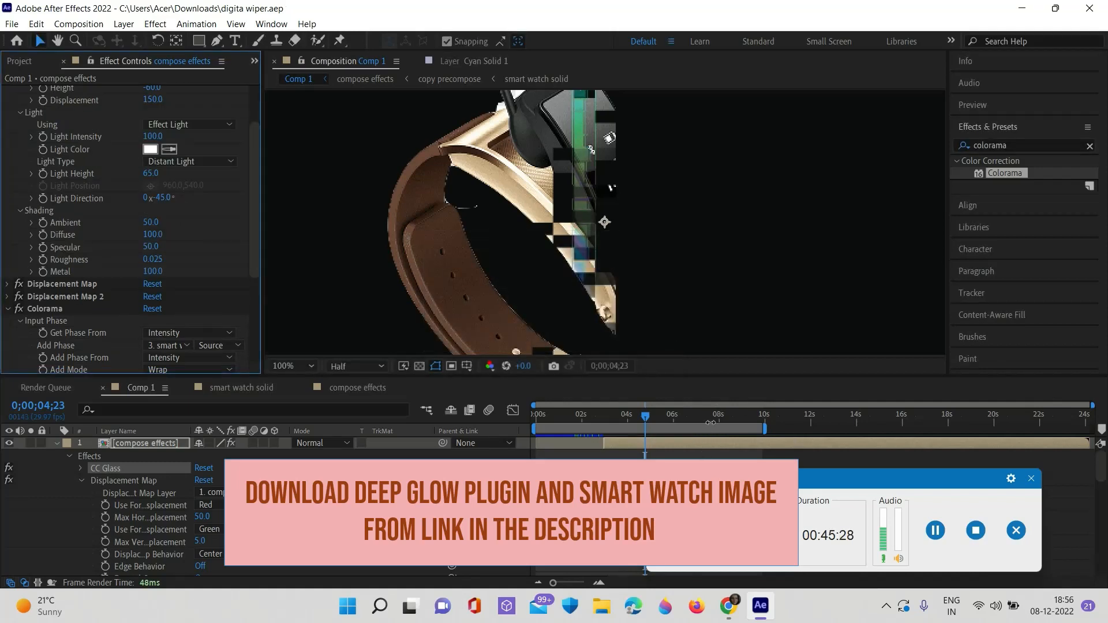
key(comma)
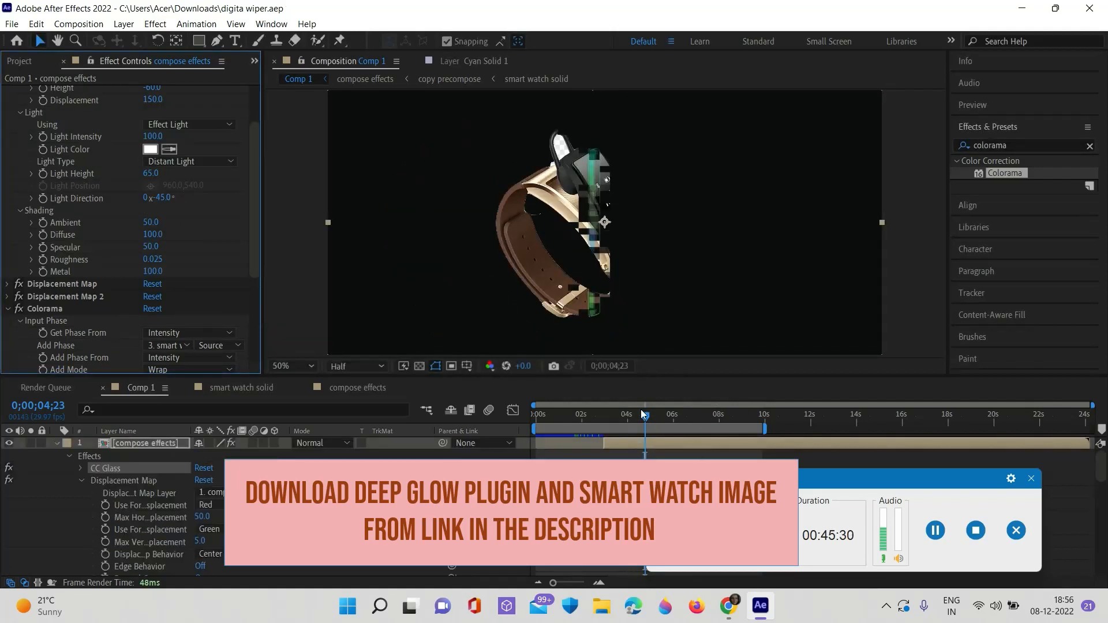
mouse_move(641, 415)
mouse_down()
mouse_move(621, 416)
mouse_move(652, 418)
mouse_up()
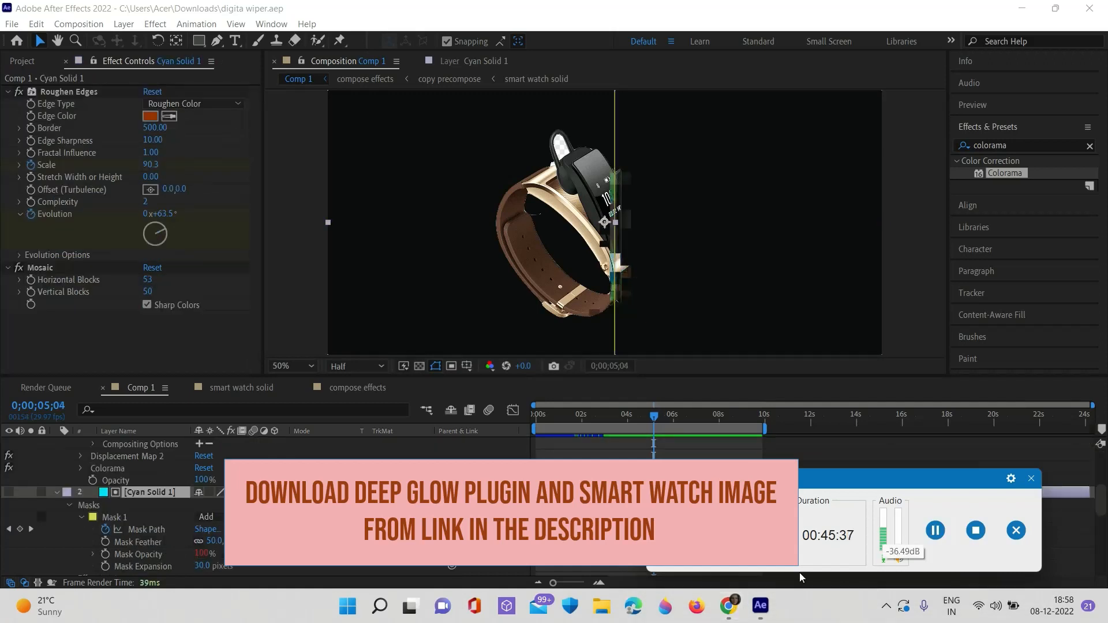
Step: Replace the effects search with "dee" to find Deep Glow, and select the compose effects layer
click(1090, 146)
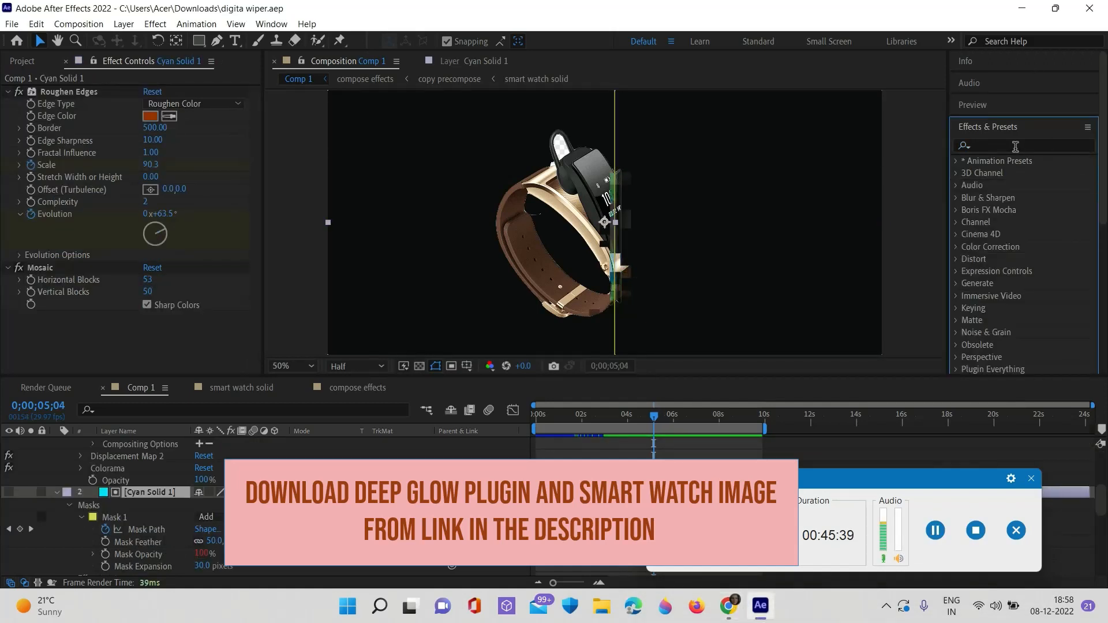
click(1015, 146)
text(dee)
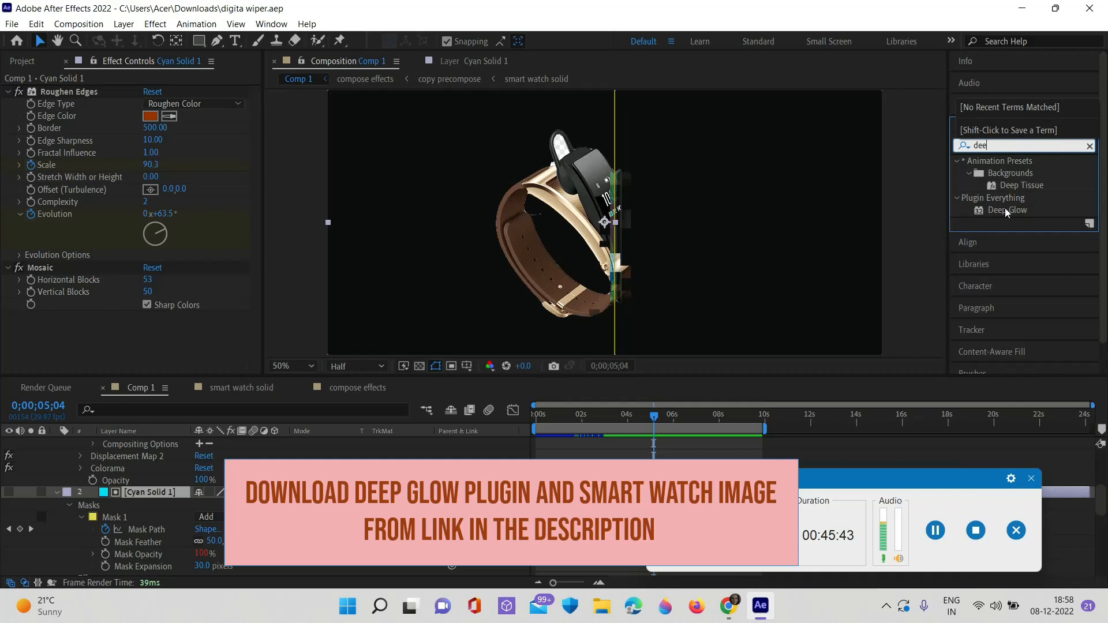
scroll(222, 506, up, 4)
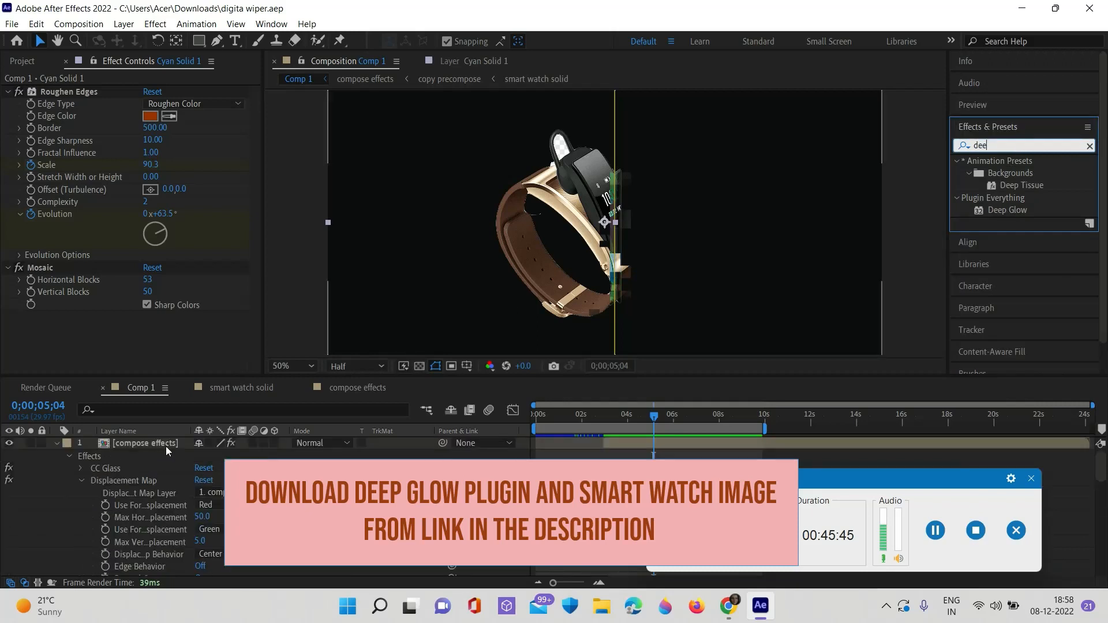
click(167, 442)
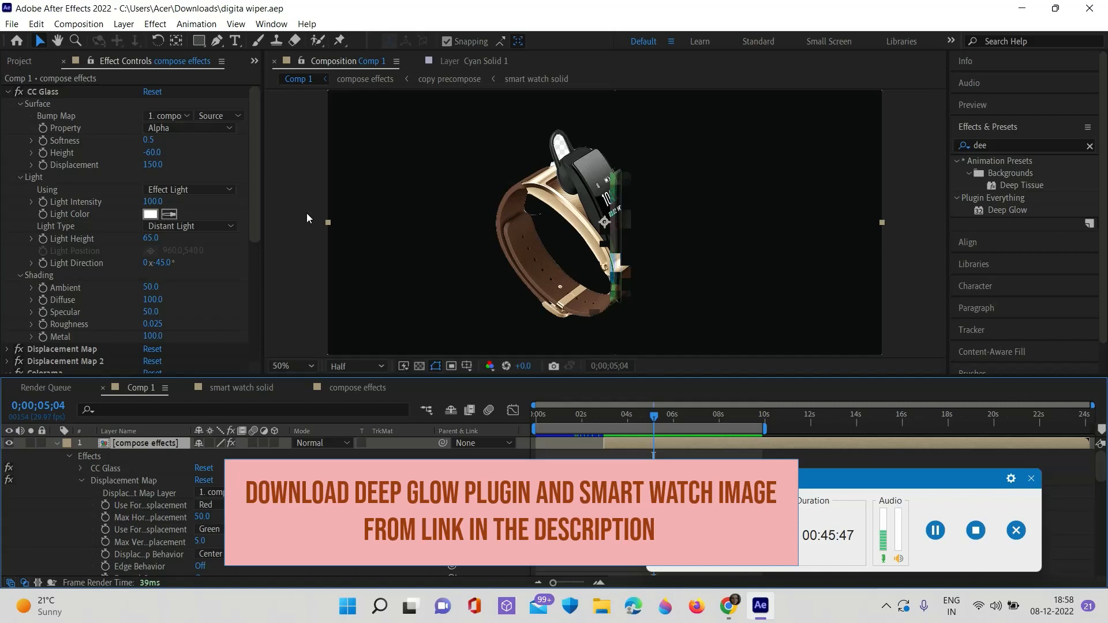
Step: Collapse the Colorama and CC Glass settings on the compose effects layer
scroll(92, 283, down, 6)
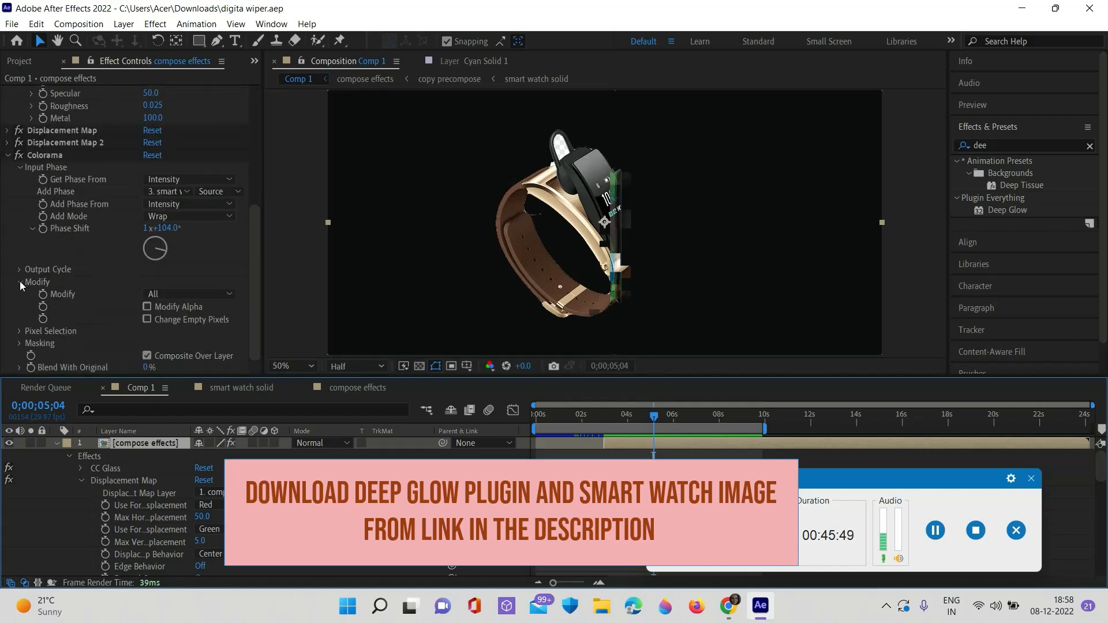
click(19, 281)
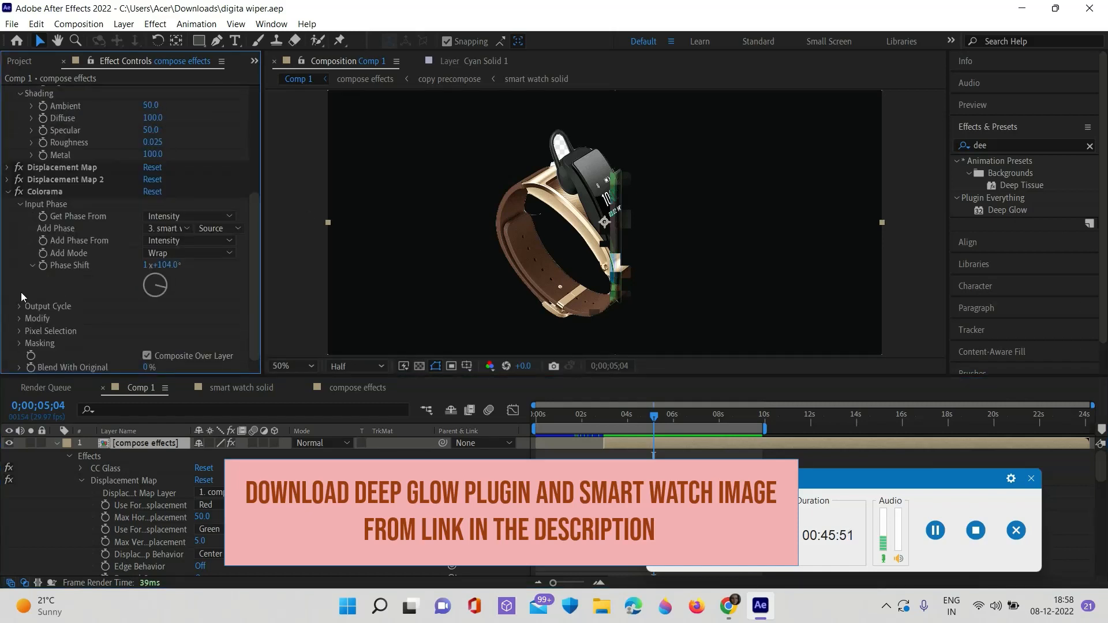
scroll(9, 191, up, 5)
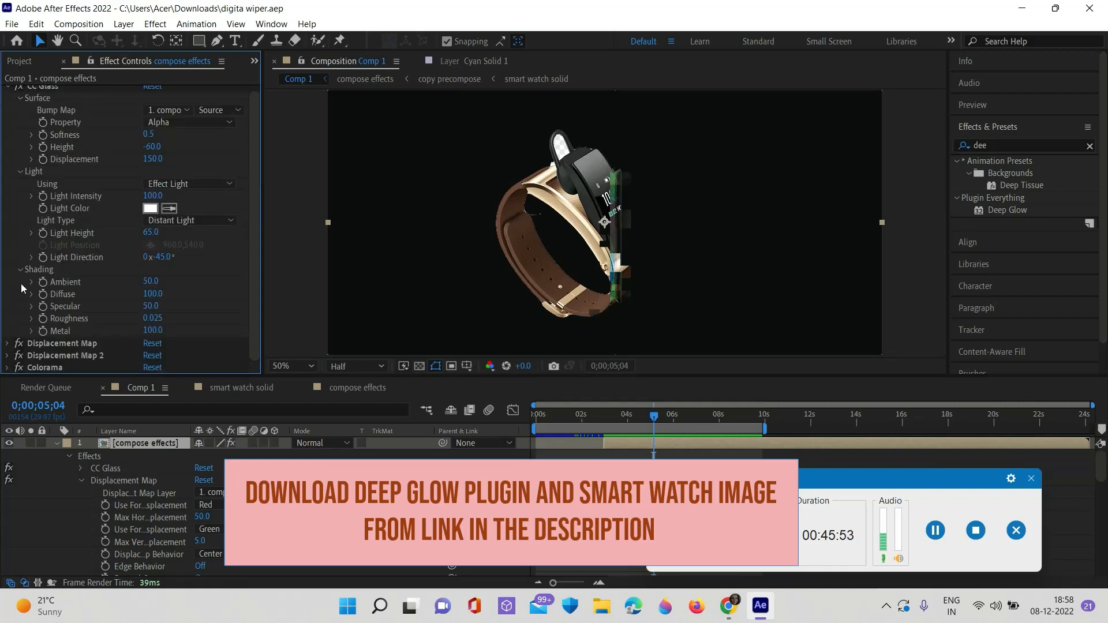
click(7, 92)
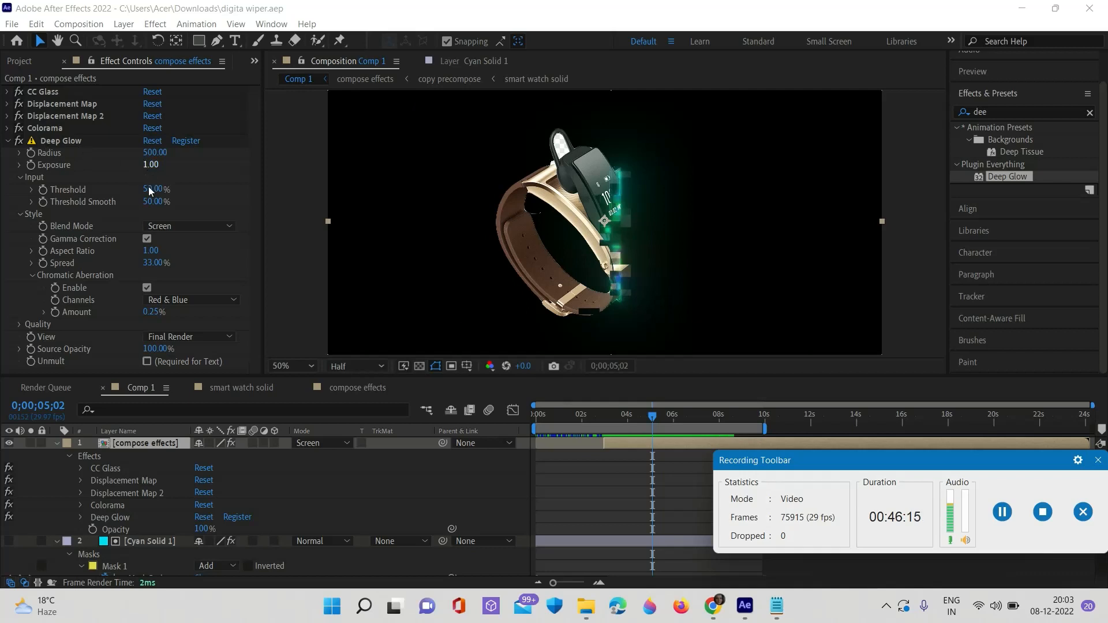
Step: Try a Deep Glow Radius of 1000 on compose effects
key(period)
drag(149, 151, 232, 156)
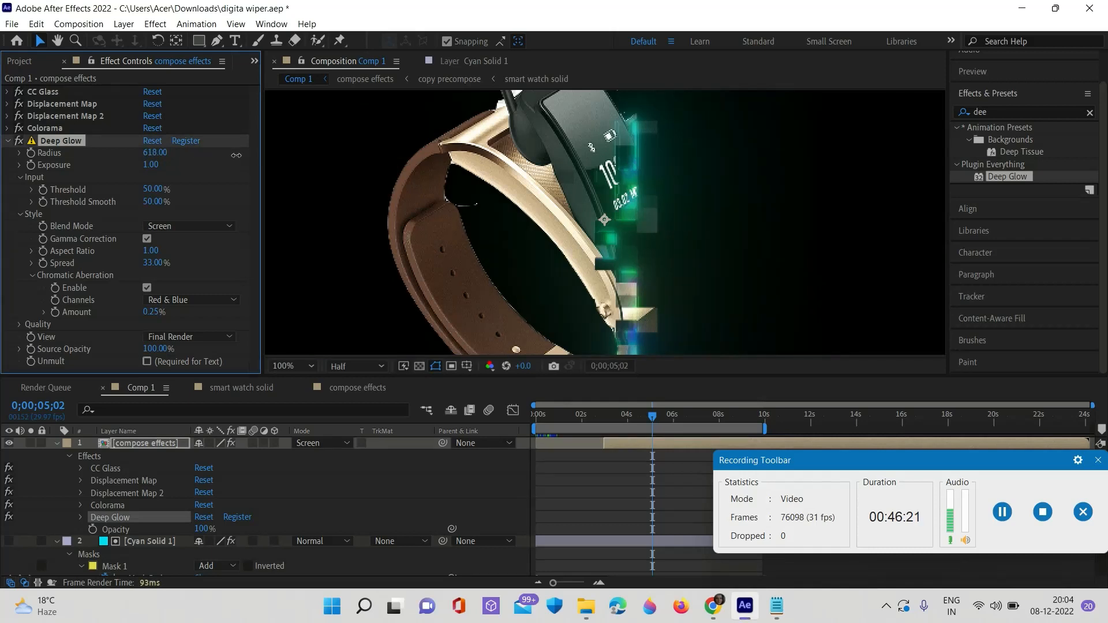
click(150, 155)
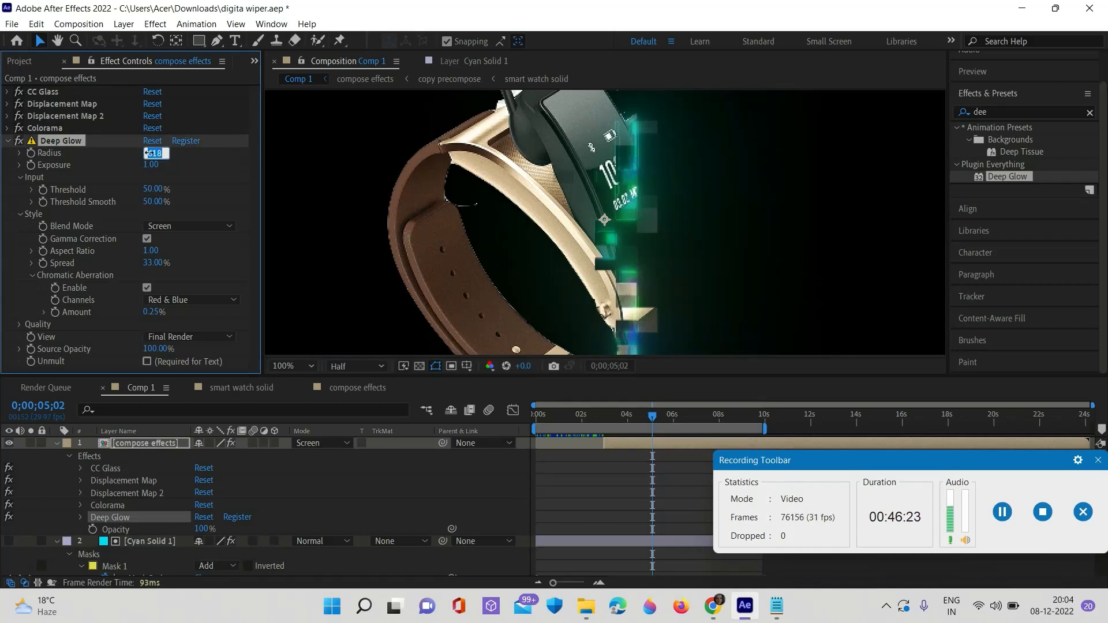
text(1000)
key(Return)
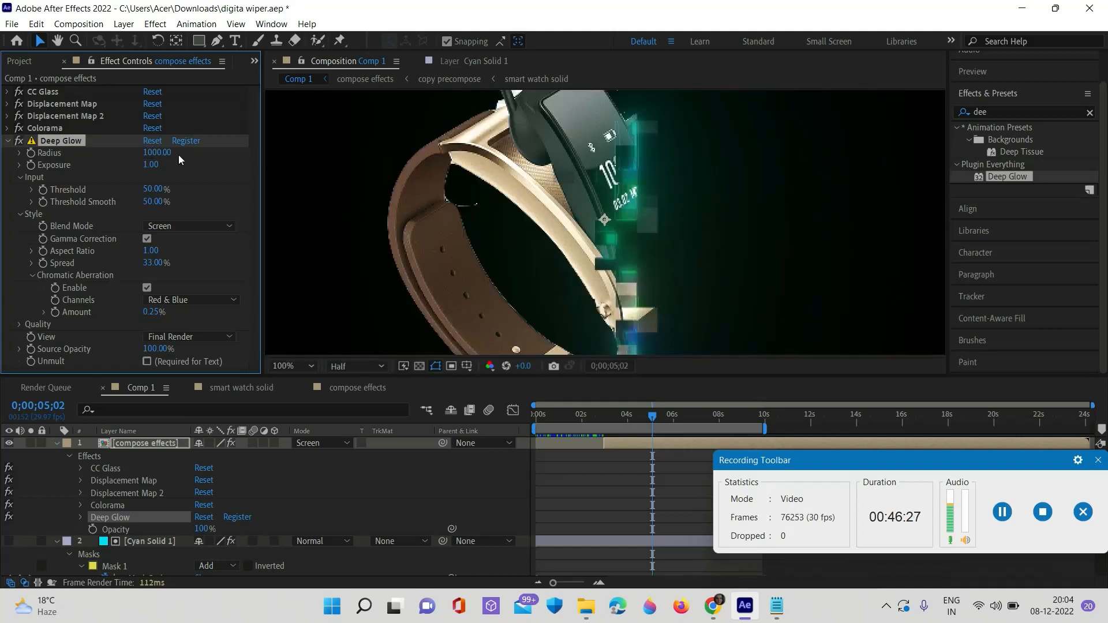
Step: Set the Deep Glow Radius to 550
click(161, 152)
text(550)
key(Return)
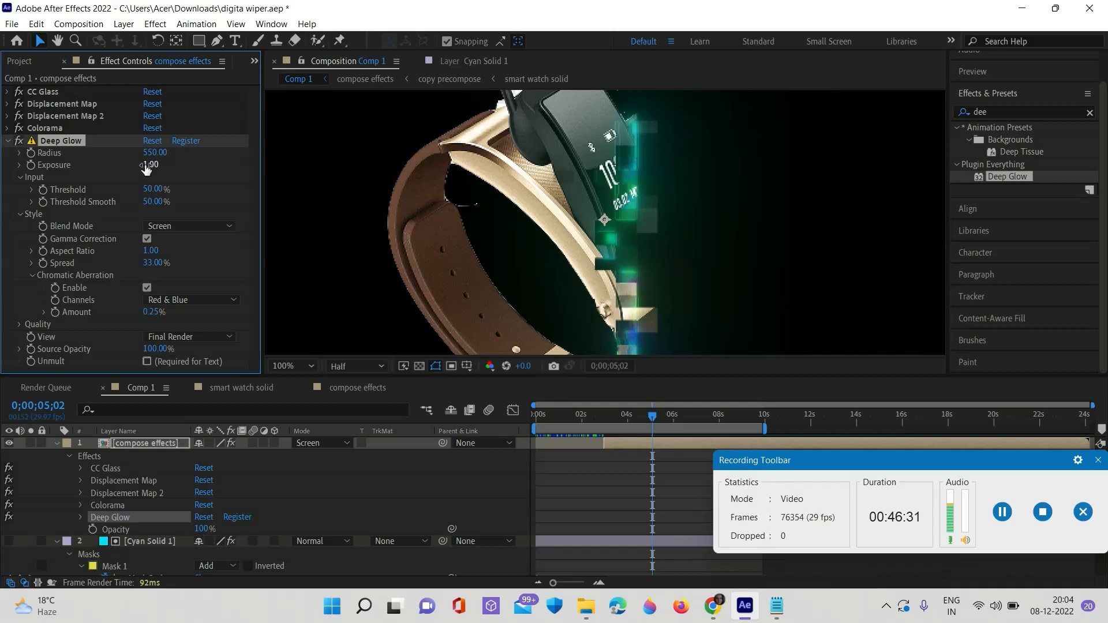
Step: Set the Deep Glow Exposure to 2, and scrub through the wipe from about 0;00;05;02 to check the glow
drag(146, 167, 150, 167)
drag(150, 167, 212, 170)
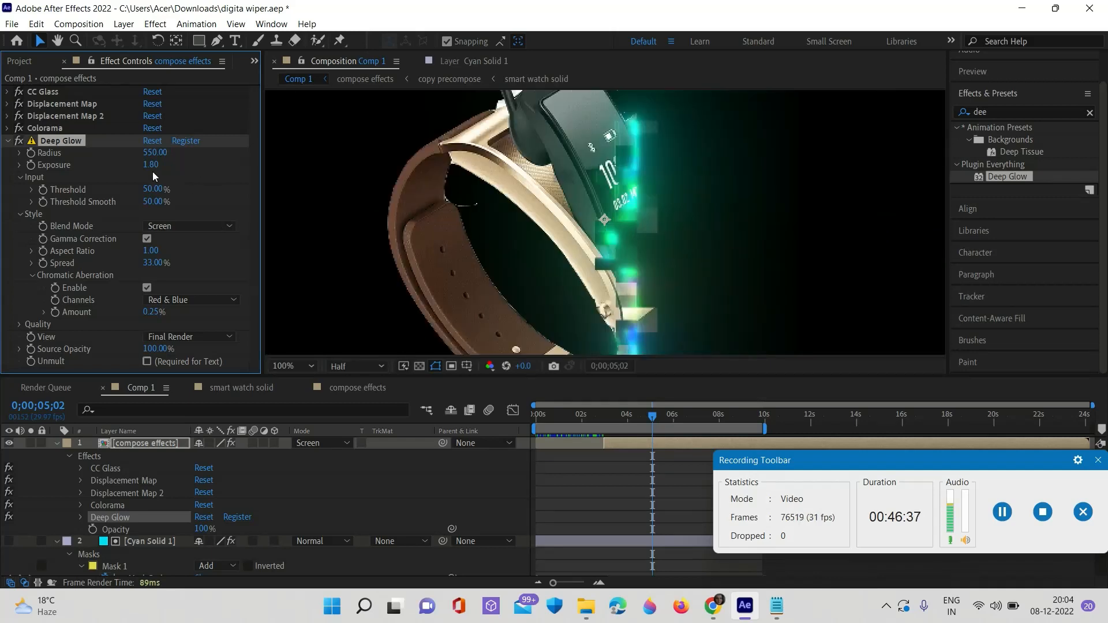
click(153, 166)
text(2)
key(Return)
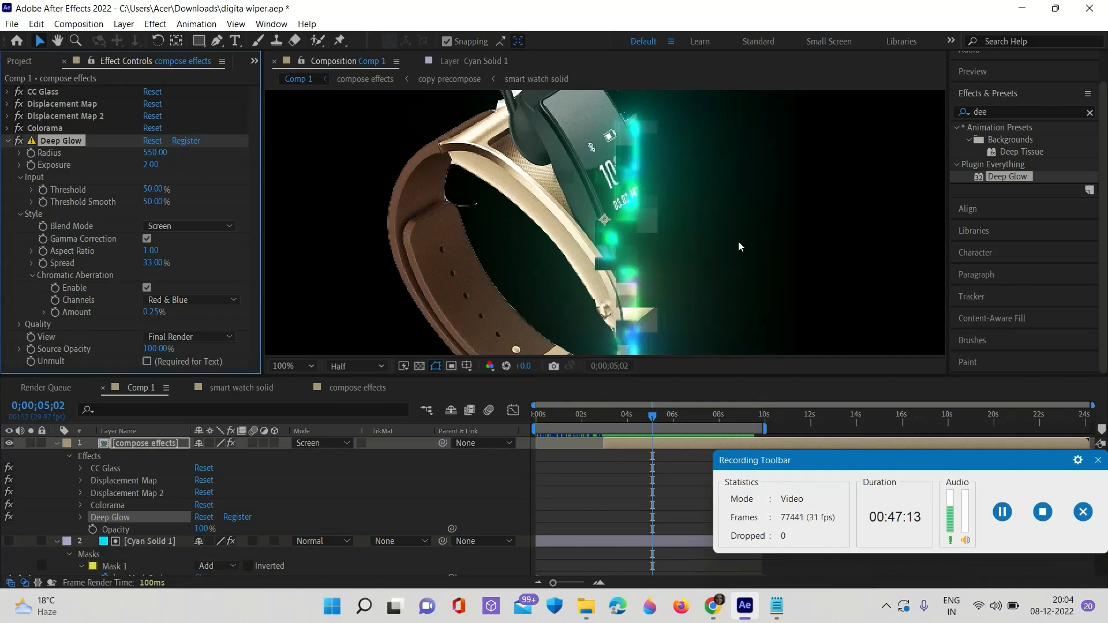
scroll(687, 227, down, 2)
scroll(686, 227, up, 2)
drag(652, 417, 652, 442)
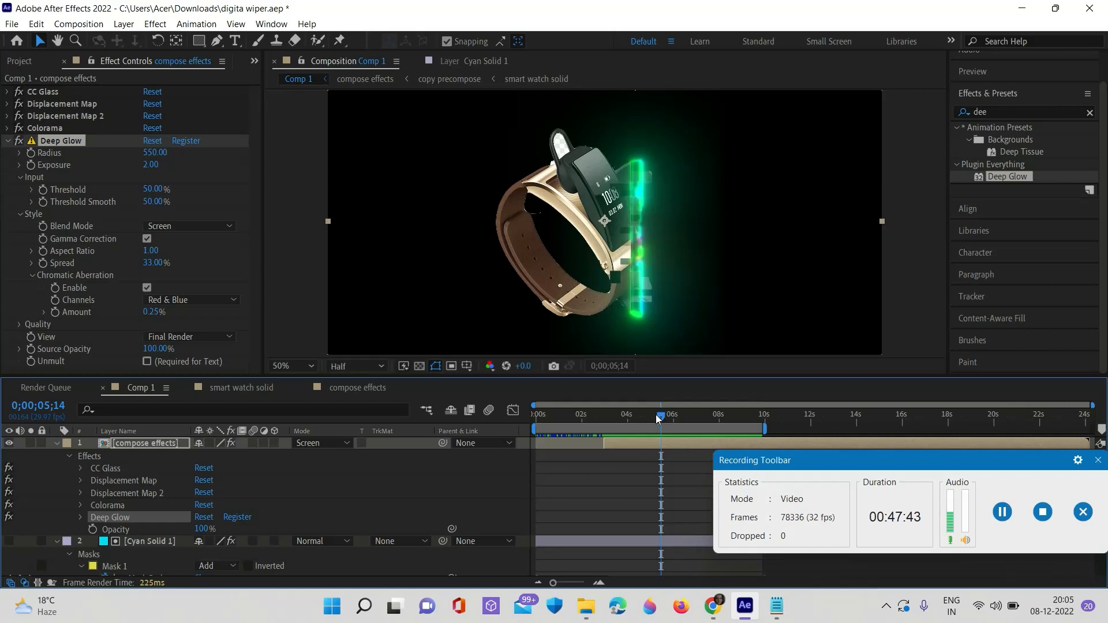
drag(656, 415, 676, 427)
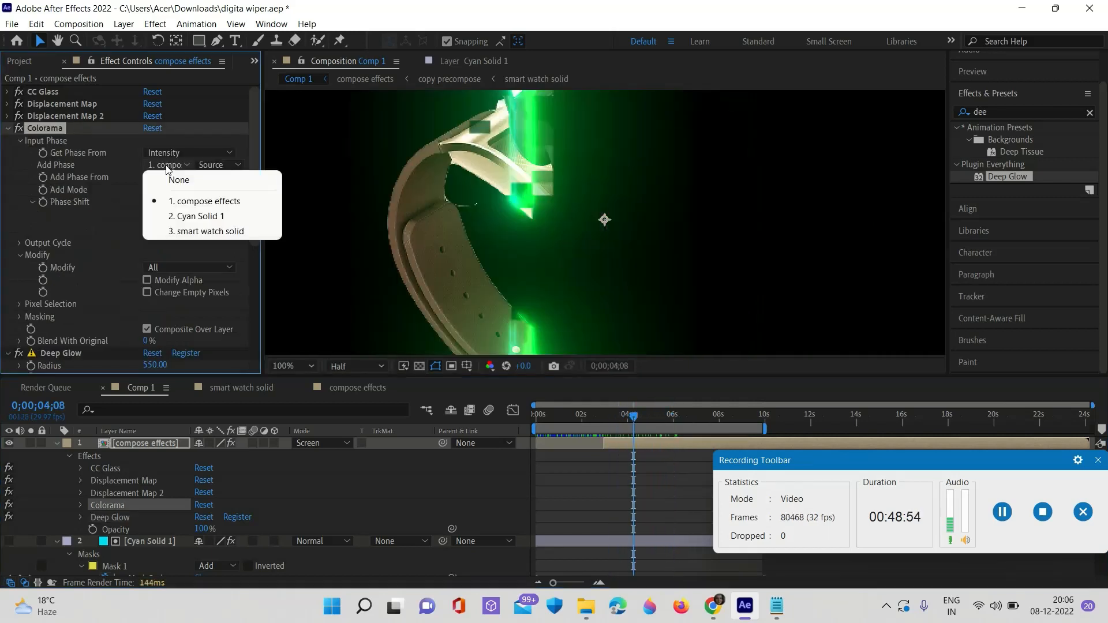
Step: Set Colorama's Add Phase layer to Cyan Solid 1 and scrub to 0;00;04;24
click(184, 217)
scroll(618, 329, down, 1)
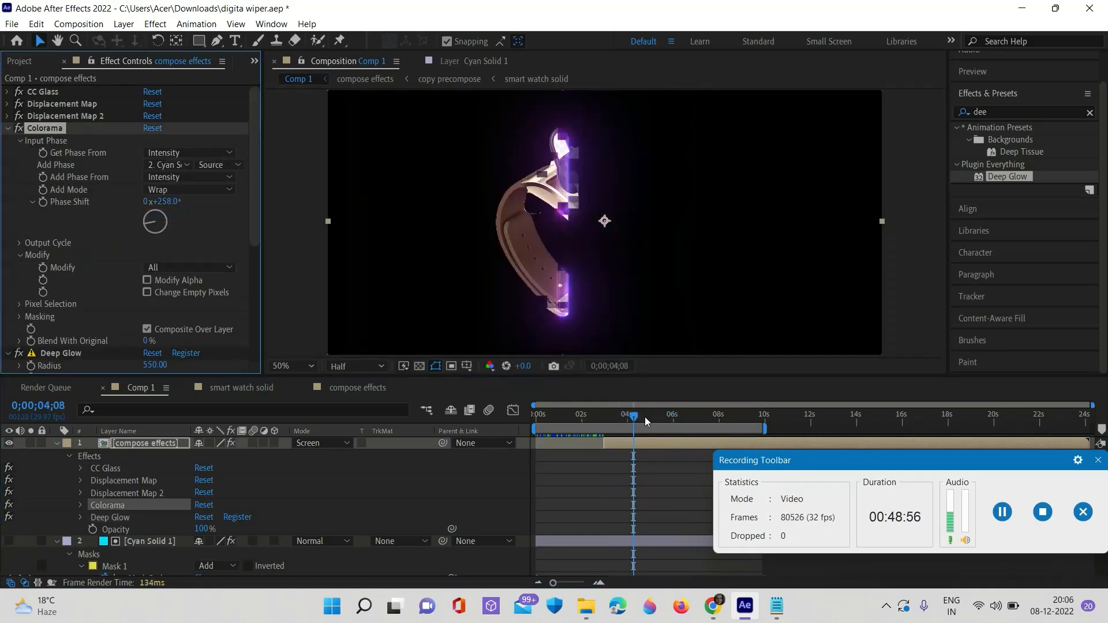
mouse_move(632, 417)
mouse_down()
mouse_move(696, 431)
mouse_move(581, 425)
mouse_move(655, 430)
mouse_move(646, 430)
mouse_up()
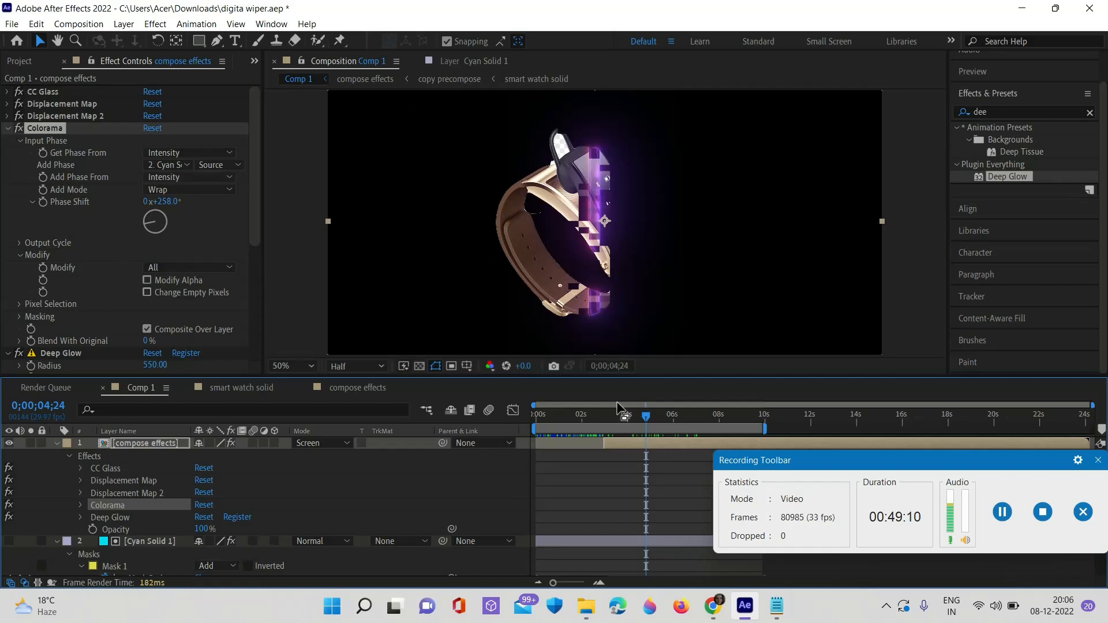
Step: Set the Deep Glow Radius on compose effects to 1000
scroll(226, 280, down, 2)
drag(252, 270, 246, 350)
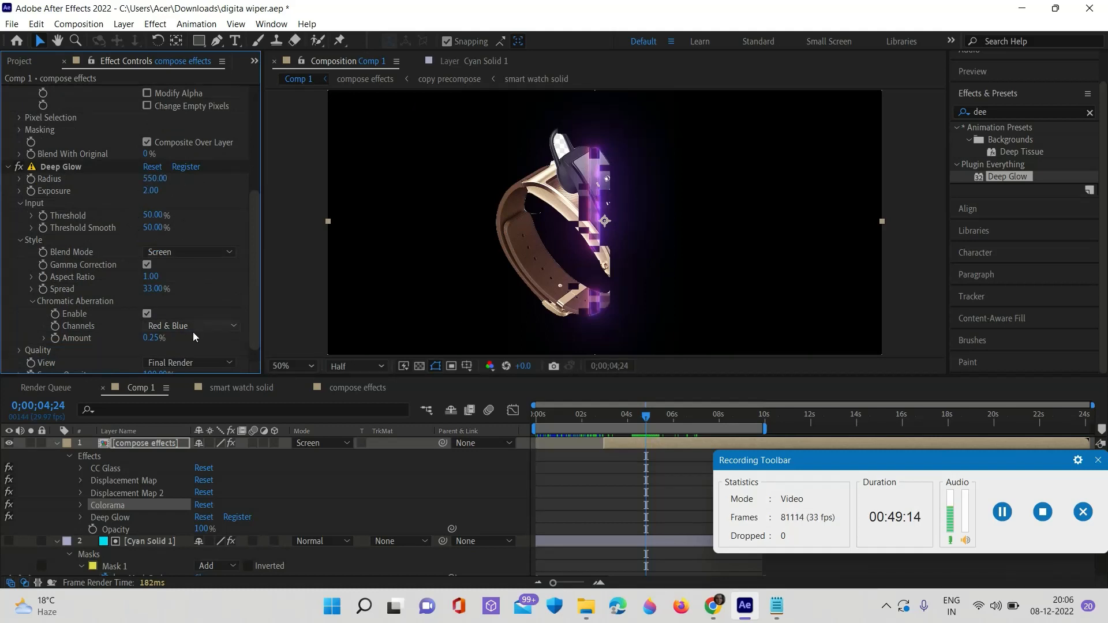
scroll(157, 352, down, 1)
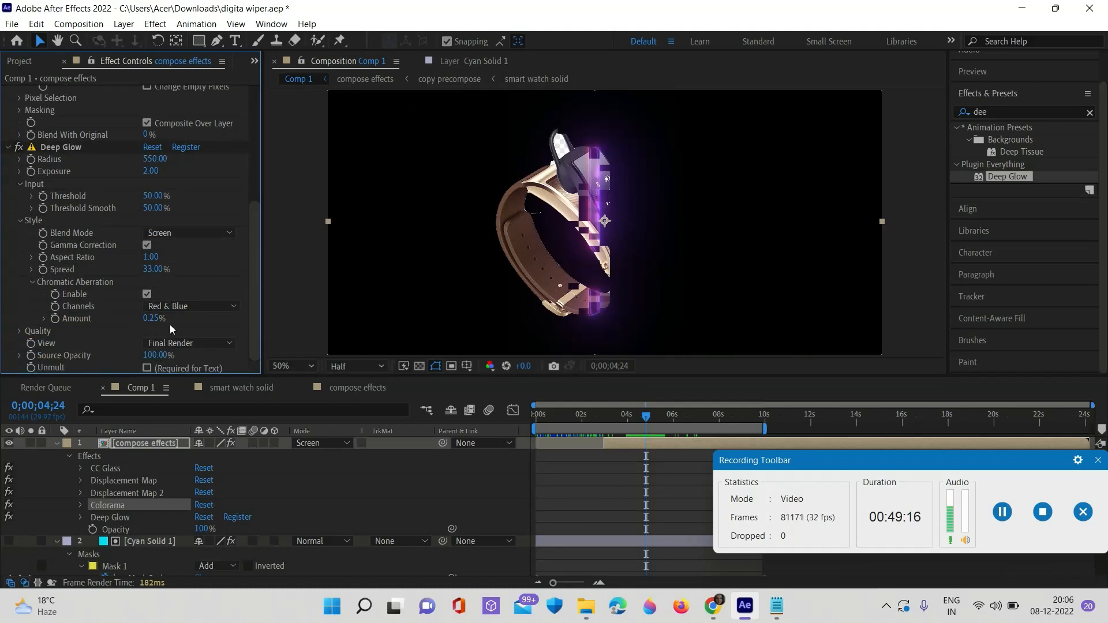
scroll(162, 290, up, 2)
key(slash)
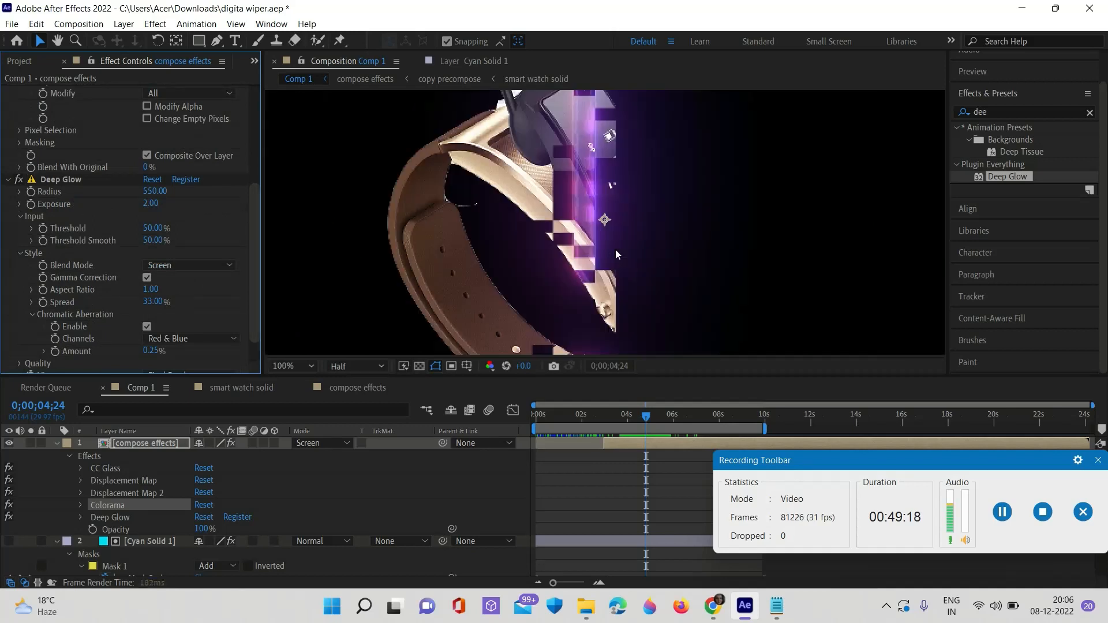
drag(153, 192, 342, 212)
click(153, 191)
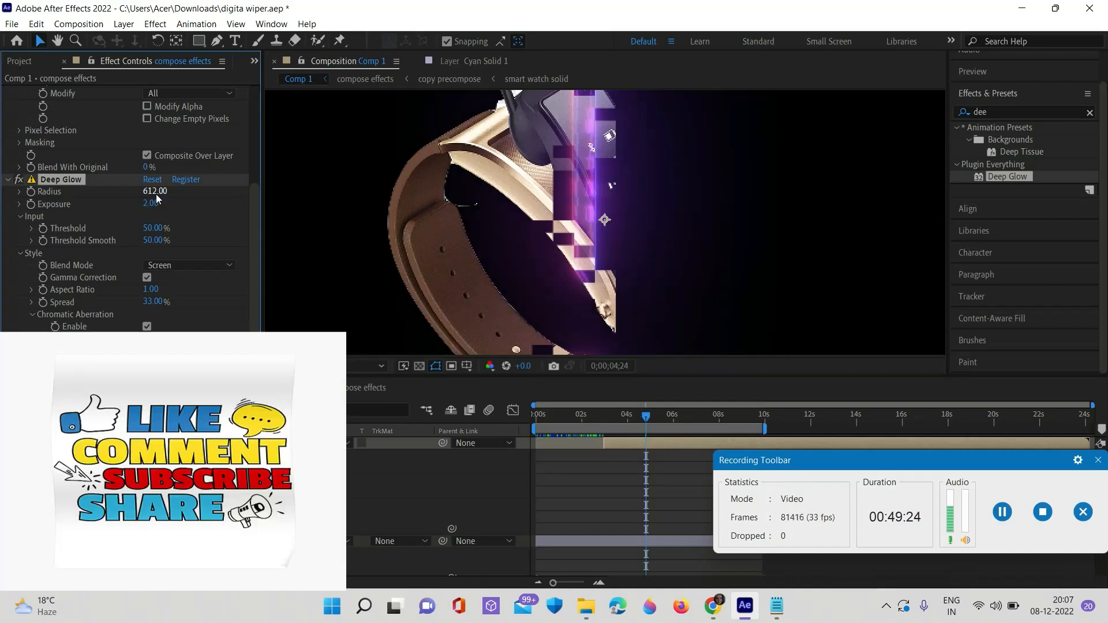
text(1000)
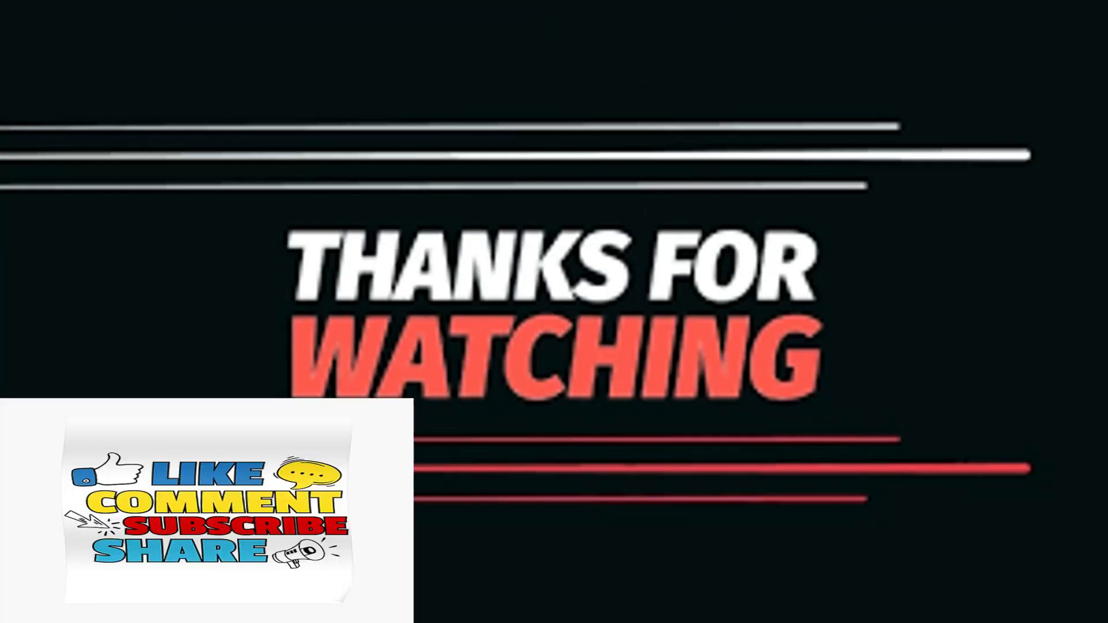